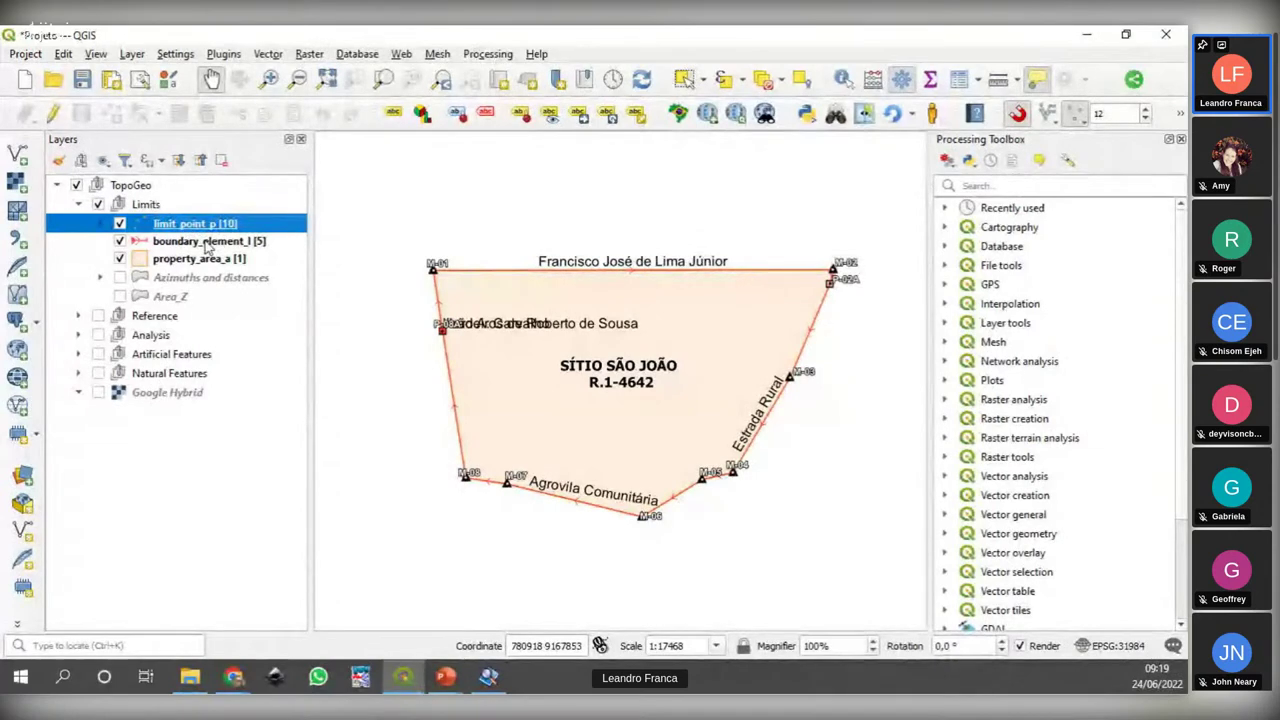
Step: Examine the limit_point_p, boundary_element_l and property_area_a layers in the Limits group and on the map
click(207, 243)
click(205, 258)
click(186, 226)
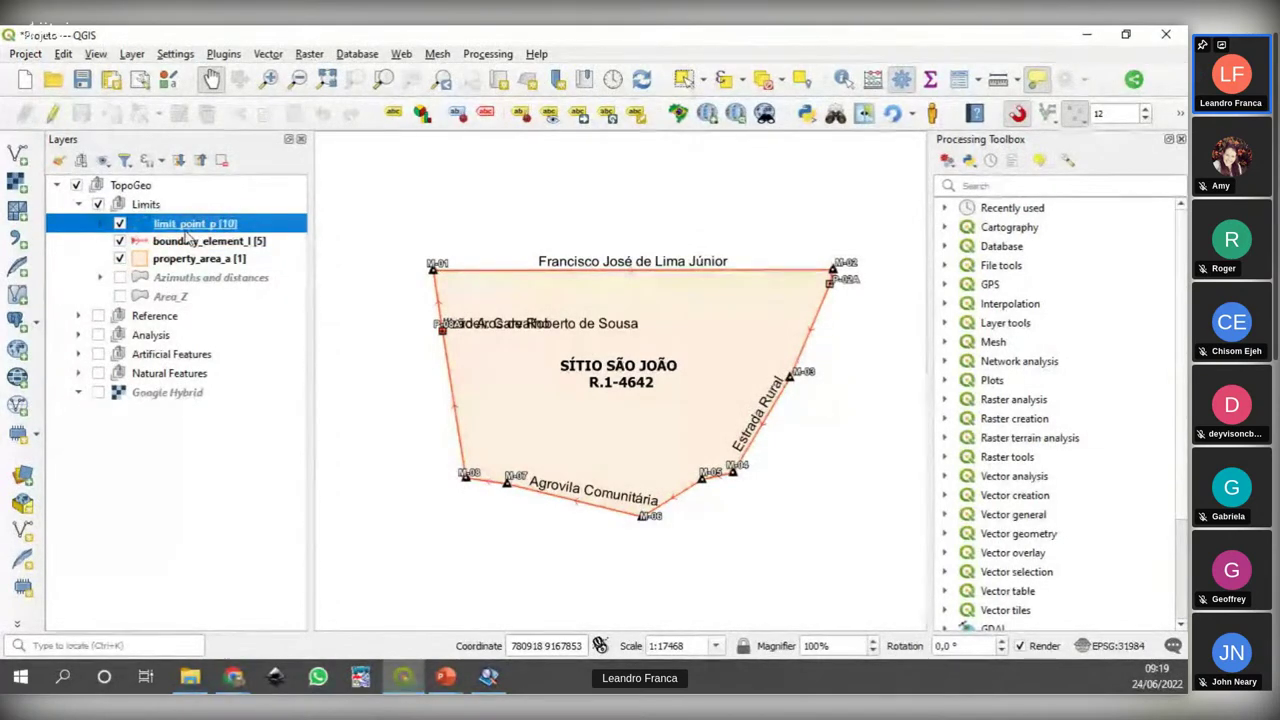
click(205, 242)
click(210, 259)
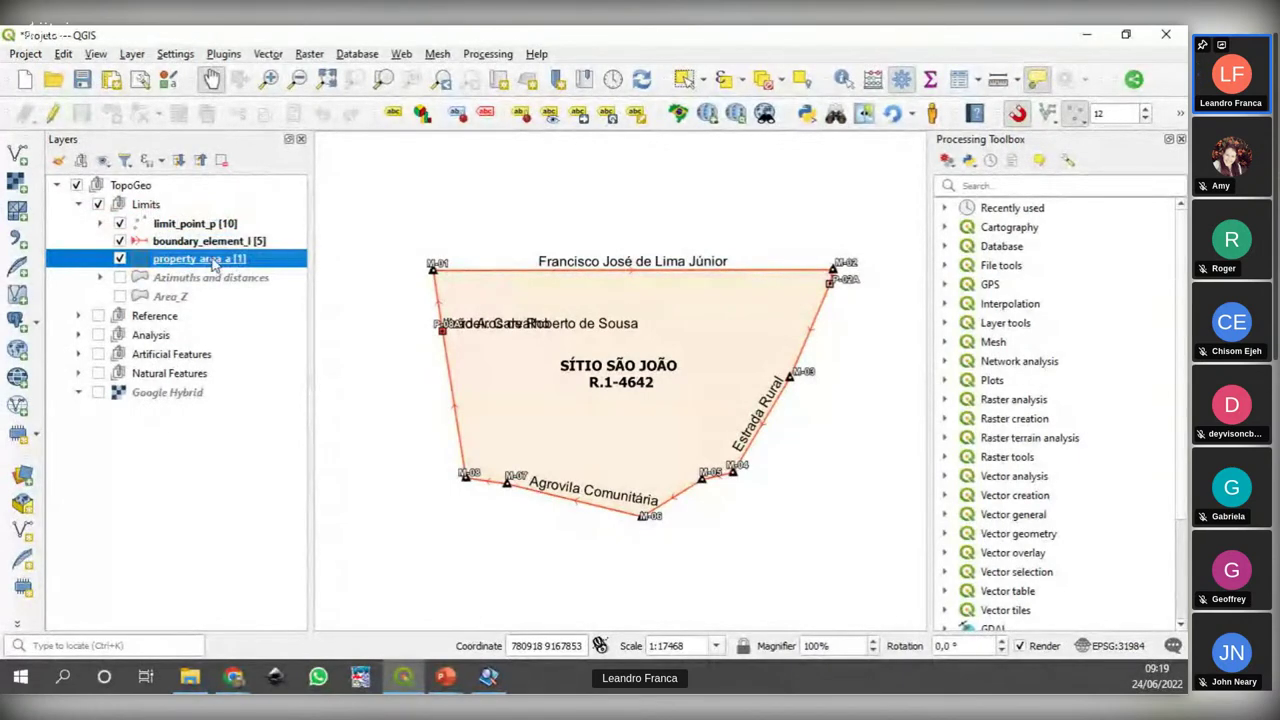
drag(629, 400, 631, 405)
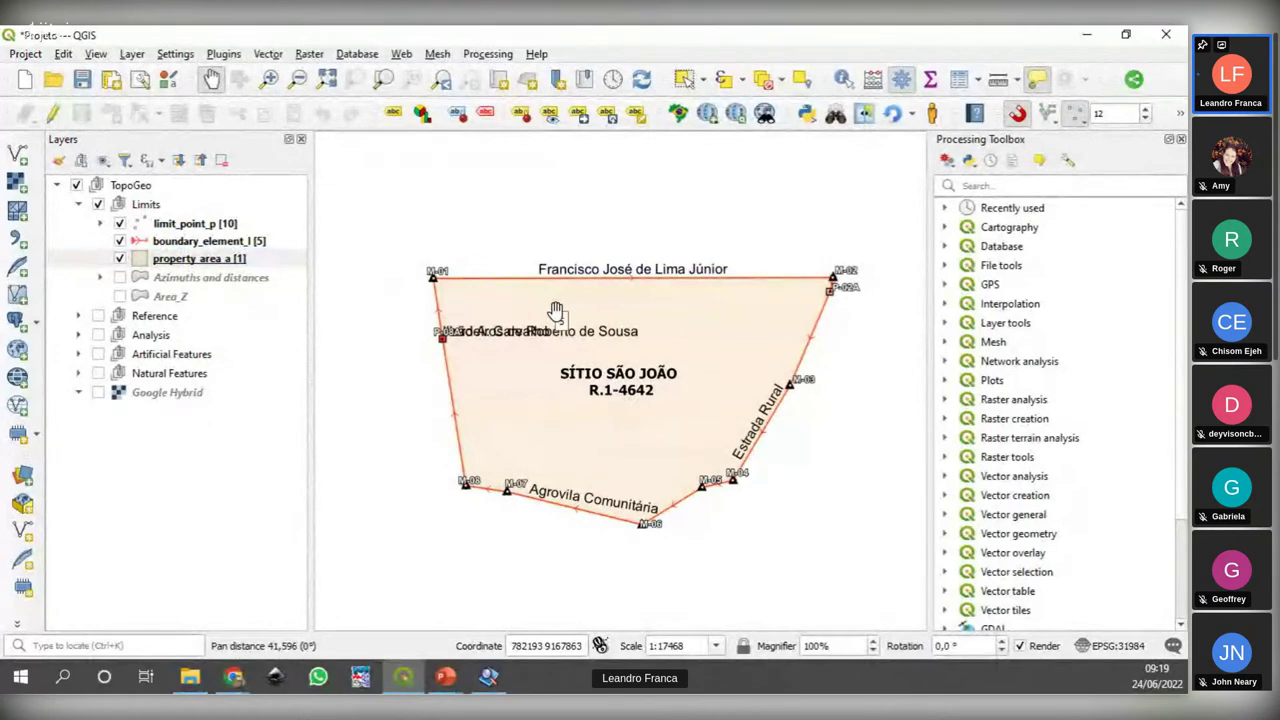
drag(635, 429, 648, 416)
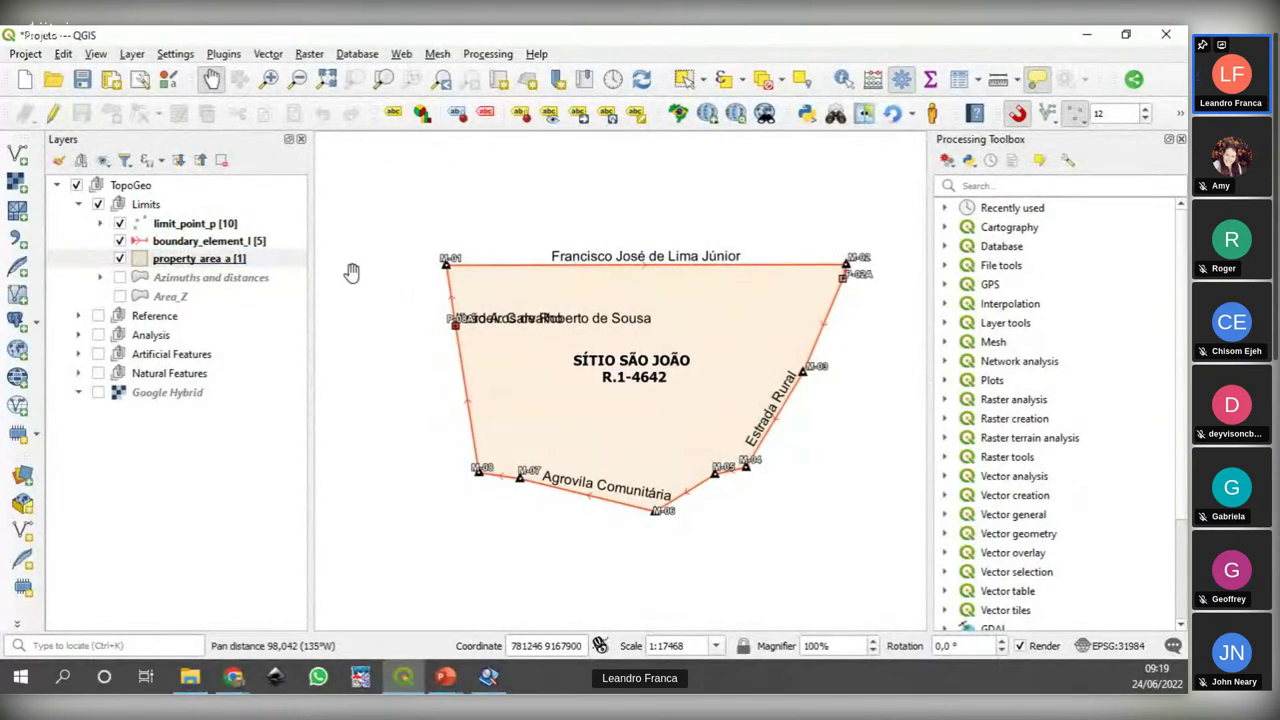
click(207, 226)
click(215, 244)
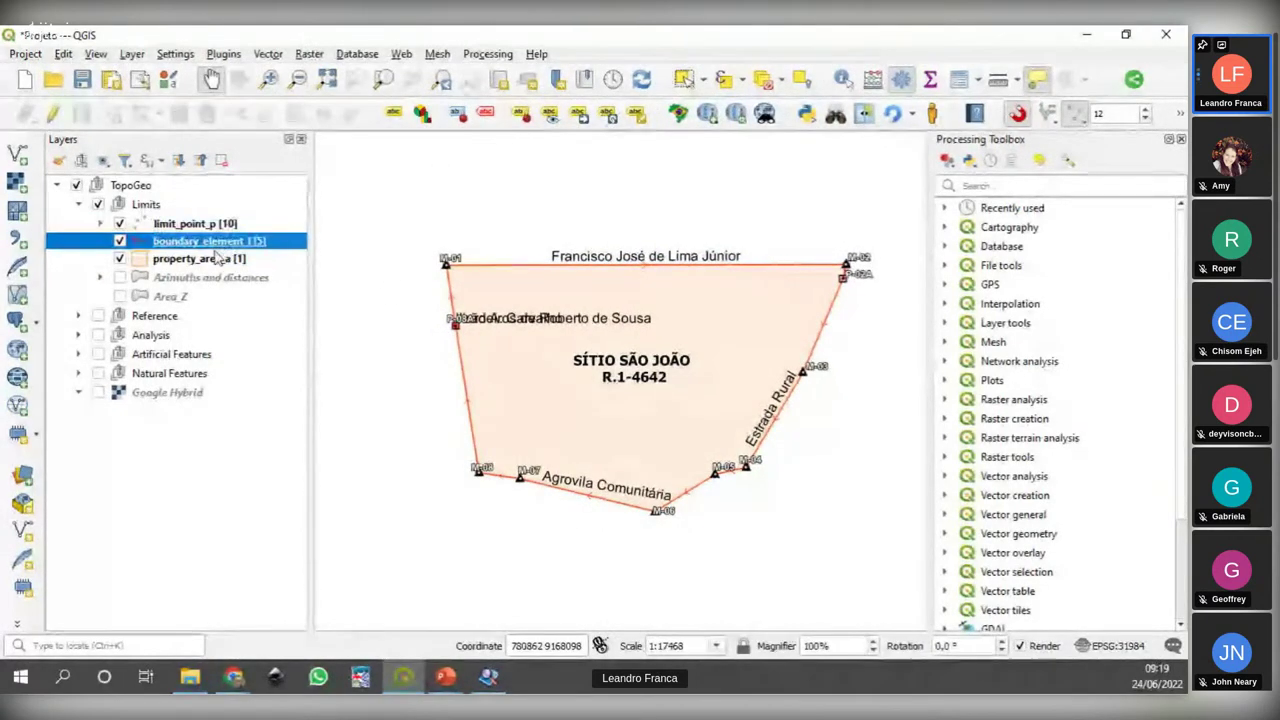
click(218, 258)
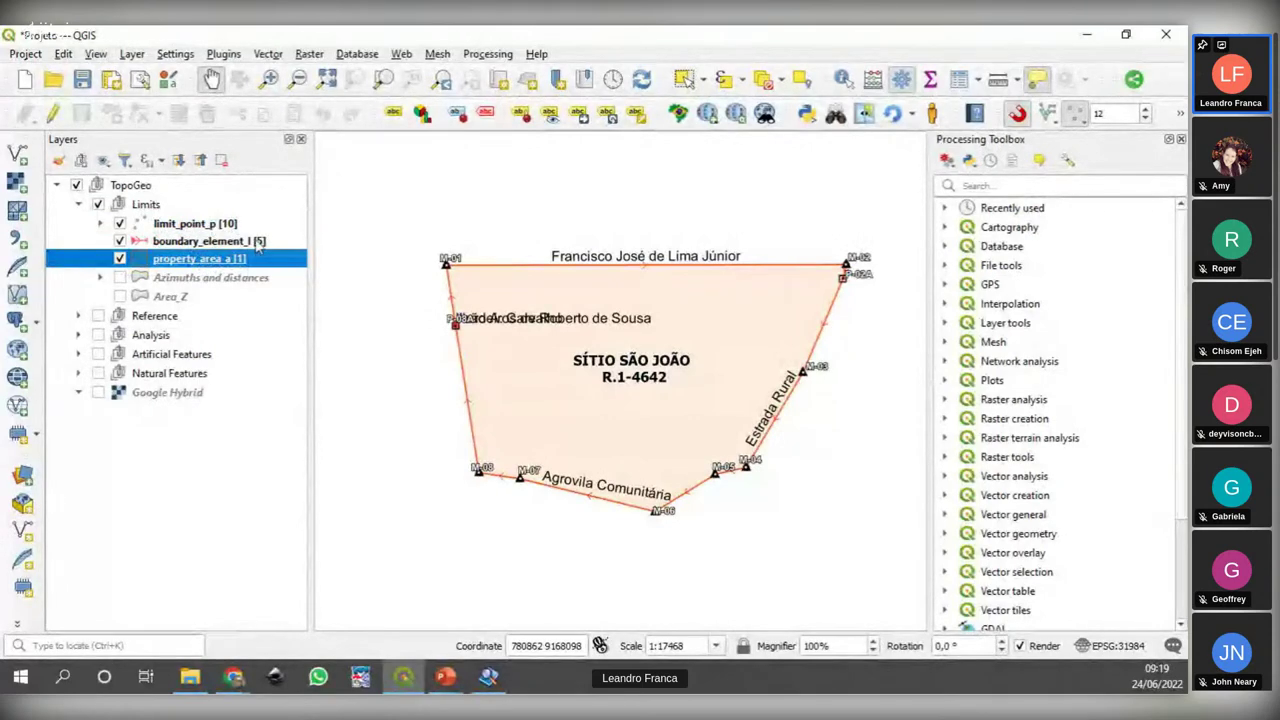
click(208, 224)
click(212, 242)
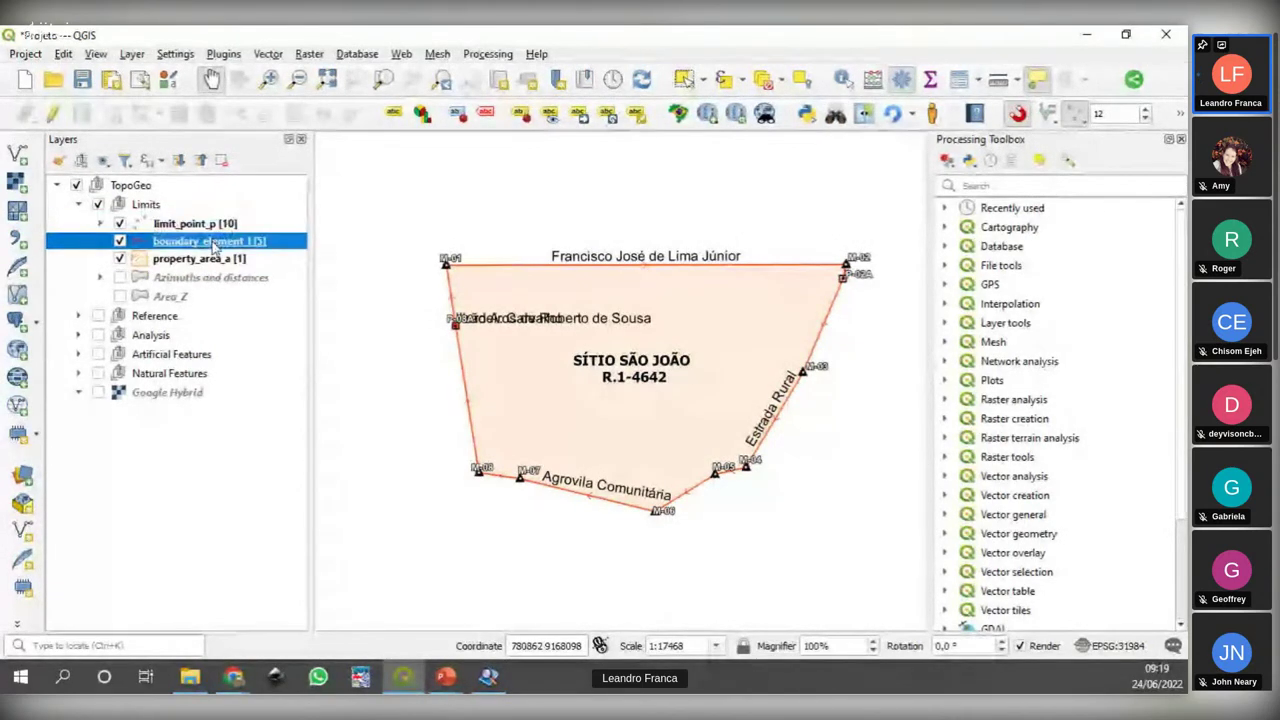
click(213, 259)
drag(598, 317, 579, 308)
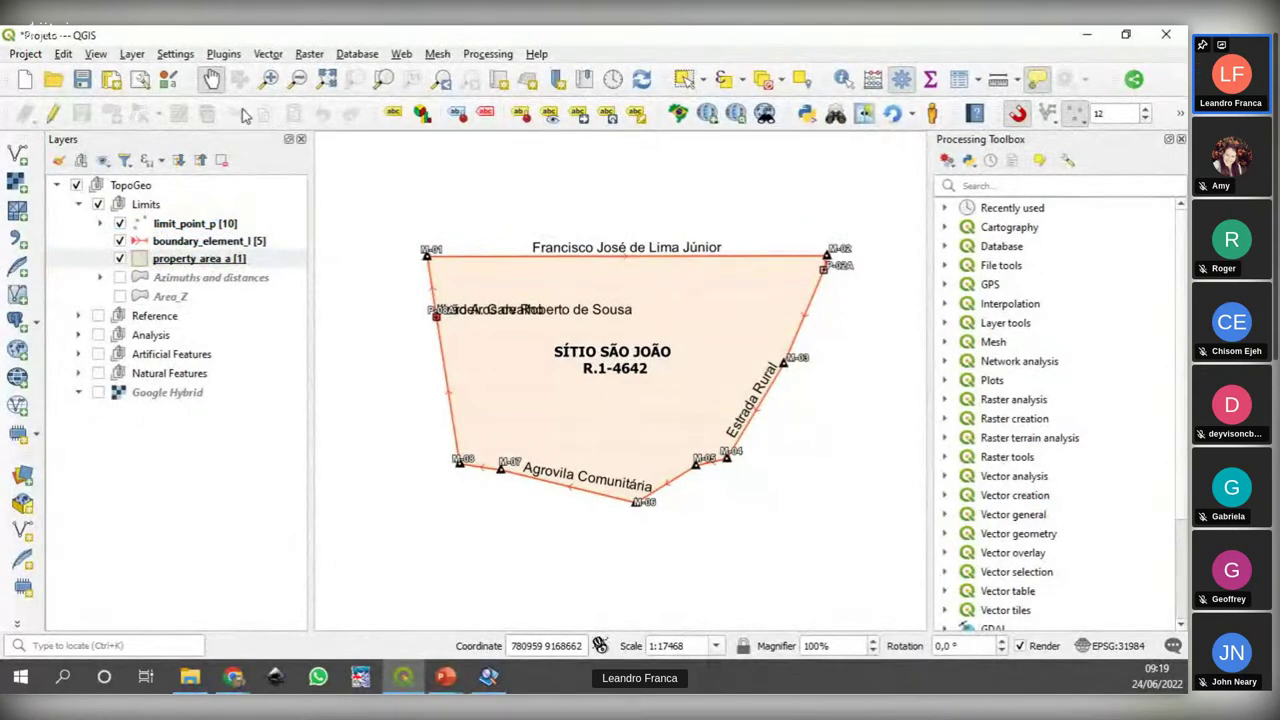
Step: Open the PLANTA A1 print layout and fit the whole page in view
click(139, 80)
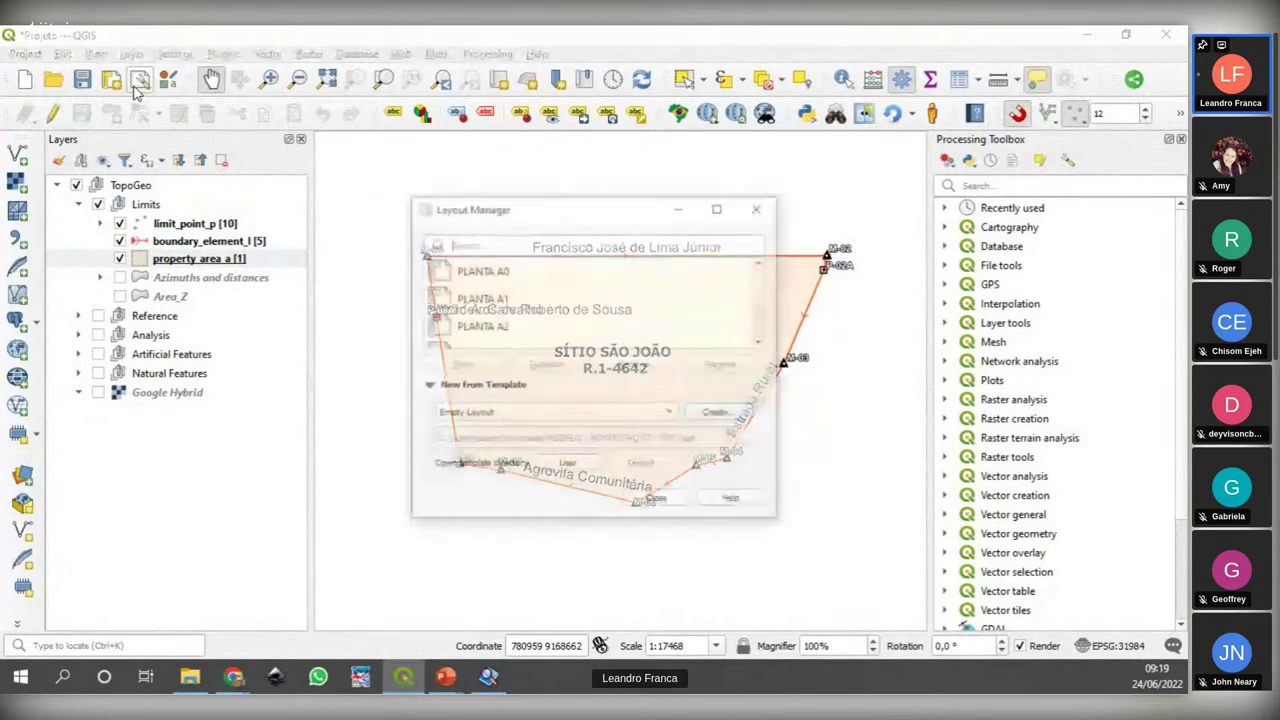
click(485, 300)
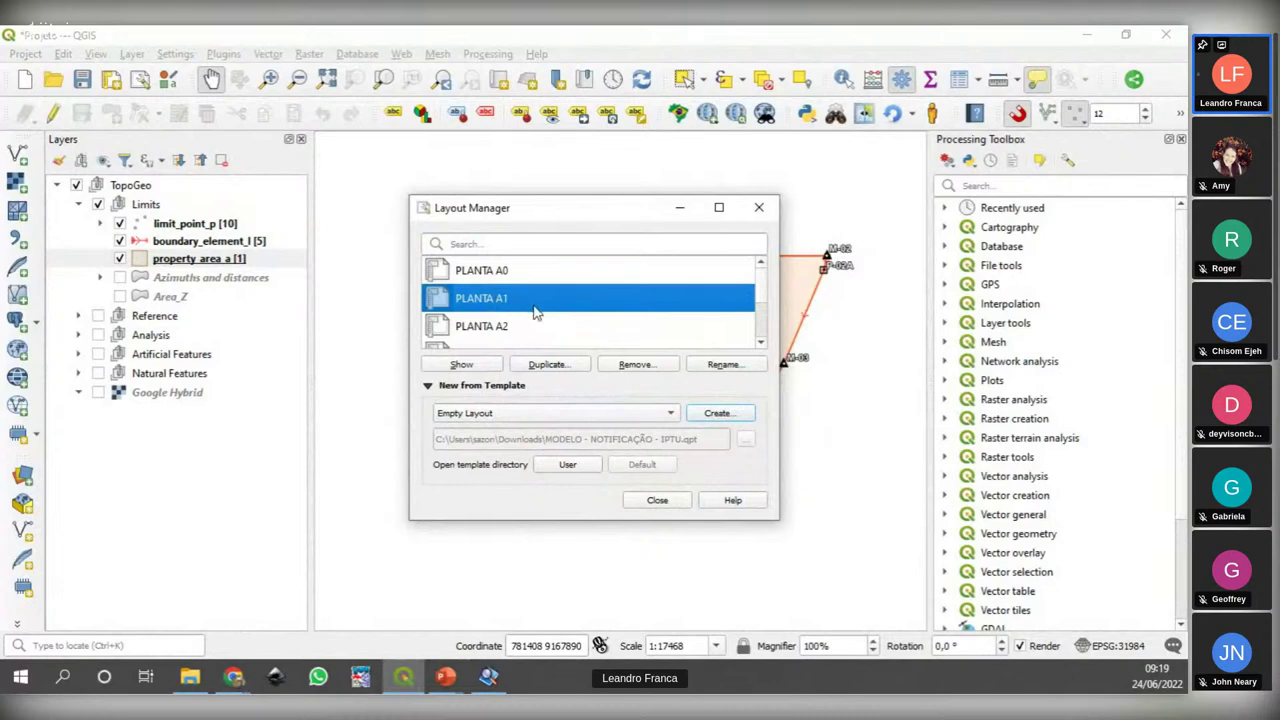
double_click(502, 302)
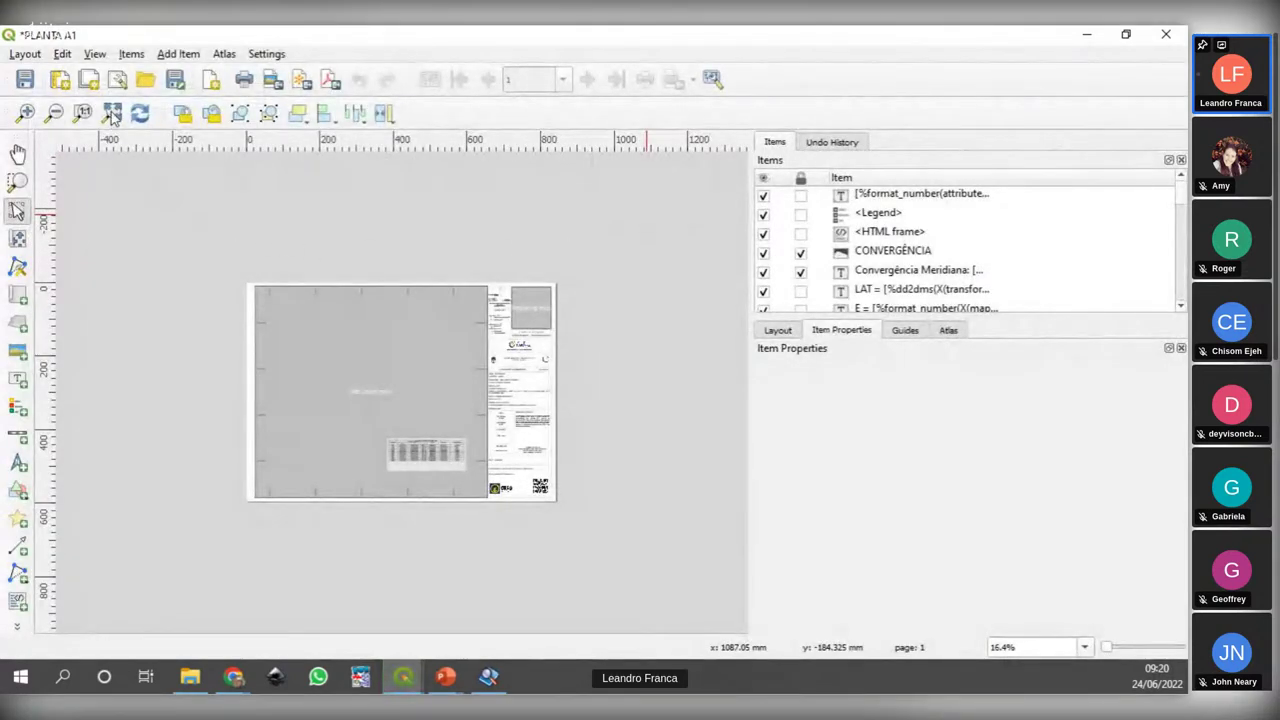
click(112, 114)
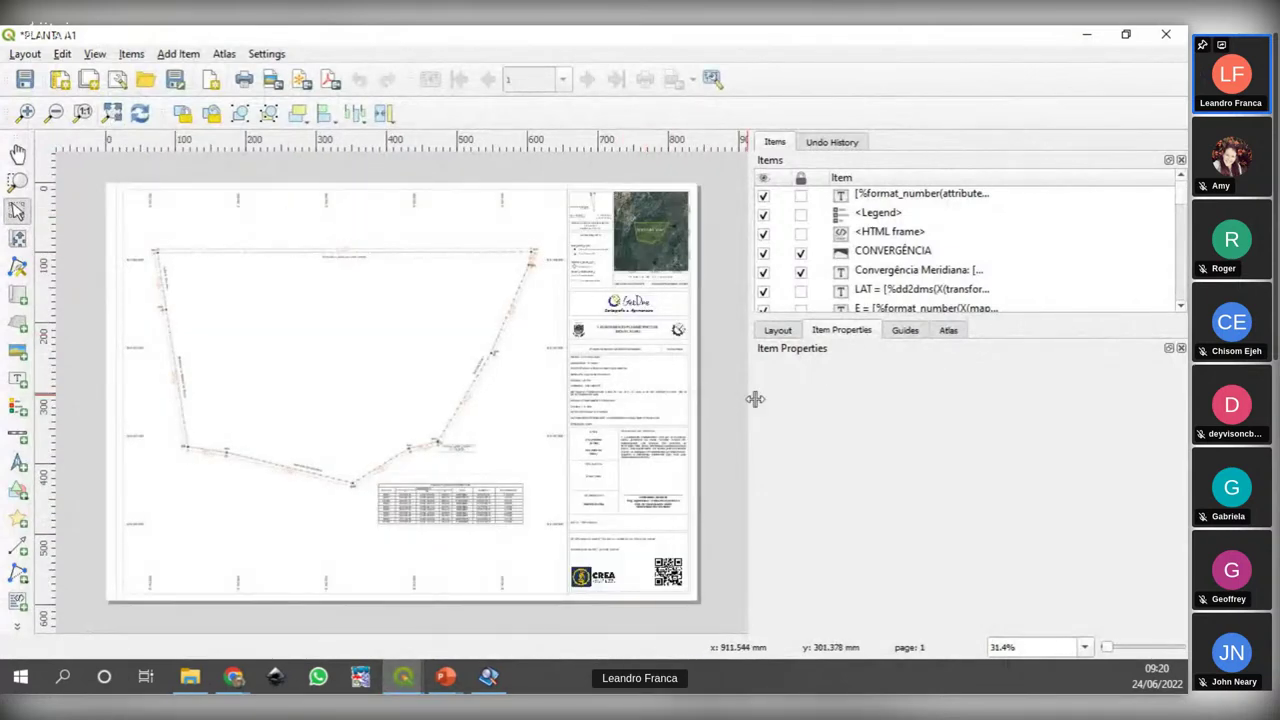
mouse_move(751, 403)
mouse_down()
mouse_move(771, 403)
mouse_move(758, 398)
mouse_up()
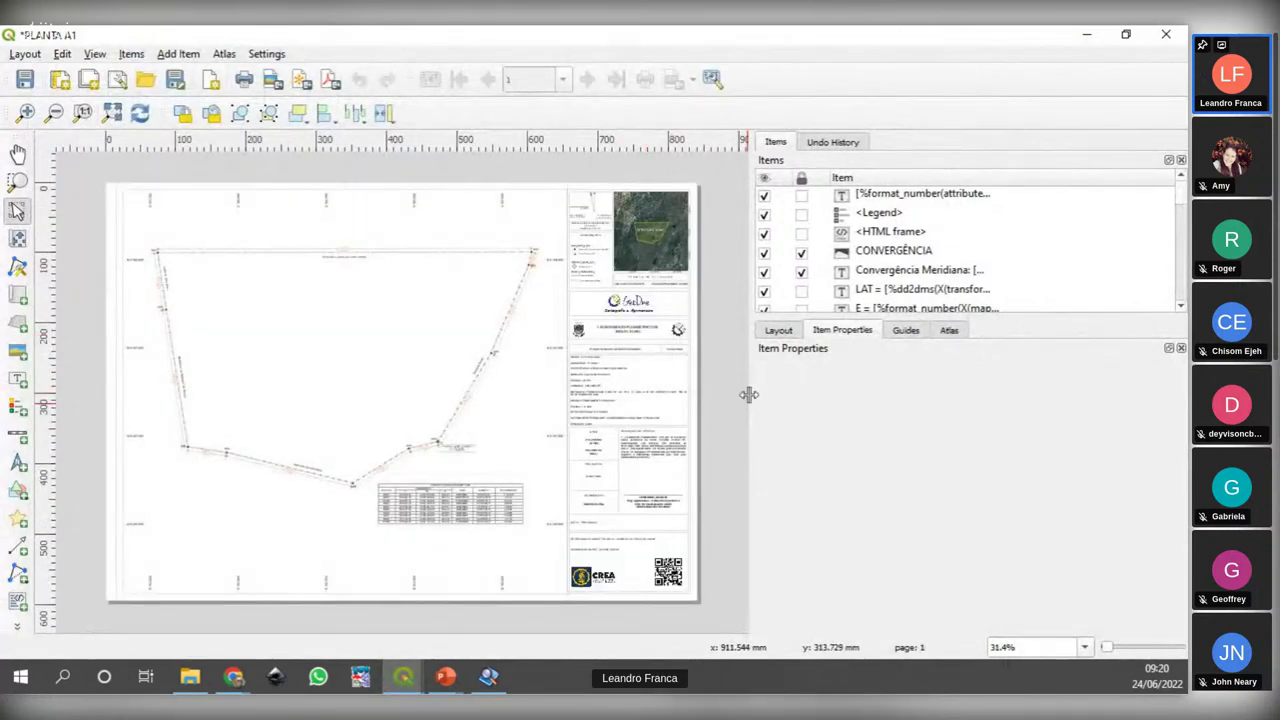
Step: Select the HTML frame containing the synthetic deed description table in the layout
click(17, 181)
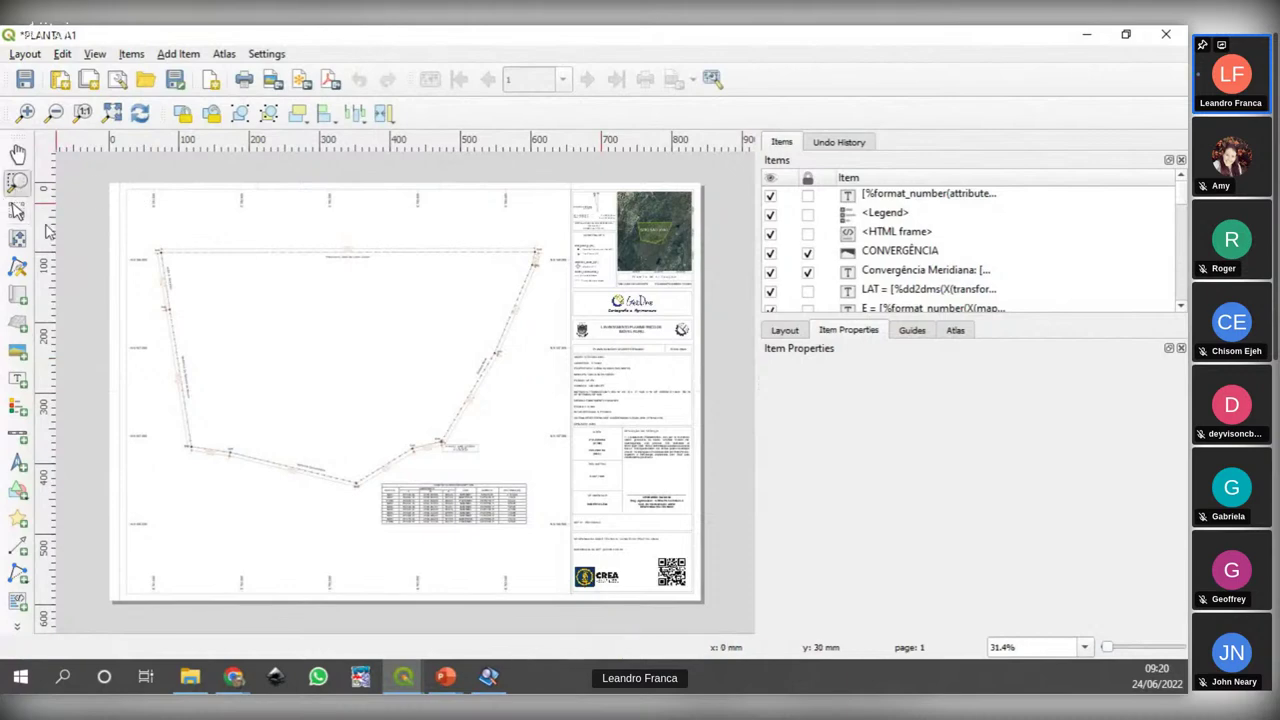
drag(365, 461, 560, 561)
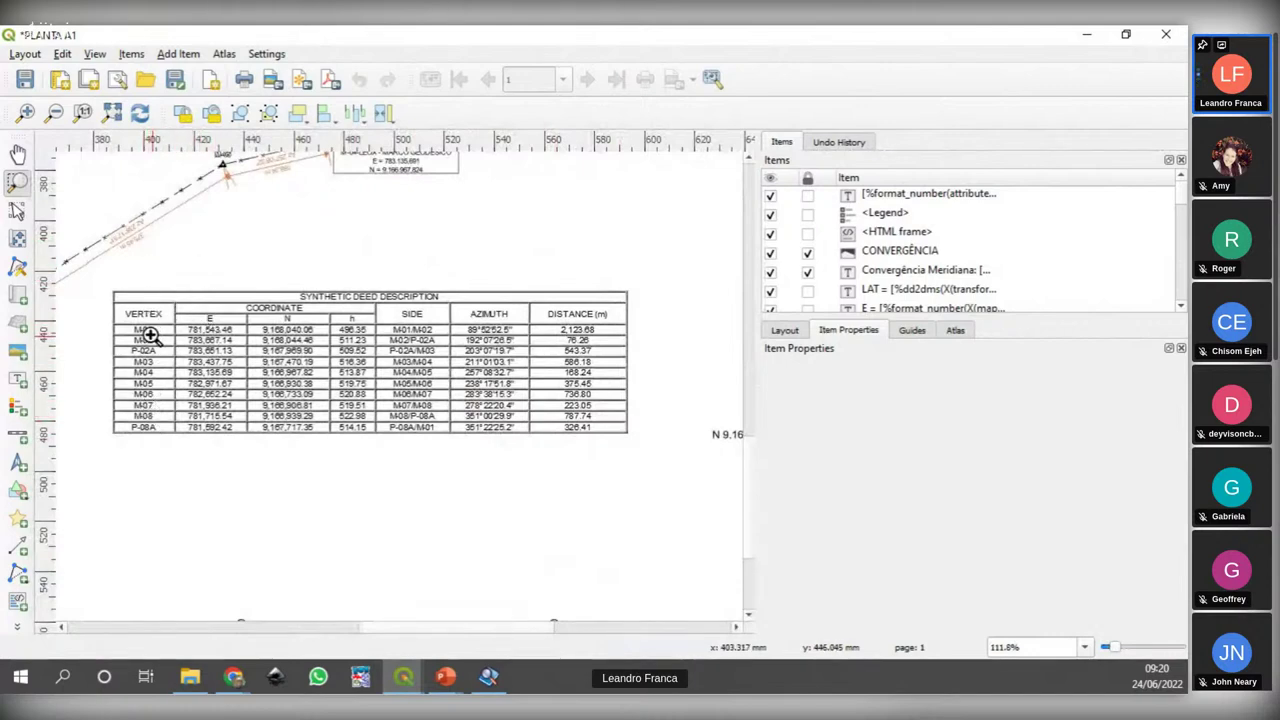
drag(160, 269, 634, 470)
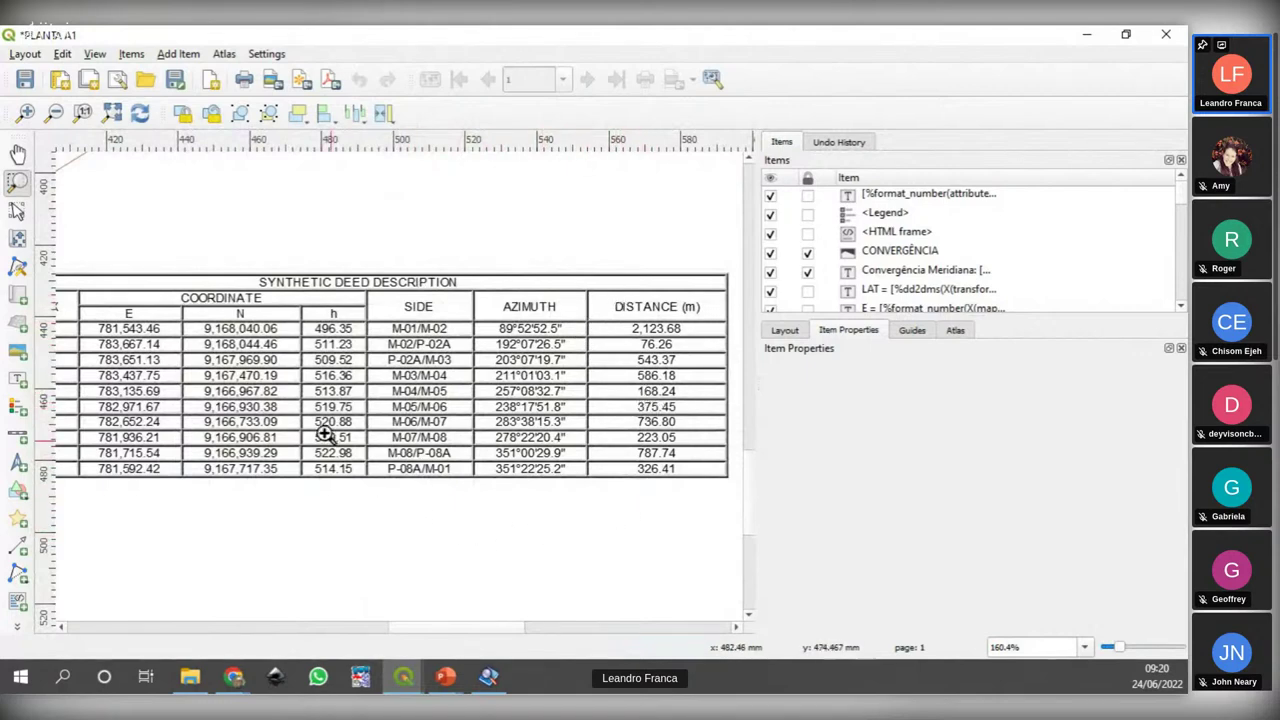
click(17, 210)
click(252, 410)
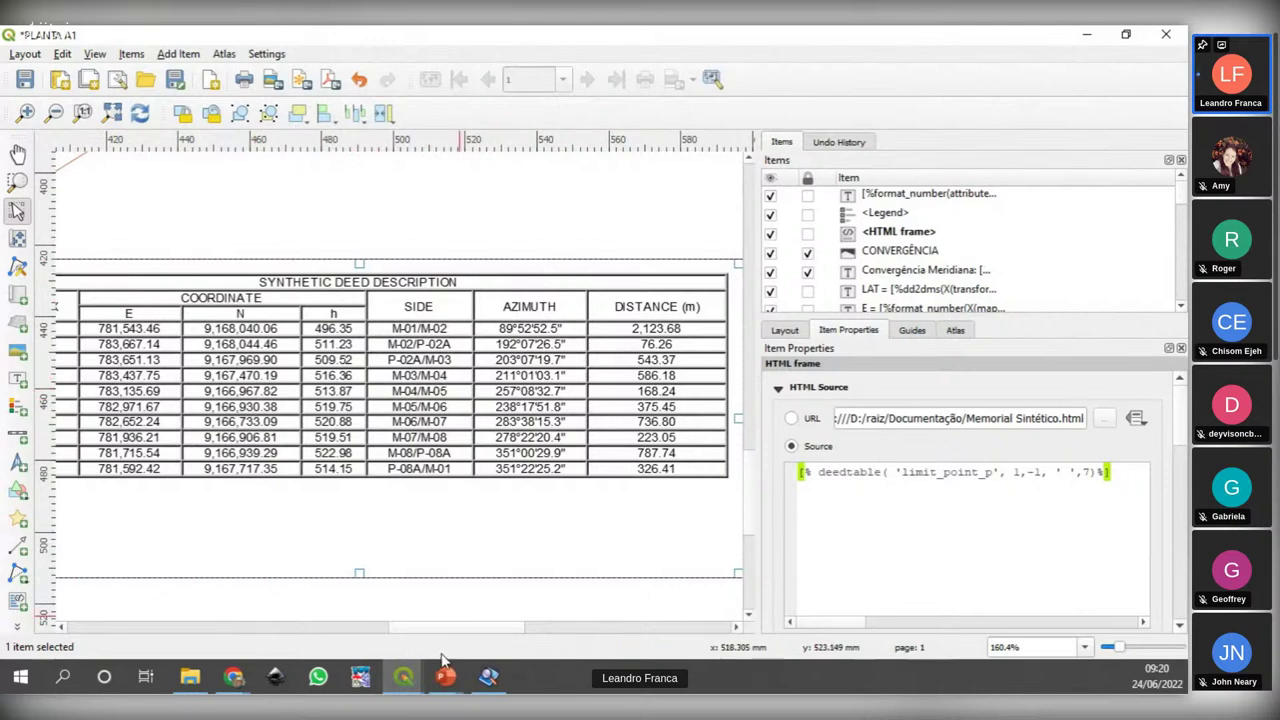
scroll(440, 630, left, 4)
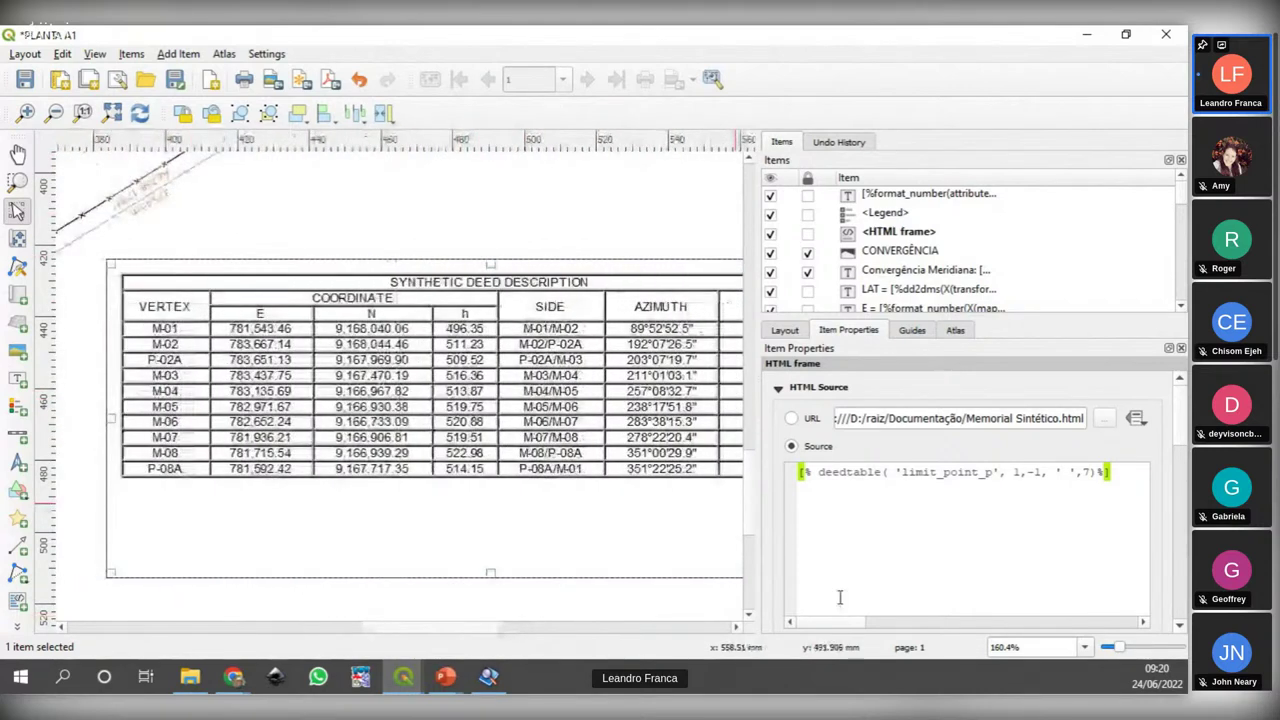
Step: Open the HTML frame's deedtable expression in the expression editor, enlarging its text and the editing area
drag(818, 472, 1112, 474)
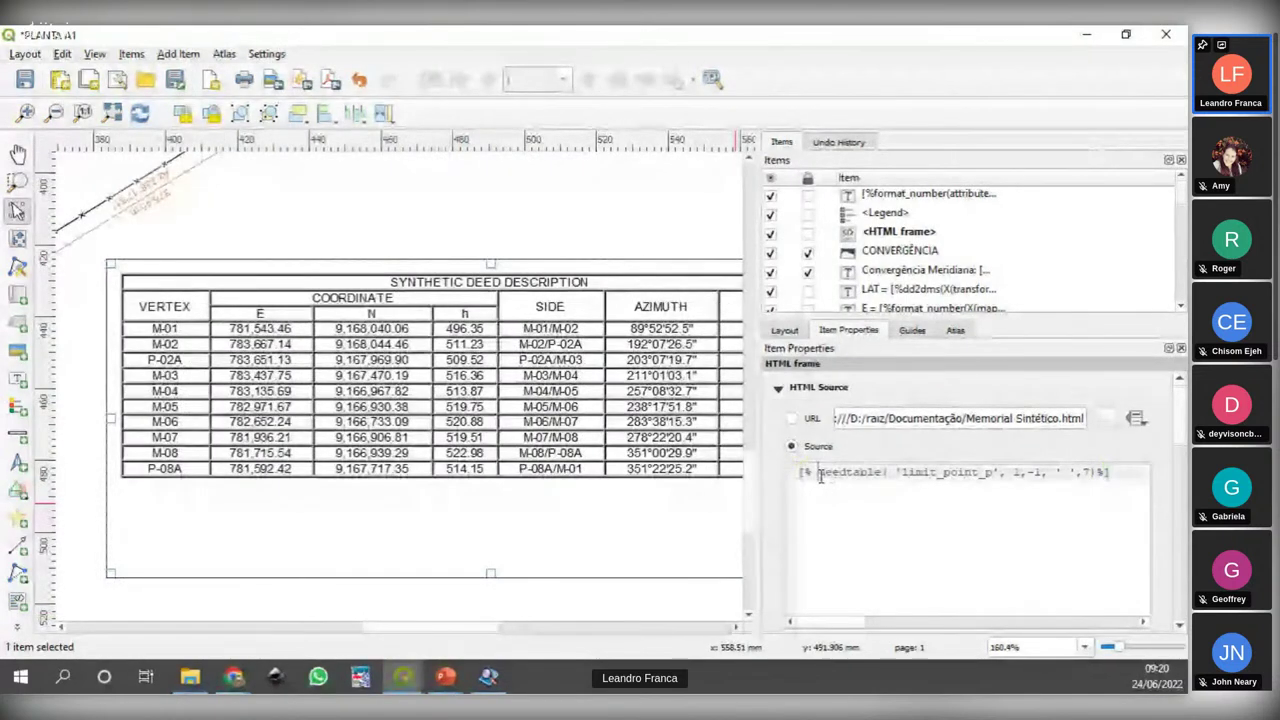
key(shift+Left)
key(shift+Left)
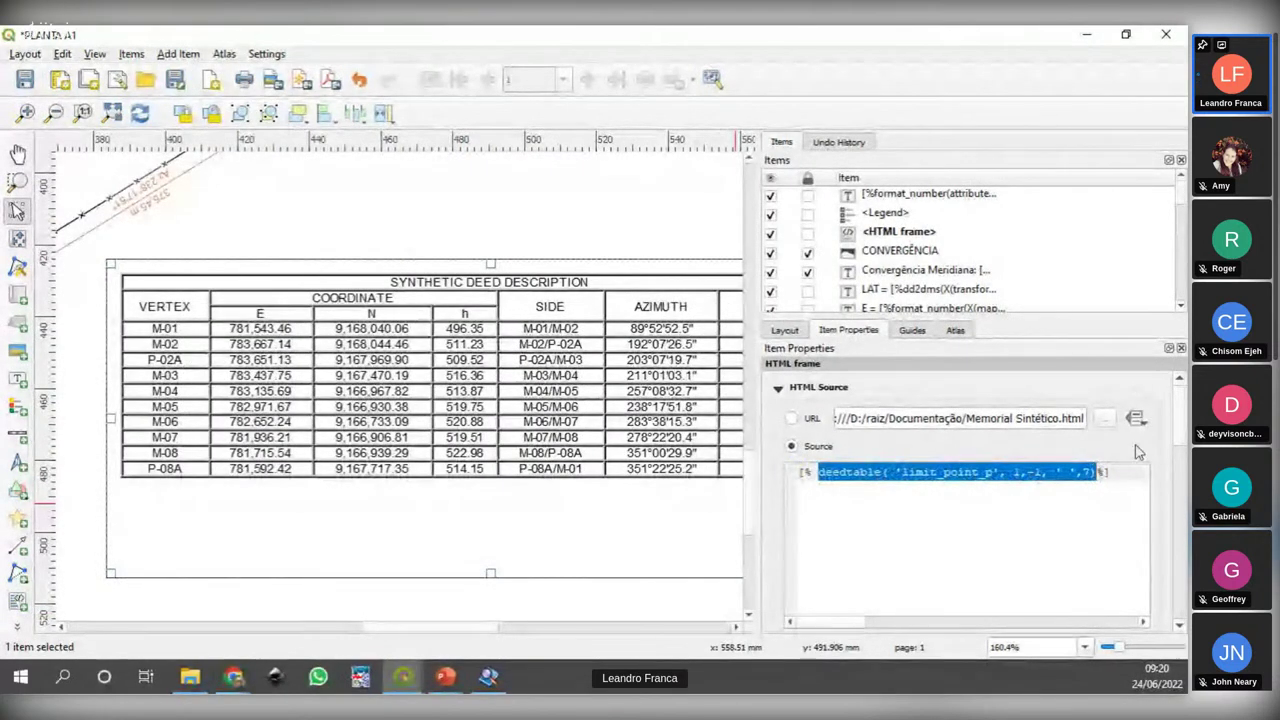
scroll(1180, 418, down, 1)
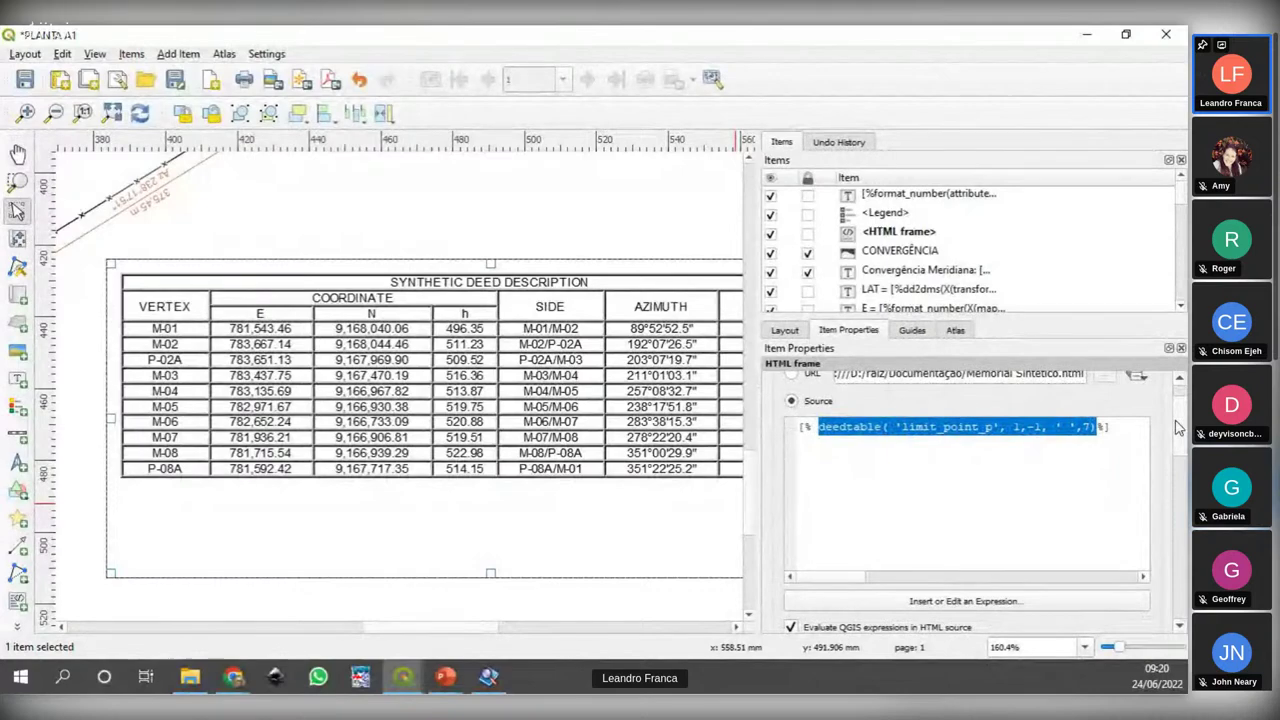
click(984, 606)
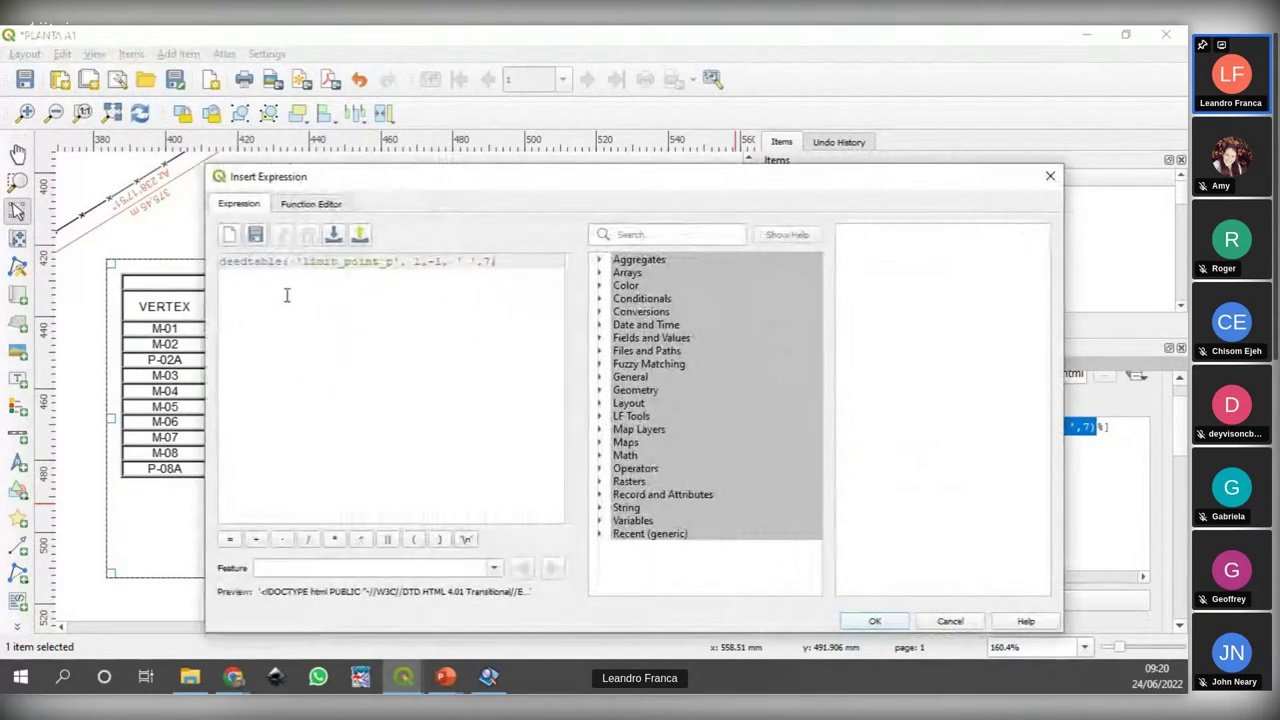
scroll(317, 294, up, 4)
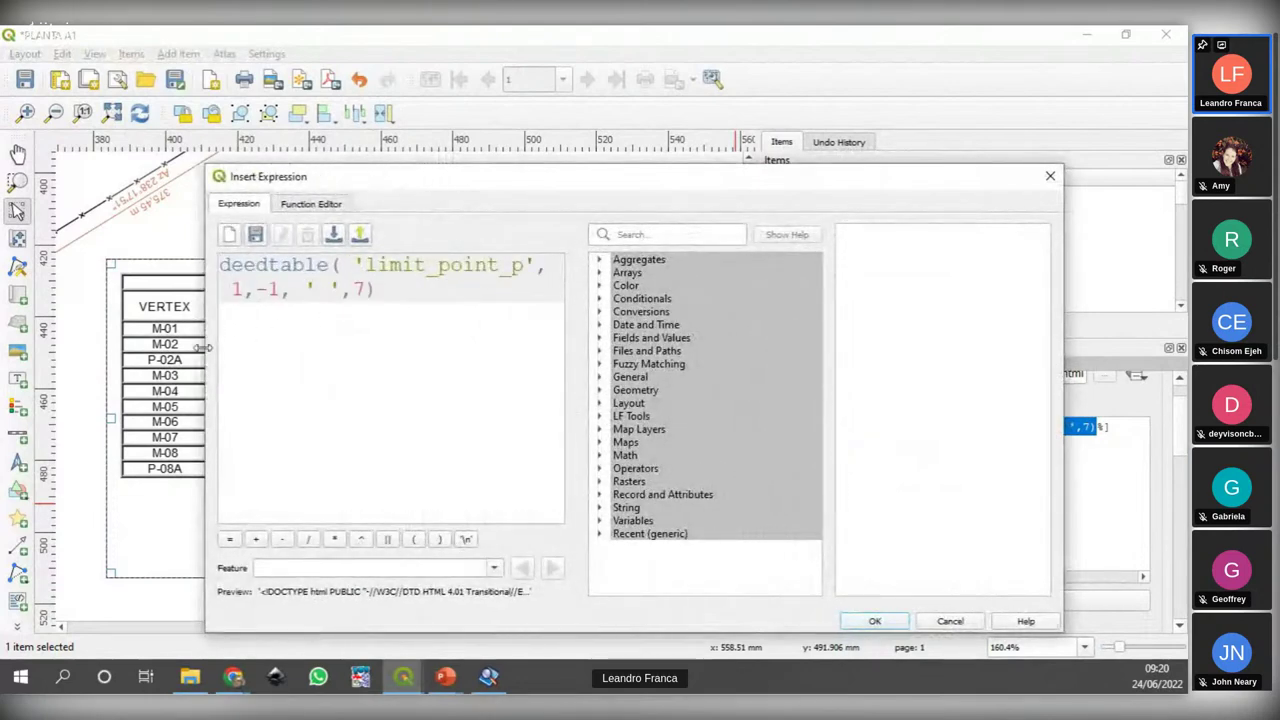
drag(201, 346, 131, 346)
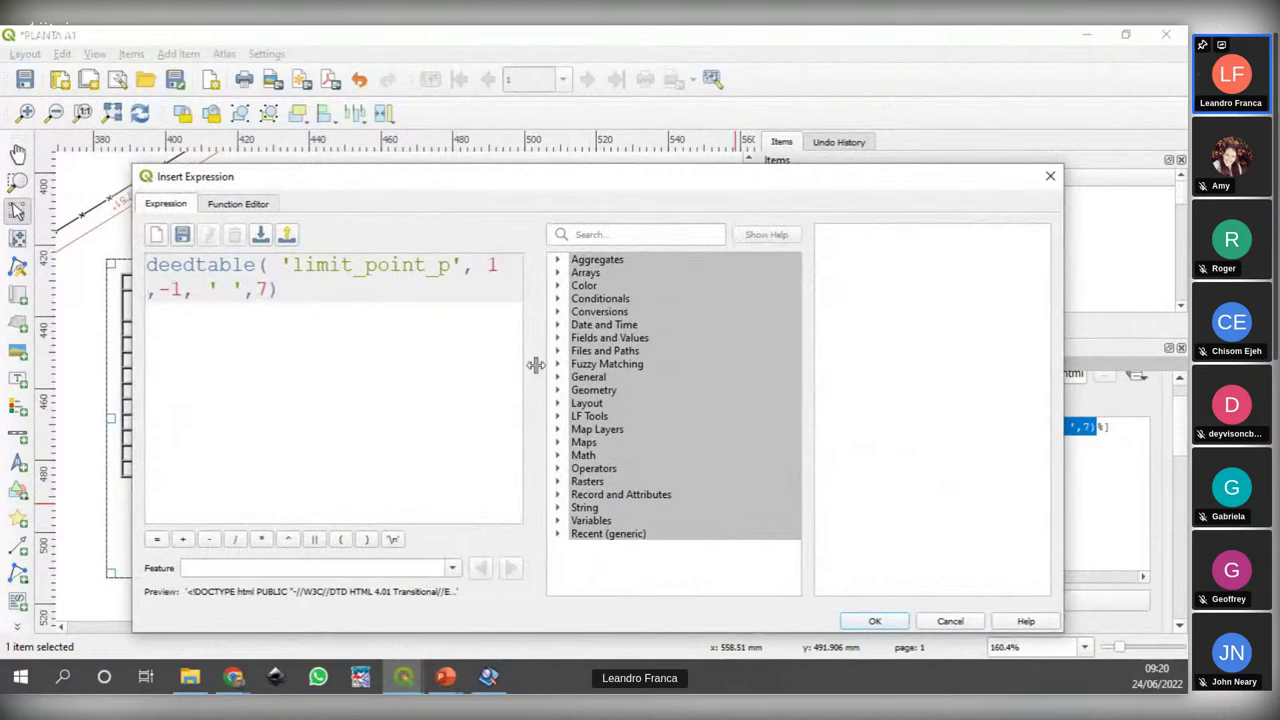
drag(536, 365, 620, 387)
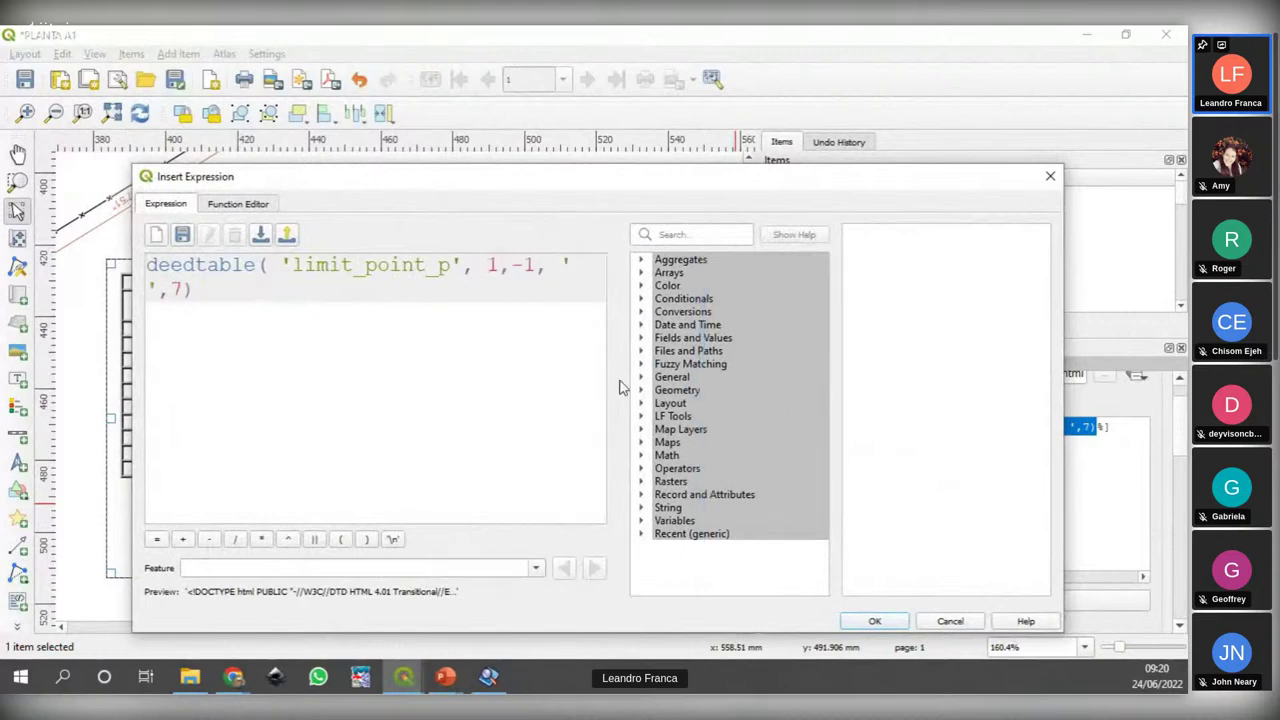
Step: Look up the help for the deedtable function in the LF Tools function group
click(195, 265)
click(642, 417)
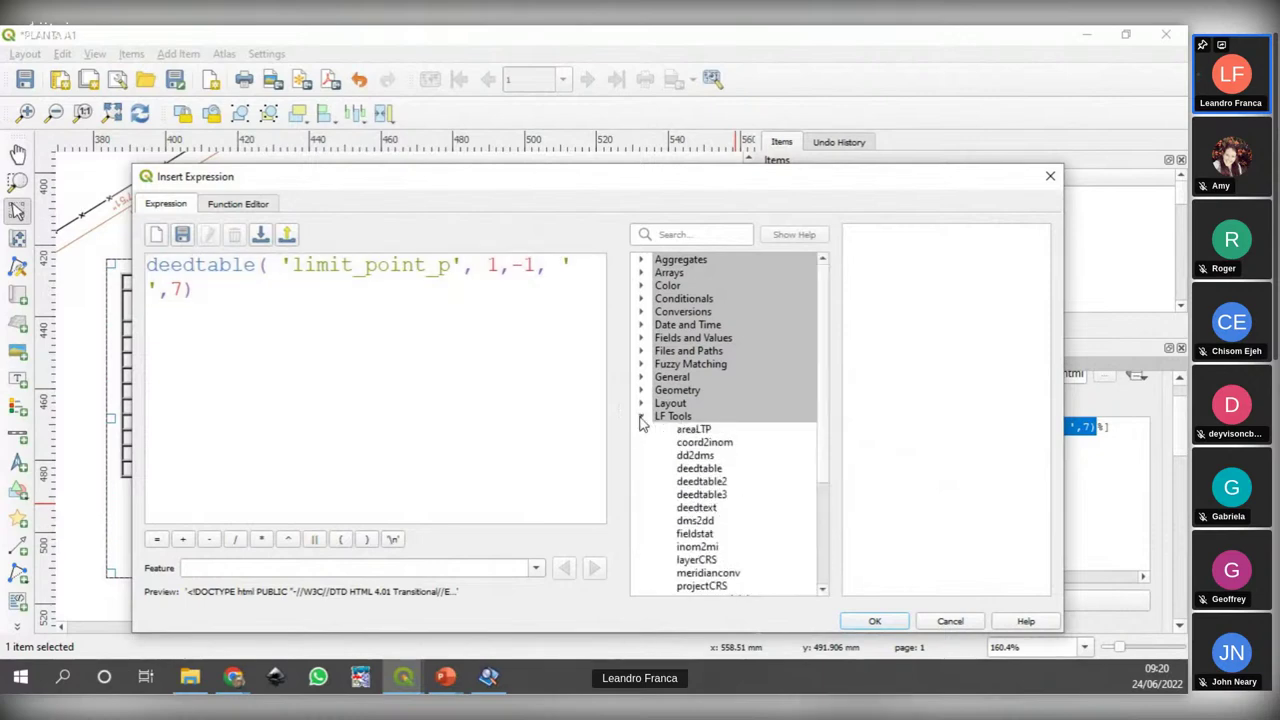
scroll(705, 393, down, 2)
click(703, 390)
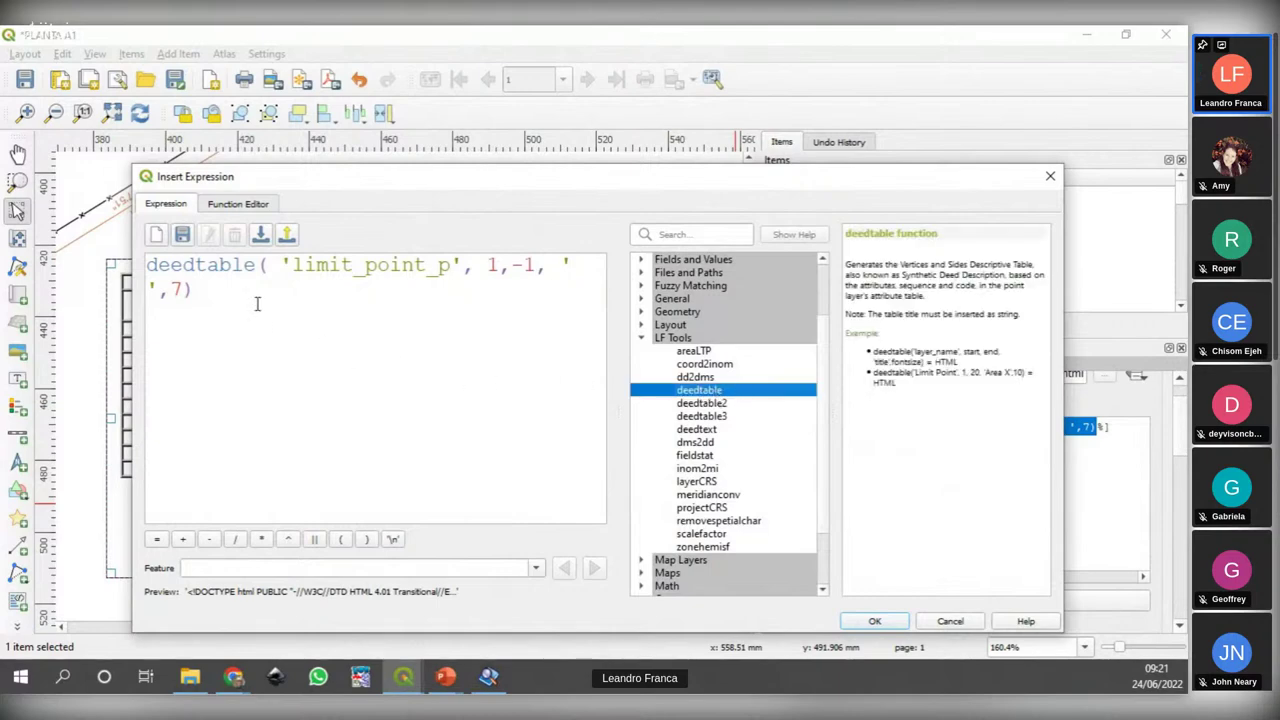
Step: Examine the layer name, start and end arguments of the deedtable expression against the function help
drag(281, 266, 460, 265)
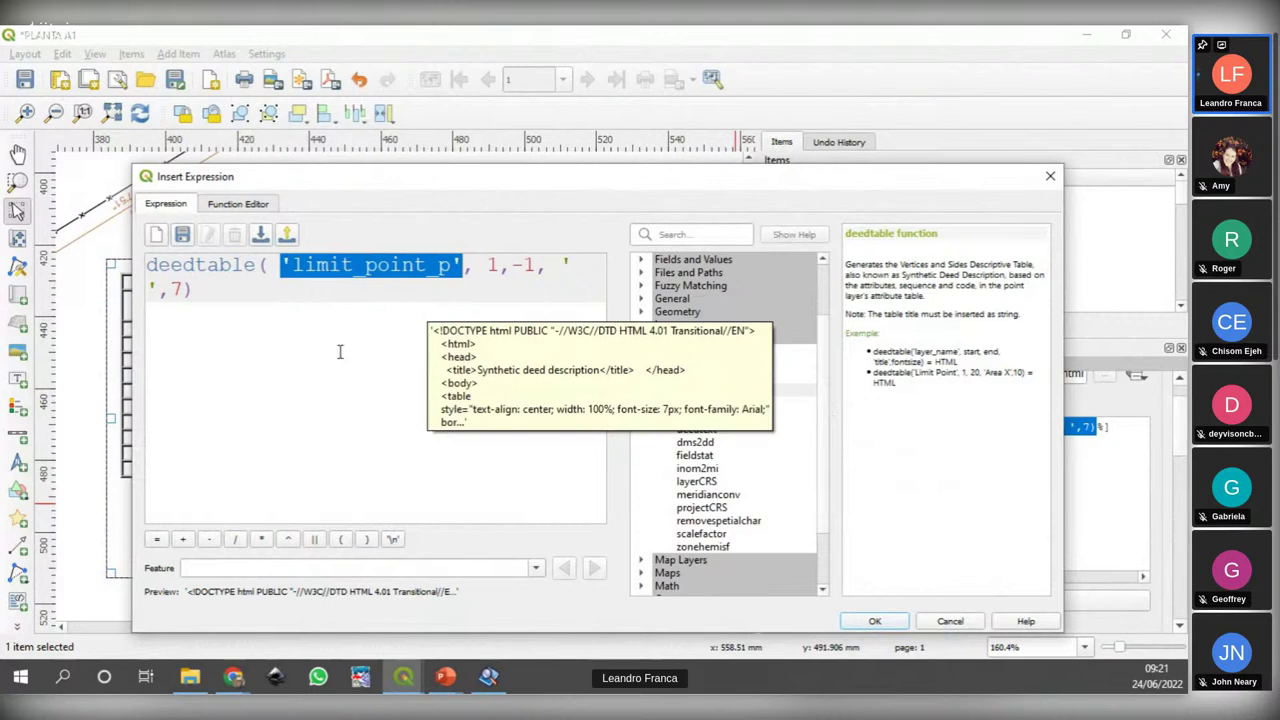
mouse_move(481, 199)
mouse_down()
mouse_move(610, 190)
mouse_move(490, 183)
mouse_up()
drag(521, 243, 582, 243)
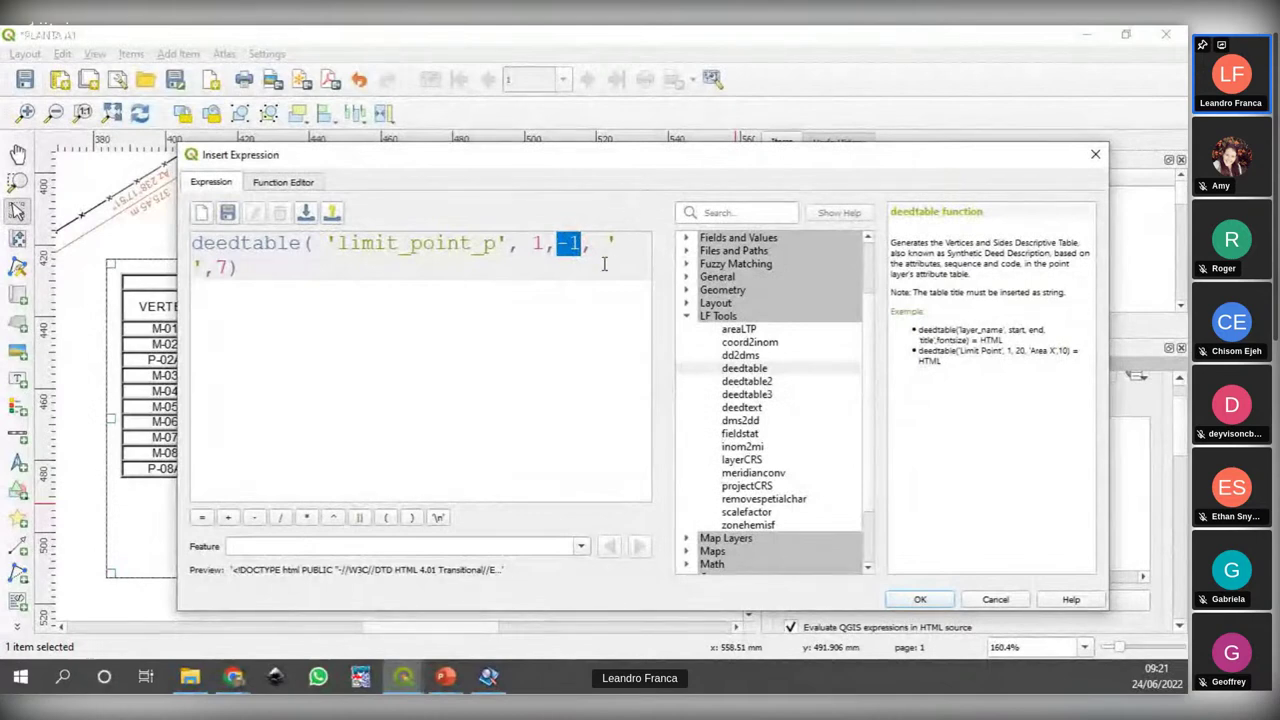
mouse_move(590, 293)
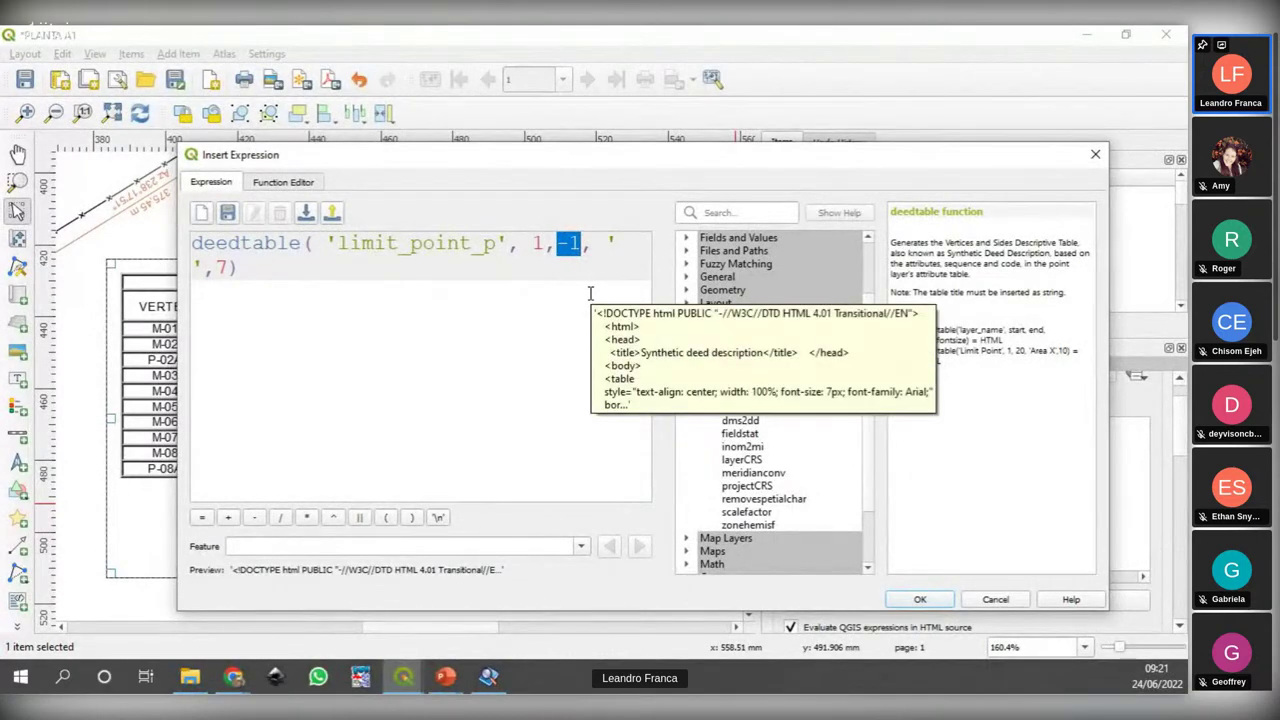
drag(564, 158, 549, 147)
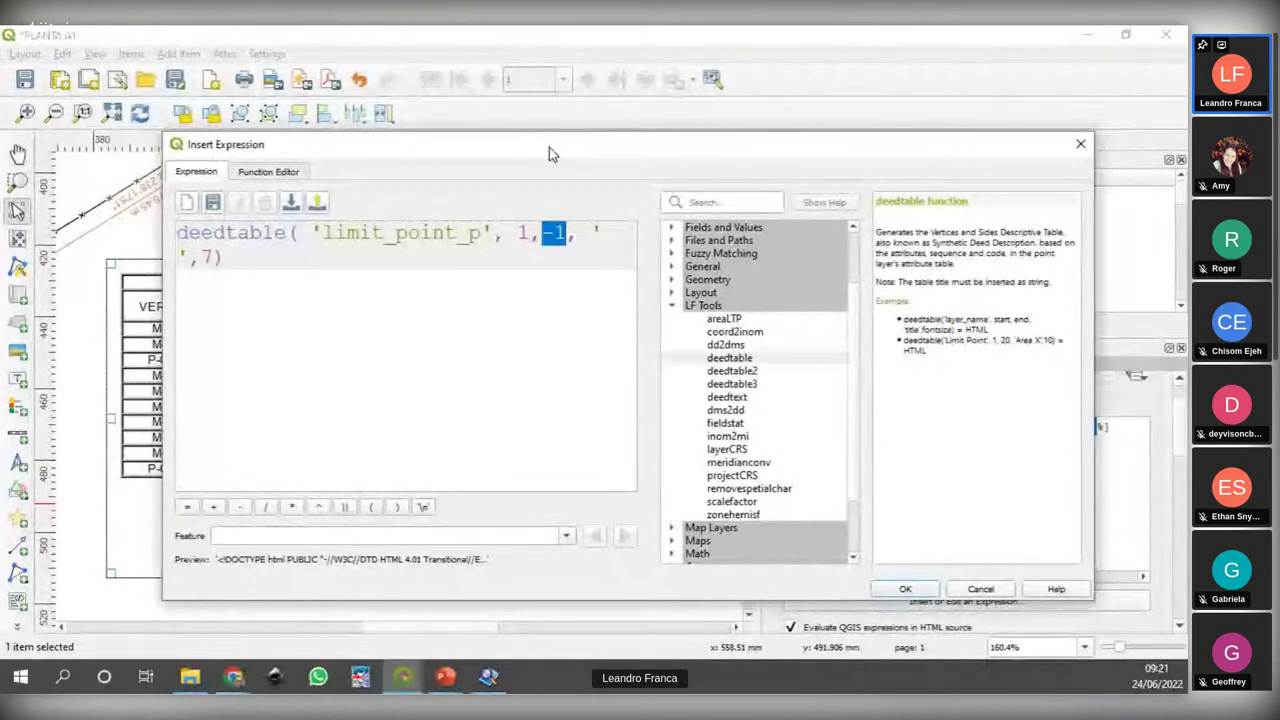
drag(563, 156, 553, 147)
click(561, 255)
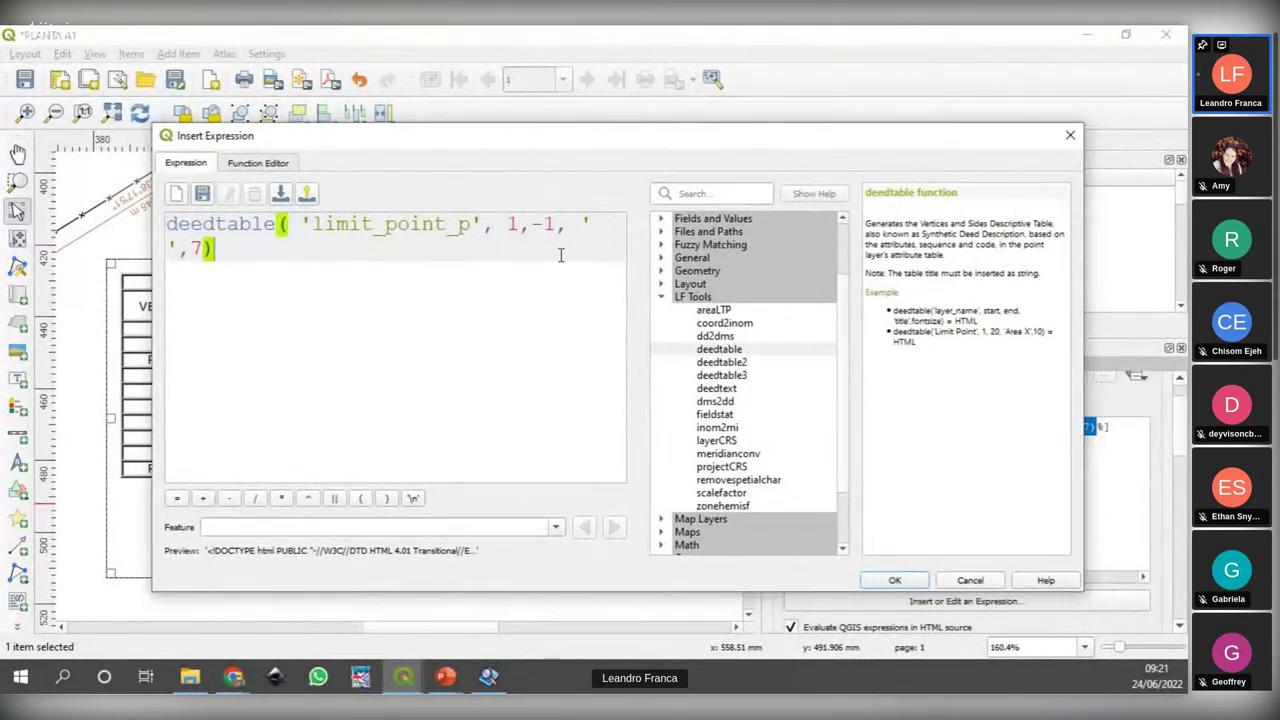
Step: Enter " - My Title" as the title argument of the deedtable expression for the limit_point_p layer
click(602, 228)
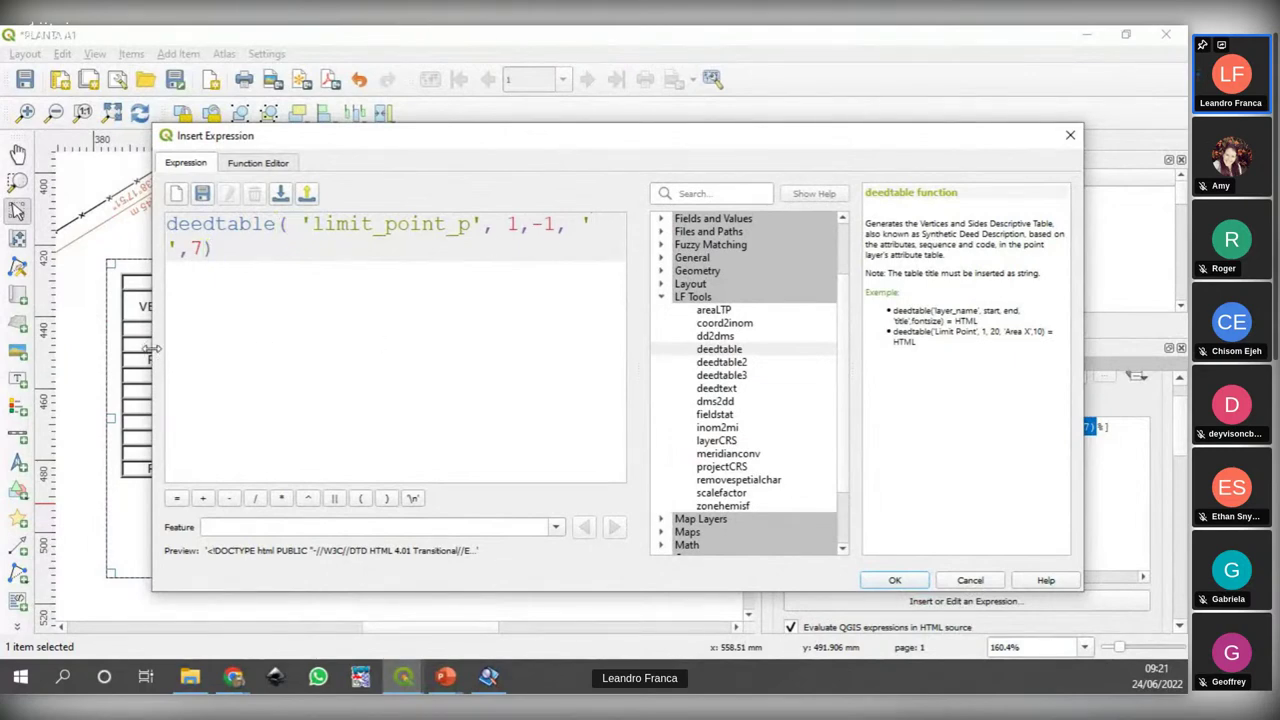
key(Delete)
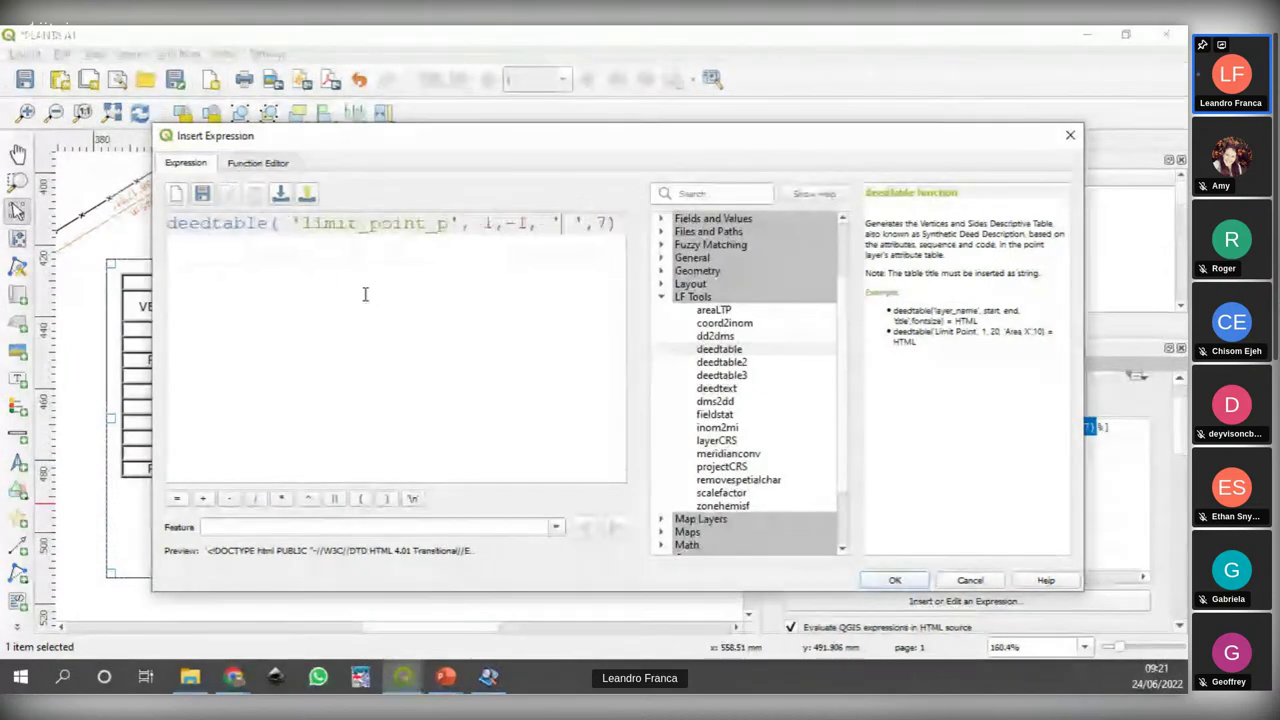
drag(486, 149, 504, 392)
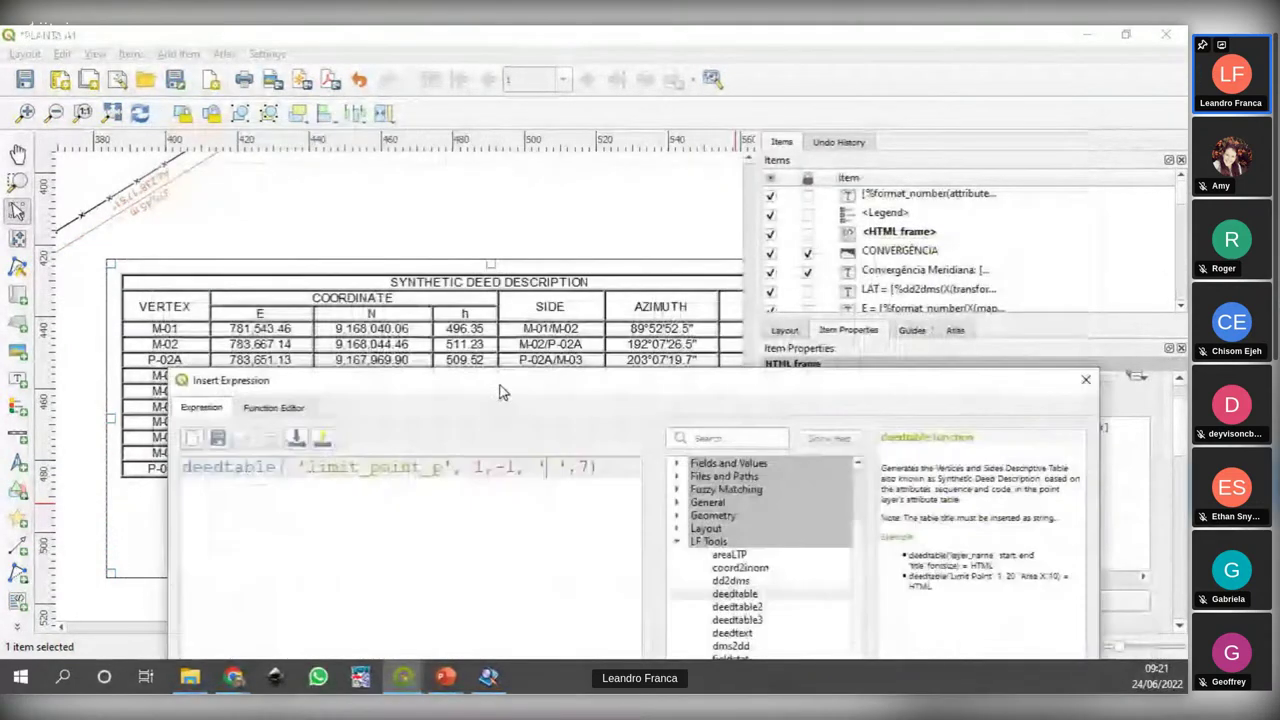
drag(590, 392, 574, 223)
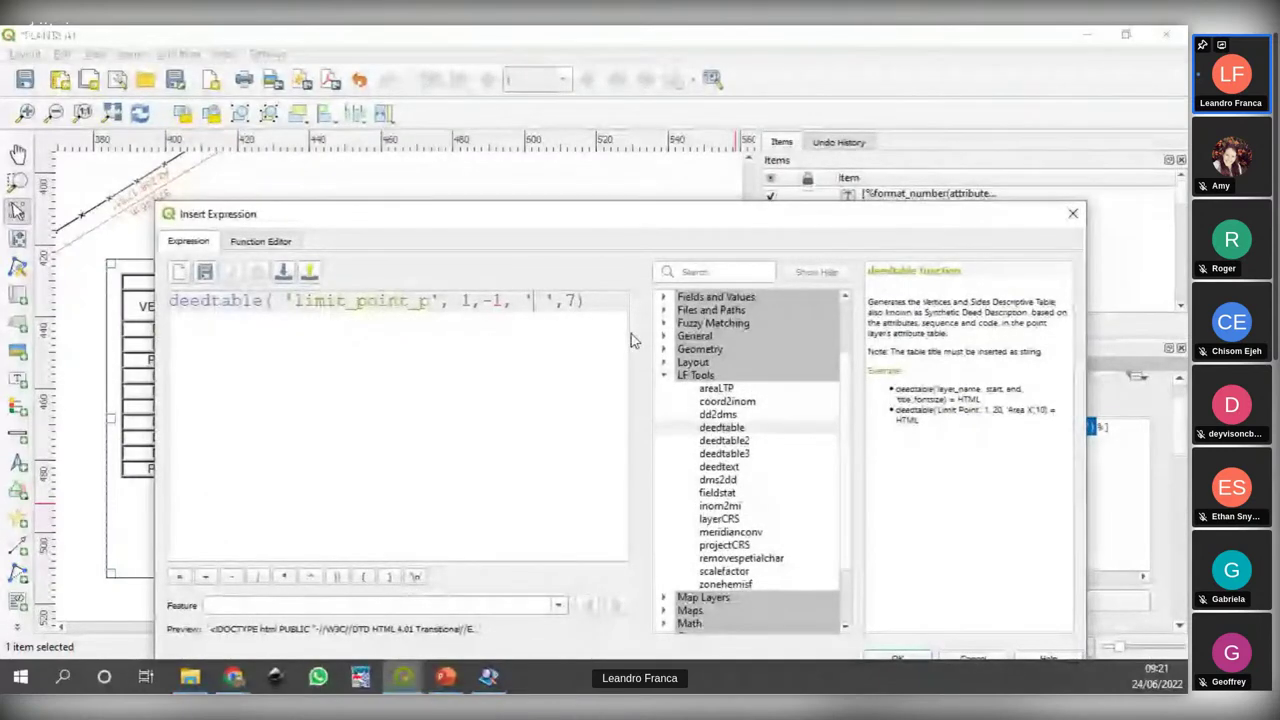
text(-)
text( M)
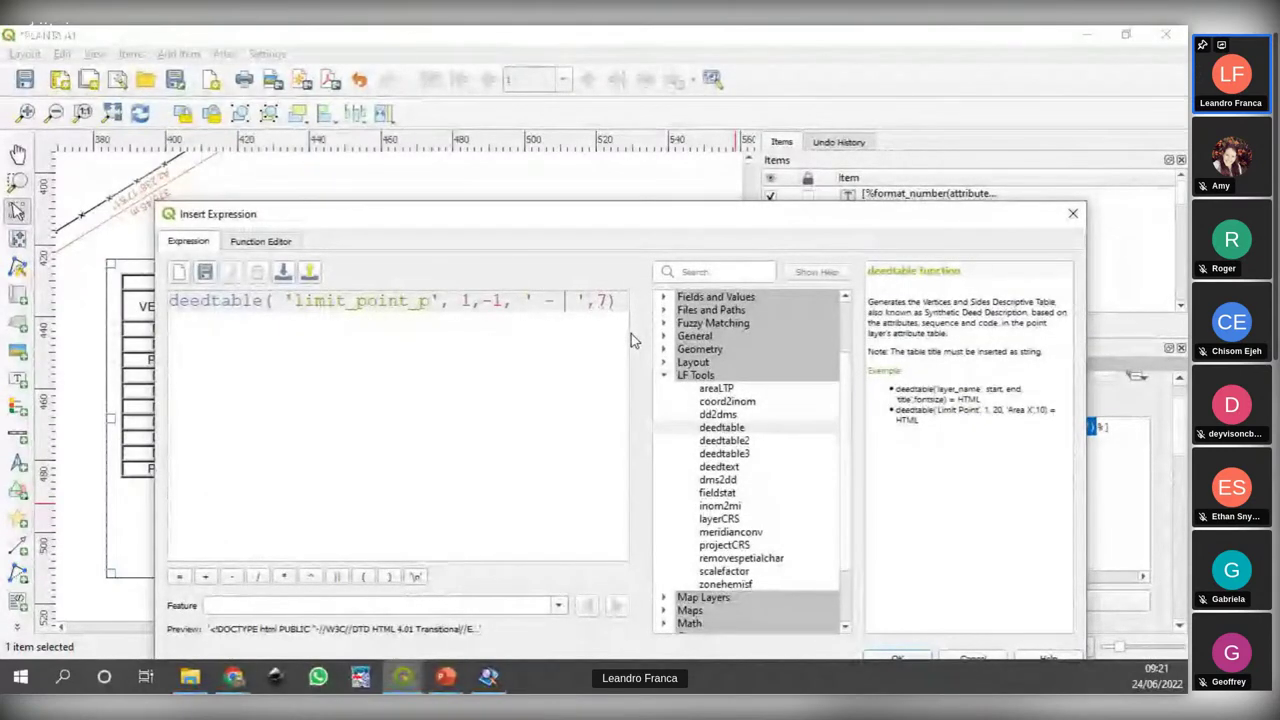
text(y Titl)
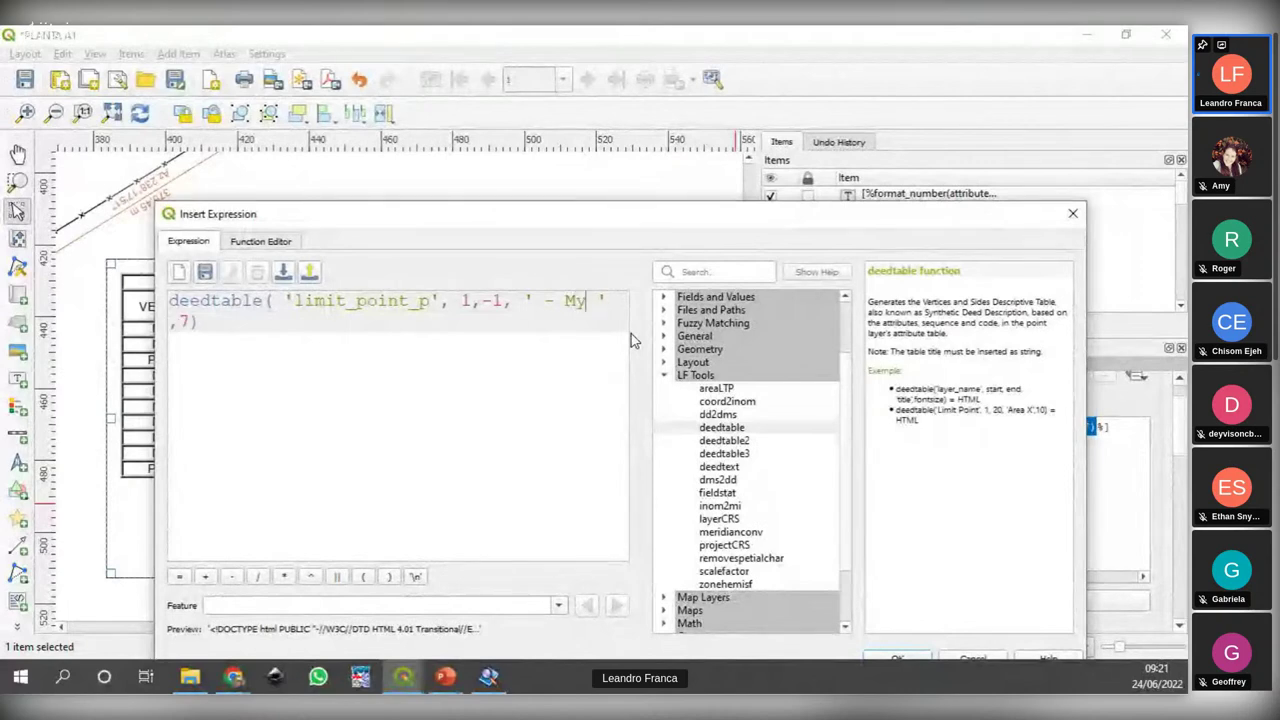
text(e)
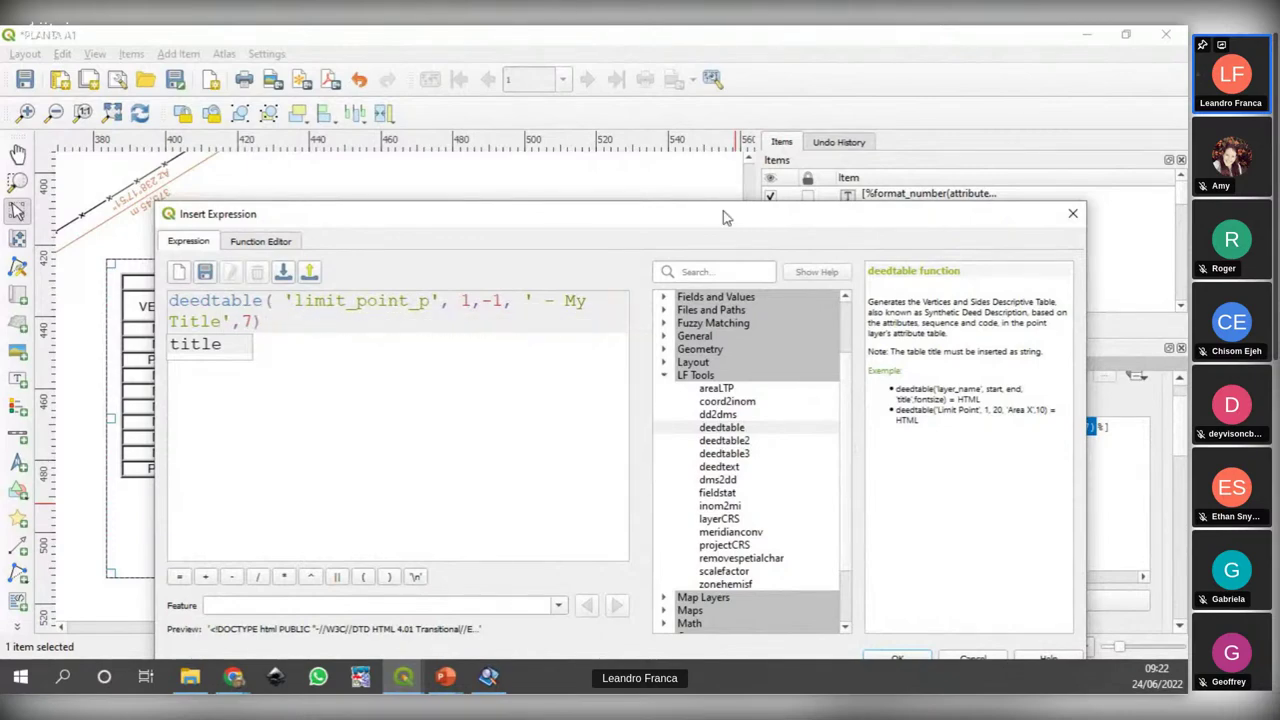
Step: Accept the edited deedtable expression and refresh the HTML frame
drag(726, 218, 708, 94)
click(866, 528)
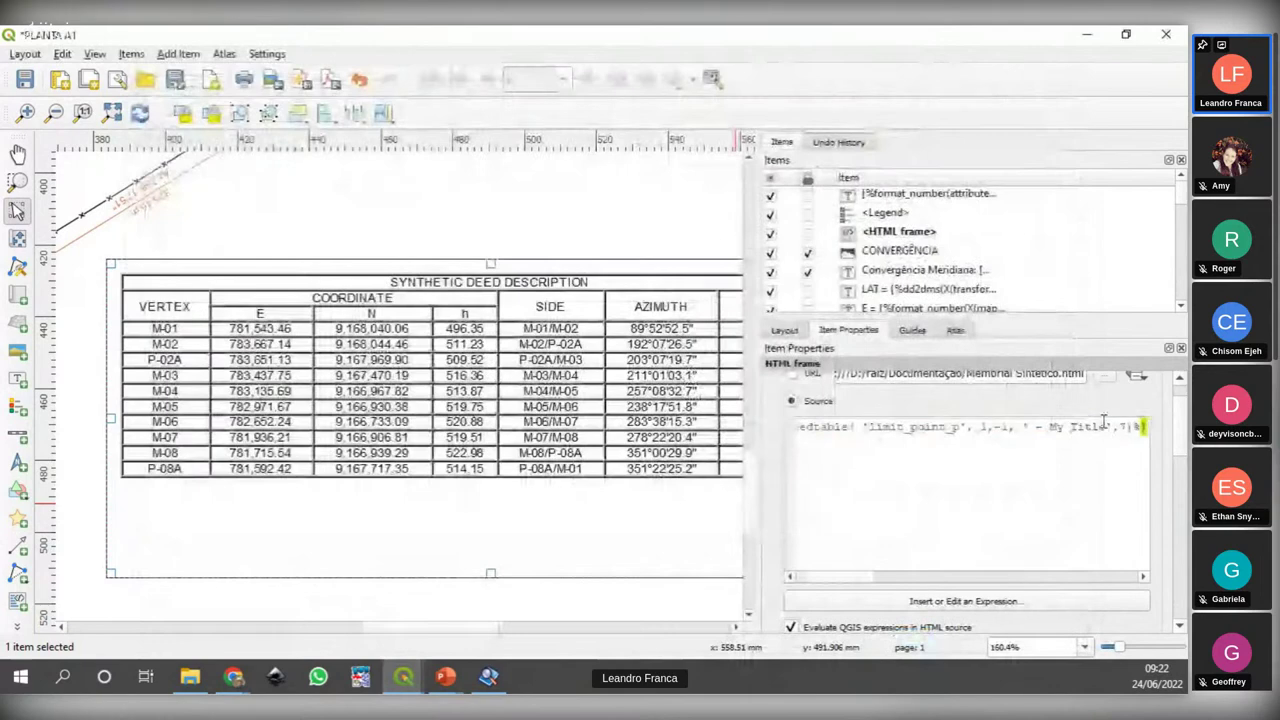
scroll(1186, 435, down, 2)
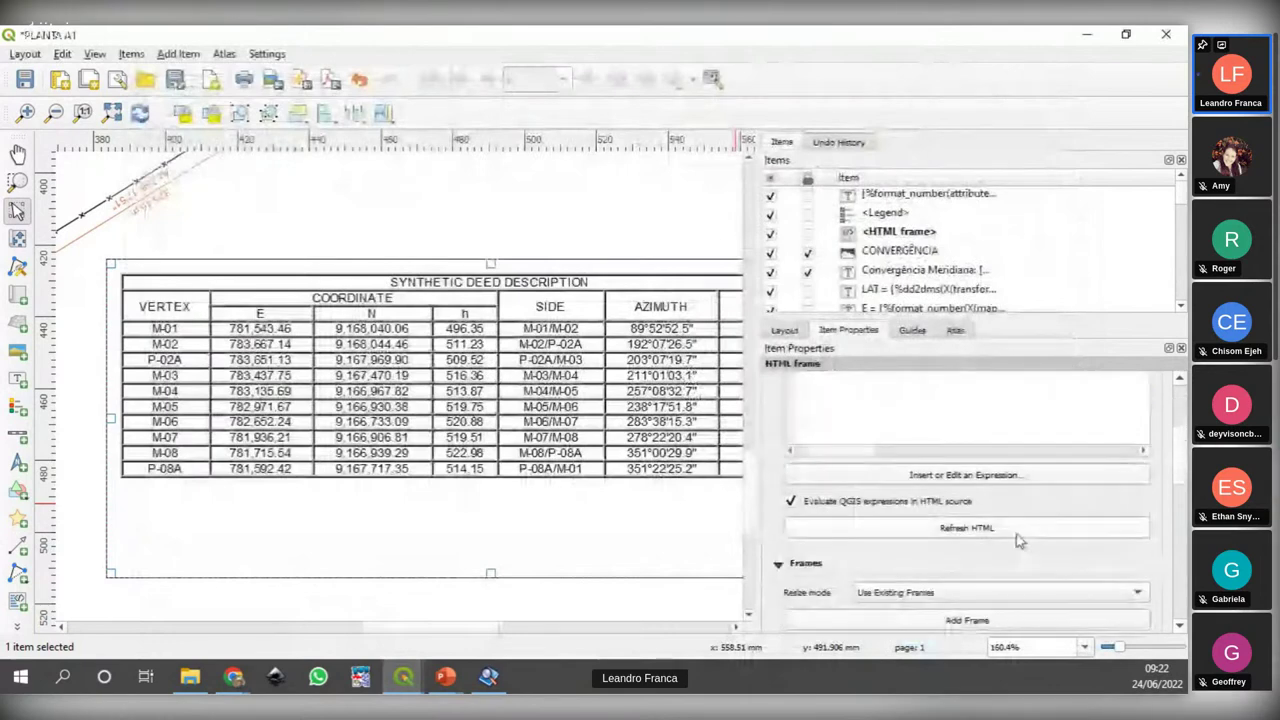
click(980, 530)
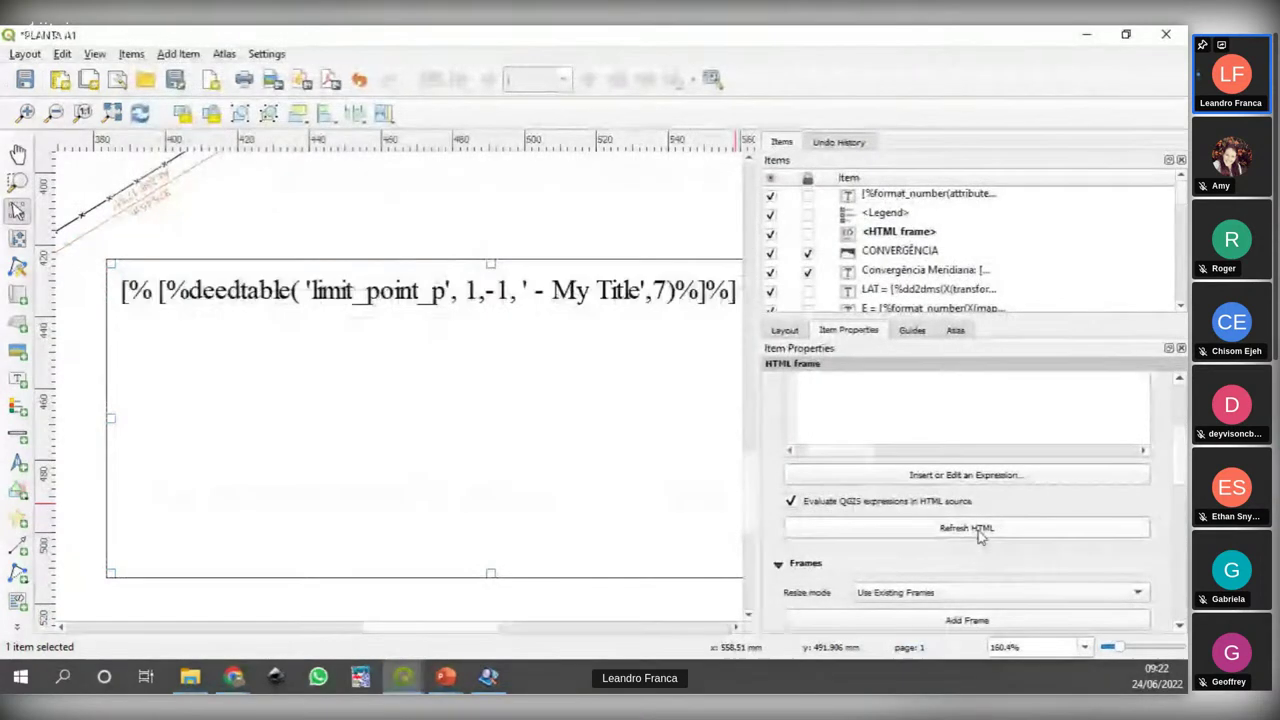
Step: Clear the title text between the quotes in the HTML frame's source and refresh the frame
scroll(1170, 462, up, 3)
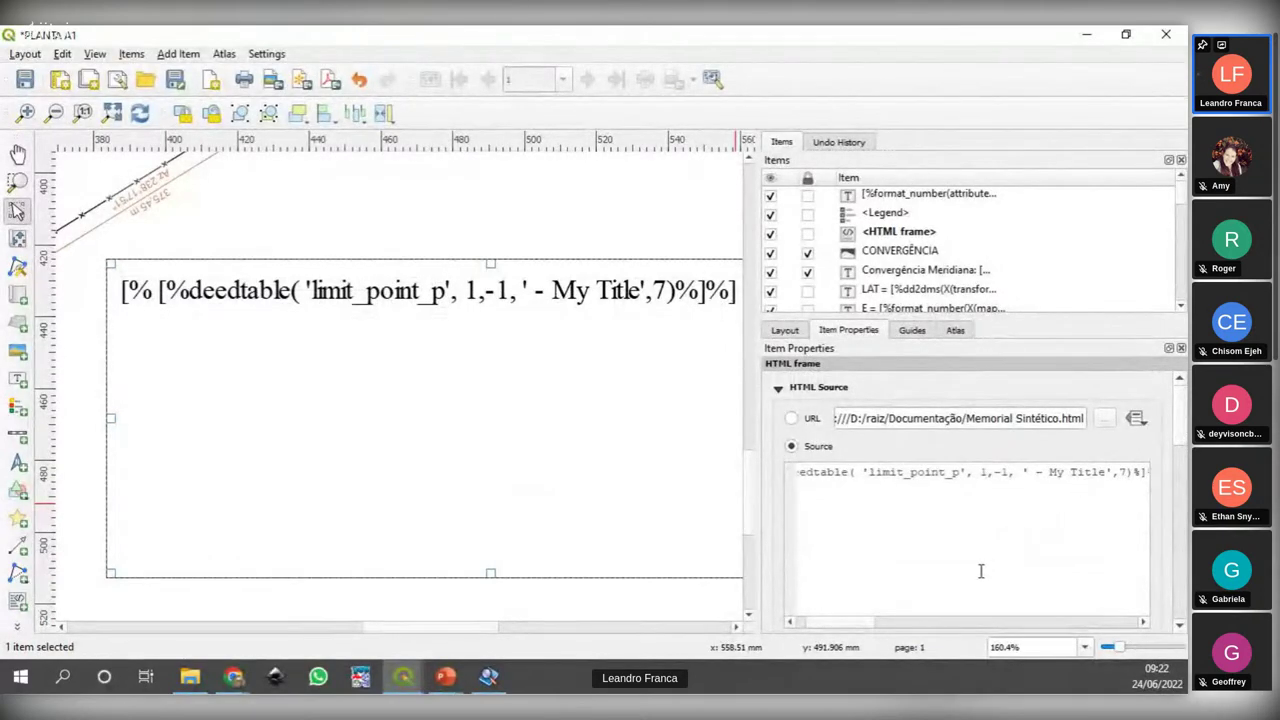
key(End)
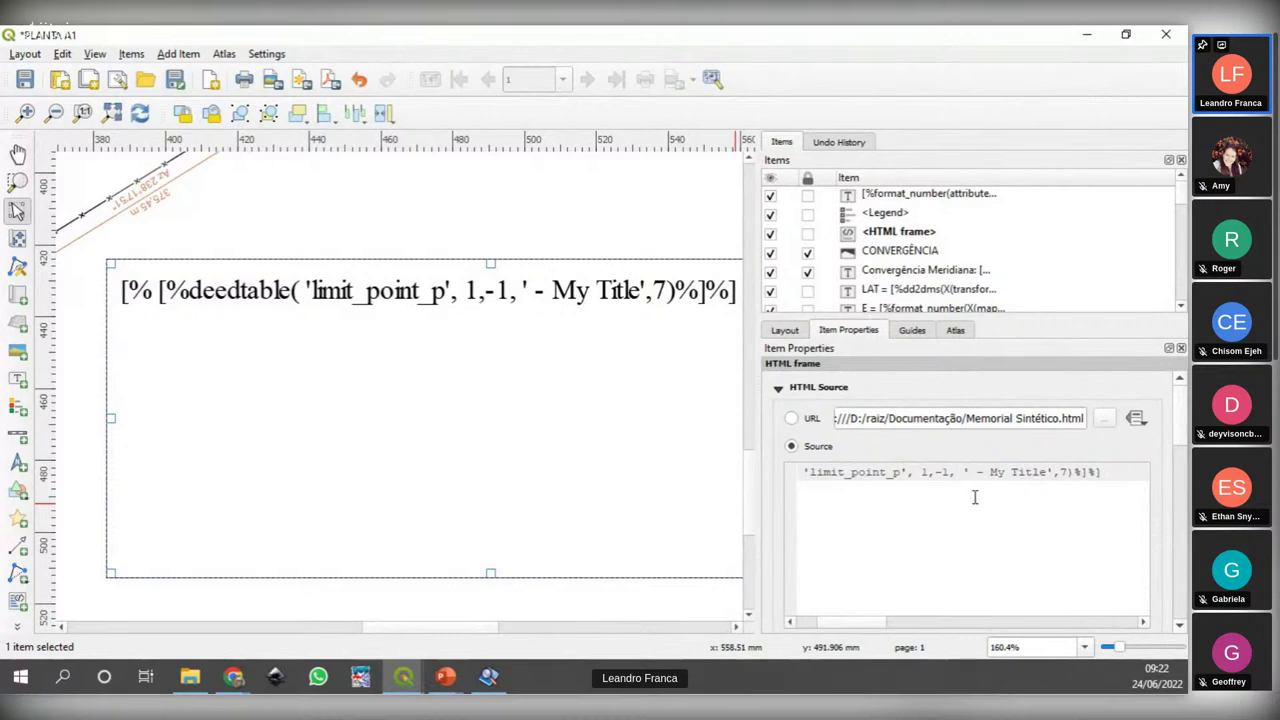
key(Delete)
drag(1041, 471, 970, 474)
key(Delete)
scroll(1172, 436, down, 4)
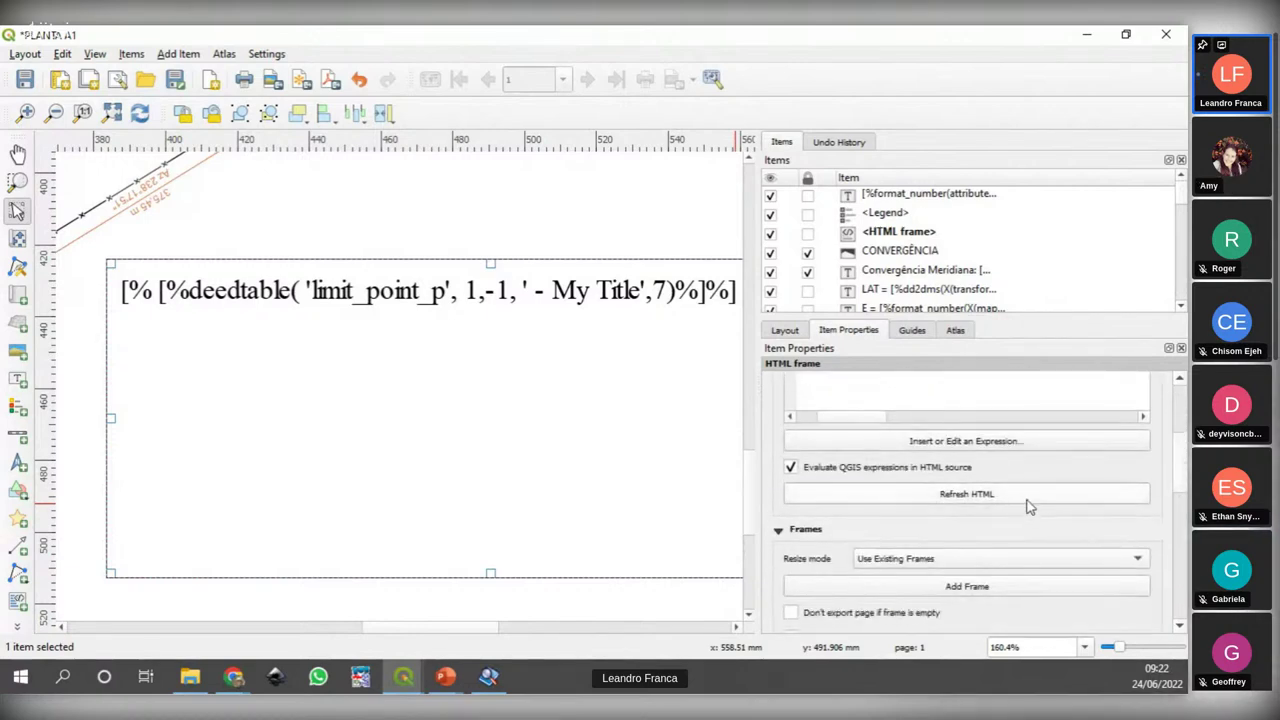
click(1022, 500)
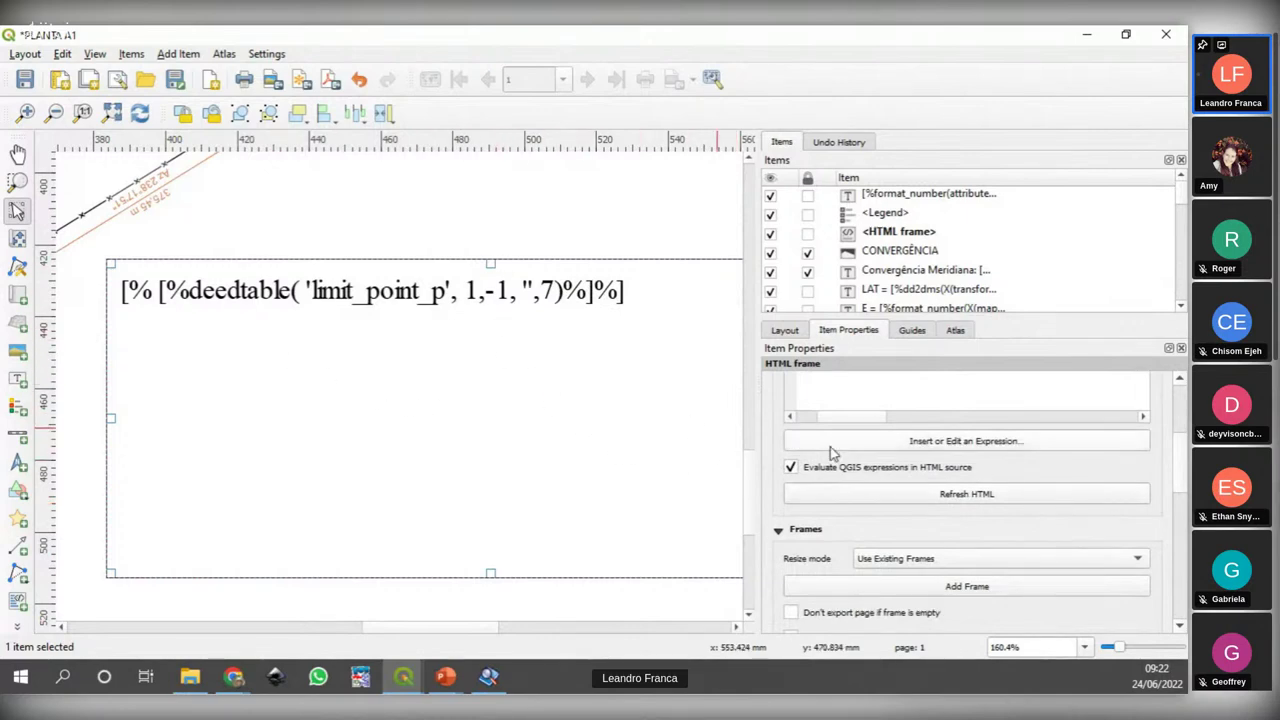
Step: Remove the duplicate outer [% %] delimiters so the source contains a single [%deedtable(...)%] expression
scroll(1176, 470, up, 4)
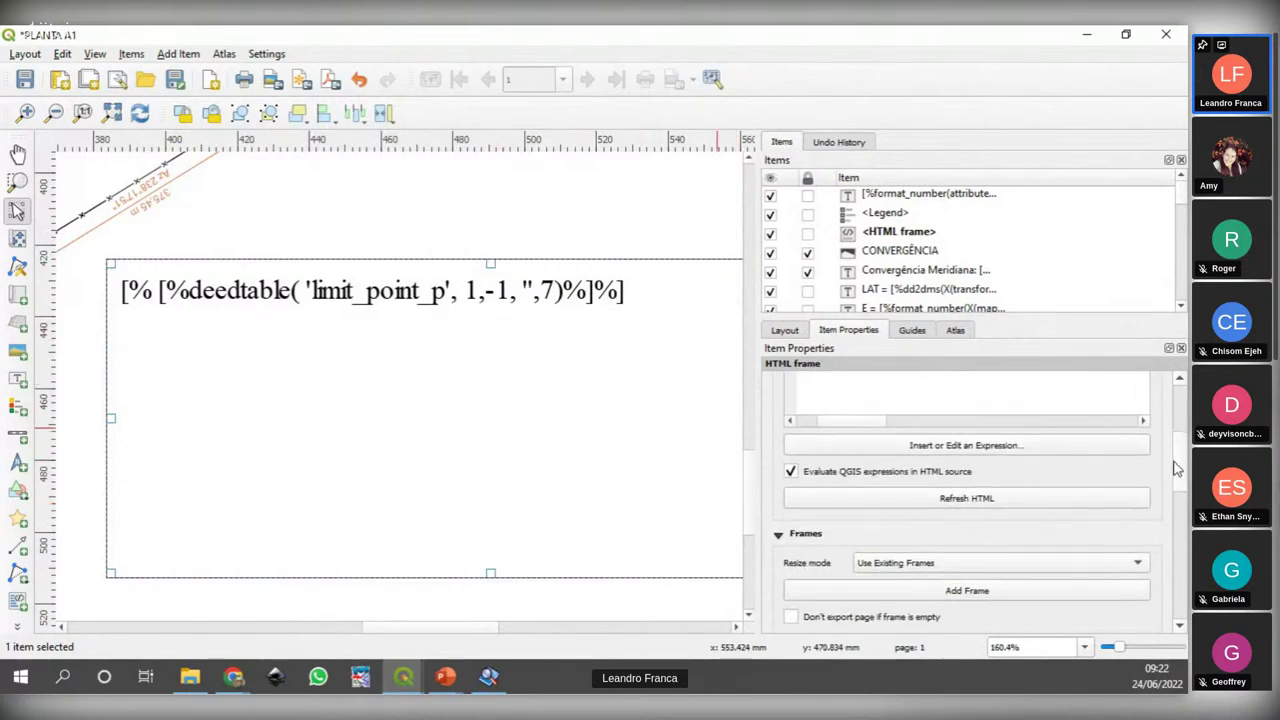
click(1032, 473)
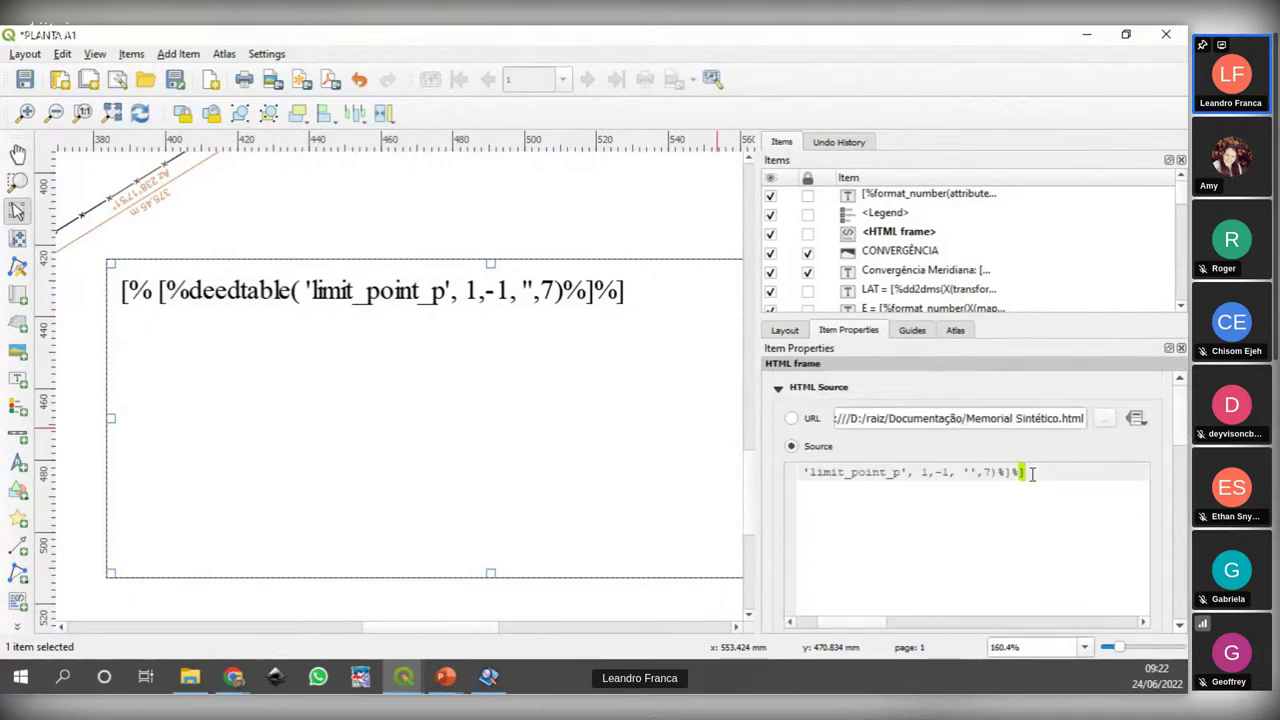
drag(890, 623, 862, 623)
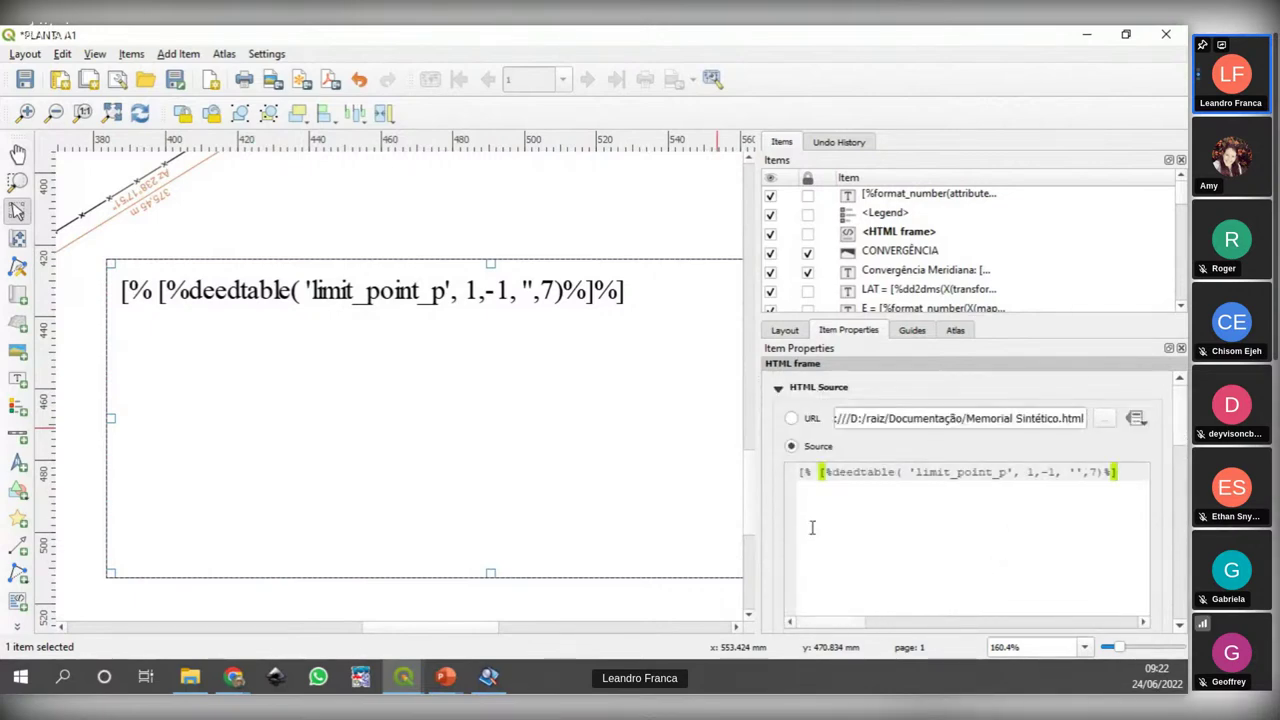
key(BackSpace)
key(BackSpace)
key(BackSpace)
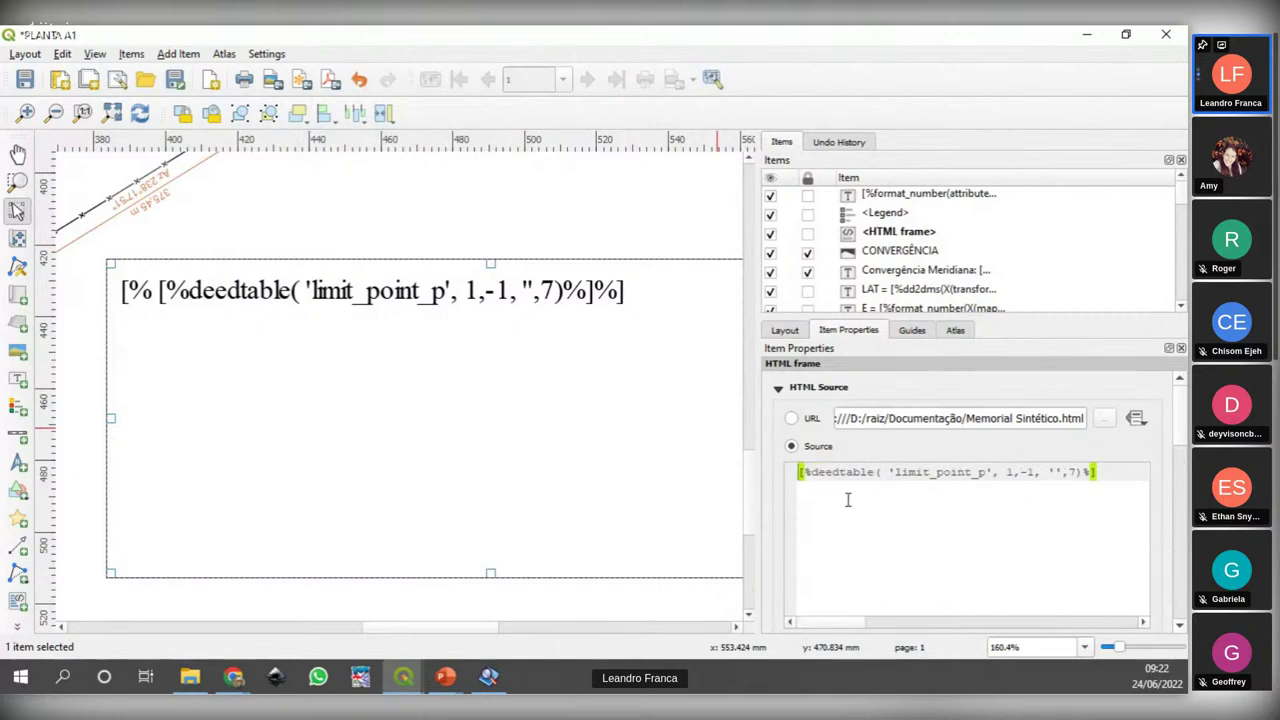
Step: Set the deedtable title argument in the HTML source to " - My Title" and refresh the table
click(1054, 471)
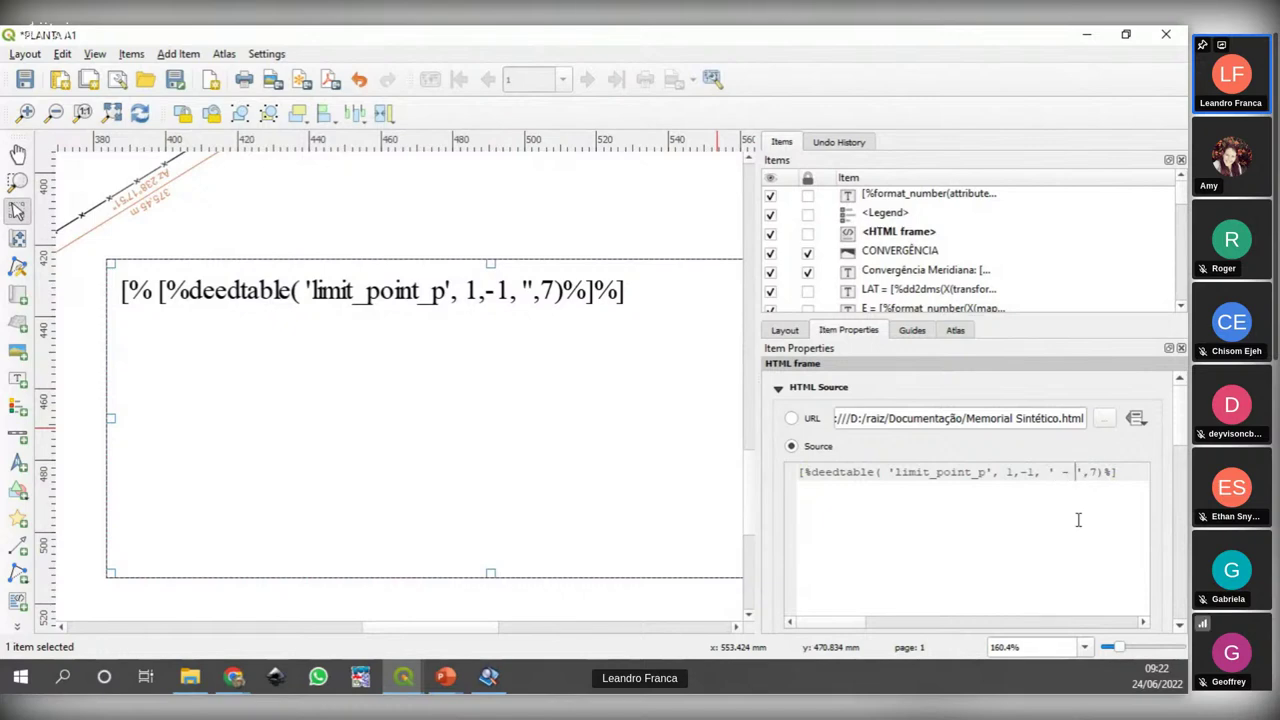
text(My Title)
scroll(1183, 405, down, 5)
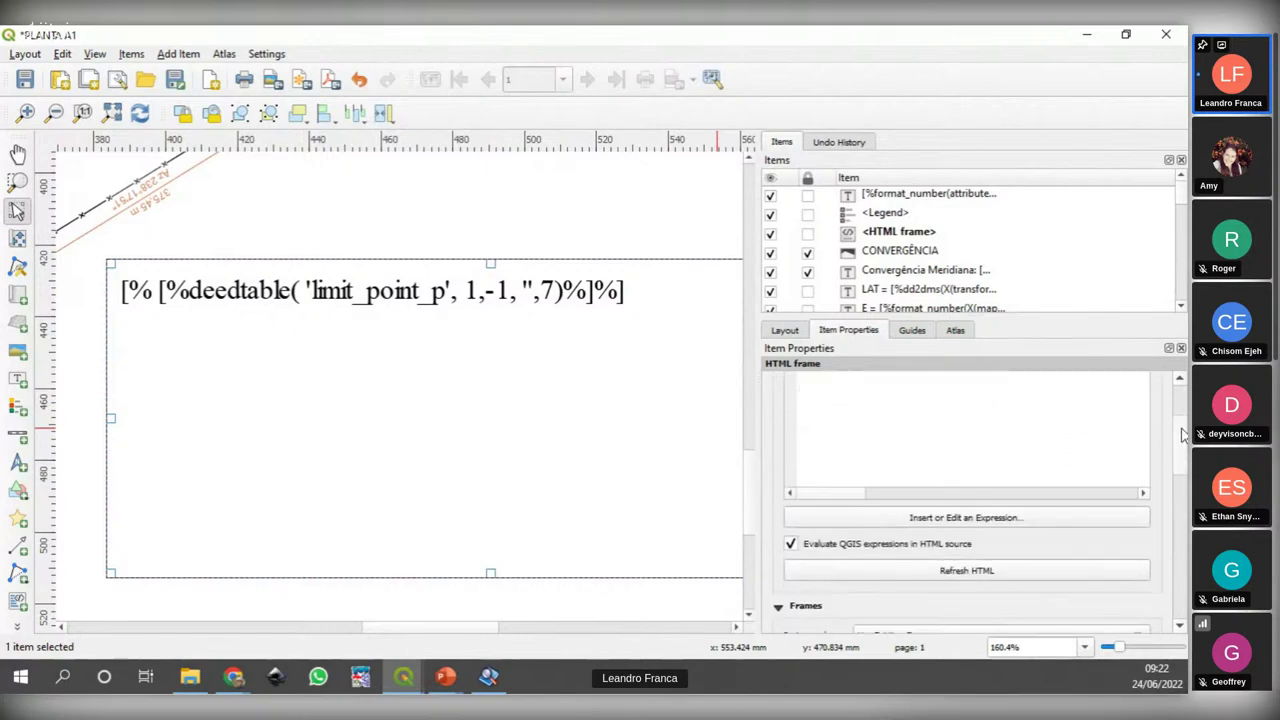
click(1038, 575)
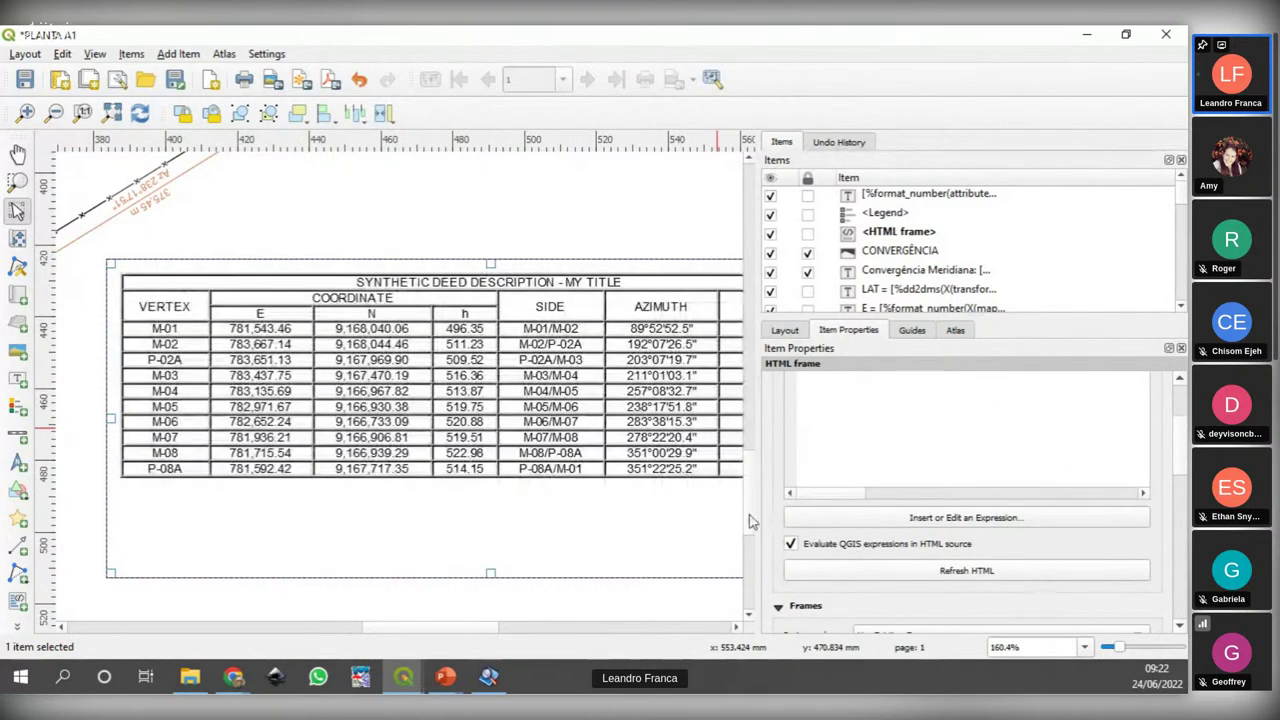
drag(462, 630, 477, 630)
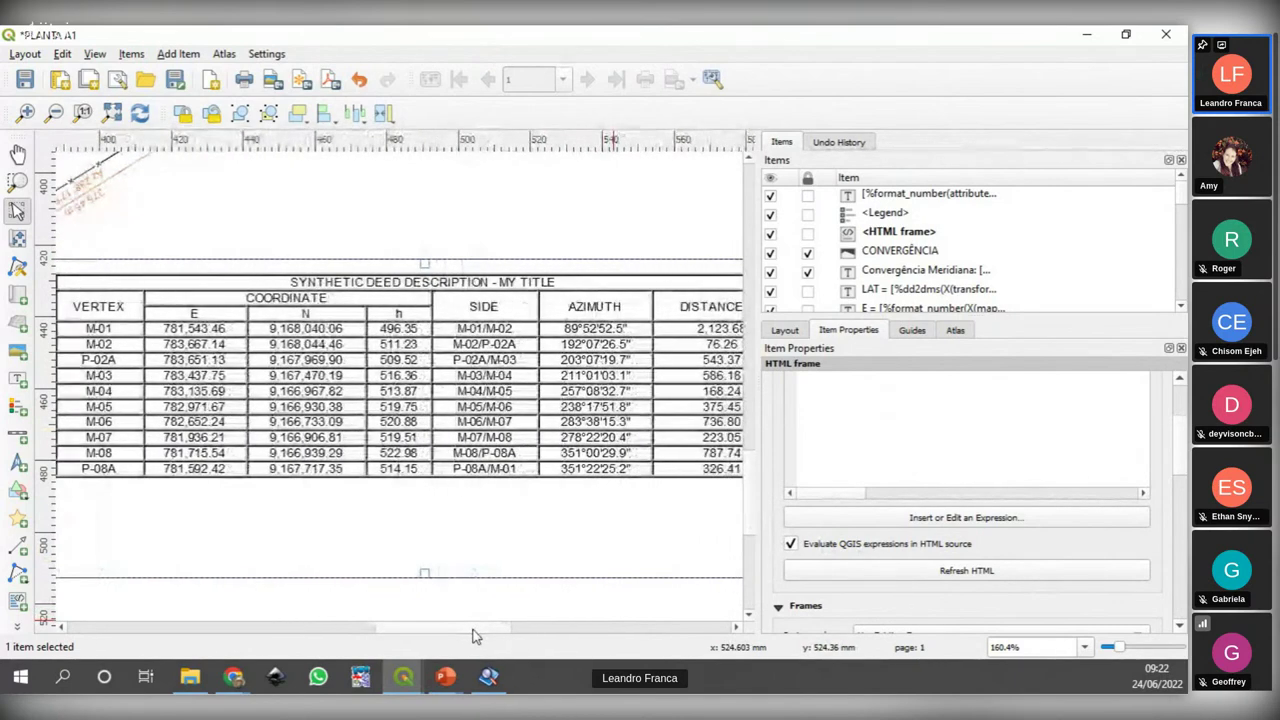
Step: Replace "My Title" in the deedtable source with "Sítio São João", keeping the leading dash, and refresh the table
scroll(1183, 475, up, 5)
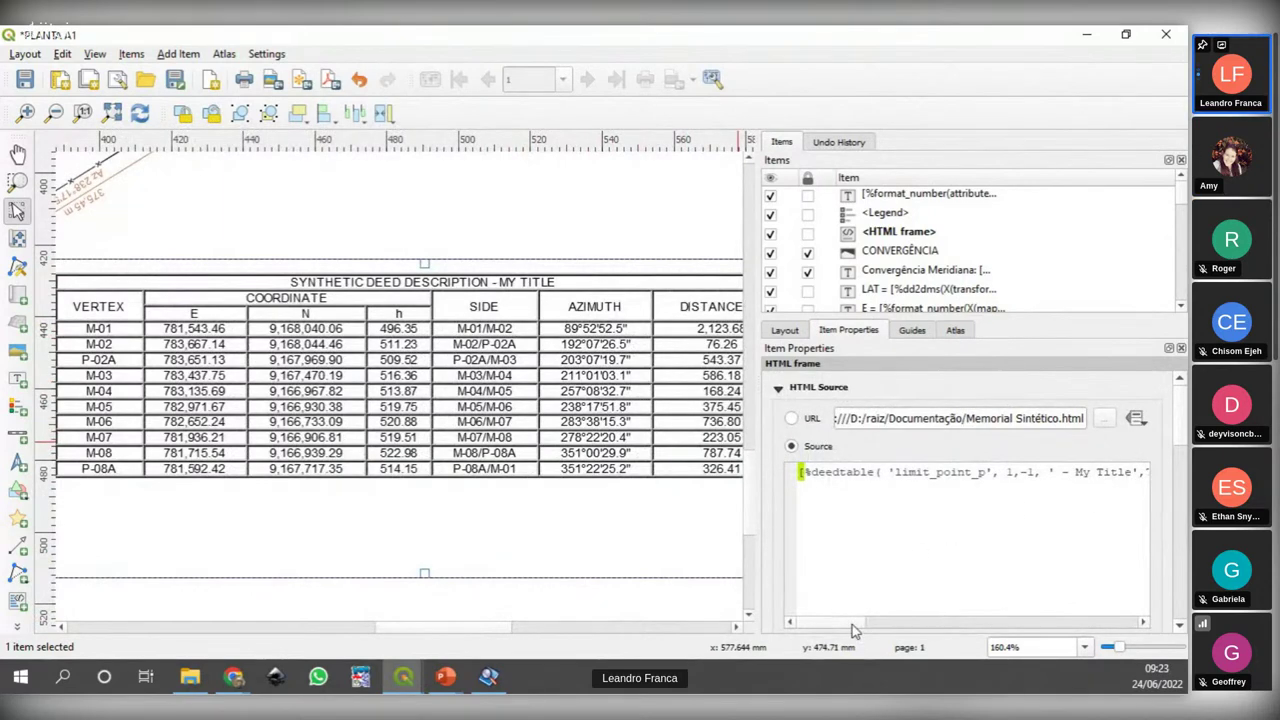
key(End)
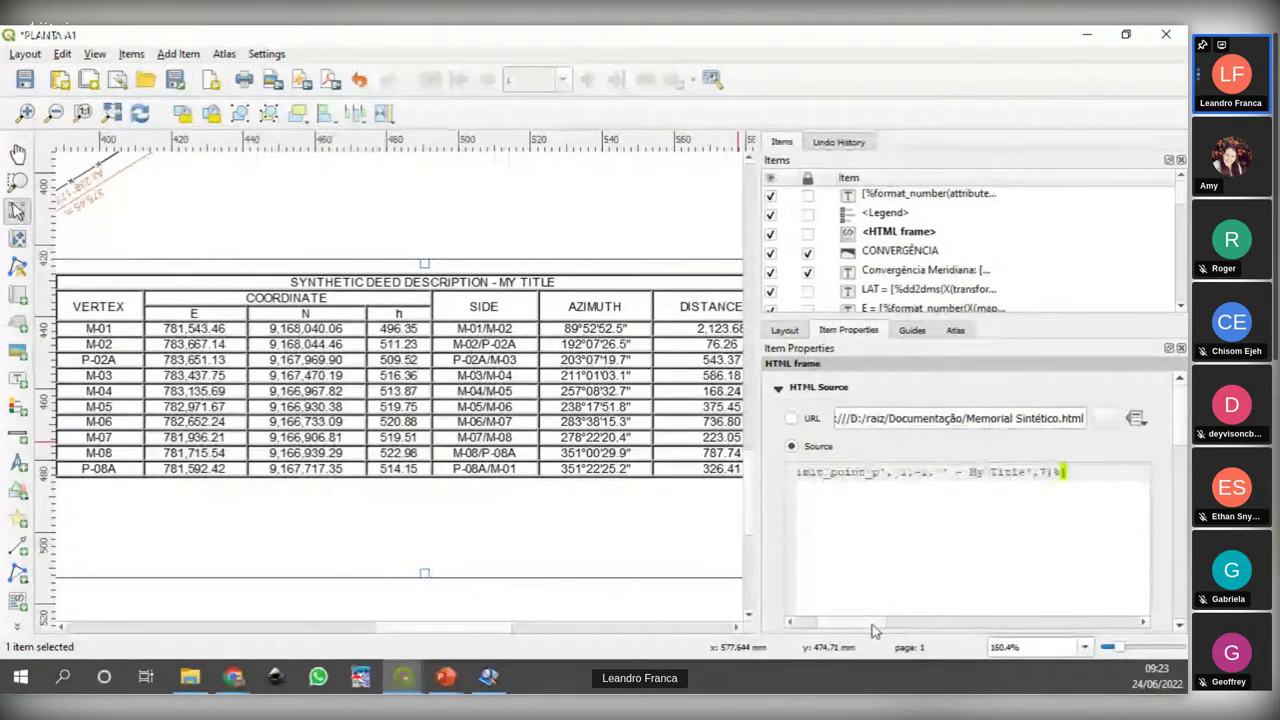
click(970, 473)
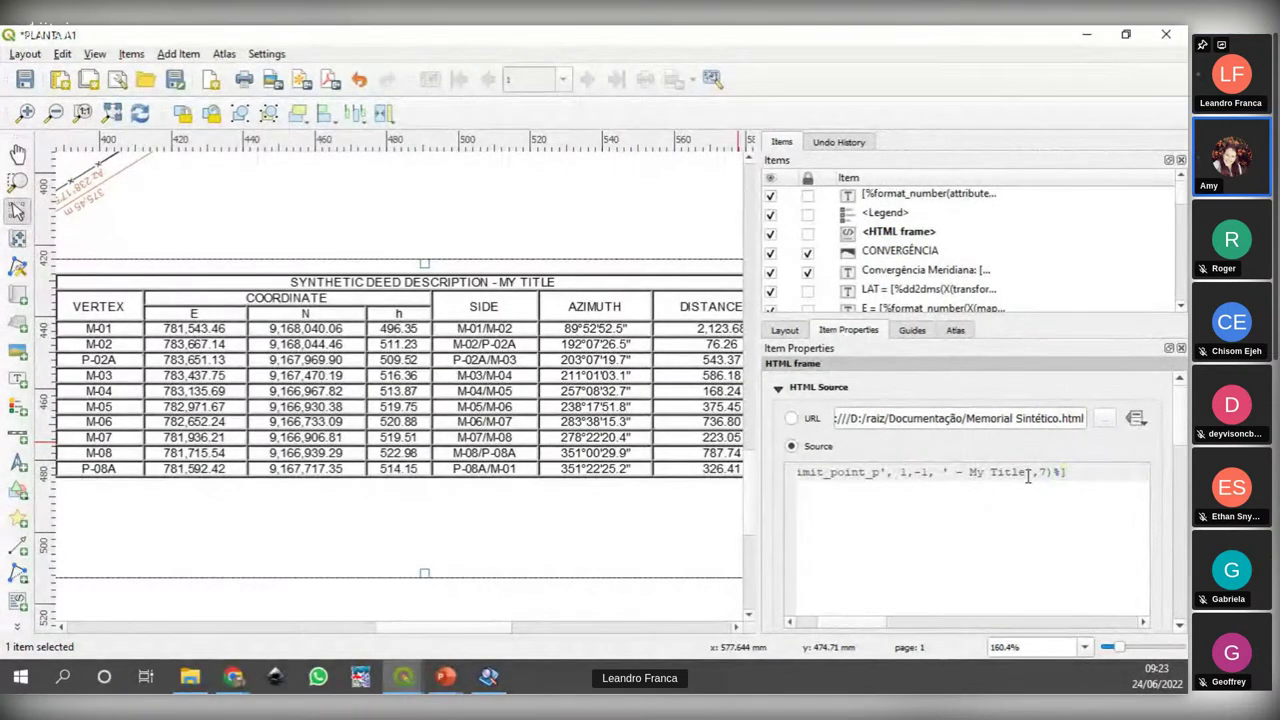
shift+click(1025, 473)
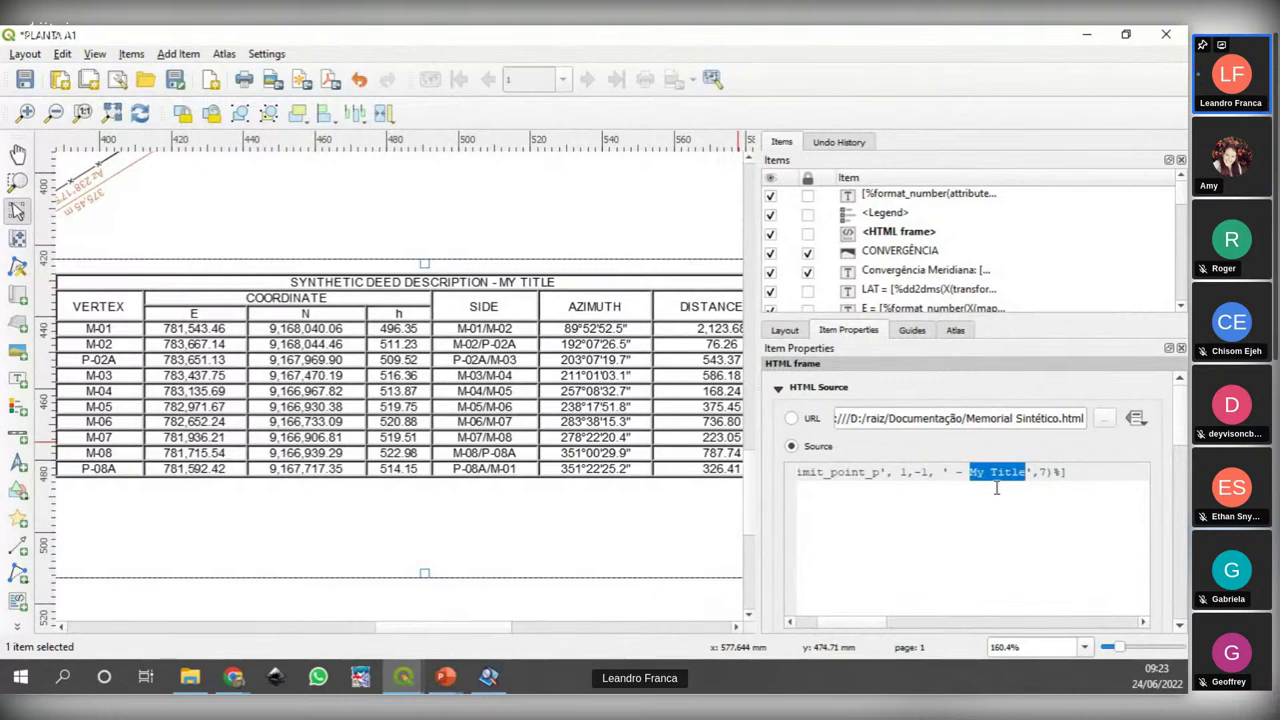
text(Sitio)
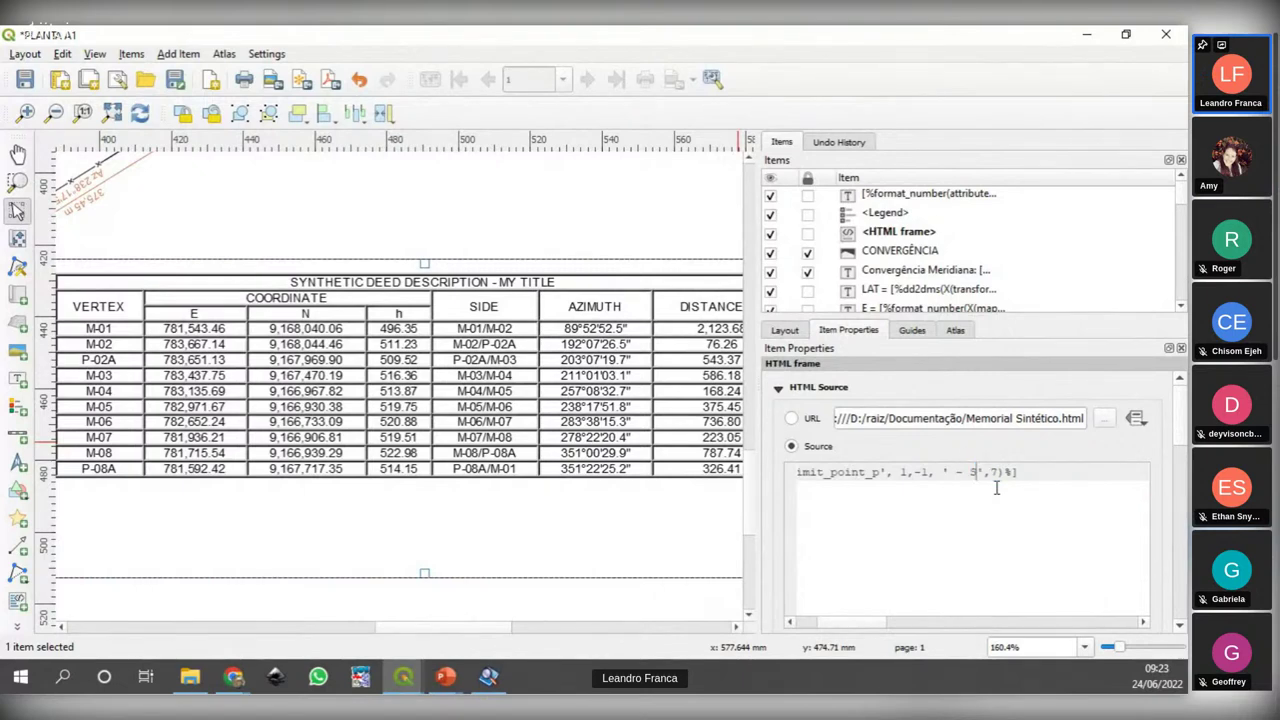
text( São J)
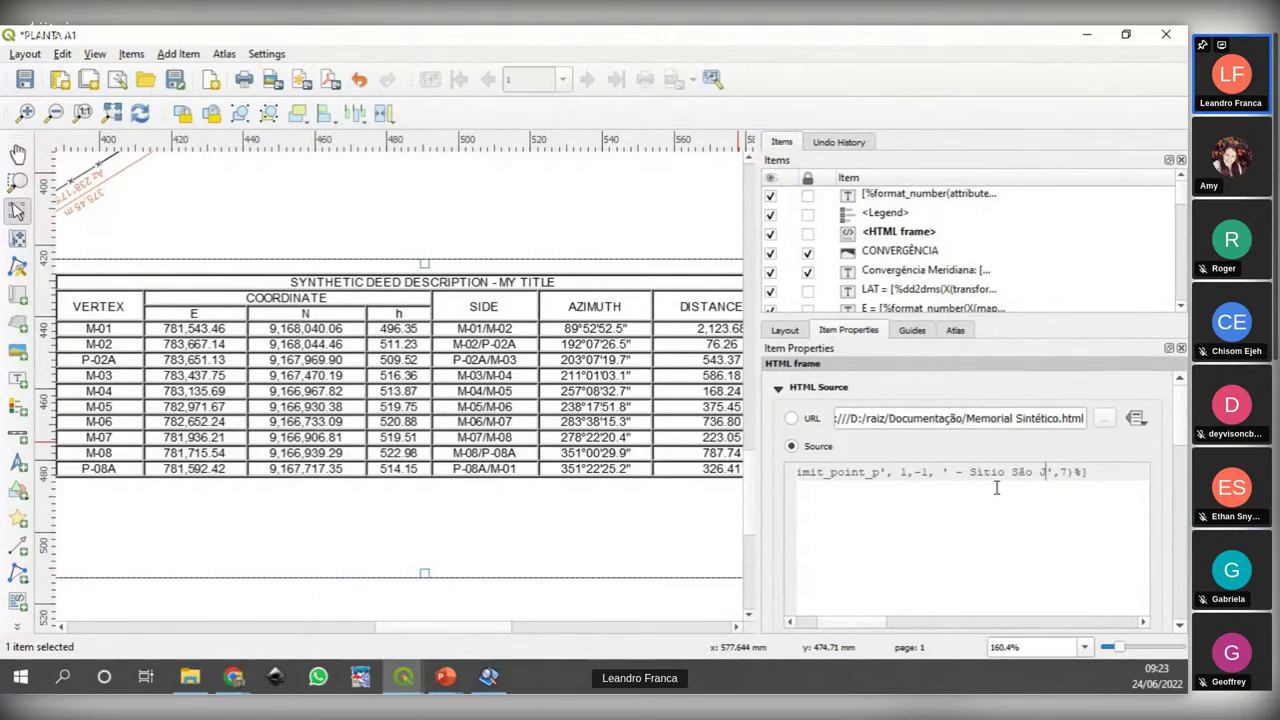
text(oão)
scroll(1100, 500, down, 5)
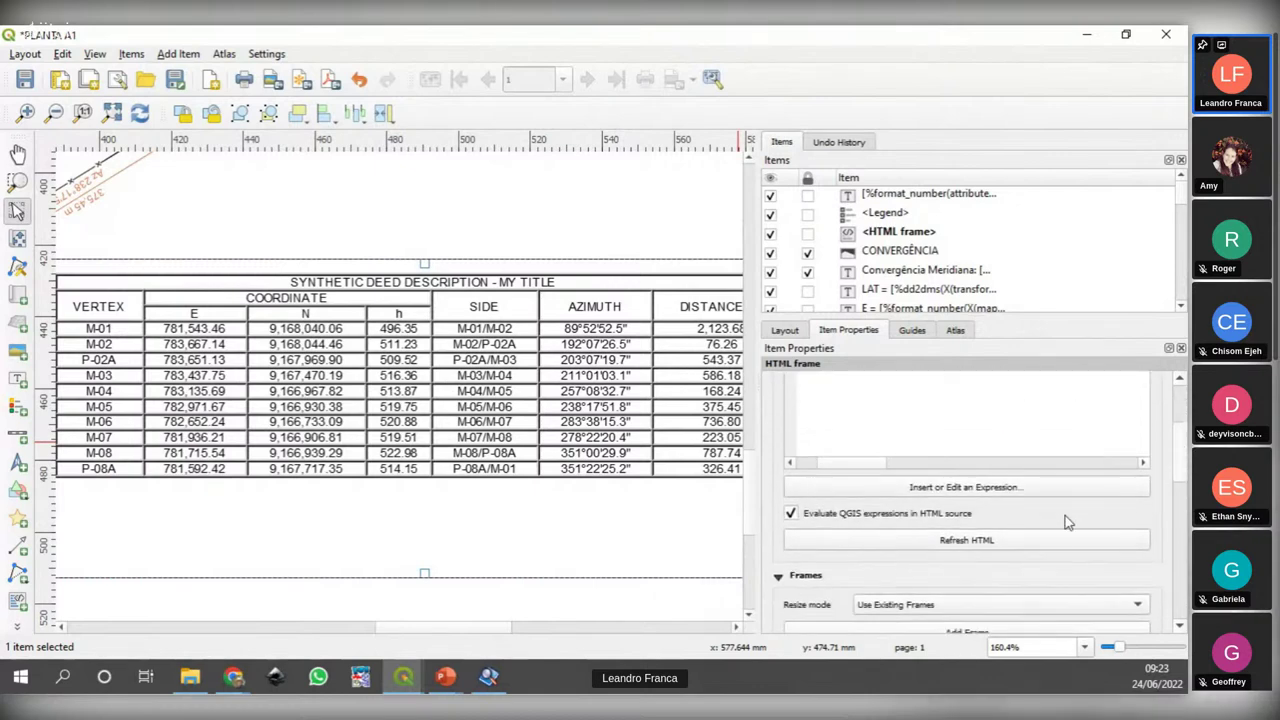
click(1029, 538)
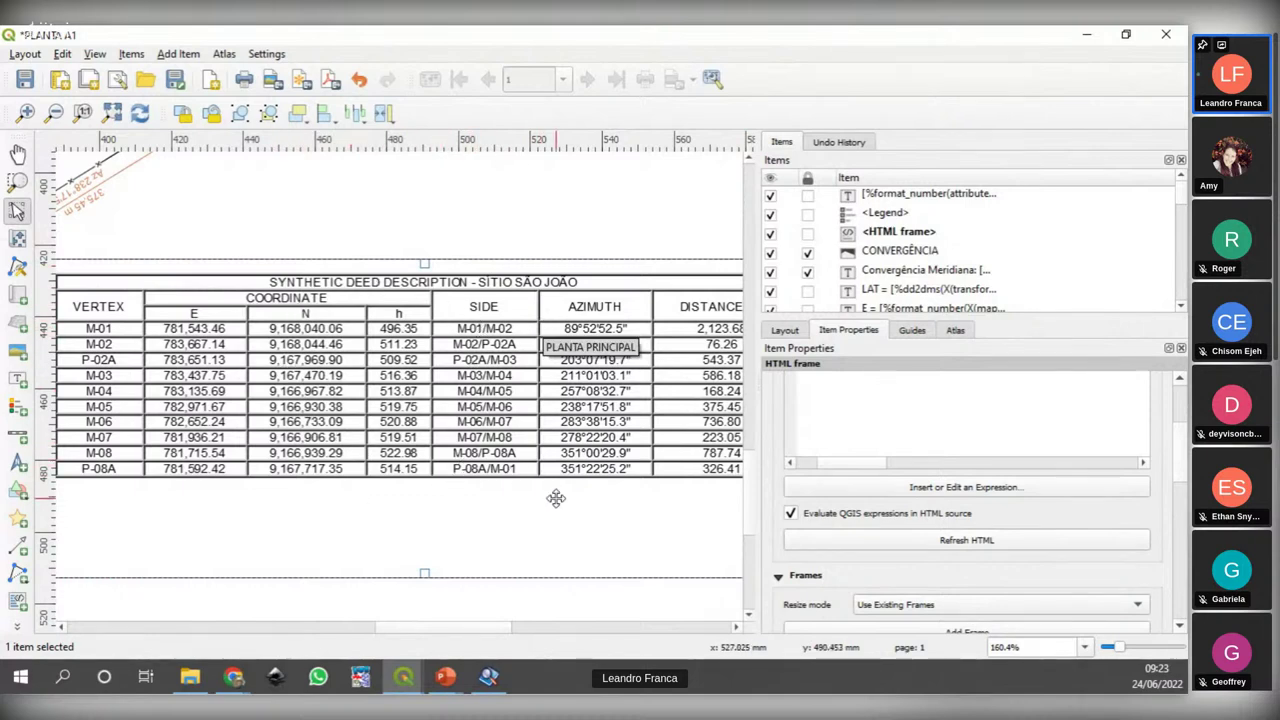
mouse_move(480, 636)
mouse_down()
mouse_move(452, 638)
mouse_move(470, 638)
mouse_up()
Step: Highlight the -1 end argument in the HTML frame's deedtable source to examine it against the table rows
drag(1181, 464, 1183, 425)
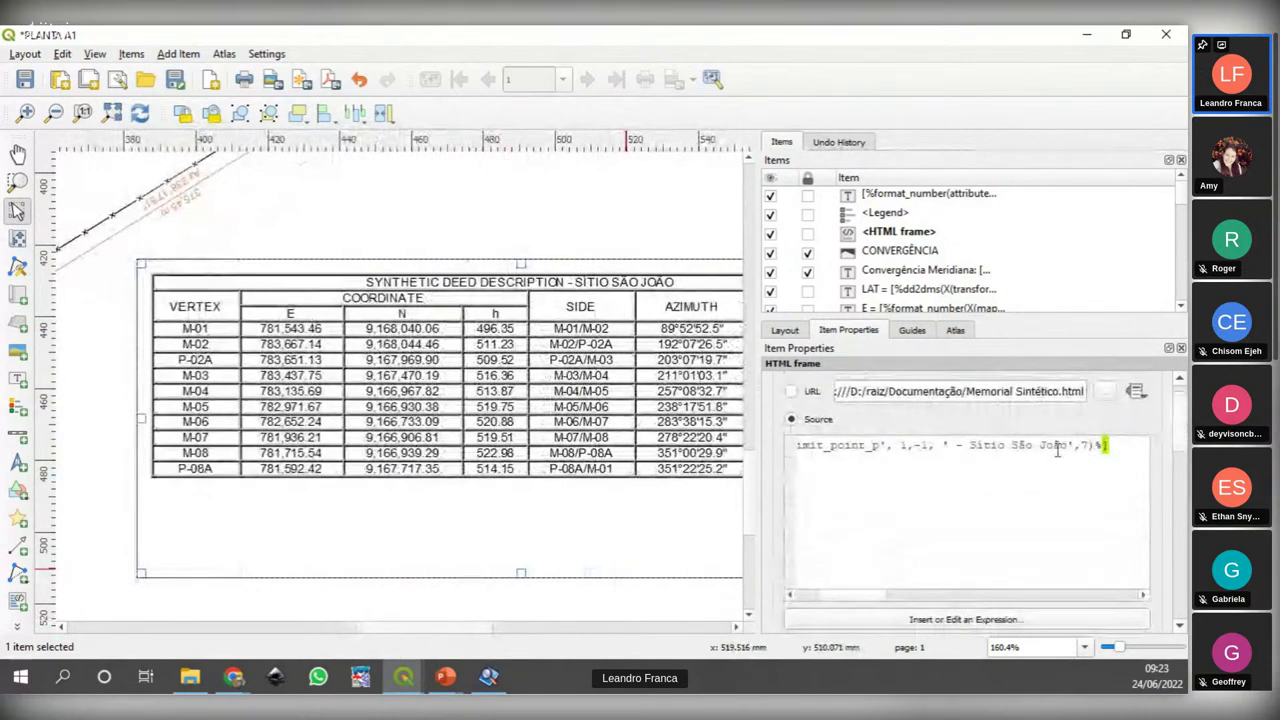
click(912, 446)
drag(913, 446, 929, 446)
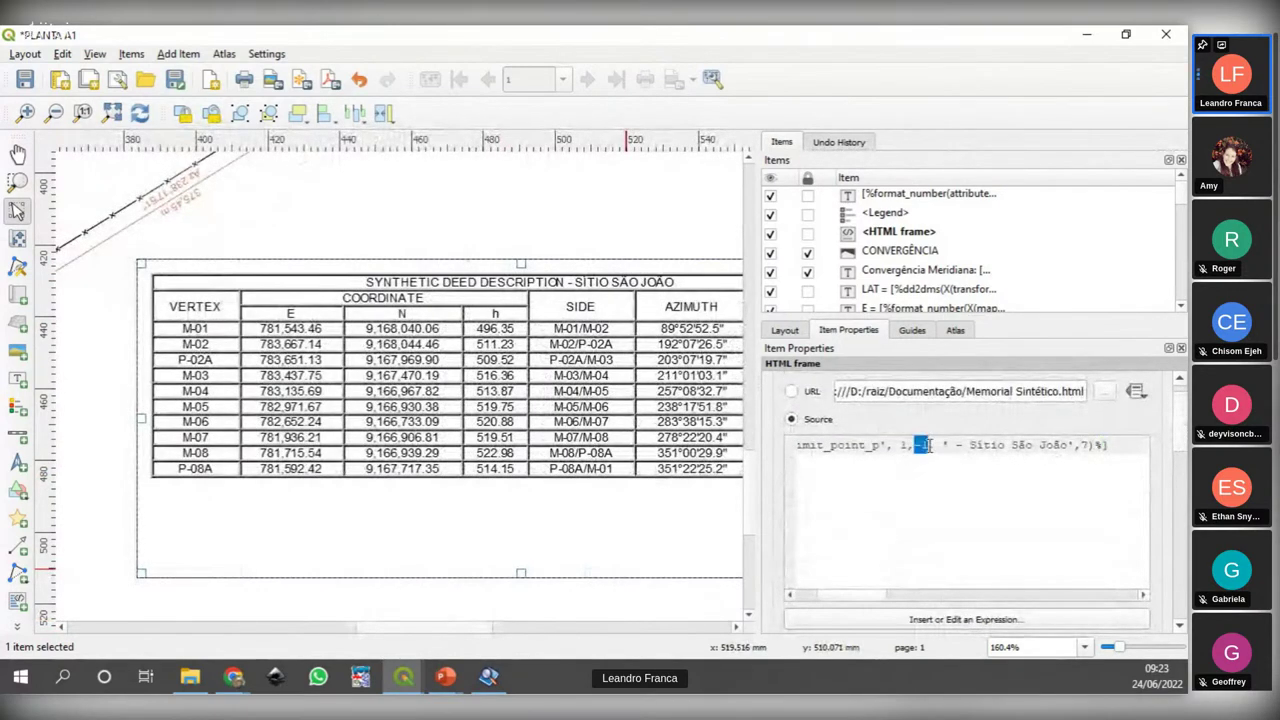
scroll(846, 596, left, 3)
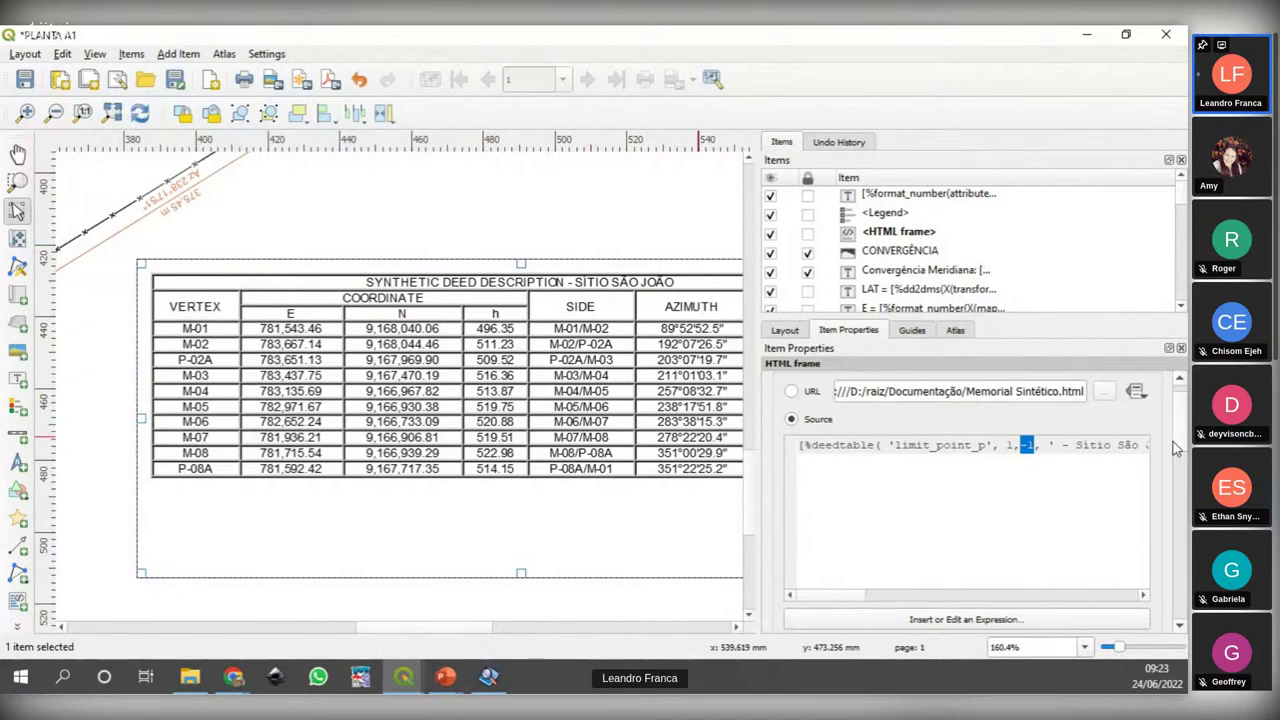
Step: View the full layout page, and zoom in on the property information block to examine its text
click(113, 113)
key(z)
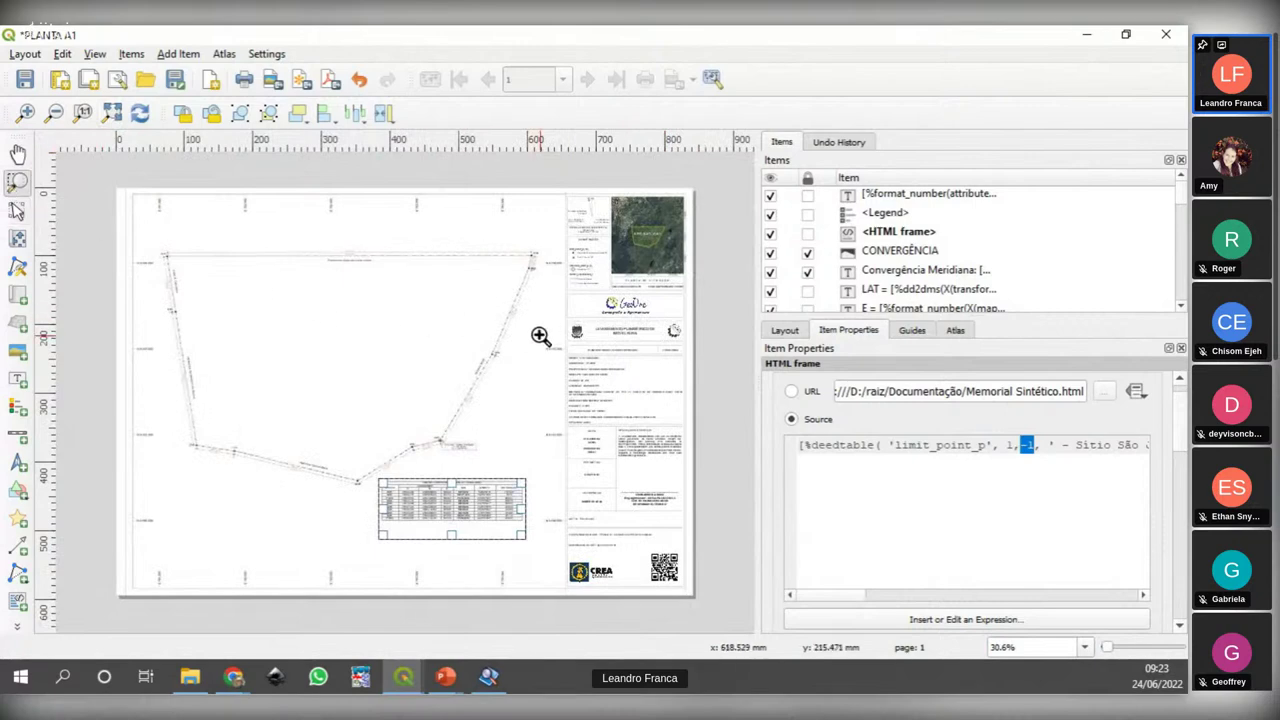
drag(540, 335, 697, 466)
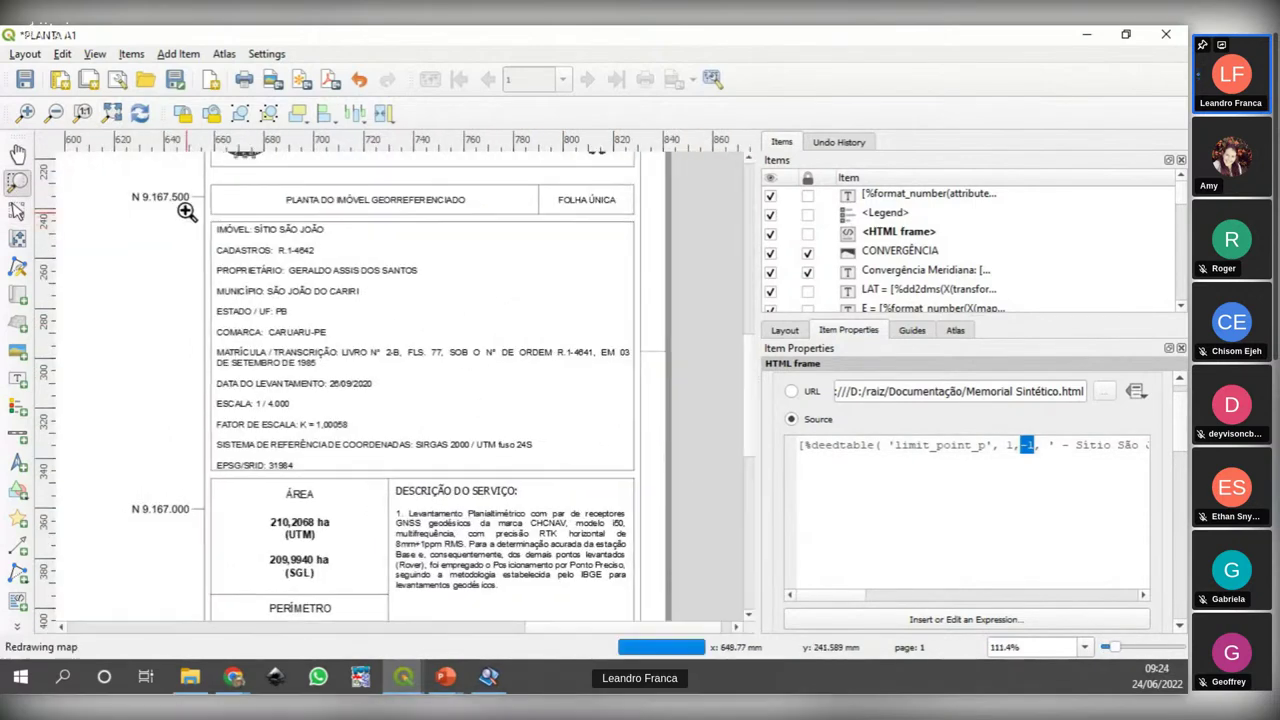
Step: Select the property information label and examine its expressions, from the IMÓVEL attributes through the ESCALA and FATOR DE ESCALA formulas
drag(186, 210, 644, 530)
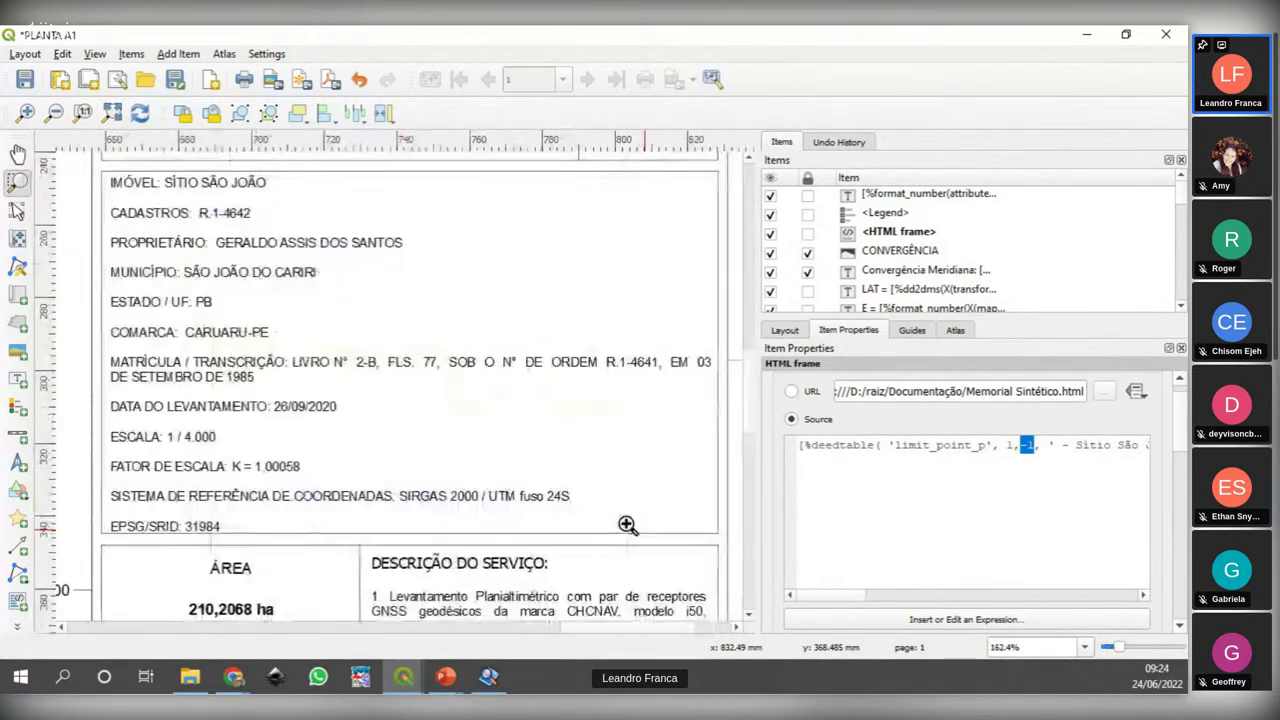
click(17, 210)
click(183, 272)
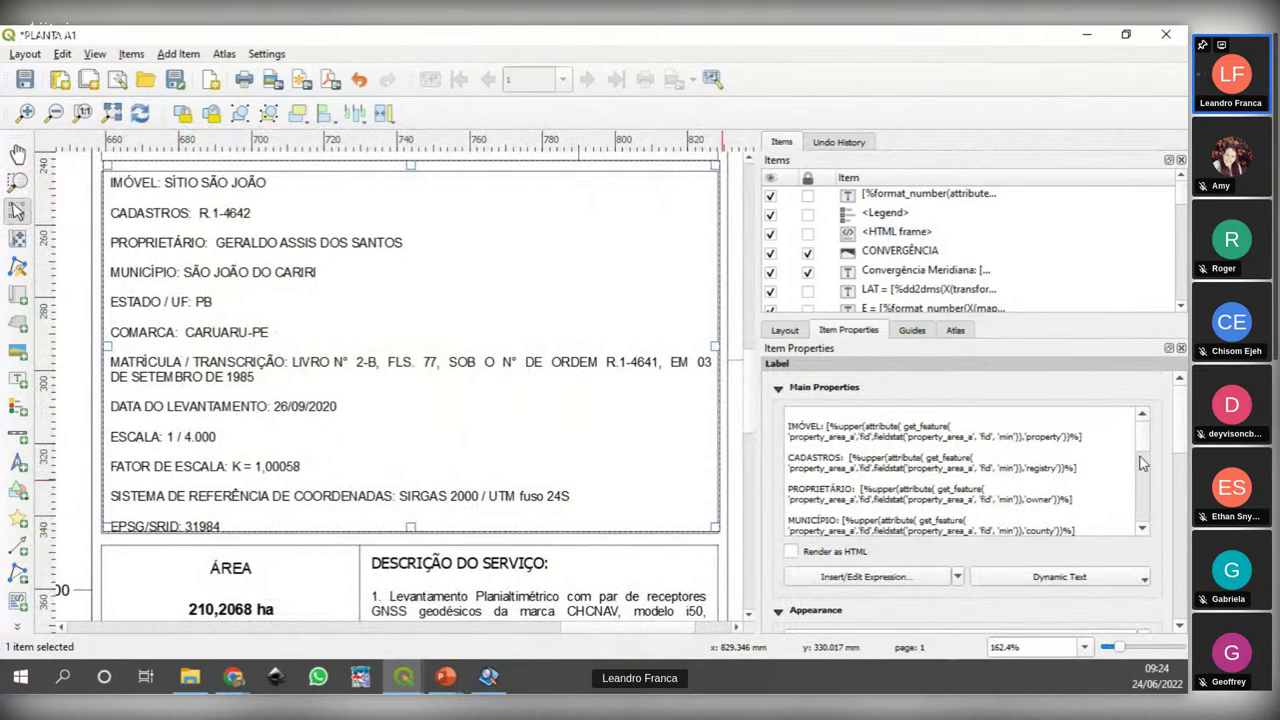
double_click(940, 437)
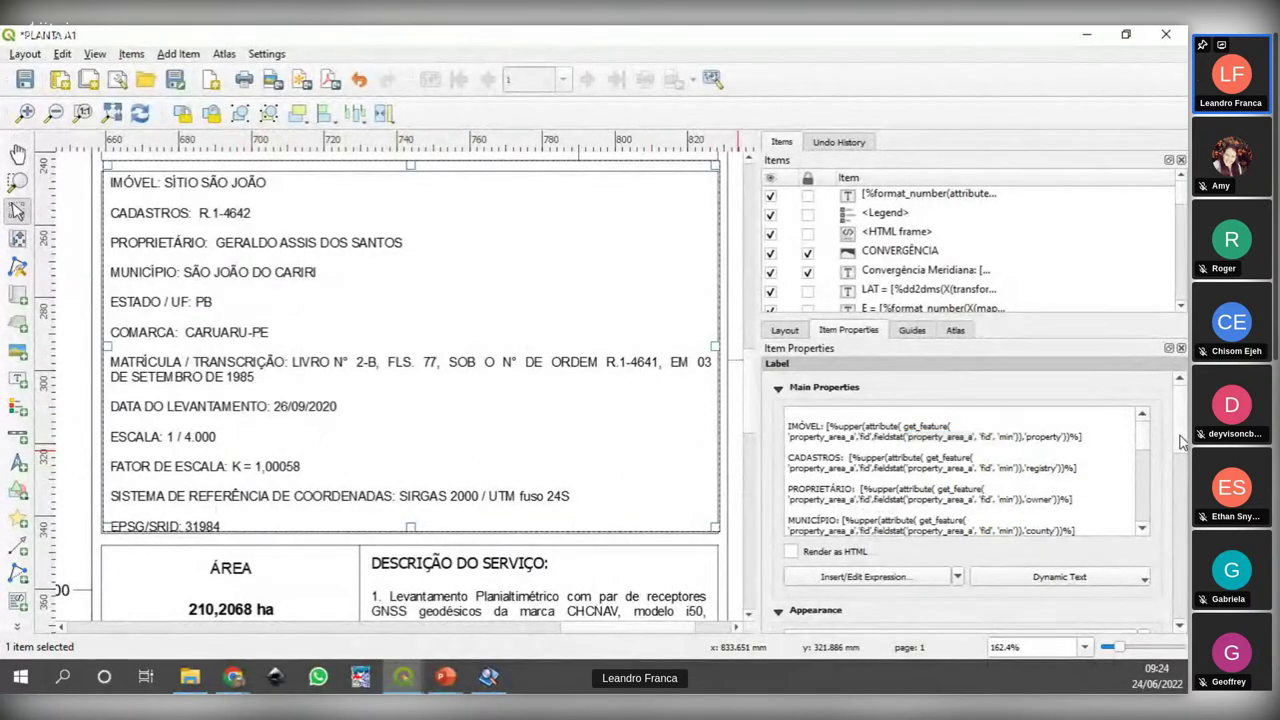
scroll(1172, 446, down, 2)
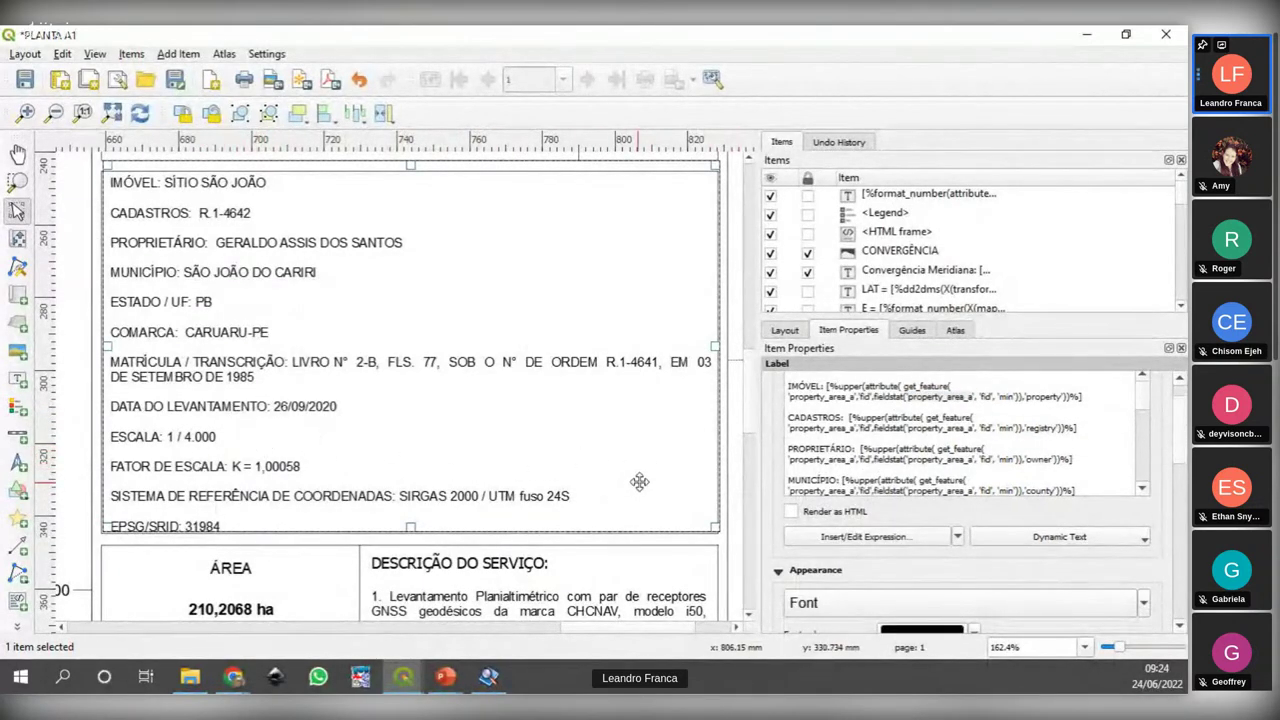
scroll(1146, 425, down, 5)
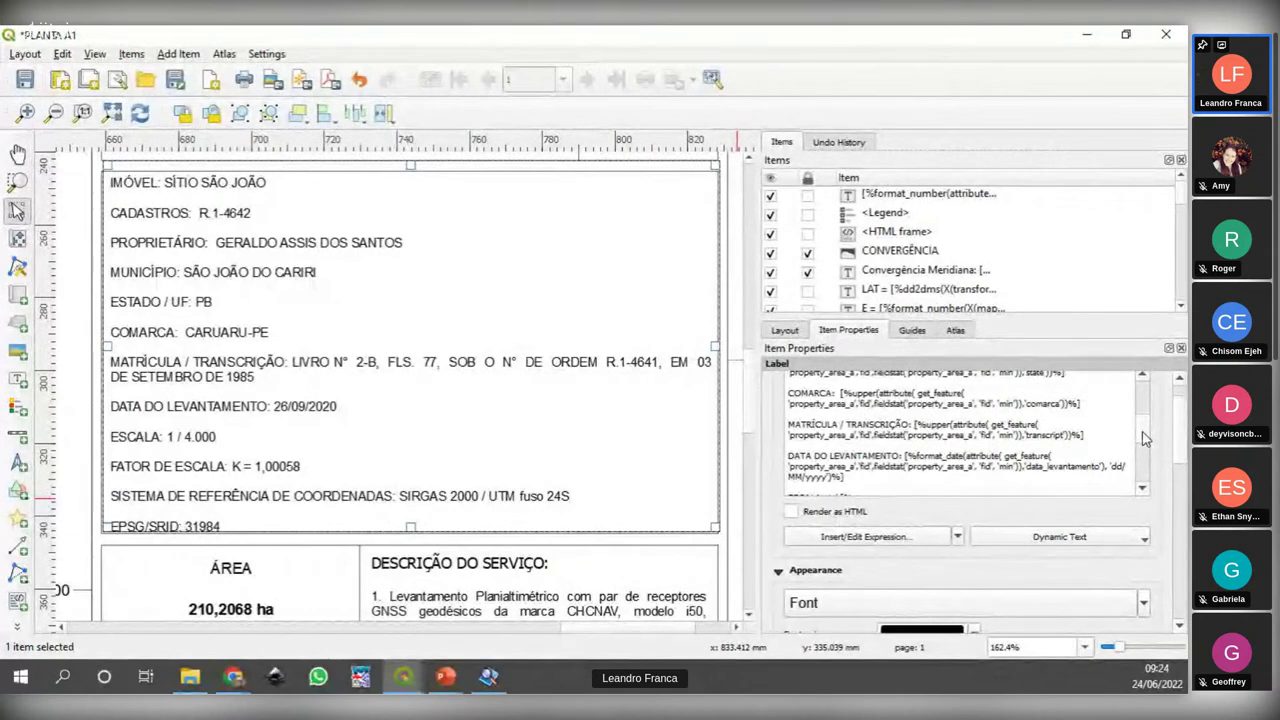
scroll(1146, 440, down, 1)
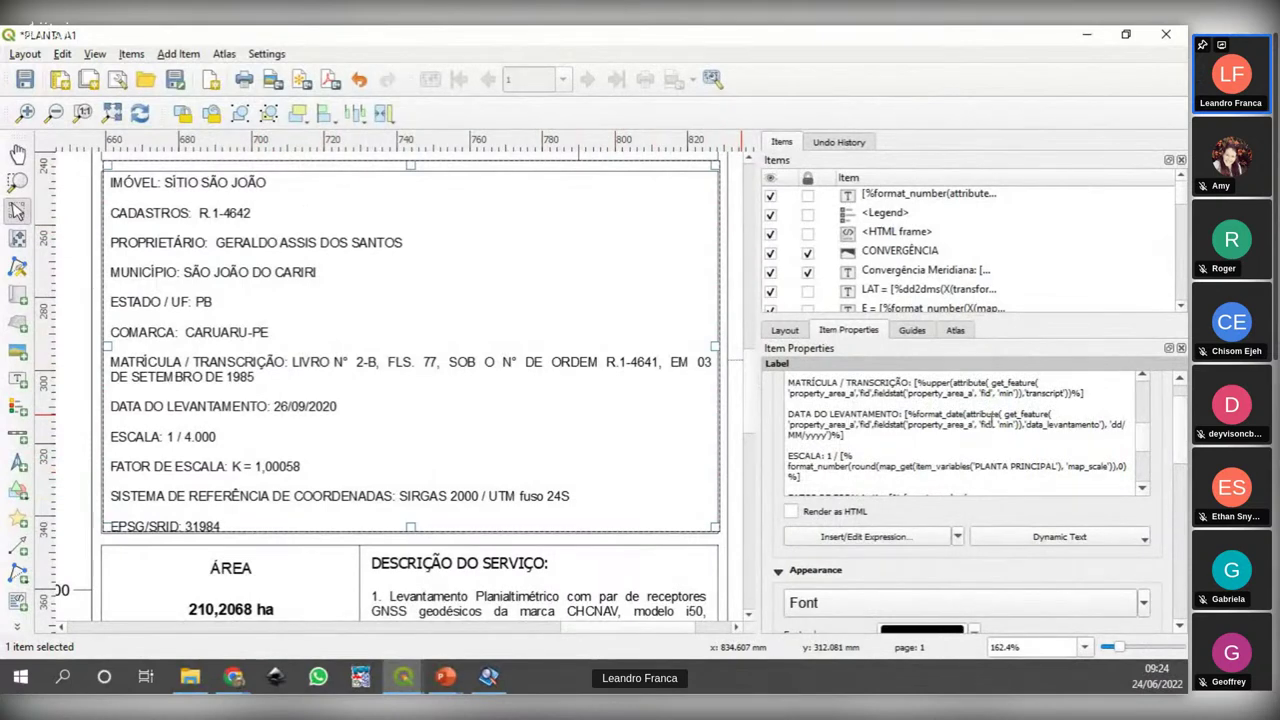
scroll(1148, 443, down, 2)
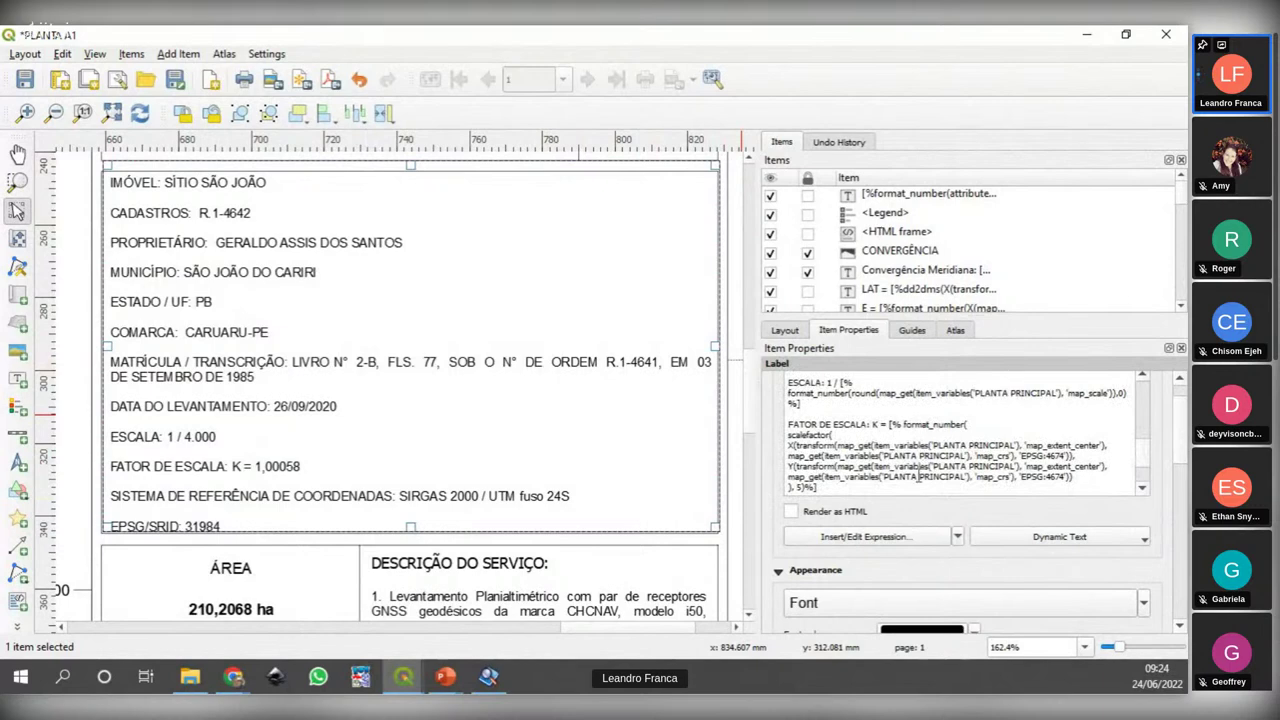
scroll(1163, 460, up, 1)
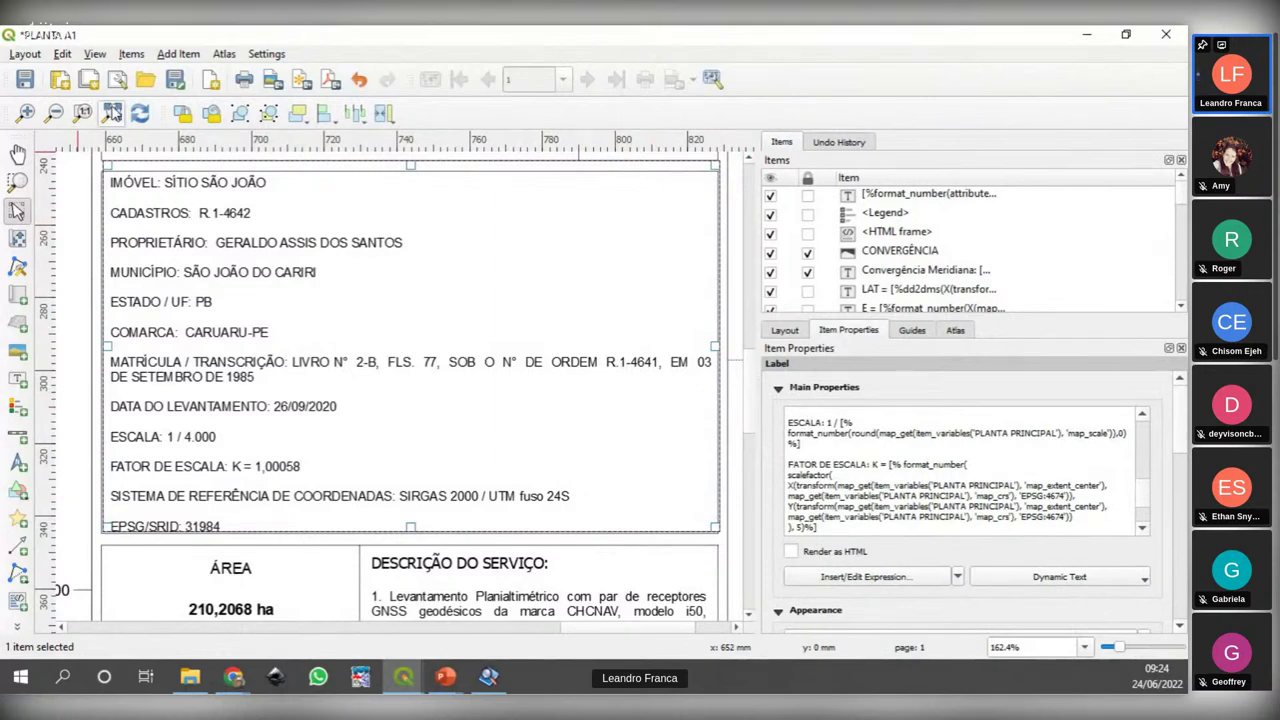
Step: Examine the expressions behind the UTM and SGL area labels in the layout's ÁREA block
click(112, 112)
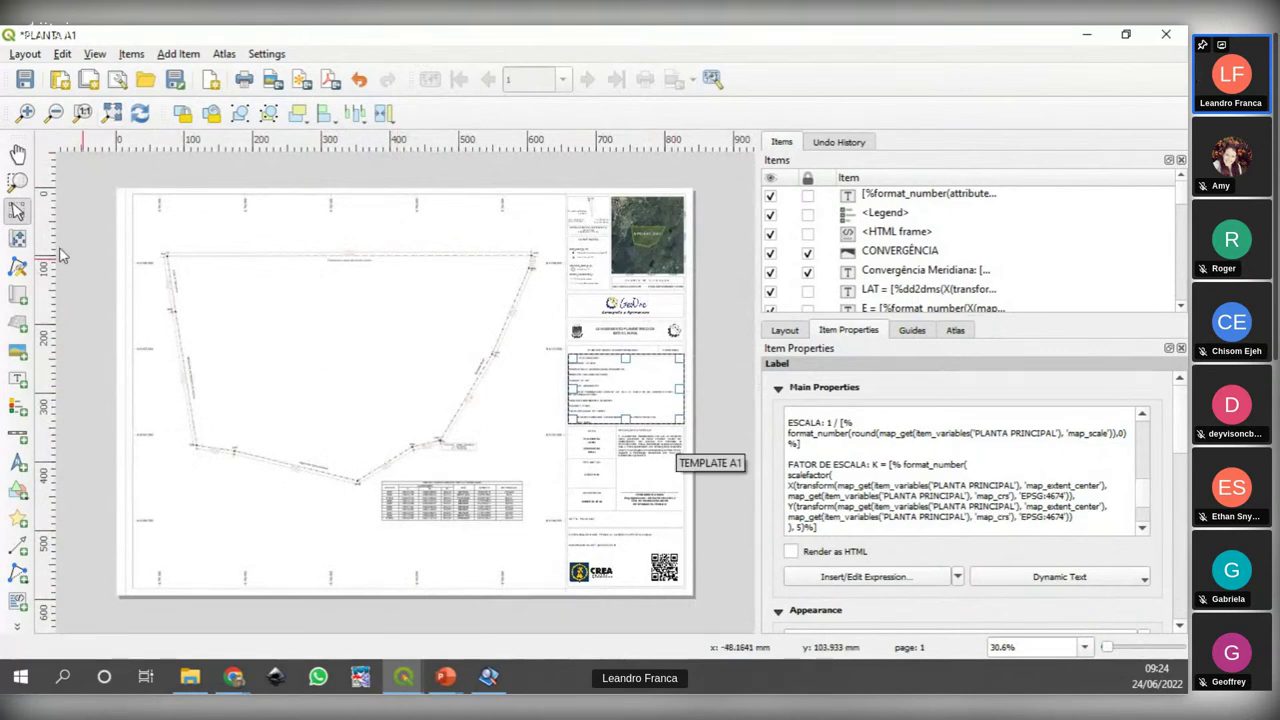
key(z)
drag(567, 435, 652, 542)
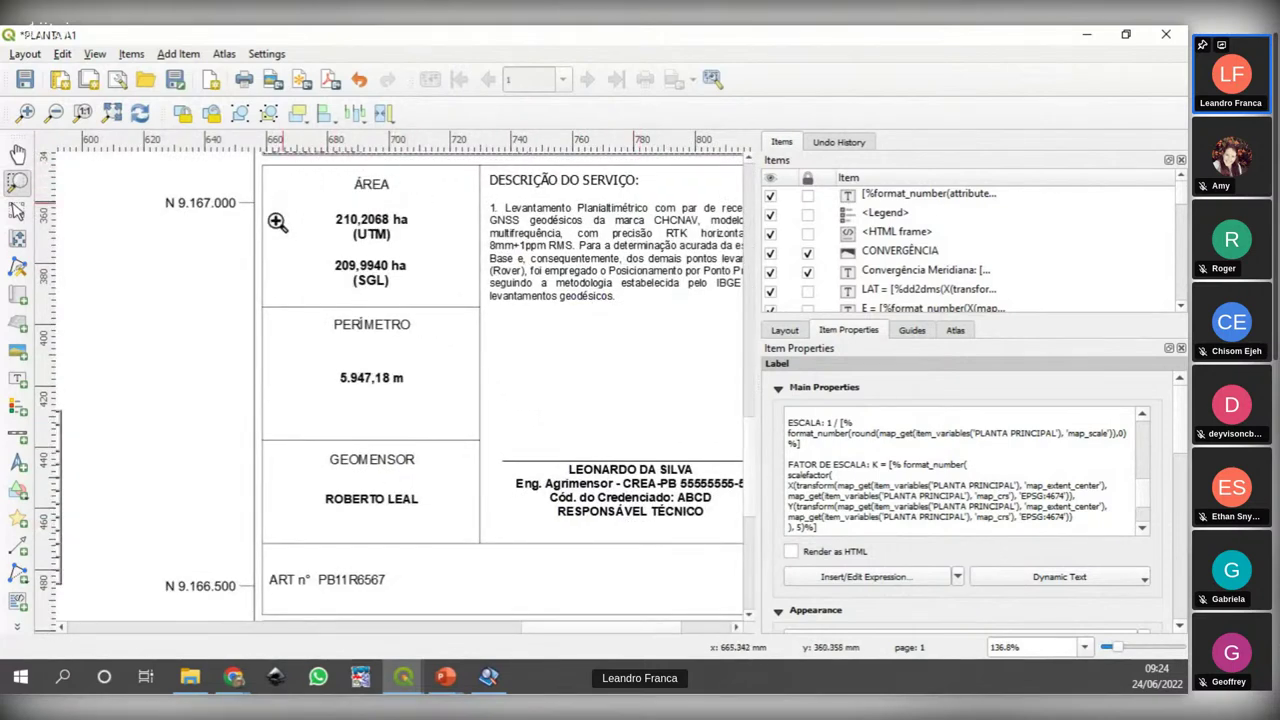
click(17, 210)
click(360, 222)
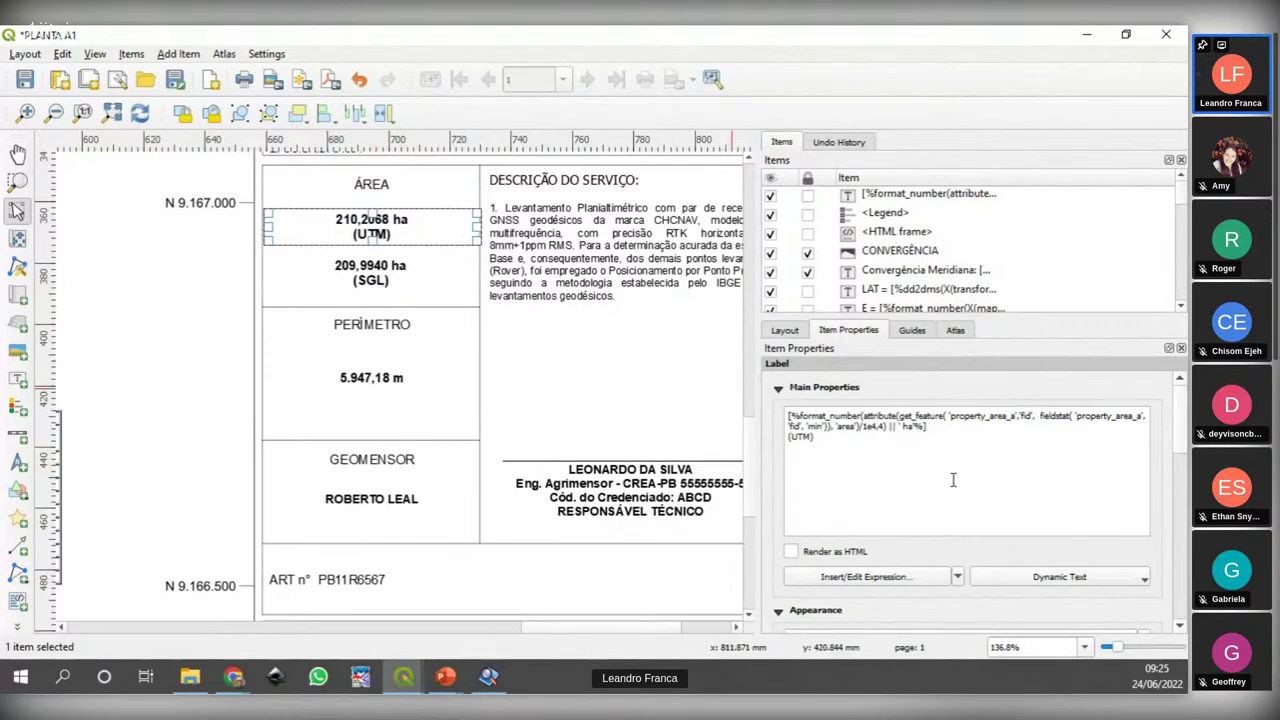
click(375, 272)
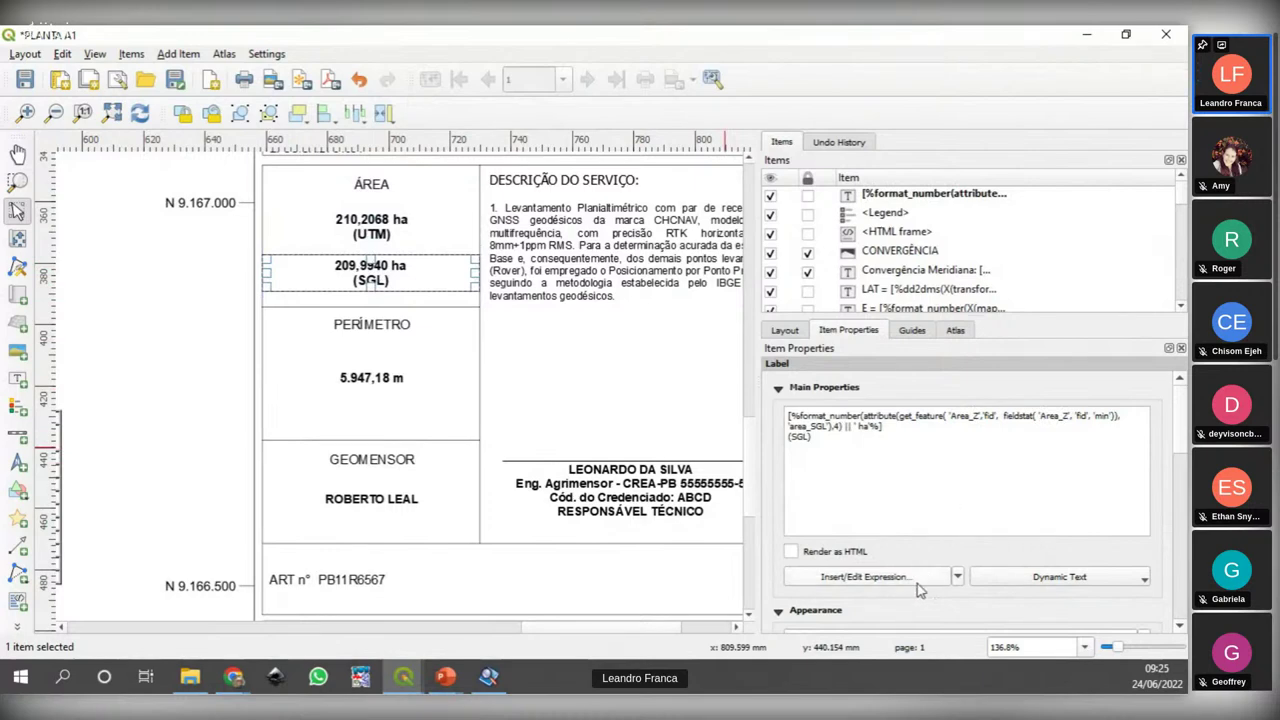
Step: Open the expression builder for the SGL area label and view the help for the LF Tools areaLTP function
click(865, 577)
click(644, 321)
scroll(728, 357, down, 1)
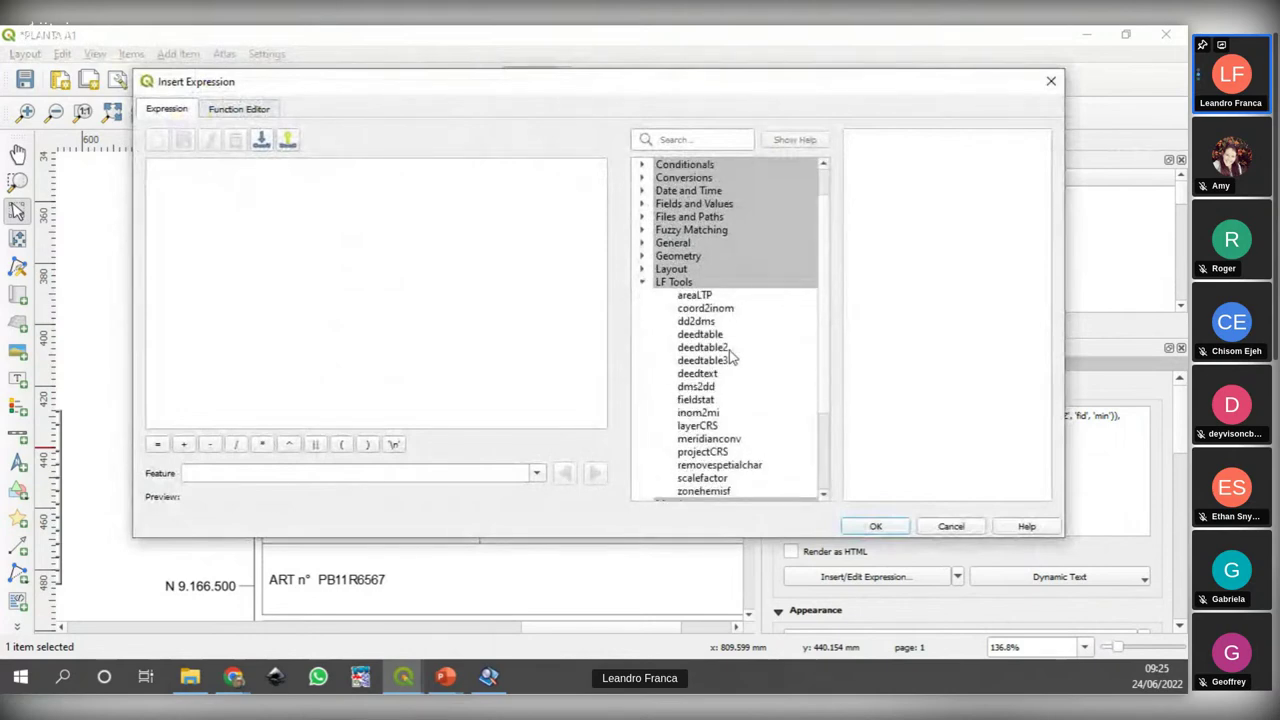
click(699, 296)
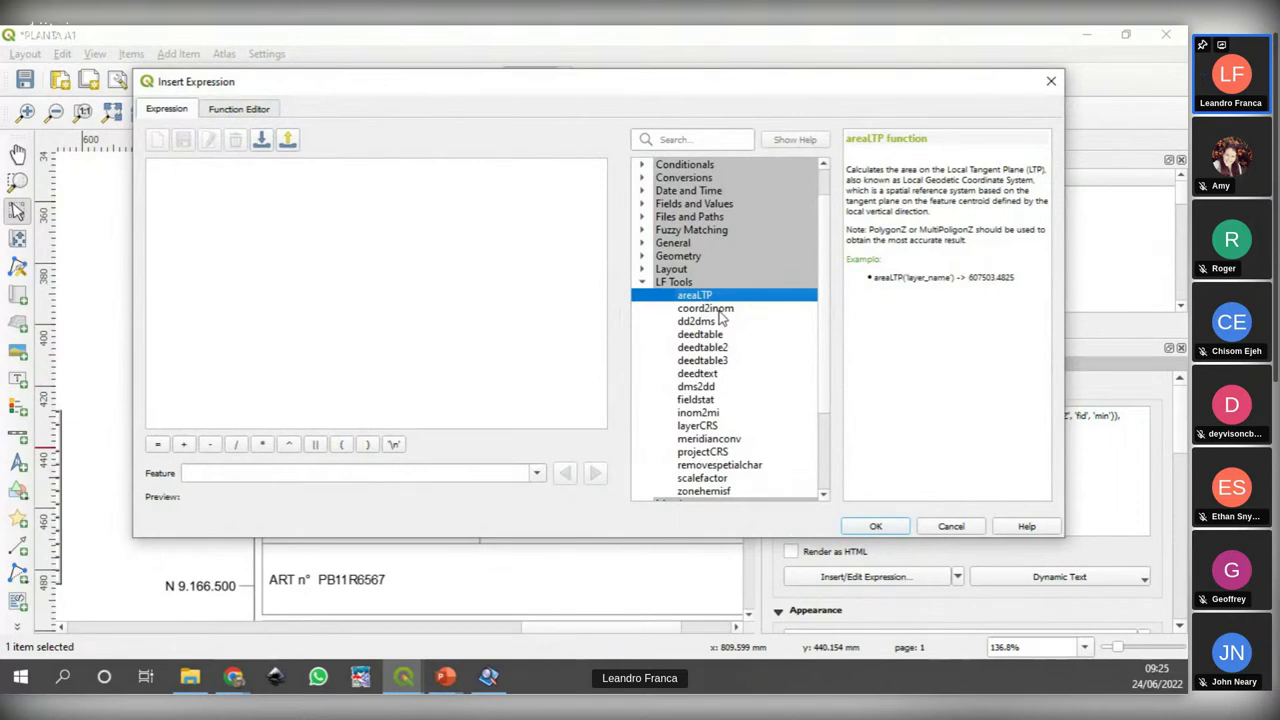
Step: Compare the help for the deedtable, deedtable2 and deedtable3 functions, and close the expression builder without inserting anything
click(702, 347)
click(704, 362)
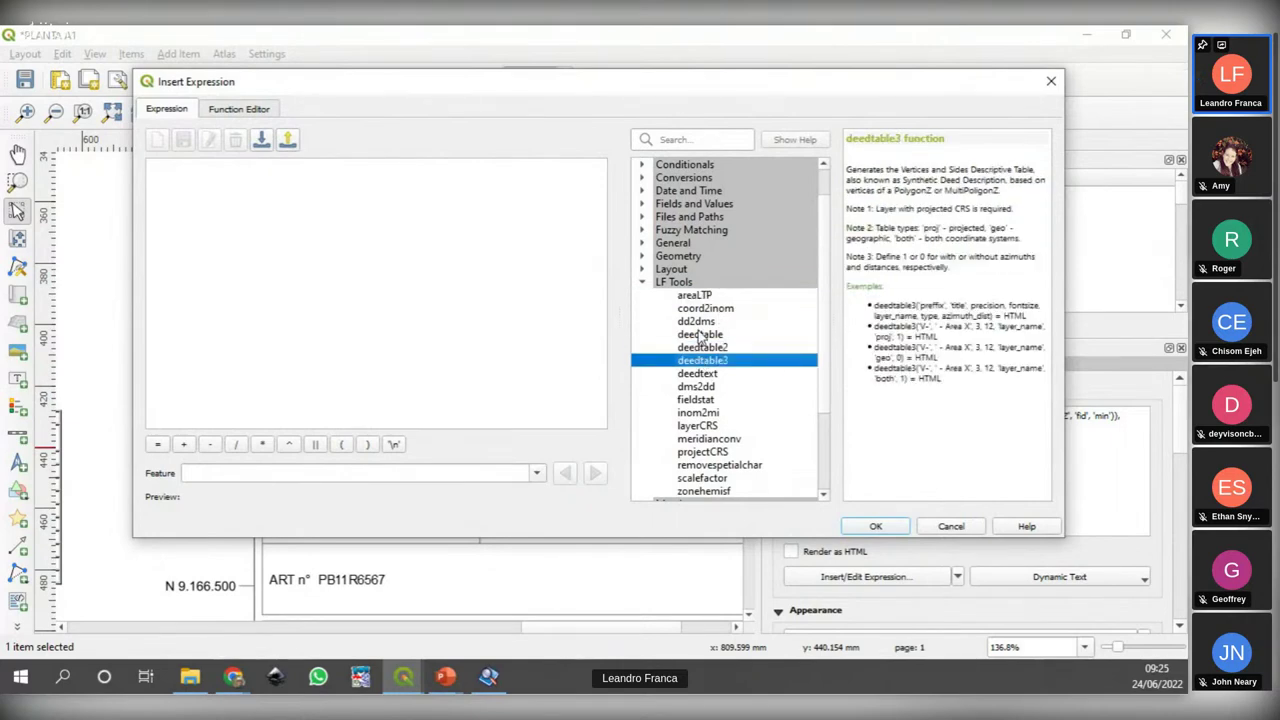
click(701, 335)
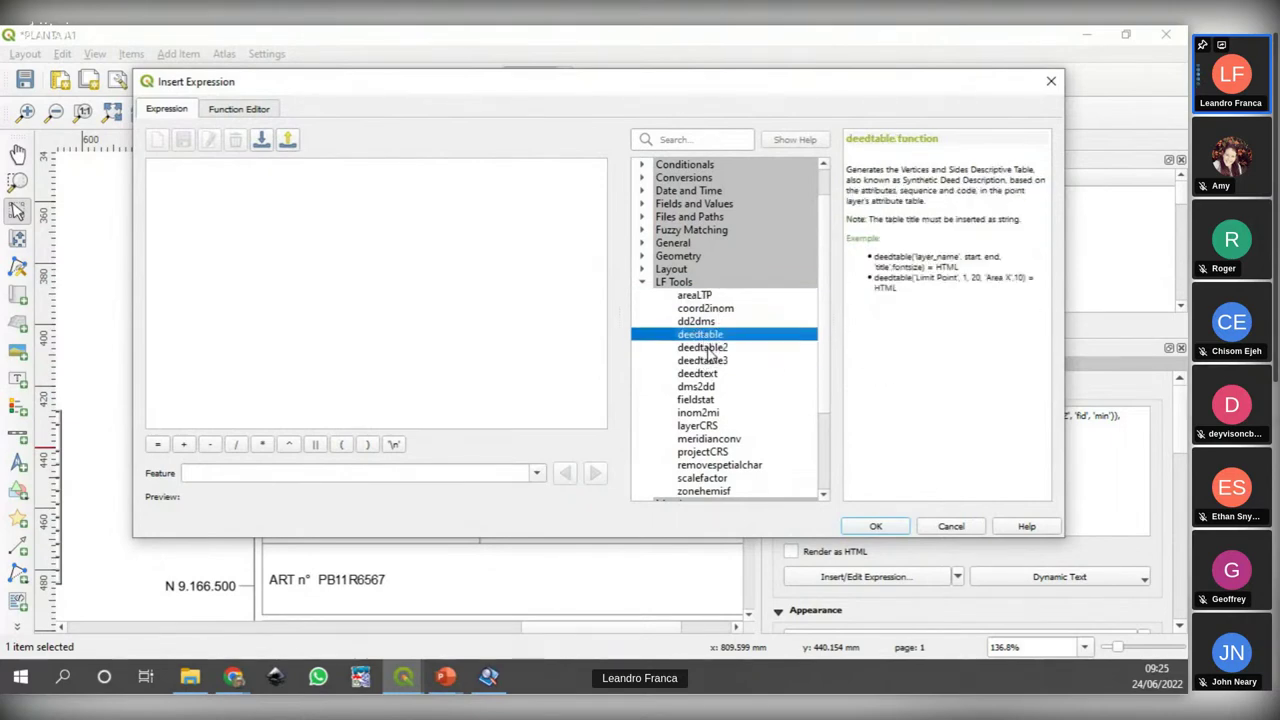
click(706, 348)
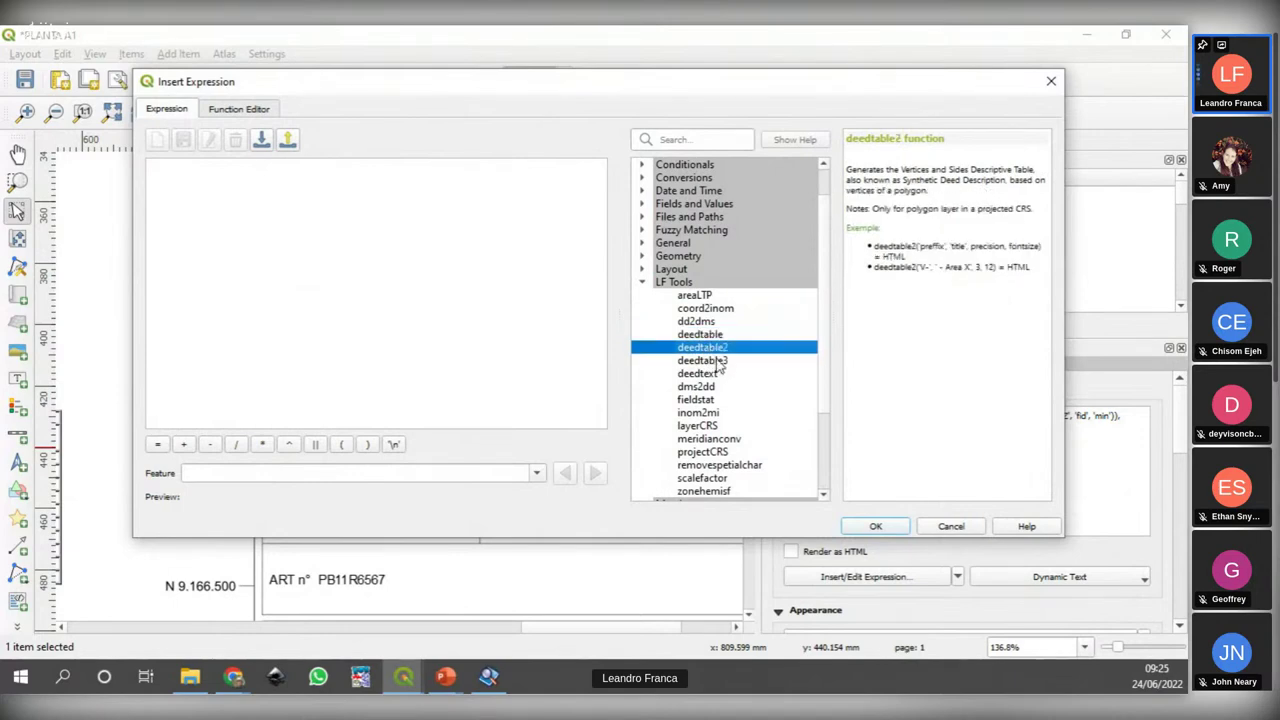
click(719, 362)
click(703, 348)
scroll(824, 330, down, 2)
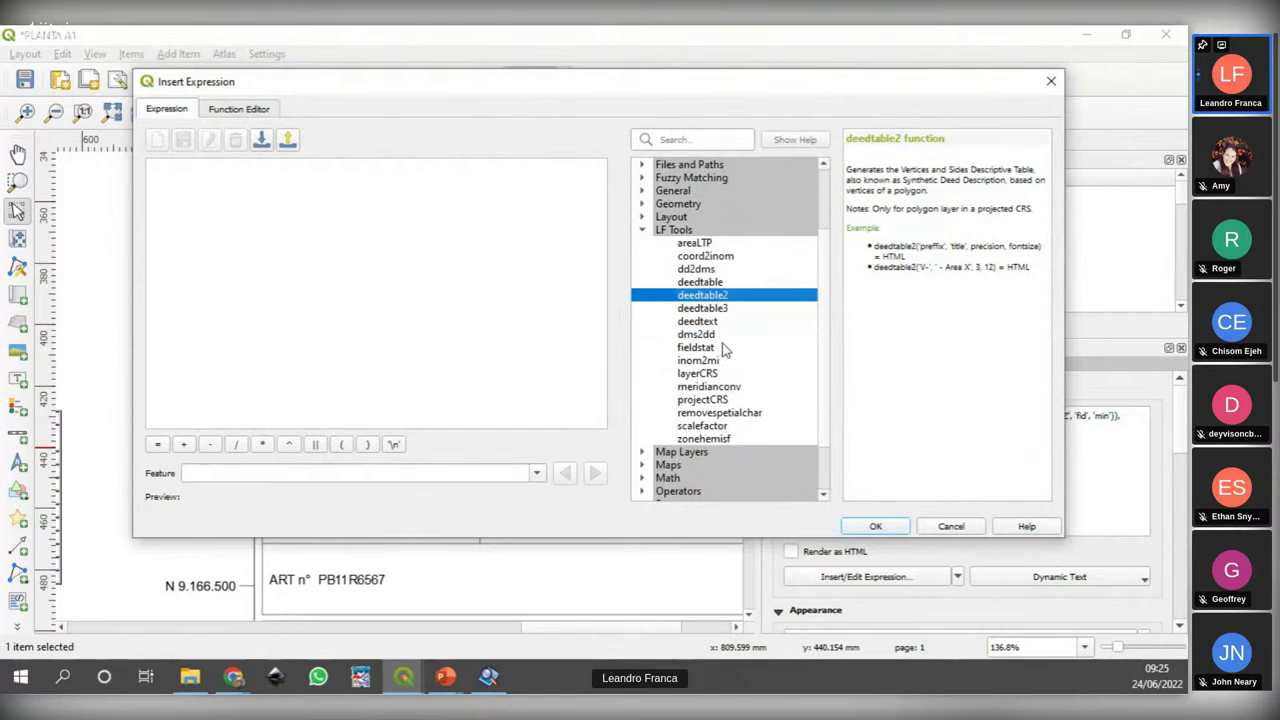
click(726, 284)
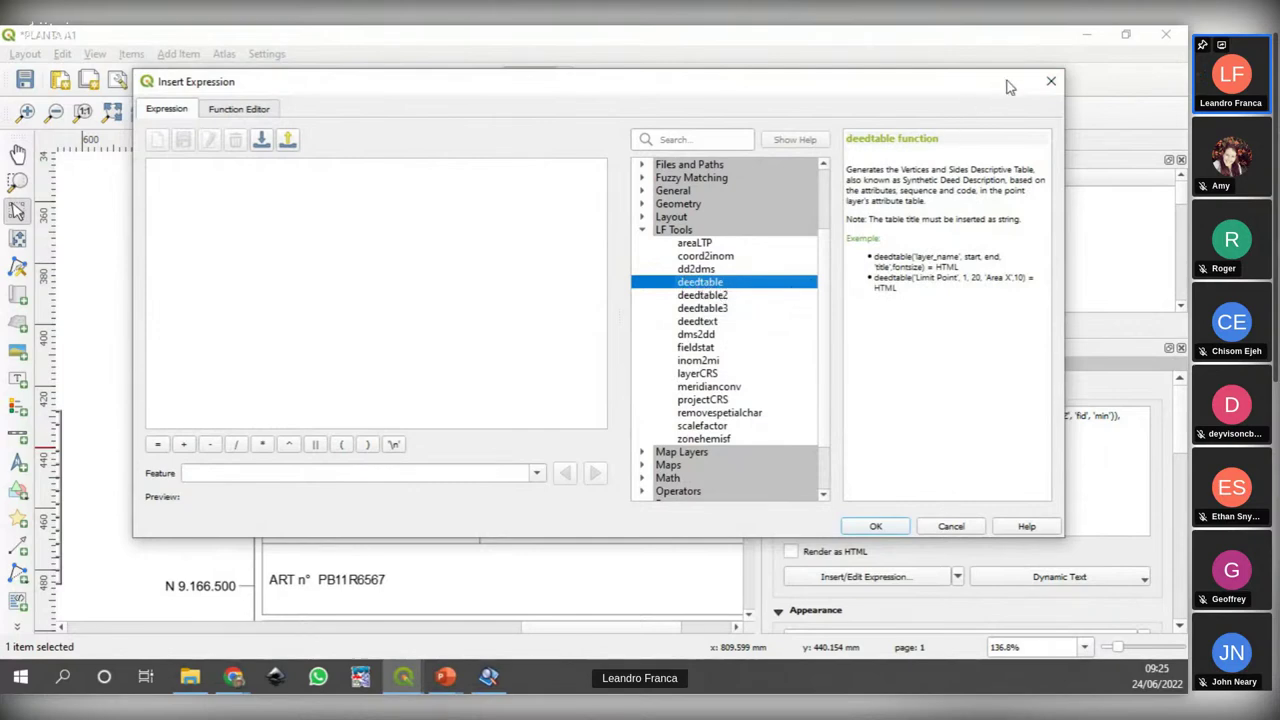
click(1052, 84)
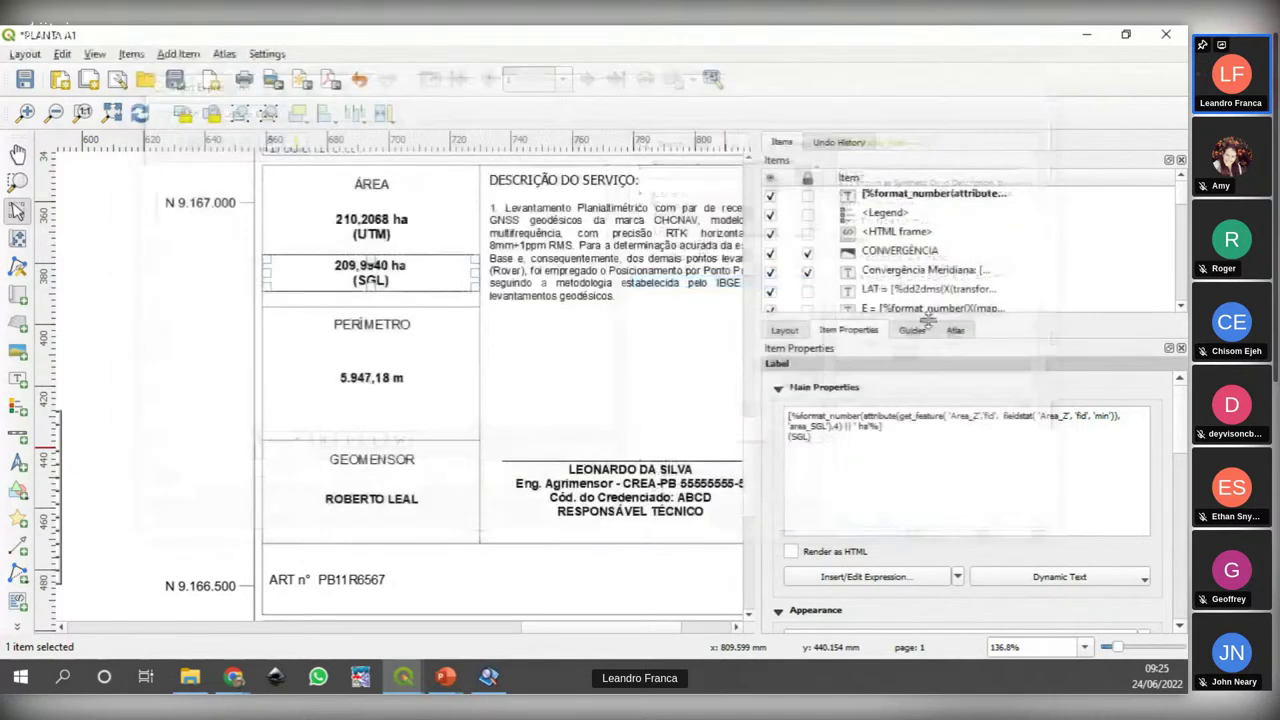
Step: Unlock the Convergência Meridiana label in the north arrow block and select it to show its expression
click(113, 113)
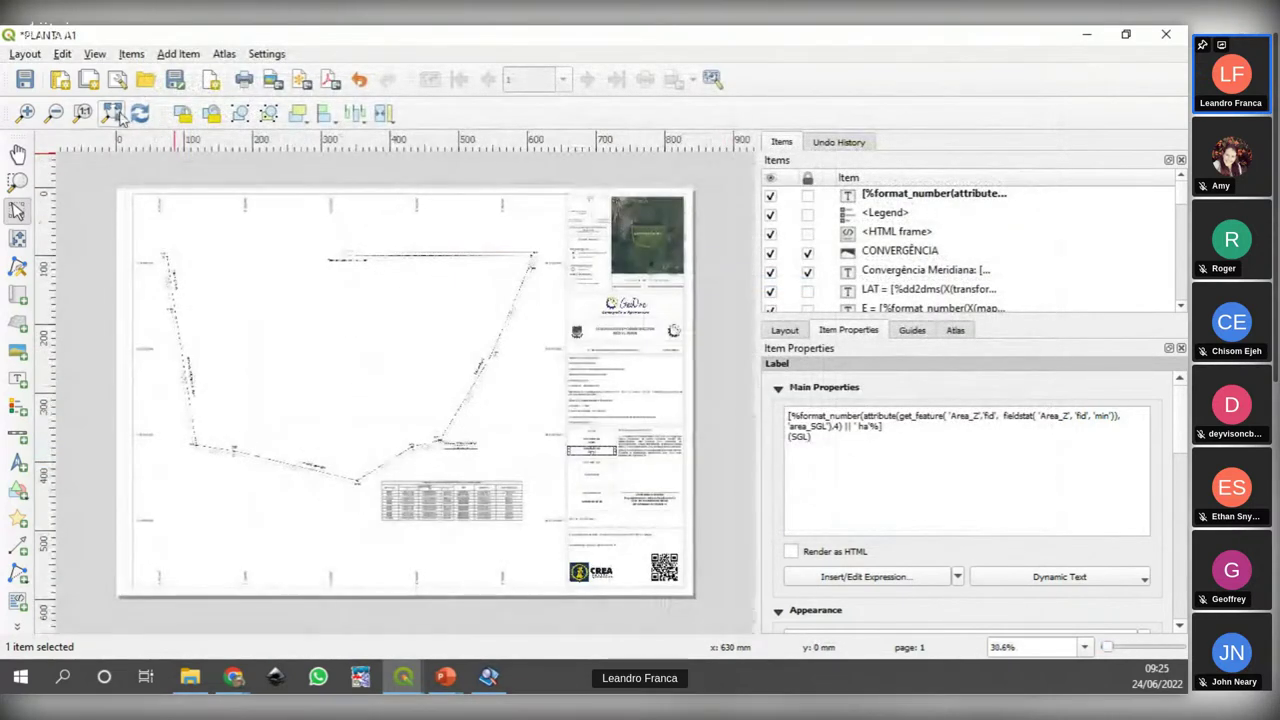
click(20, 182)
drag(537, 178, 632, 255)
click(16, 210)
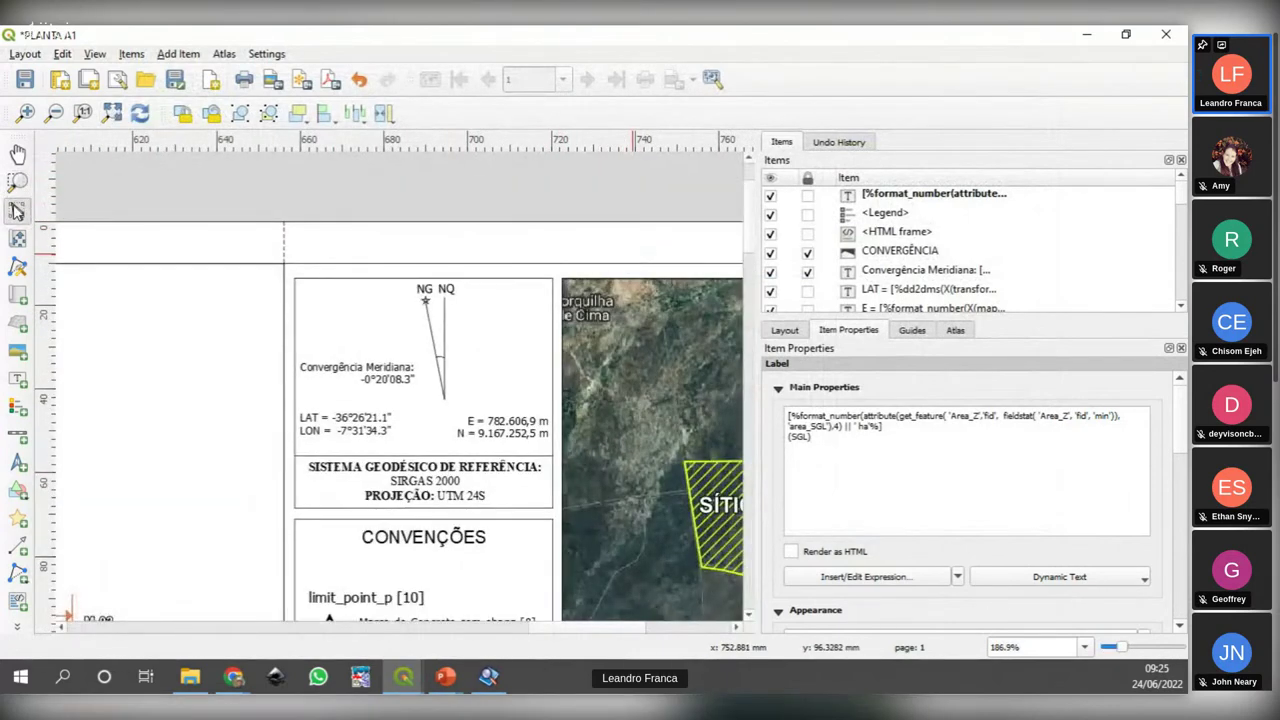
click(388, 385)
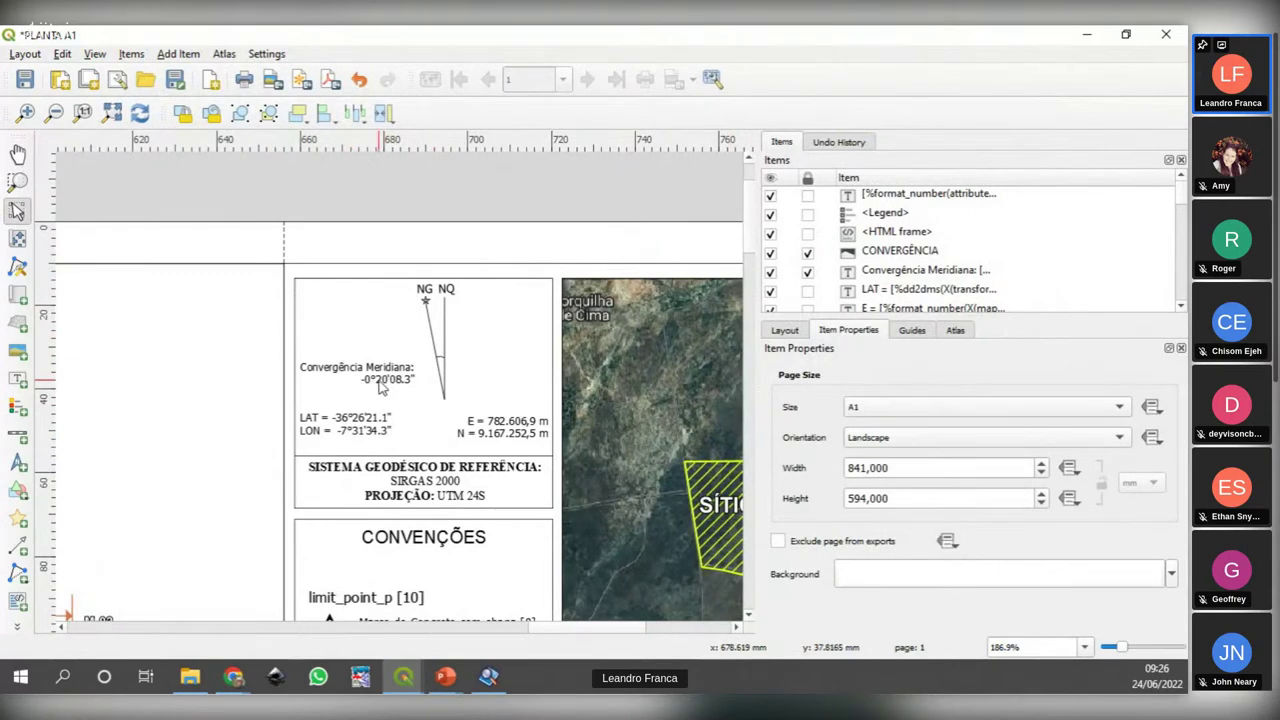
click(808, 273)
click(889, 275)
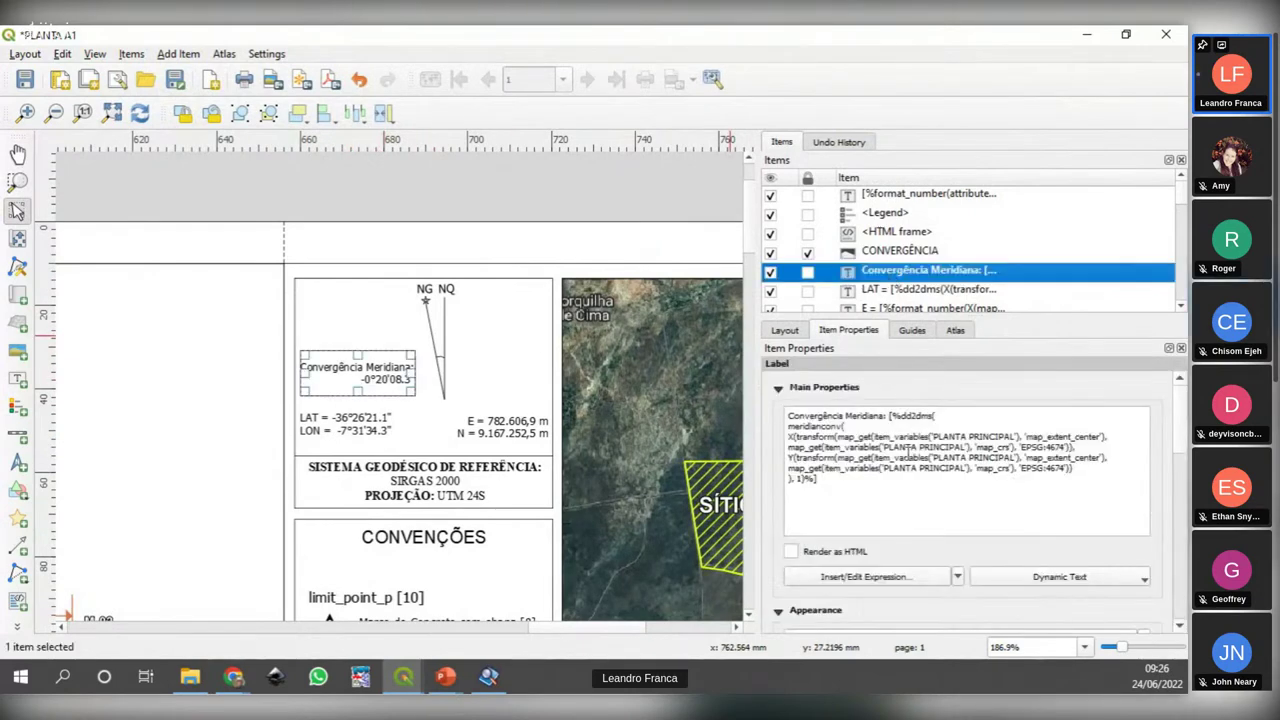
Step: Examine the Convergência Meridiana label's expression, highlighting the EPSG:4674 argument and the meridianconv function
click(830, 479)
key(ctrl+a)
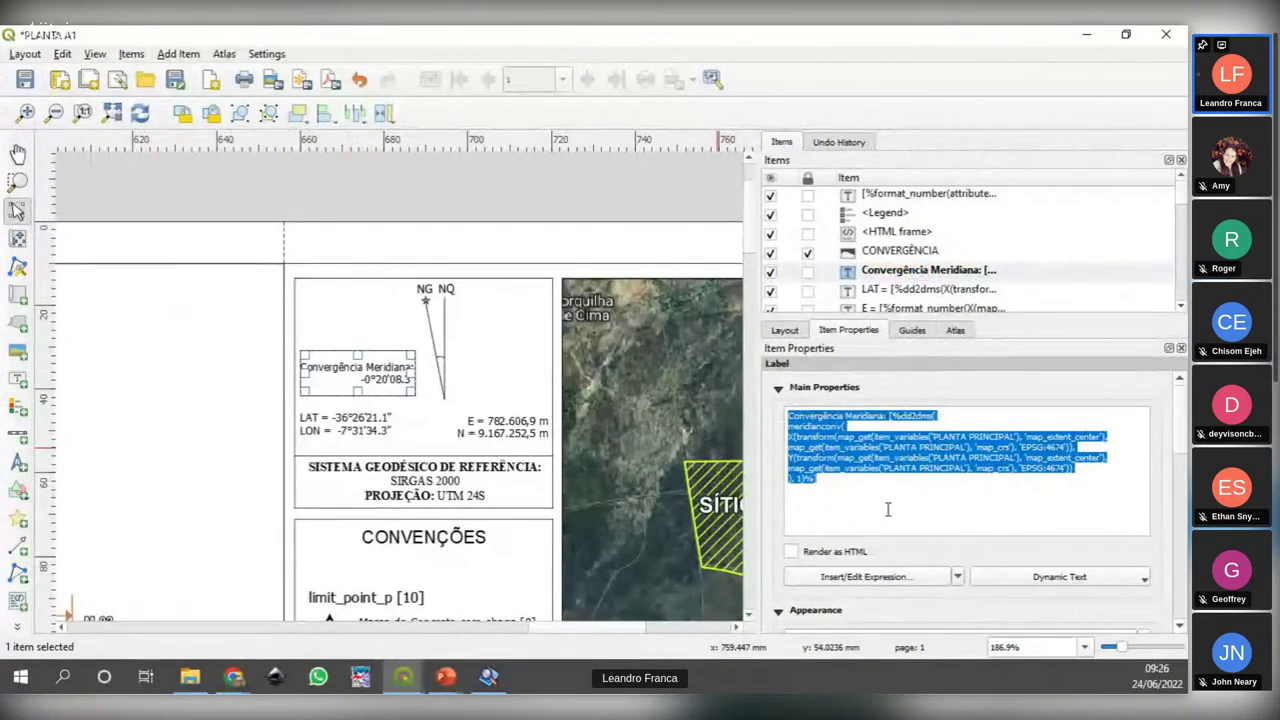
click(933, 486)
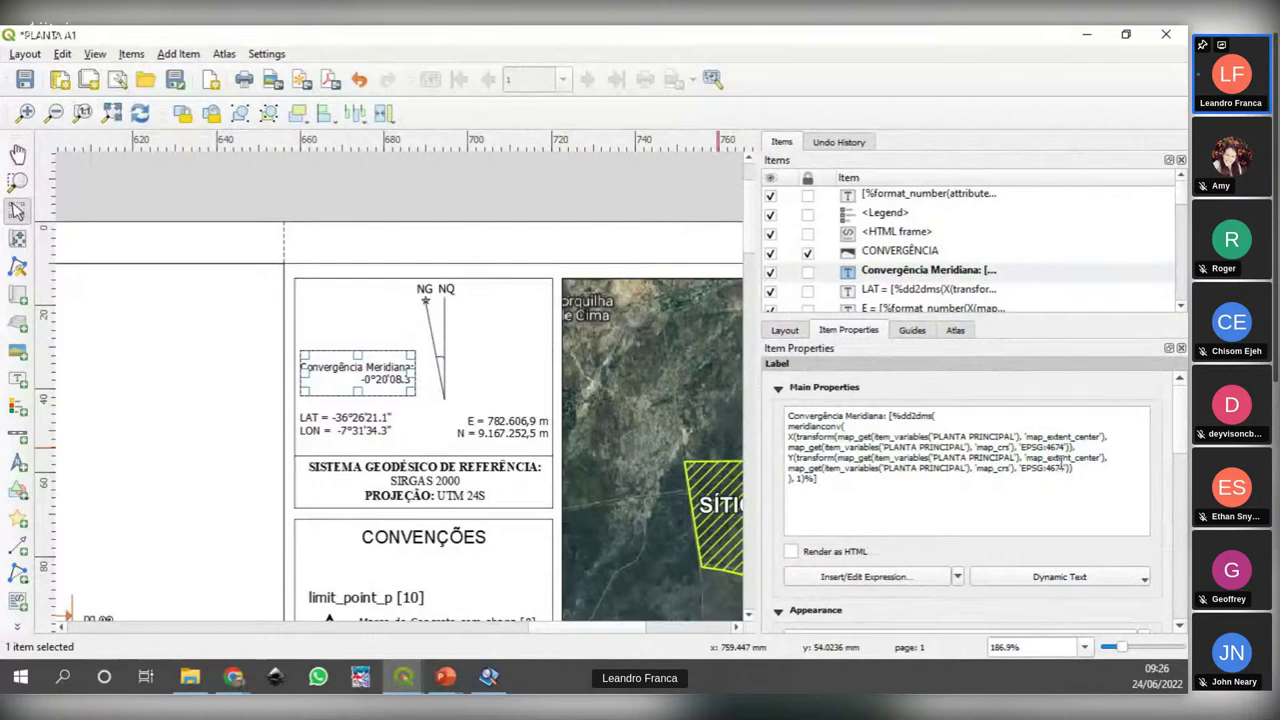
drag(1020, 447, 1068, 449)
double_click(815, 426)
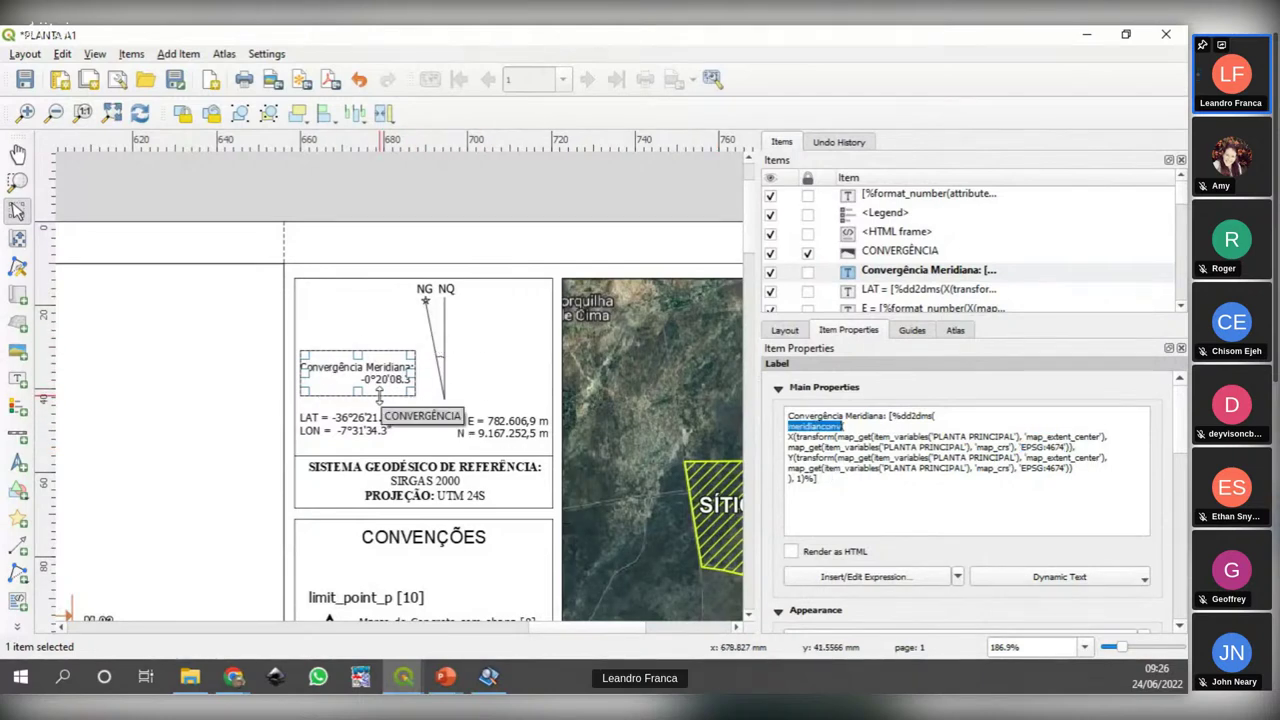
click(828, 480)
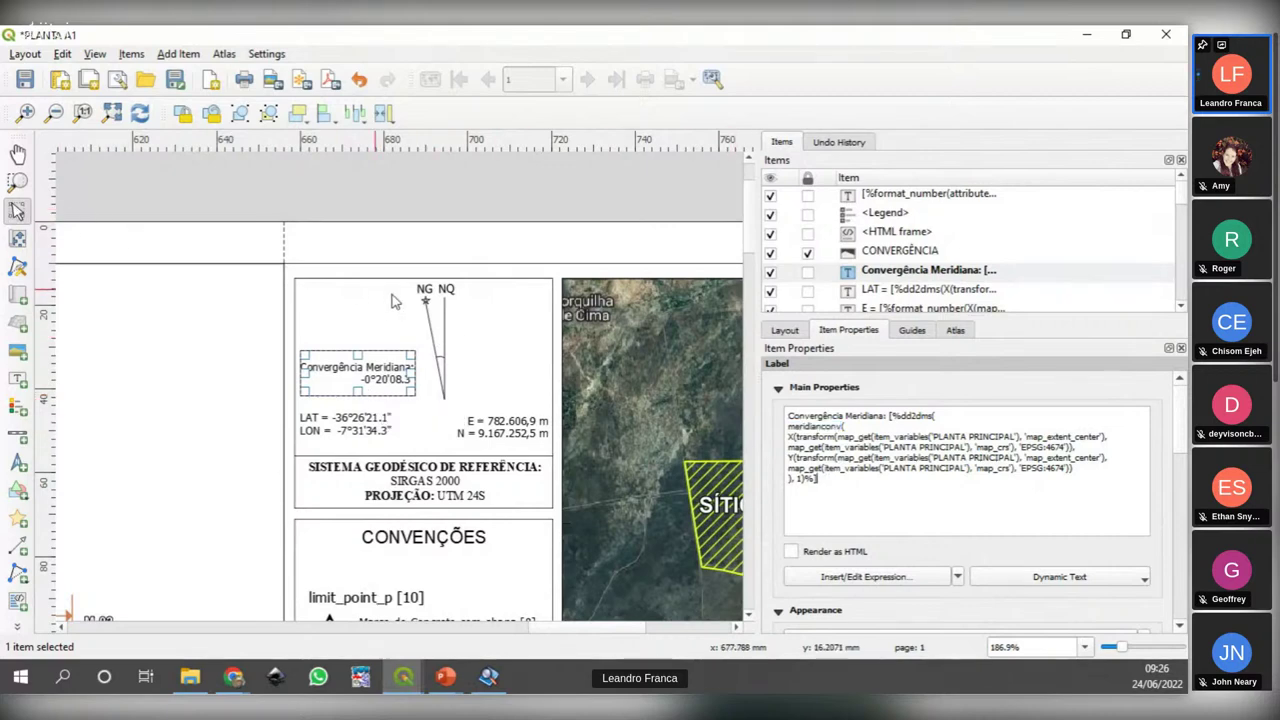
Step: Unlock and select the CONVERGÊNCIA picture, and widen the side panel to show its properties in full
click(436, 313)
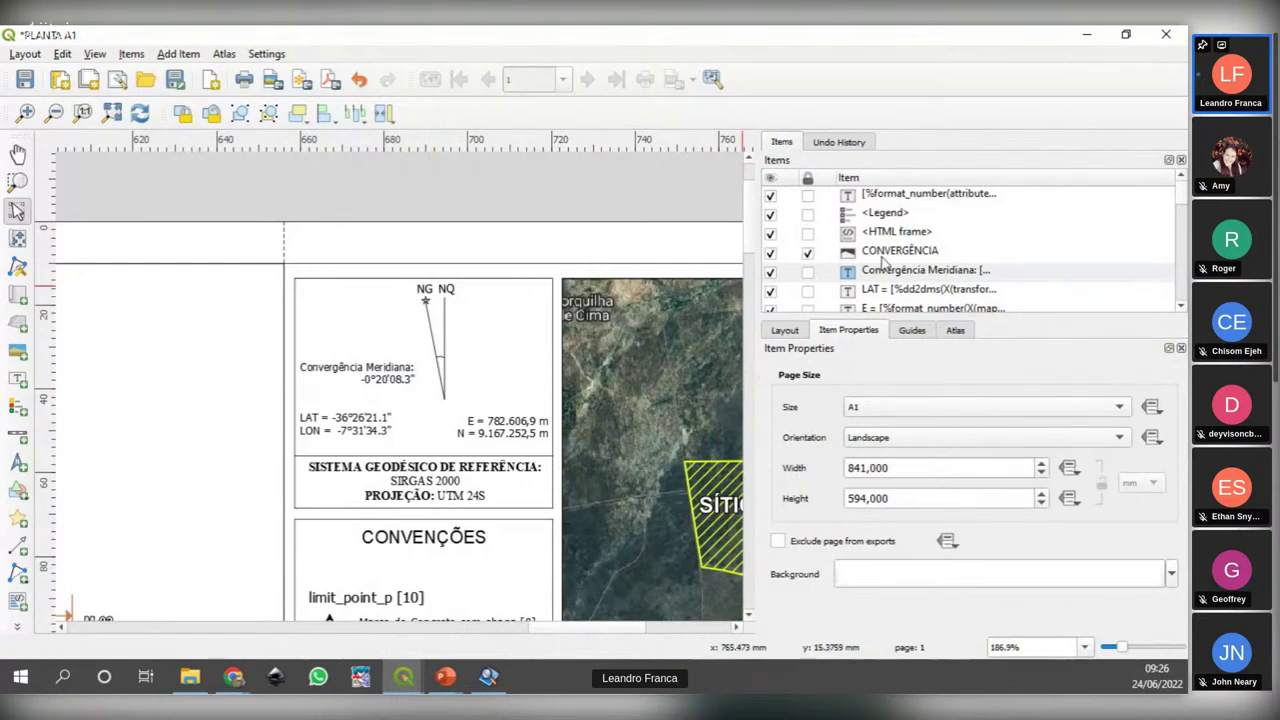
click(808, 253)
click(808, 253)
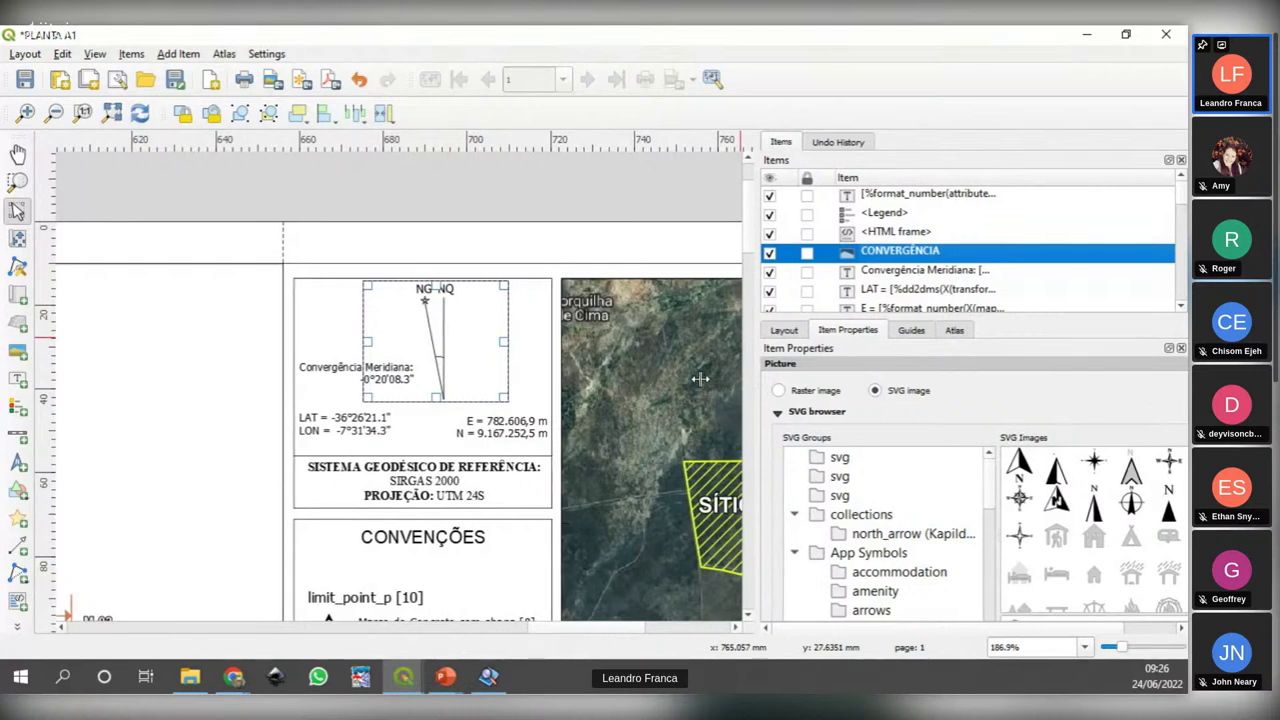
drag(752, 380, 667, 385)
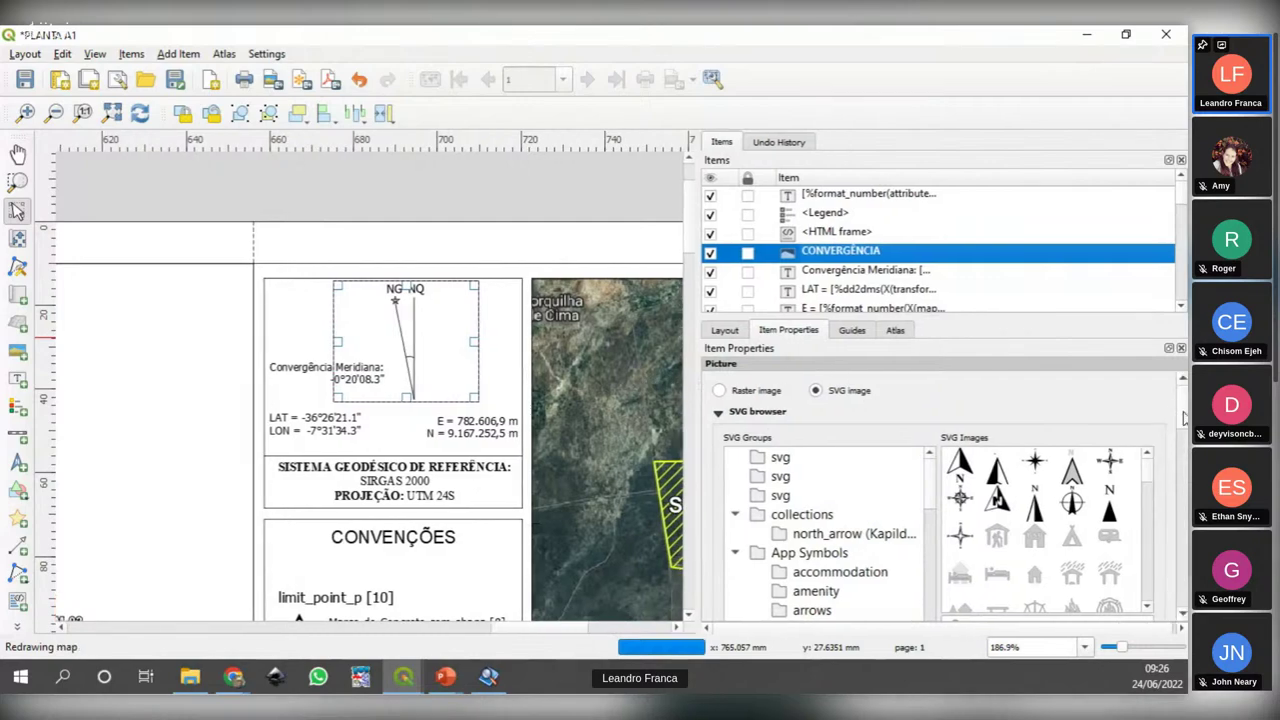
Step: Examine the CONVERGÊNCIA picture's data-defined image path expression that chooses between CM_E.svg and CM_W.svg, and close it without changes
scroll(1170, 440, down, 5)
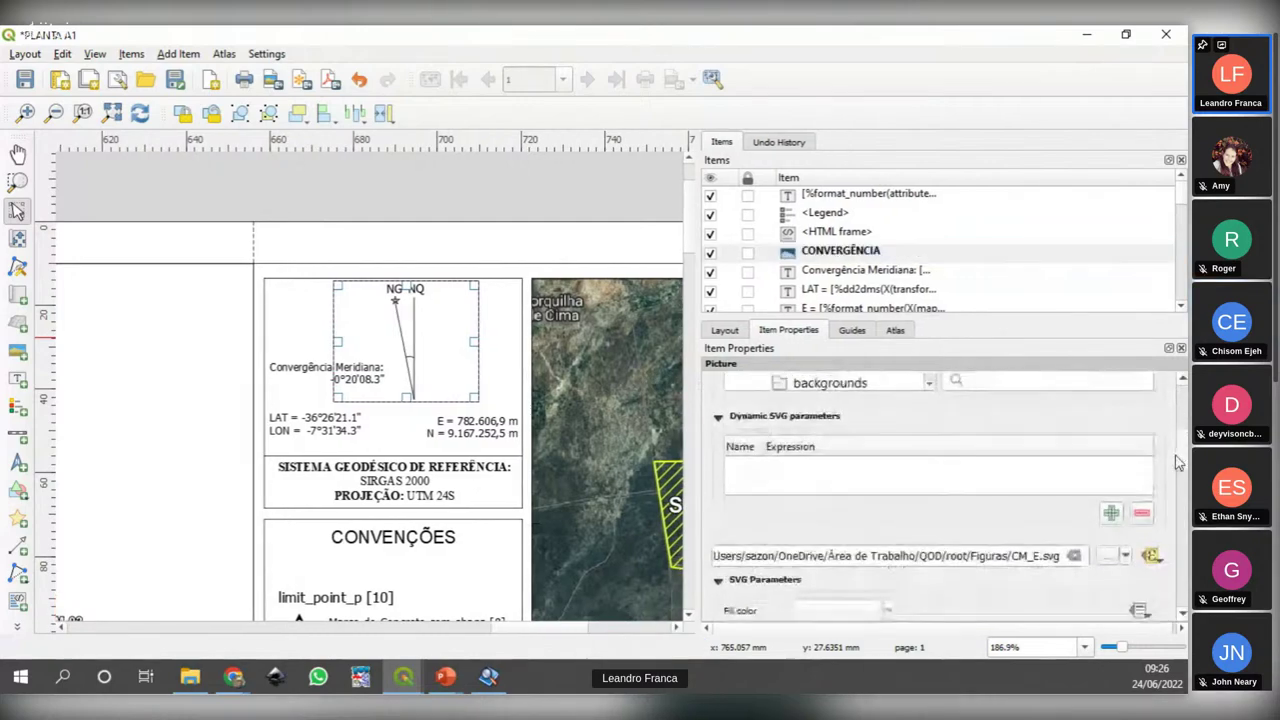
click(1152, 553)
click(955, 416)
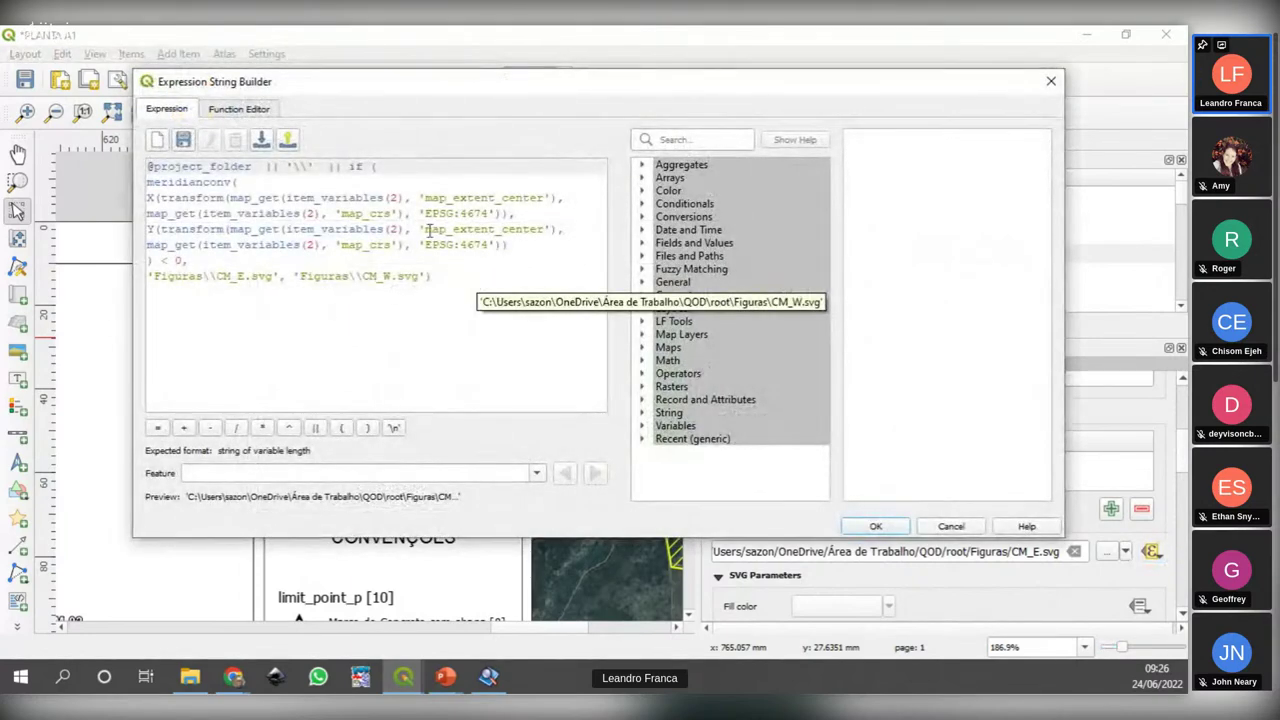
click(475, 278)
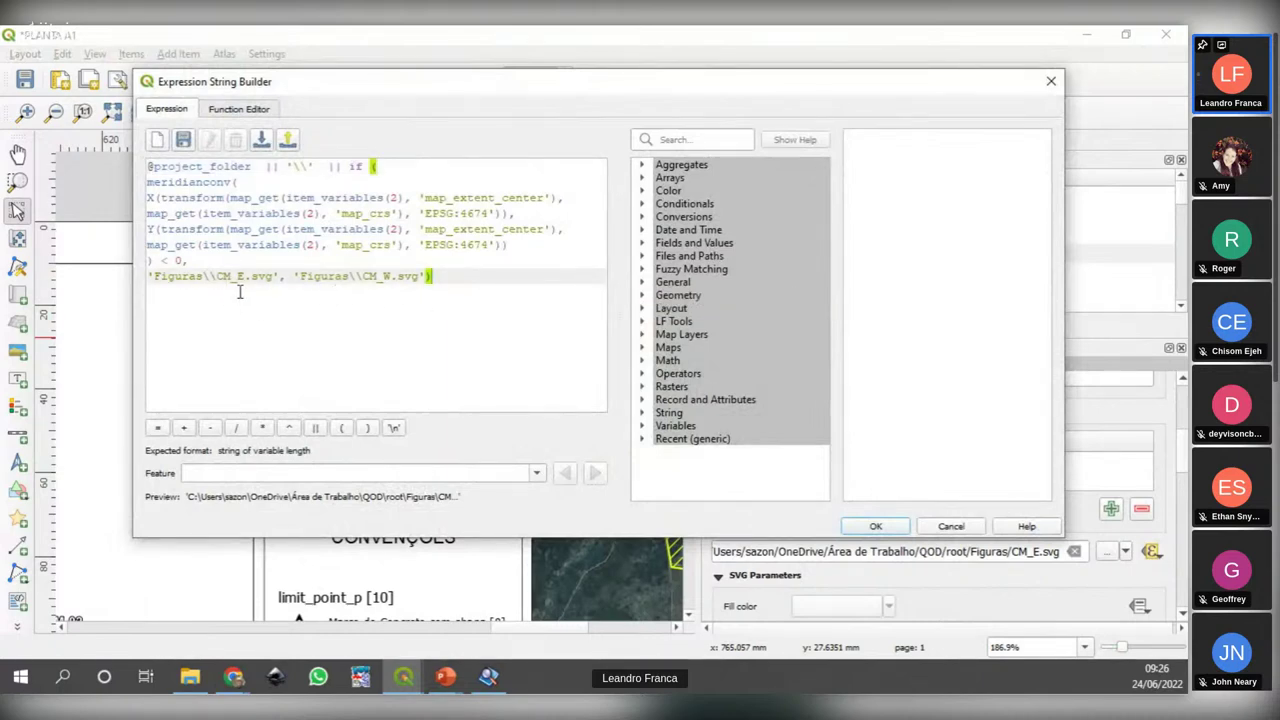
mouse_move(239, 292)
click(1051, 81)
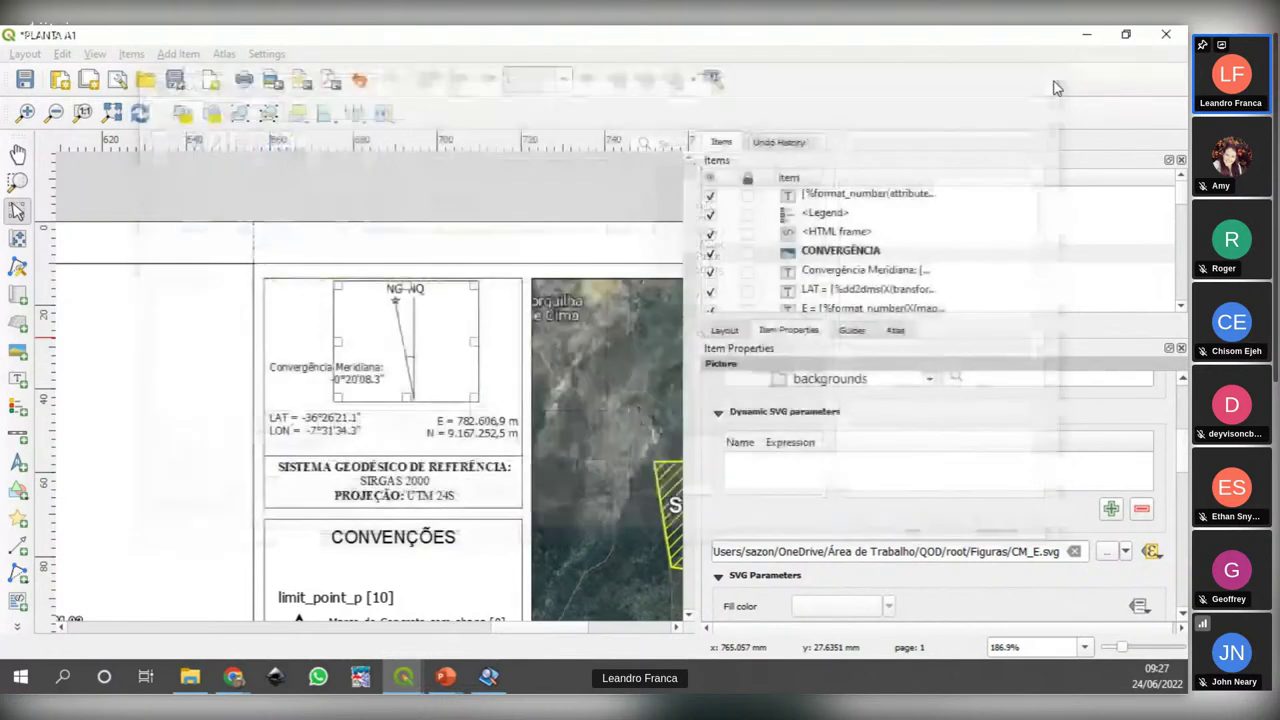
Step: Show the whole PLANTA A1 page, and close the layout and the Layout Manager to return to the main map
click(111, 113)
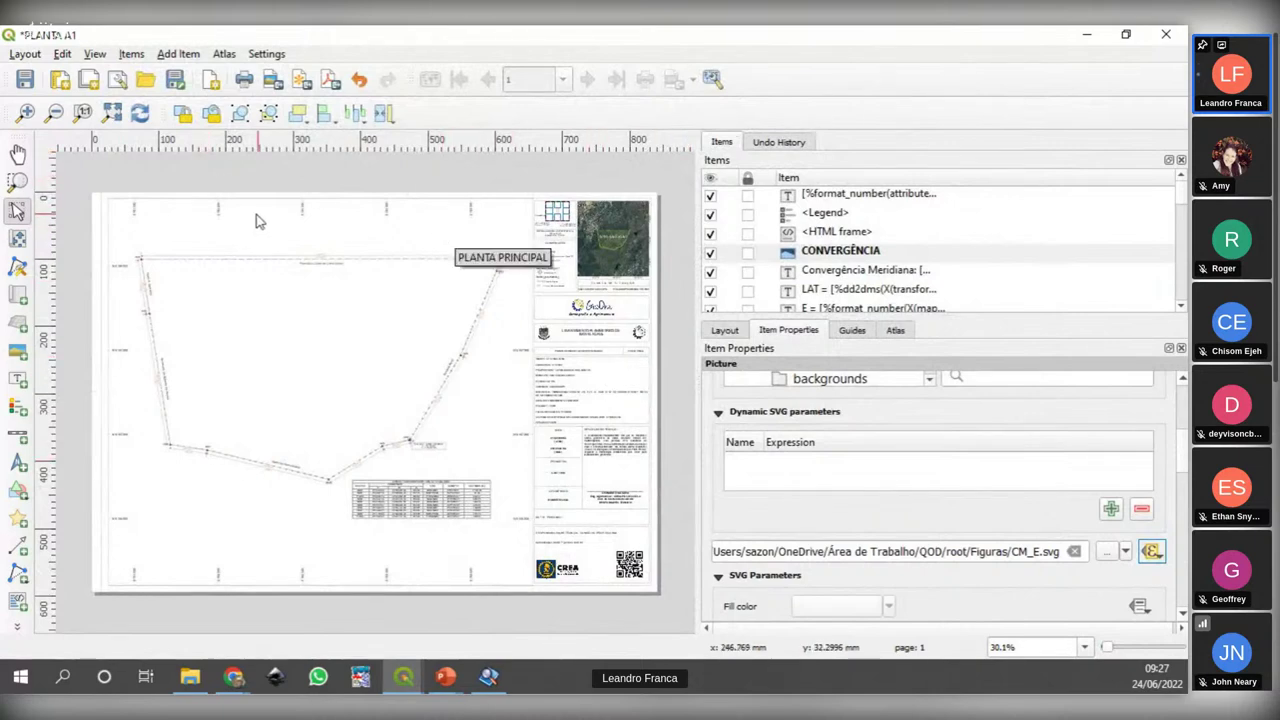
click(1166, 38)
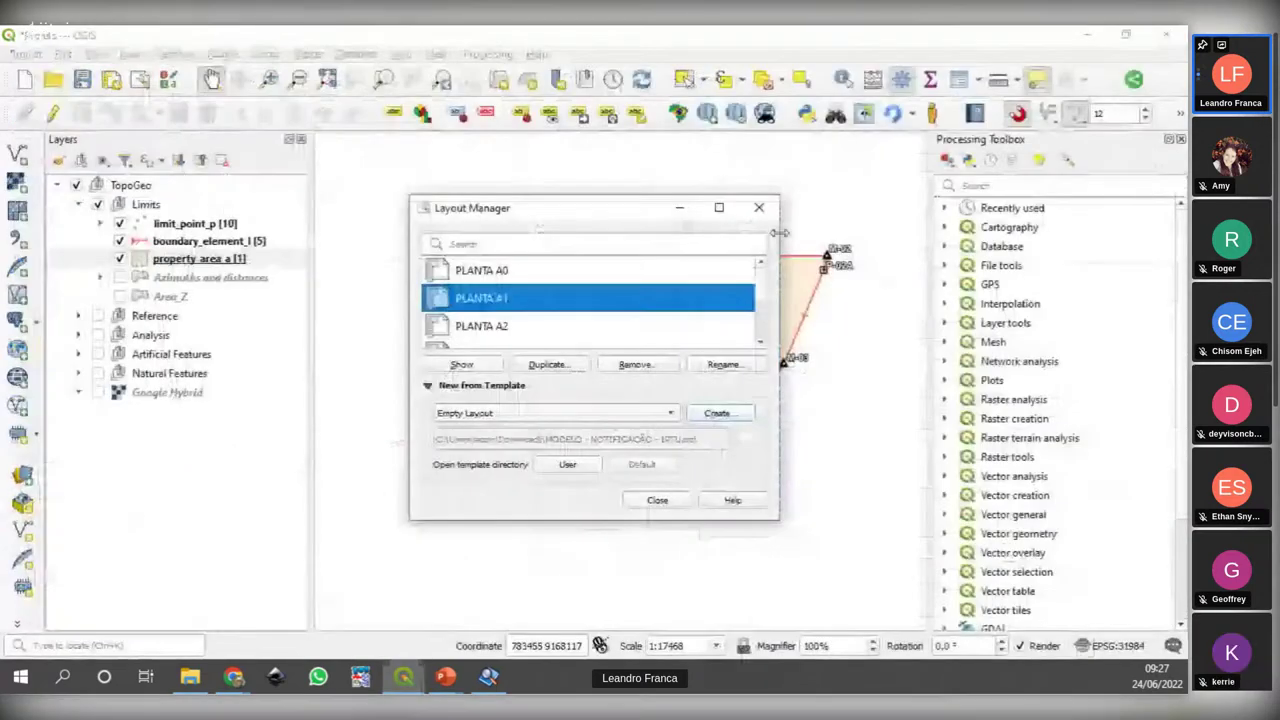
click(770, 204)
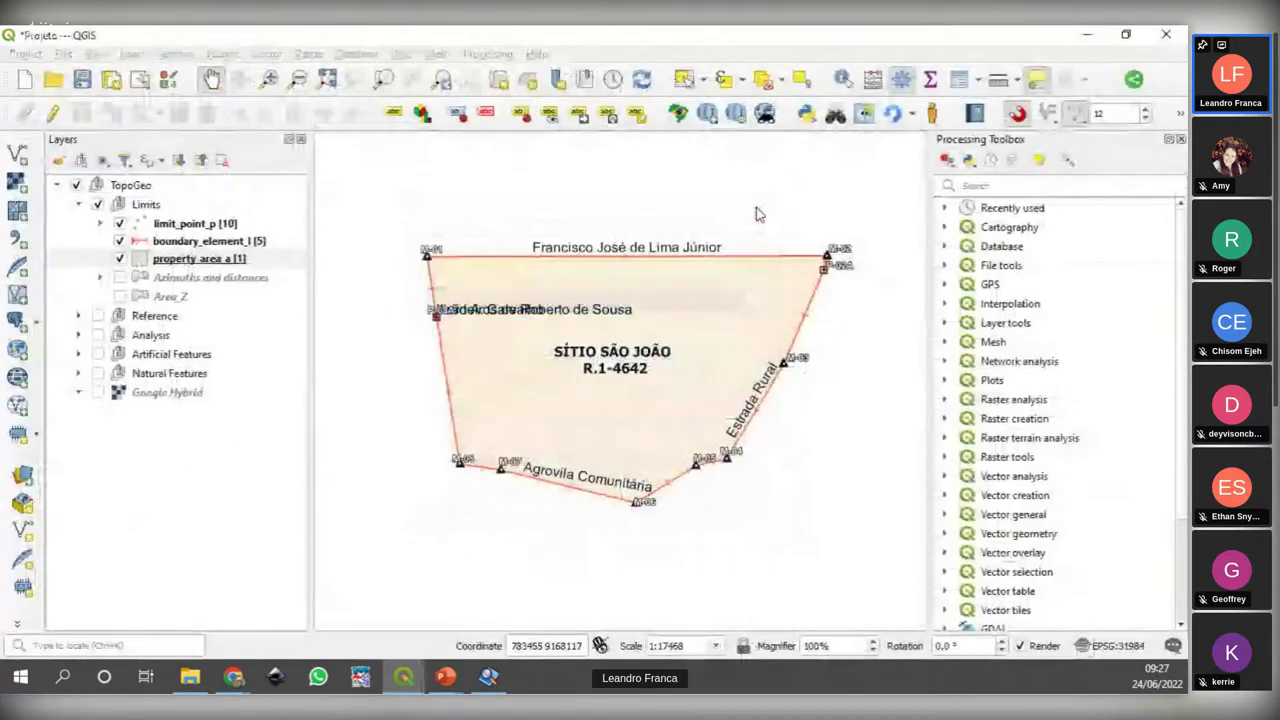
drag(671, 374, 655, 377)
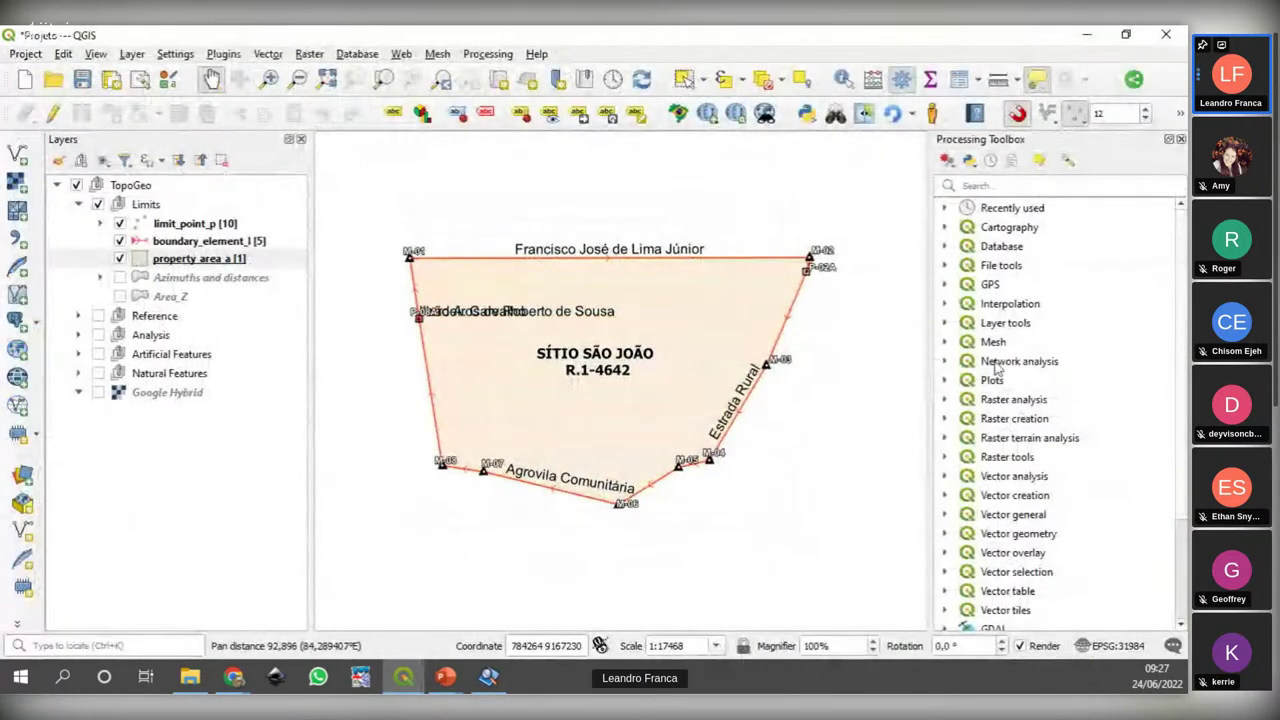
Step: Expand the LF Tools algorithms and look through the Cadastre and Cartography groups
scroll(995, 367, down, 3)
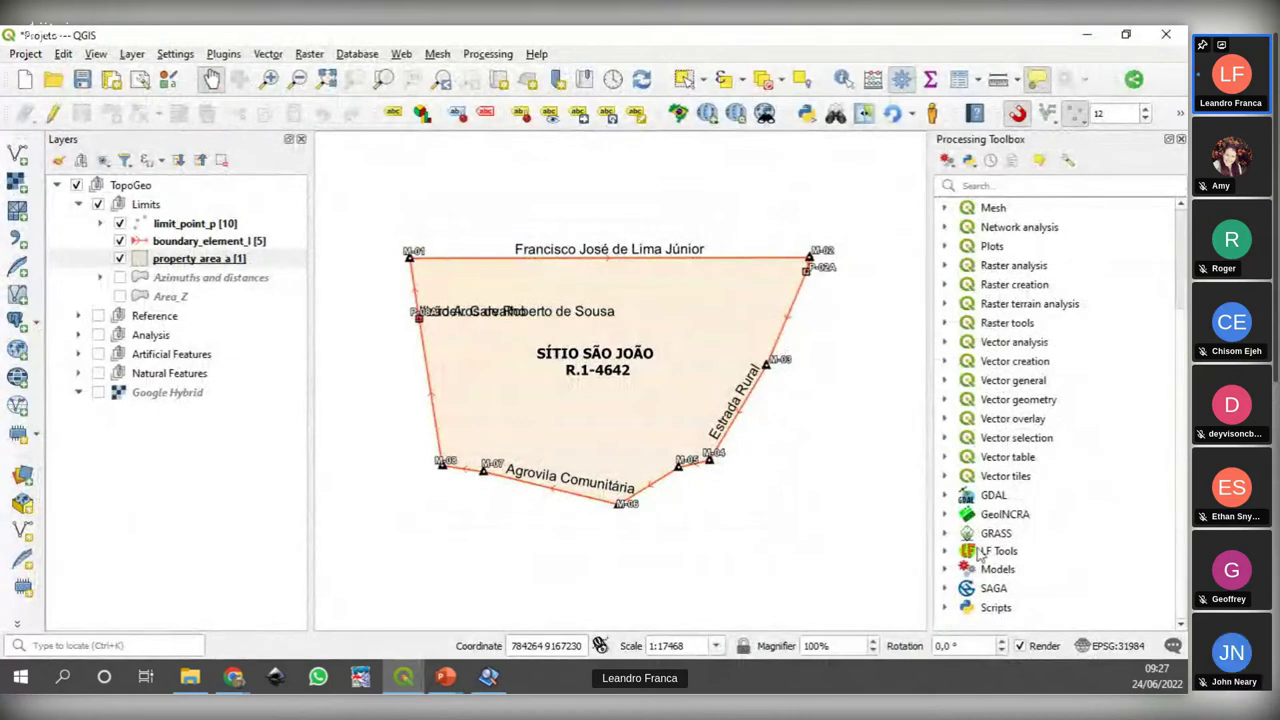
click(945, 551)
scroll(1064, 420, down, 3)
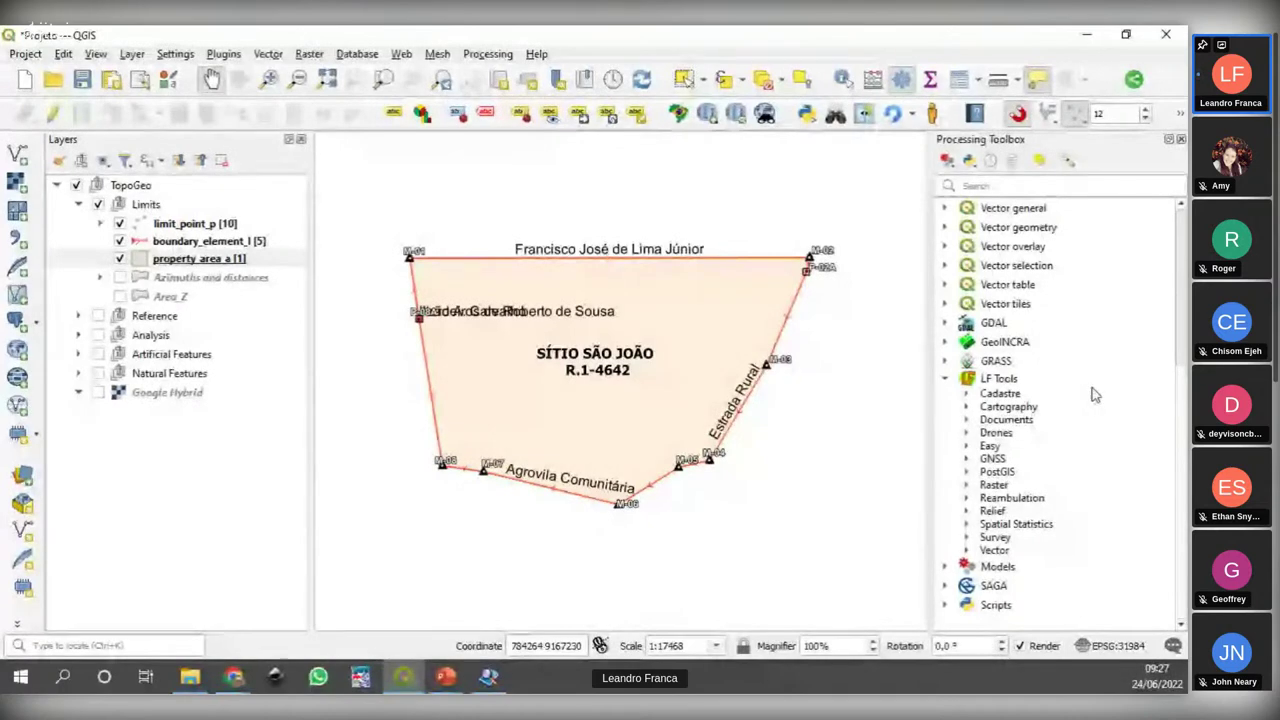
click(966, 393)
scroll(1030, 390, down, 2)
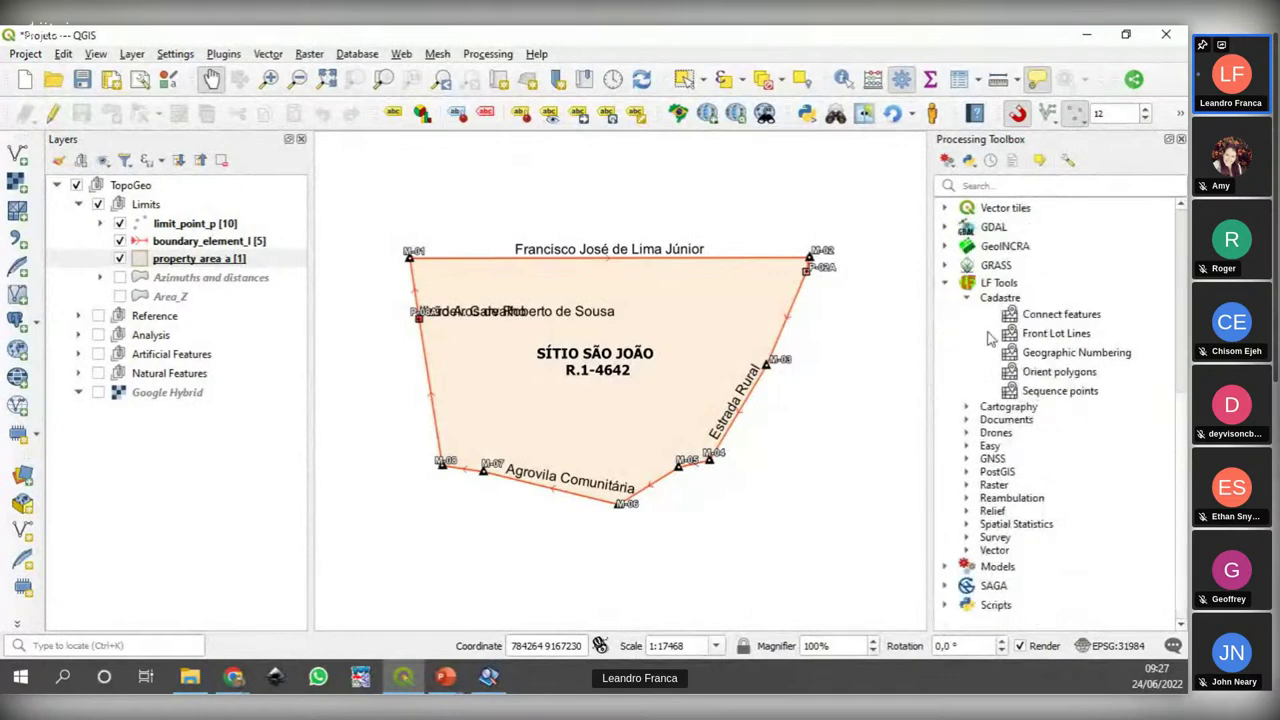
click(966, 298)
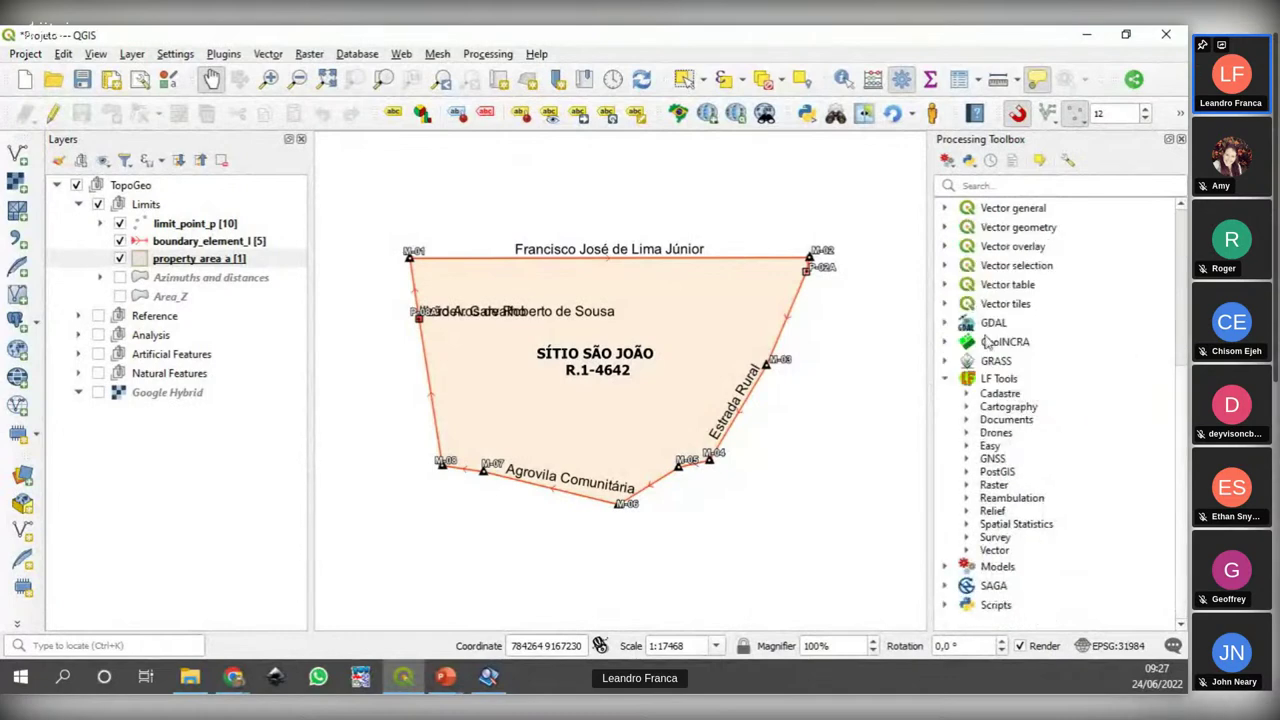
click(966, 407)
click(966, 407)
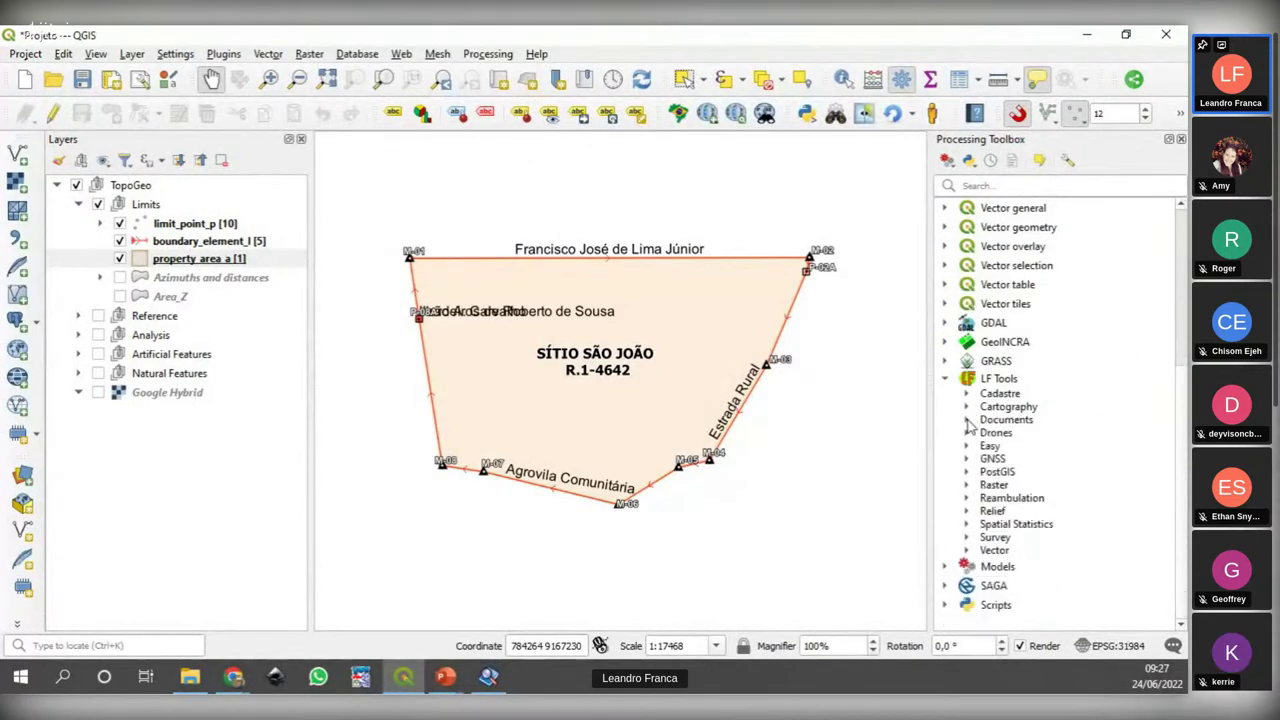
Step: Look over the LF Tools Documents algorithms and open Deed description, keeping its dialog clear of the layer list
click(966, 420)
click(1028, 424)
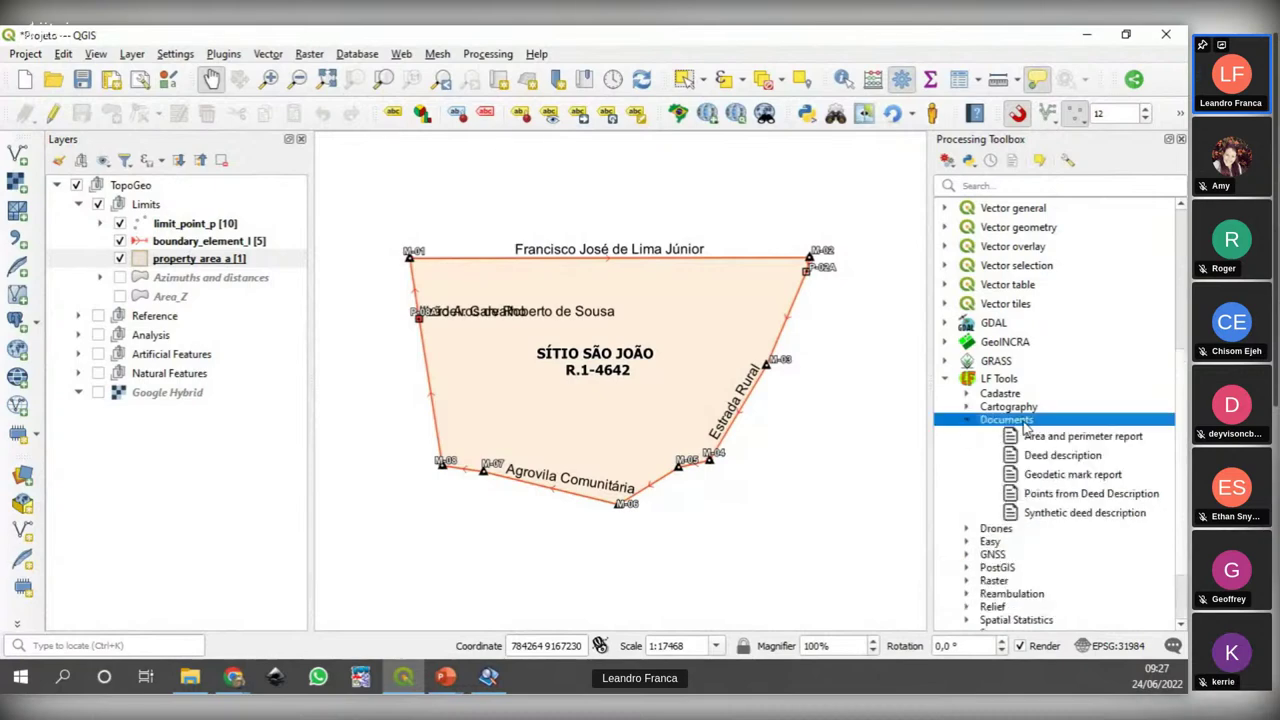
scroll(1060, 348, down, 2)
click(1066, 346)
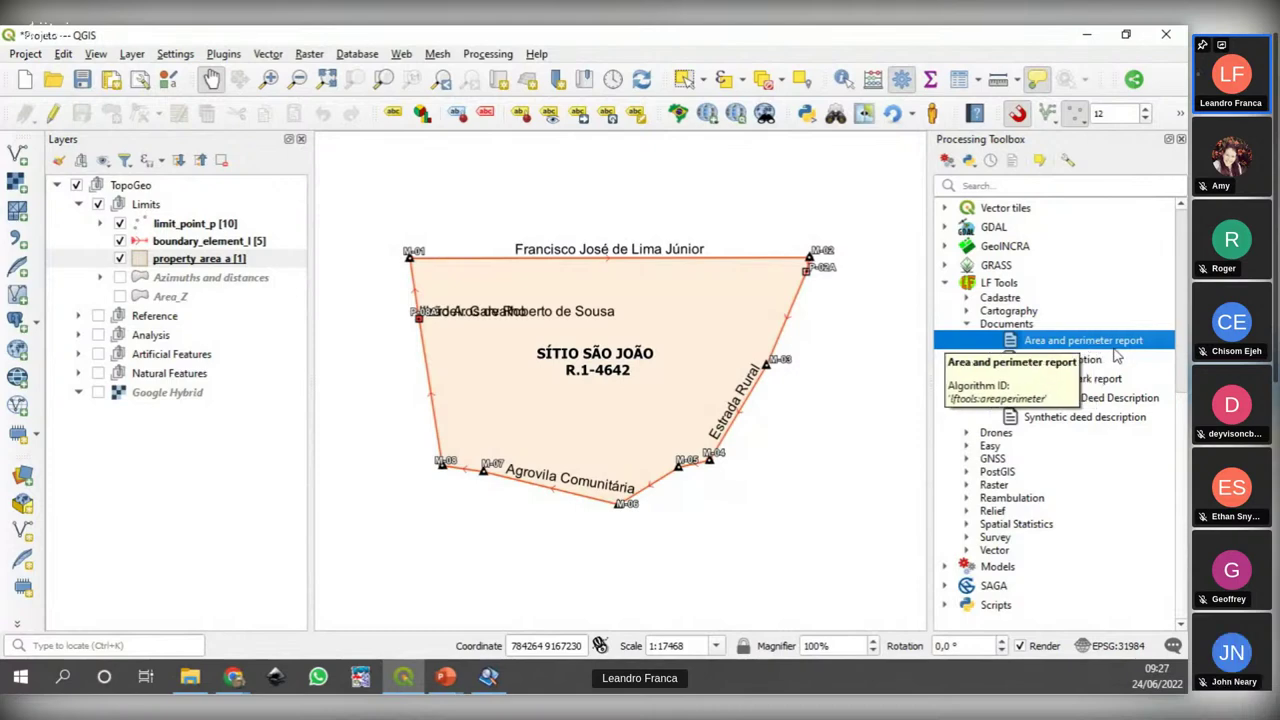
click(1077, 361)
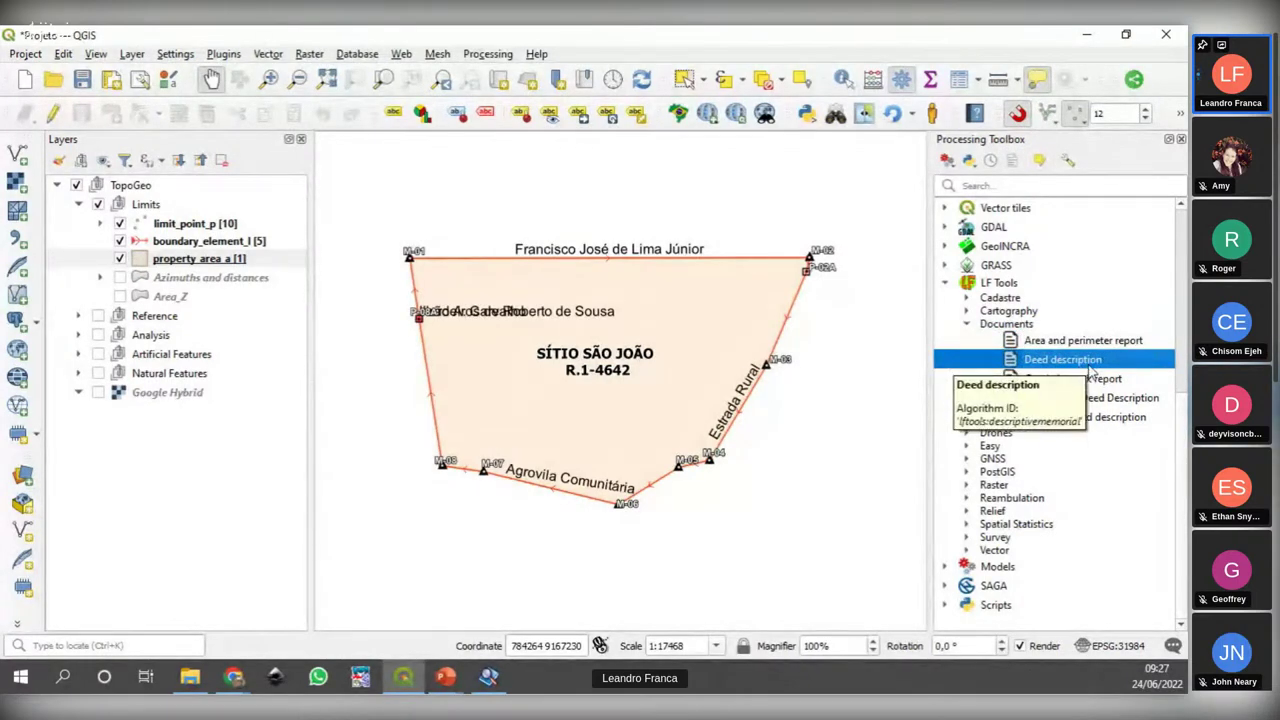
double_click(1062, 360)
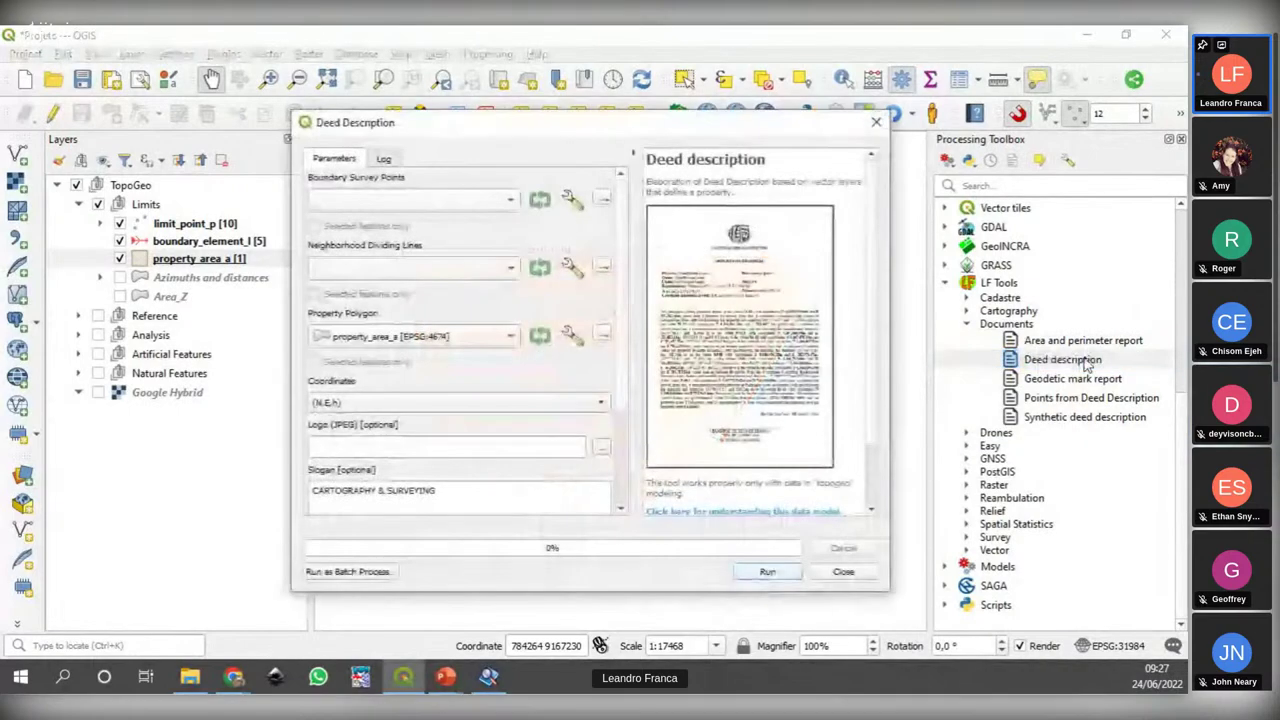
drag(735, 133, 817, 120)
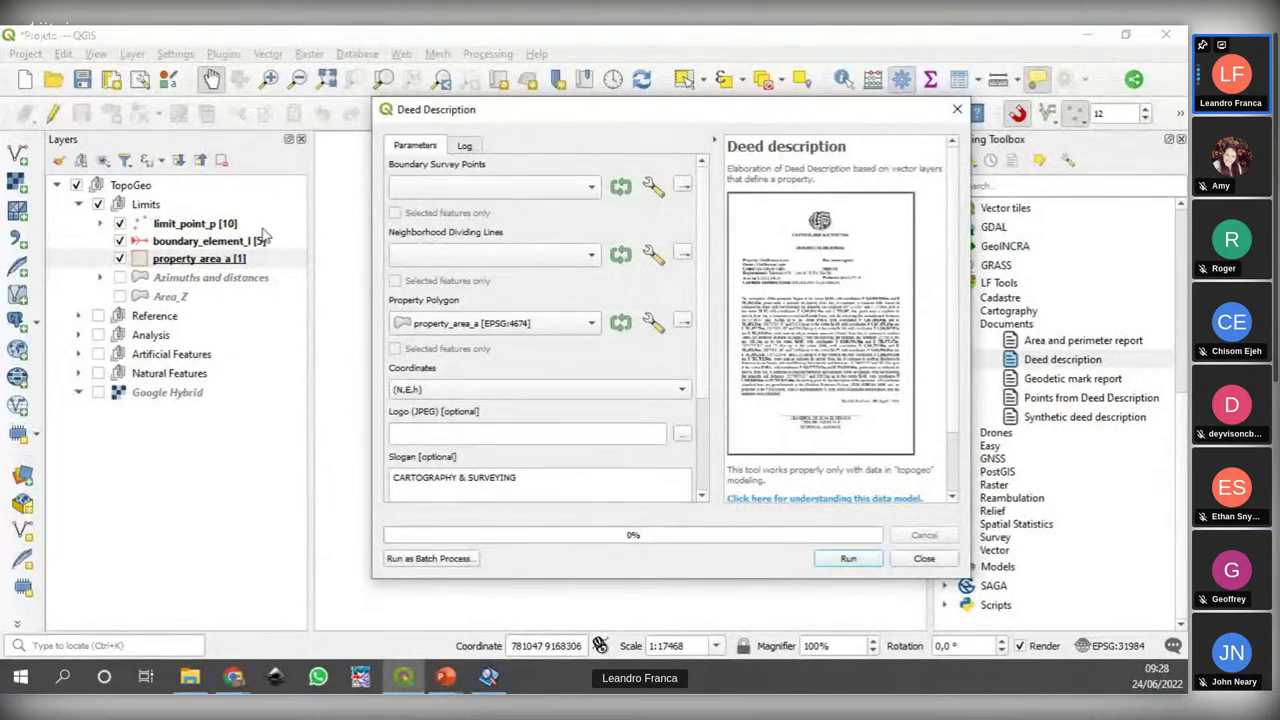
Step: Set limit_point_p as the boundary survey points and boundary_element_l as the neighborhood dividing lines, keeping the coordinates as (N,E,h)
click(472, 197)
click(468, 224)
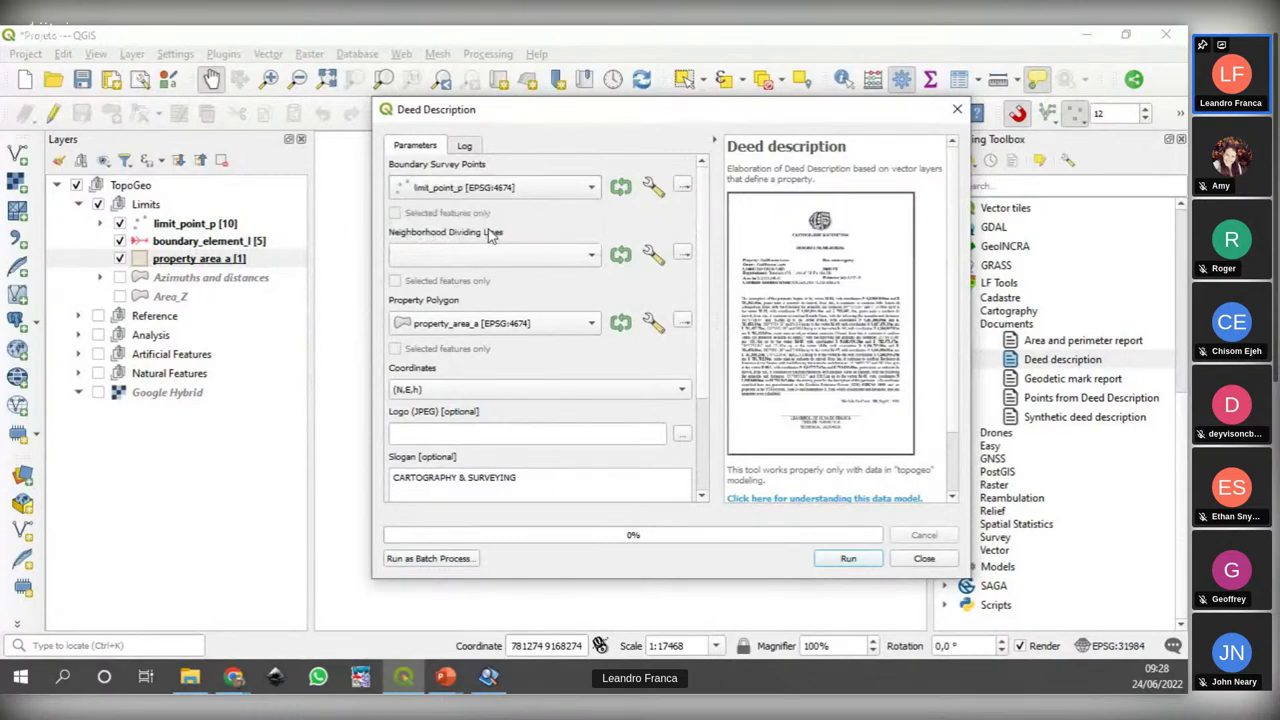
click(497, 262)
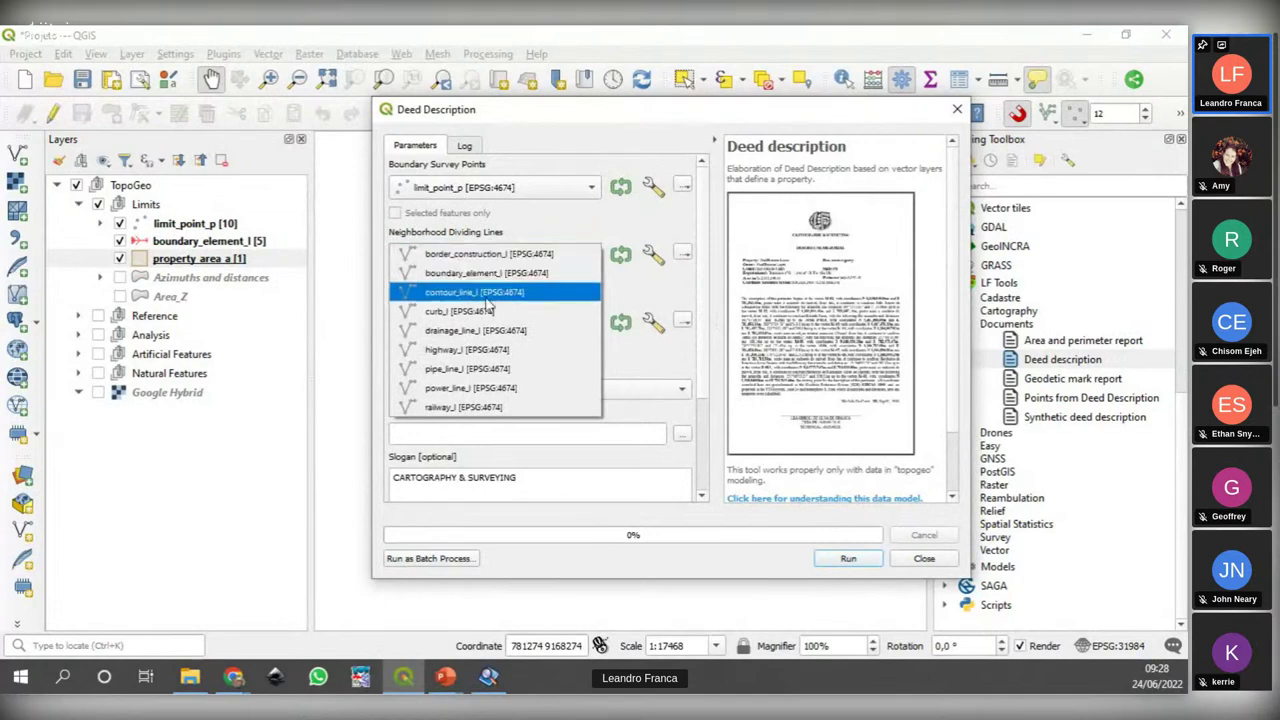
click(486, 278)
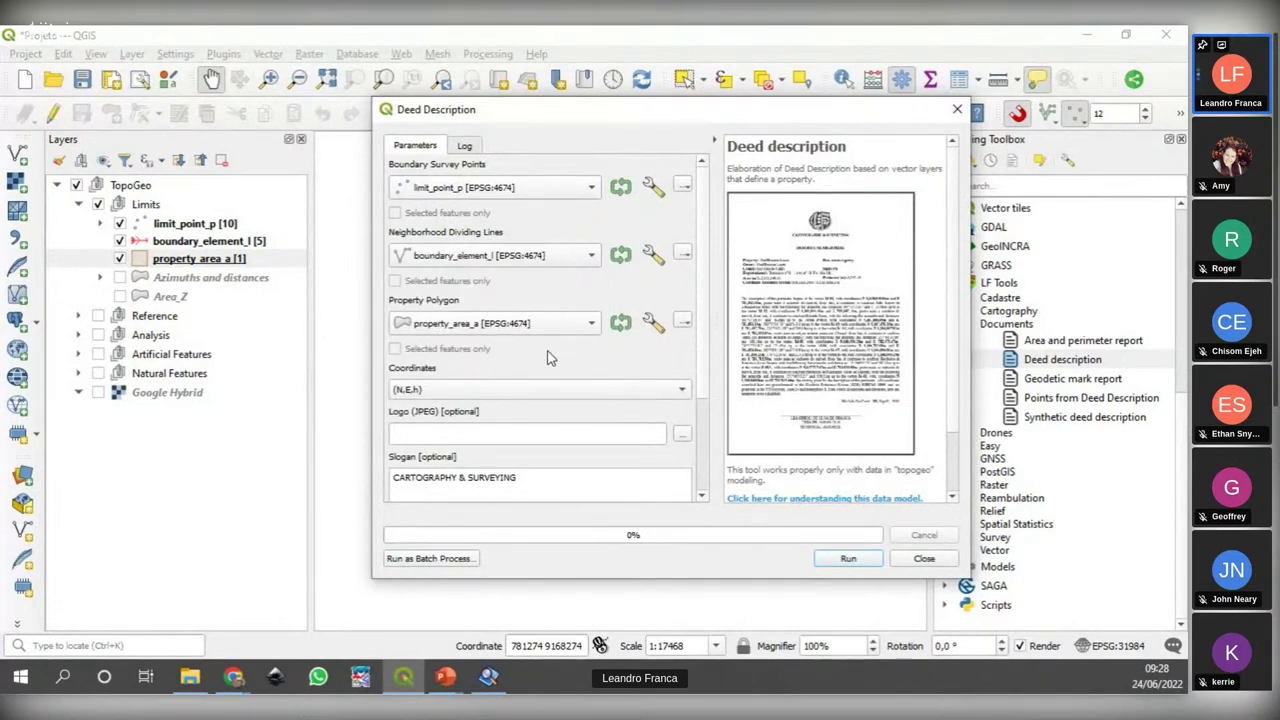
drag(703, 319, 699, 350)
click(676, 345)
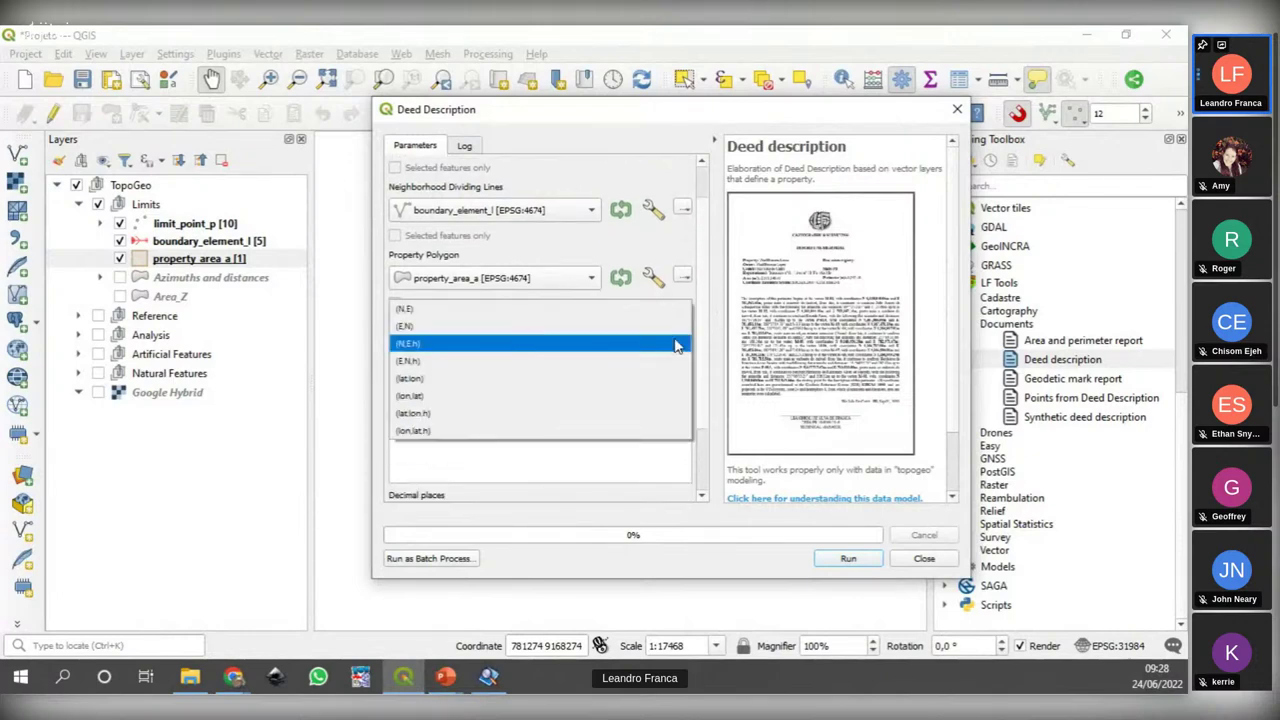
click(622, 344)
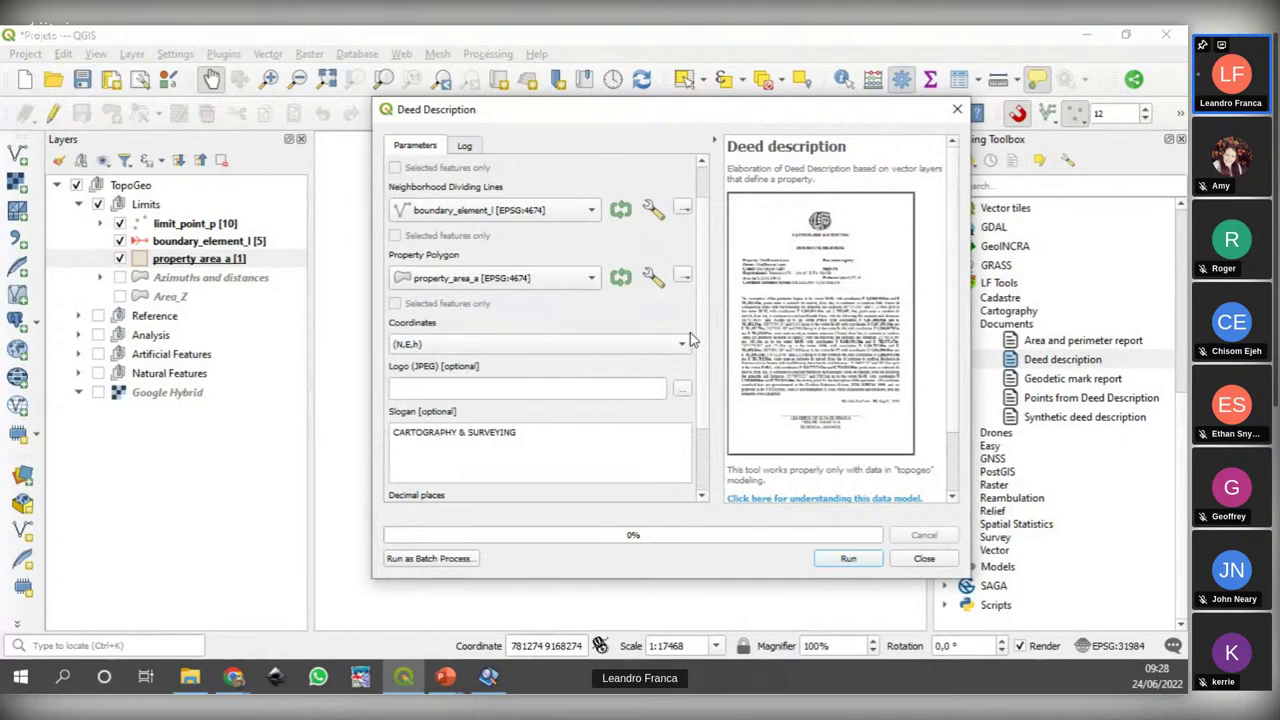
Step: Choose QGIS logo.JPG from the QOD folder as the logo and replace the slogan with I LOVE QGIS
scroll(700, 340, down, 2)
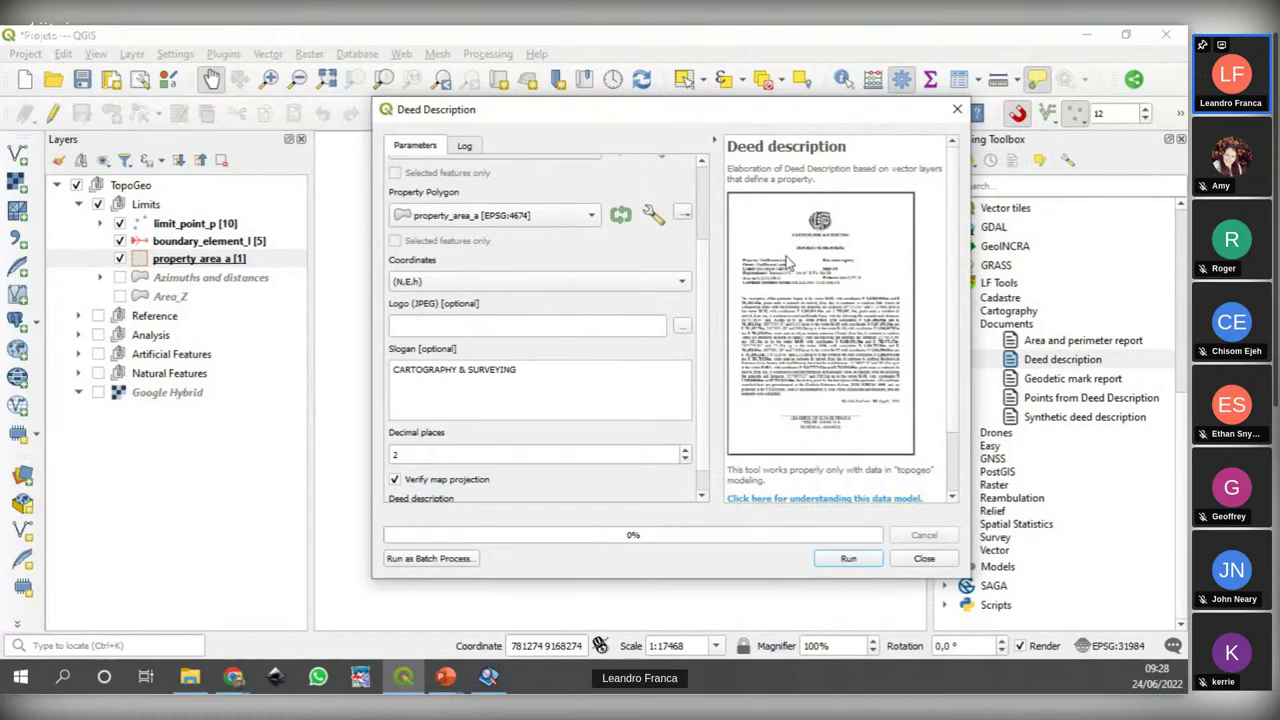
click(681, 330)
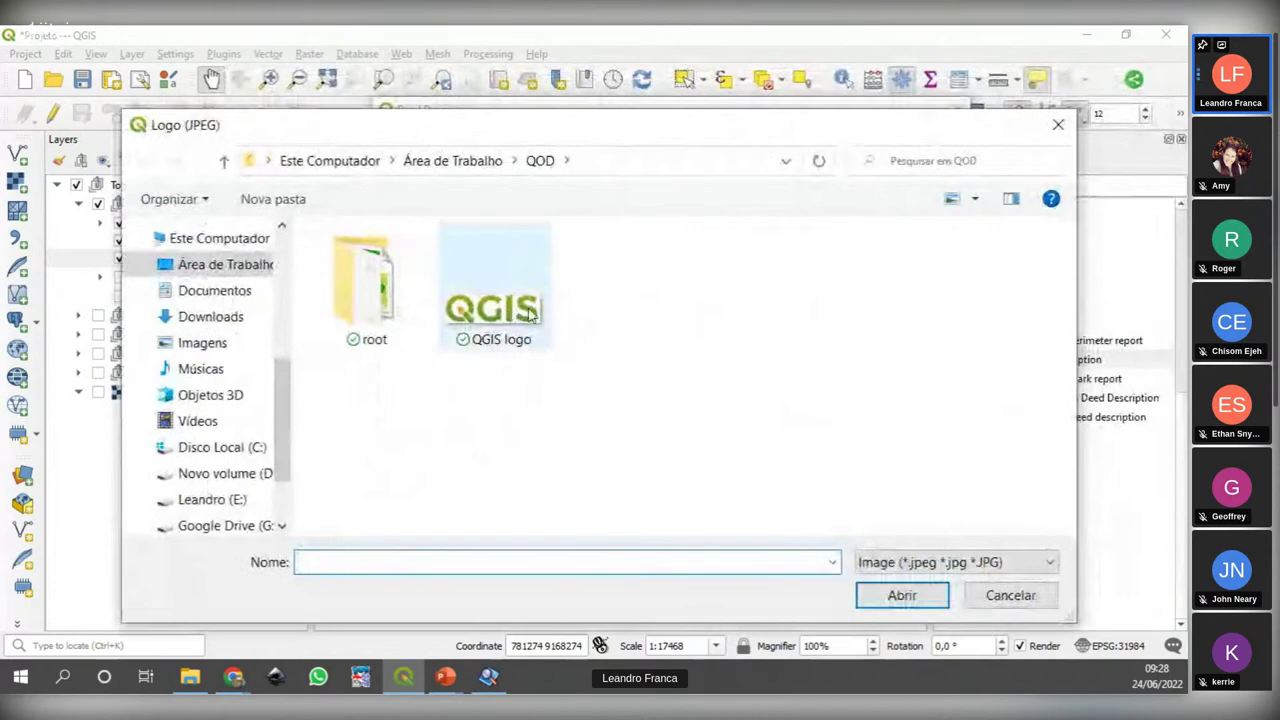
double_click(510, 316)
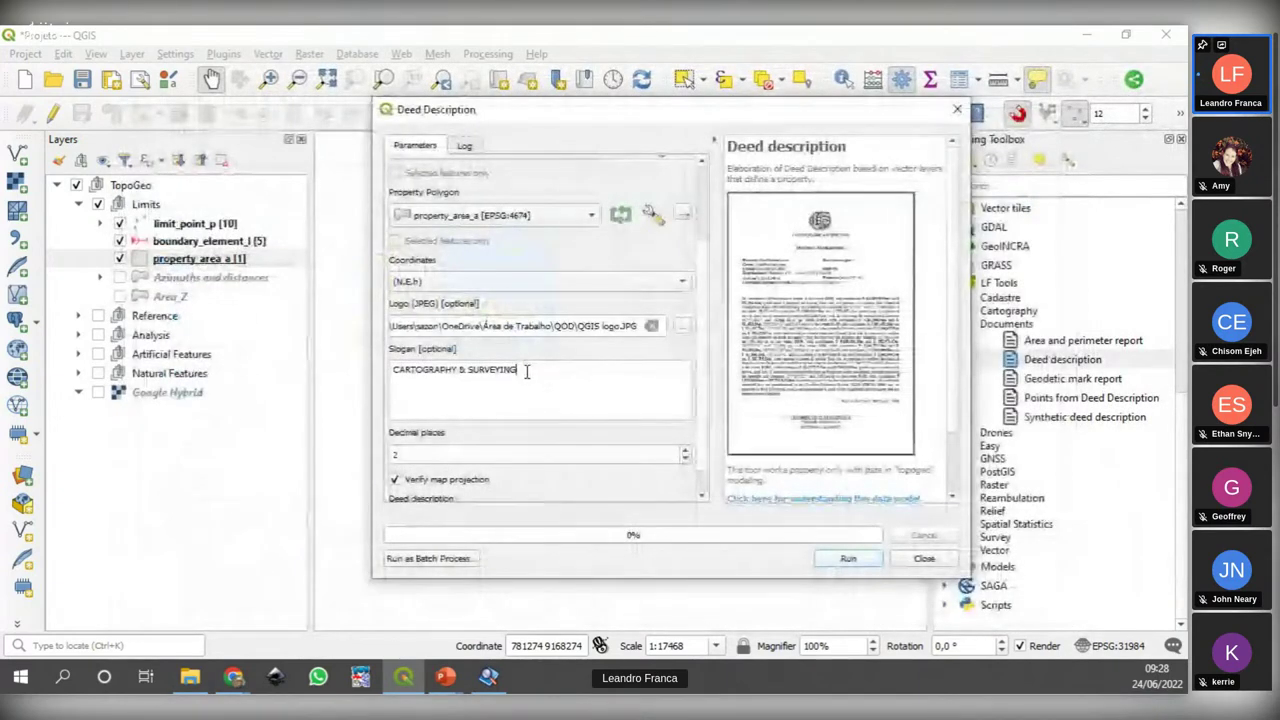
triple_click(390, 370)
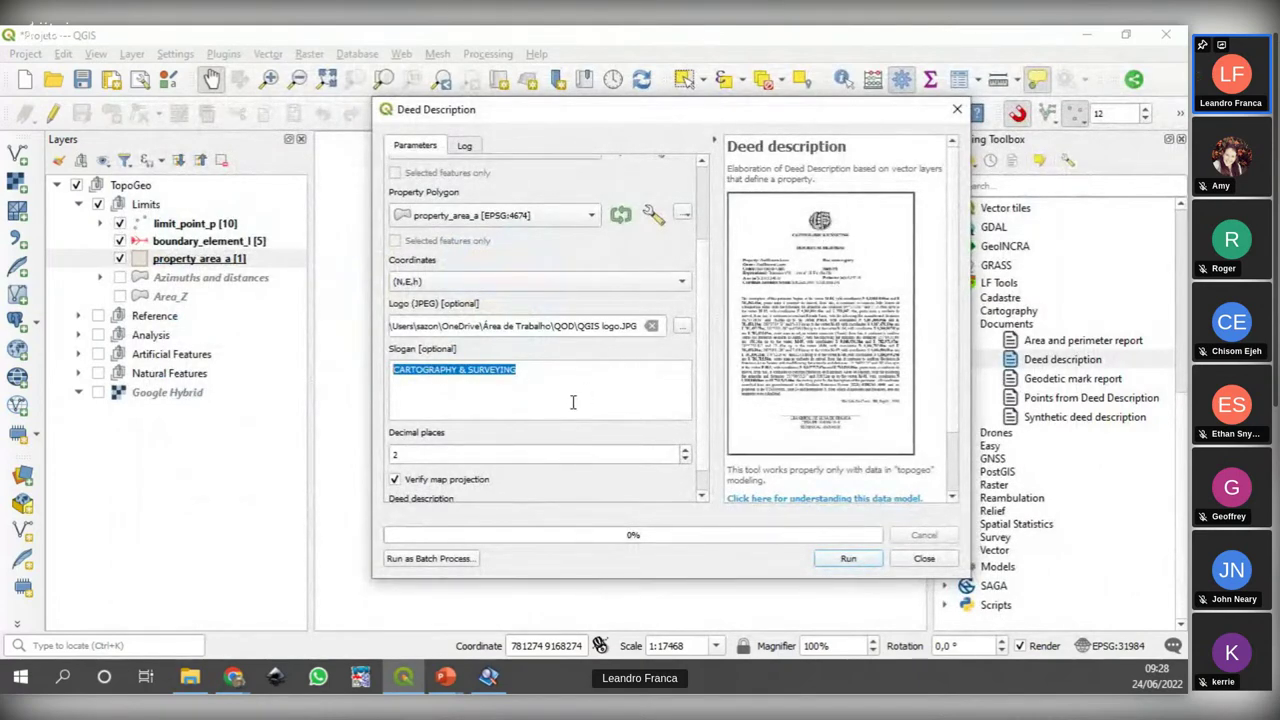
key(BackSpace)
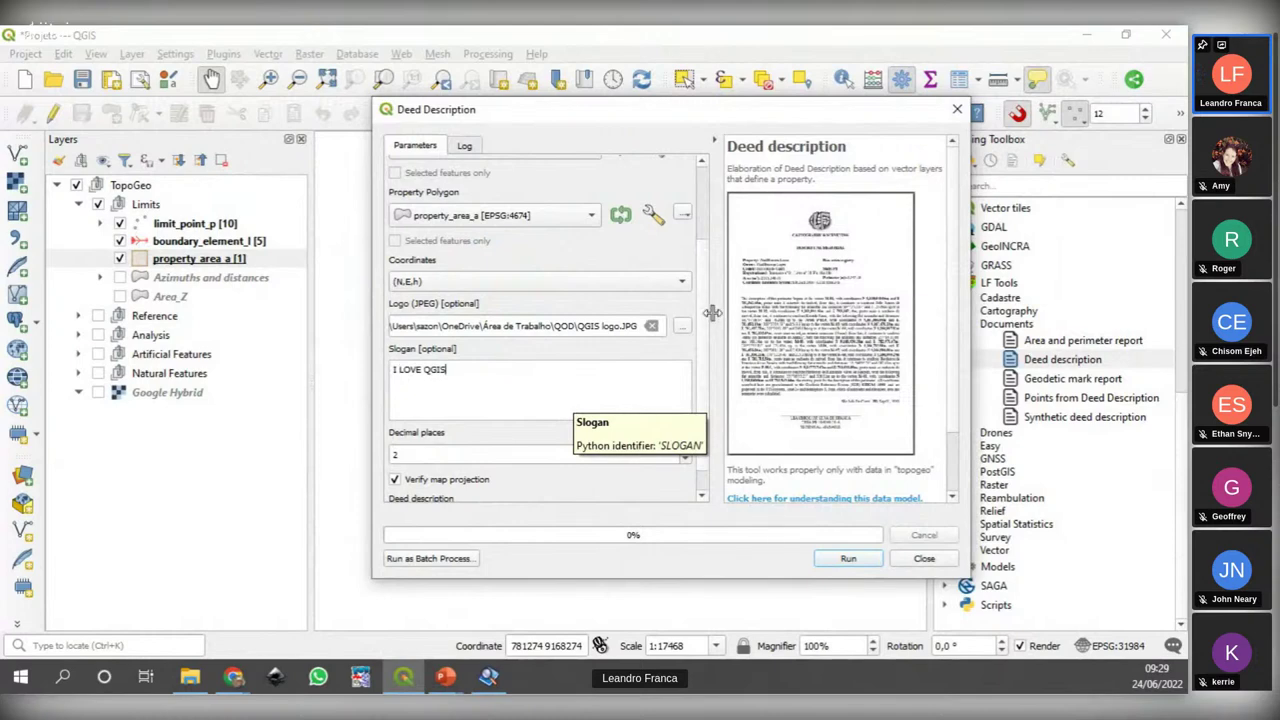
Step: Run the Deed description algorithm with output to a temporary file and close its dialog
scroll(699, 303, down, 1)
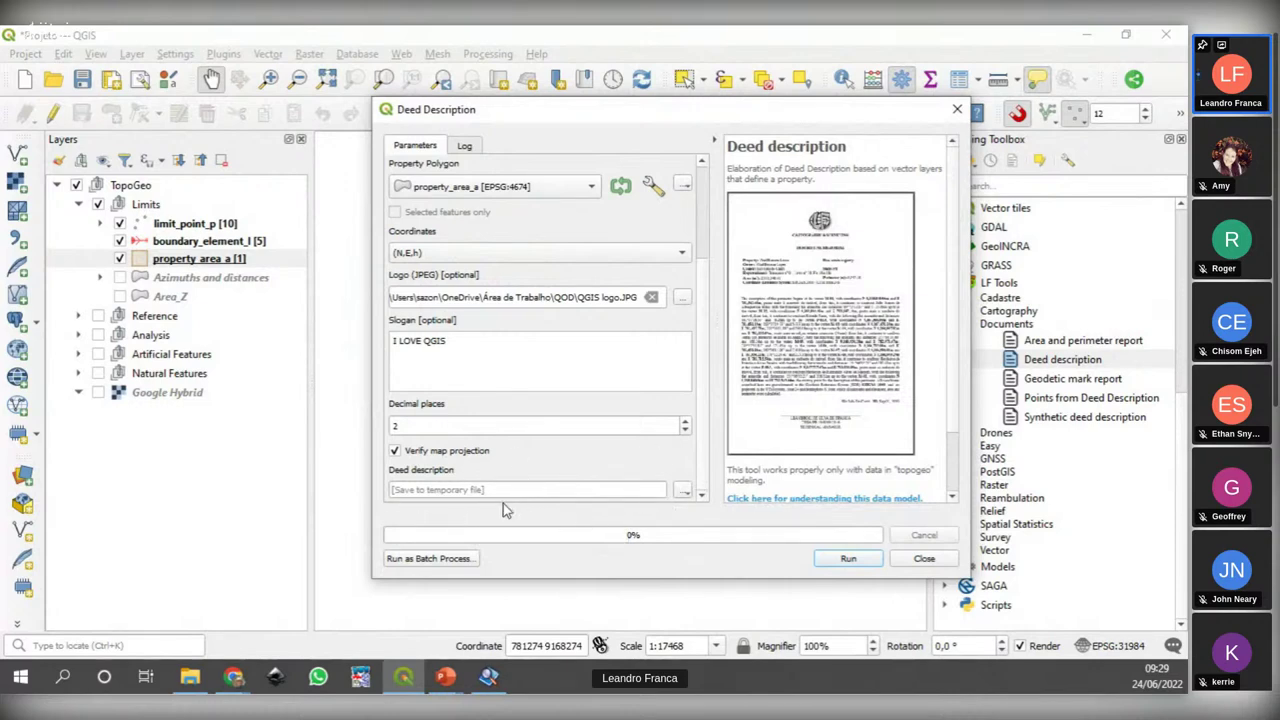
click(848, 559)
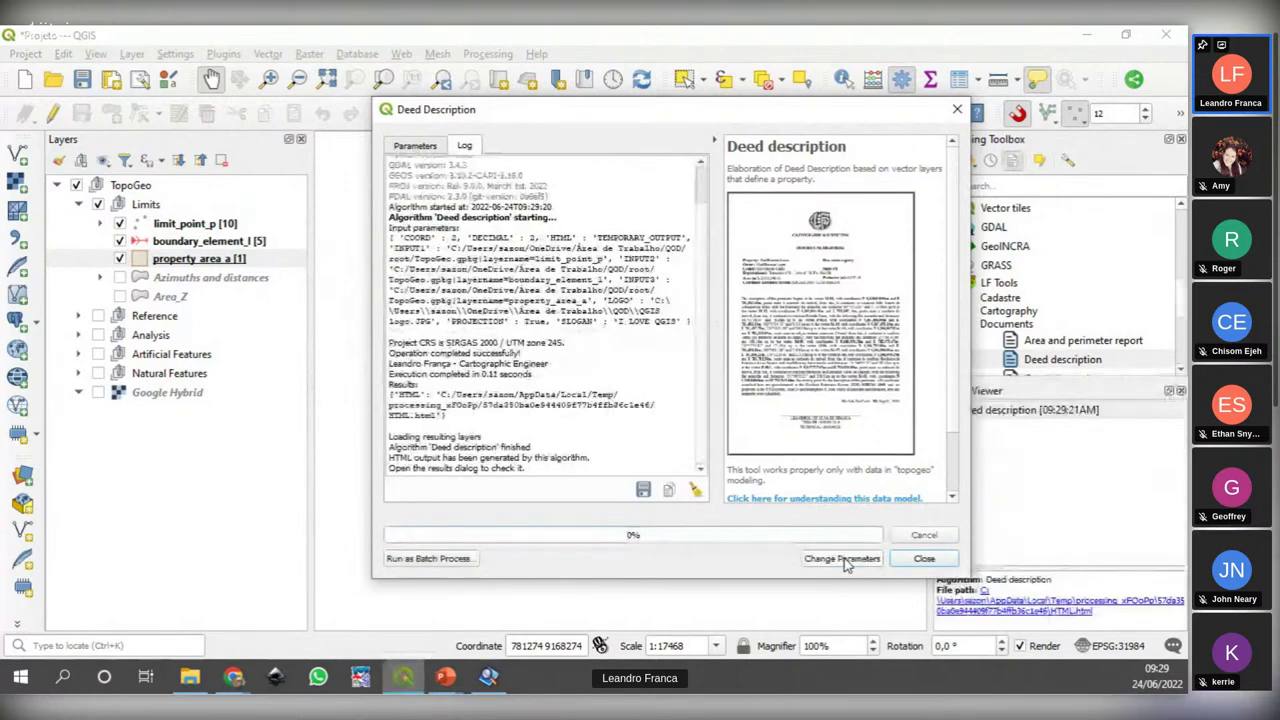
click(920, 560)
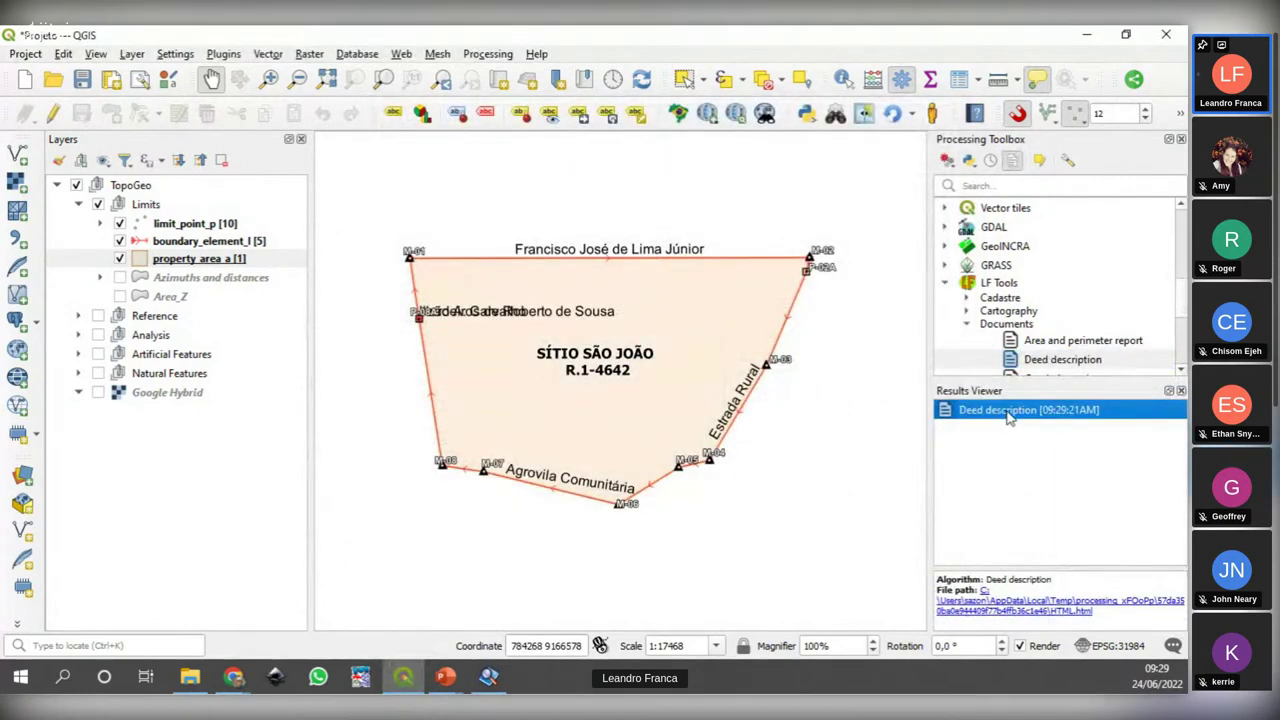
Step: Open the generated deed description in the browser and review the header, property data and perimeter description
double_click(1008, 412)
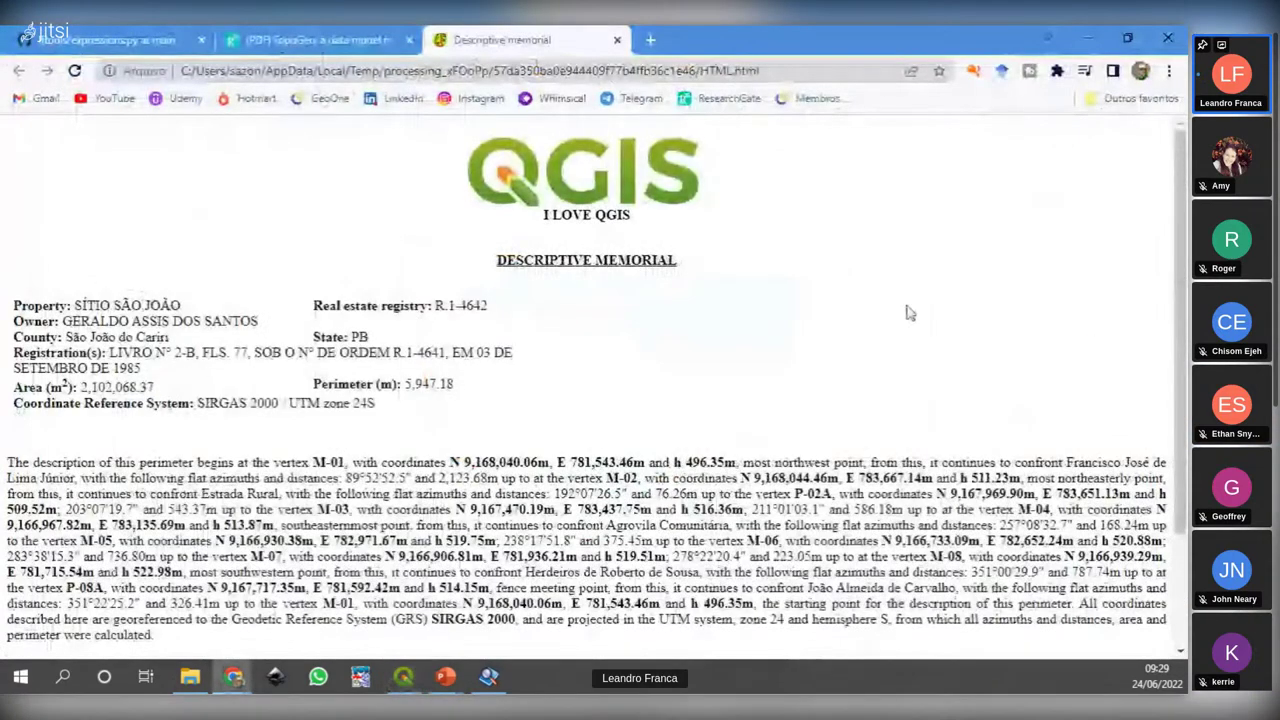
scroll(909, 313, down, 1)
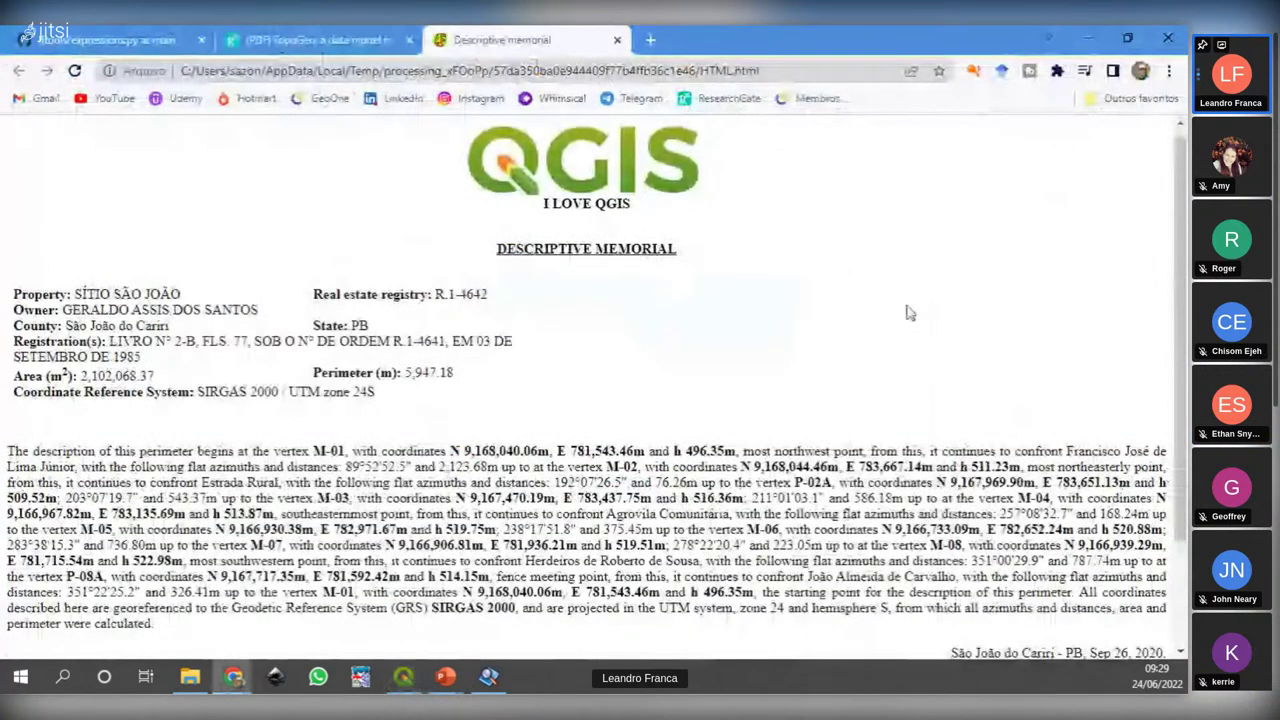
scroll(909, 313, up, 1)
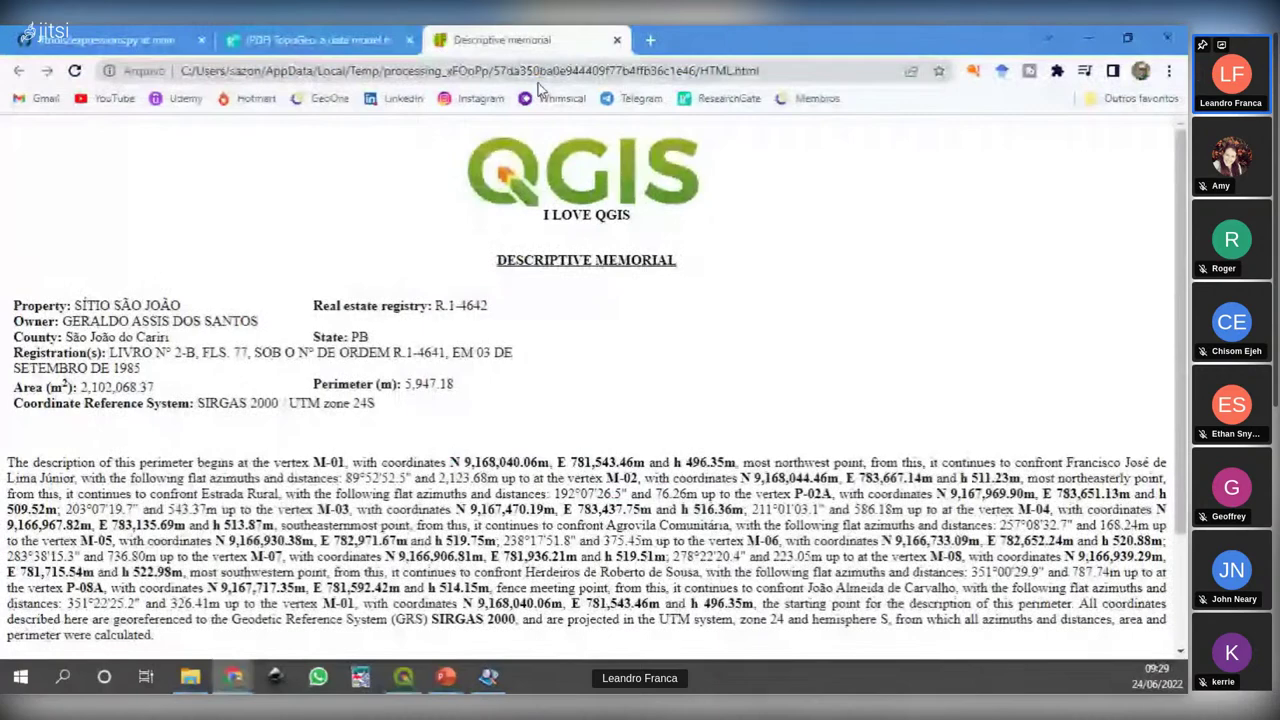
scroll(867, 337, down, 1)
scroll(867, 337, up, 1)
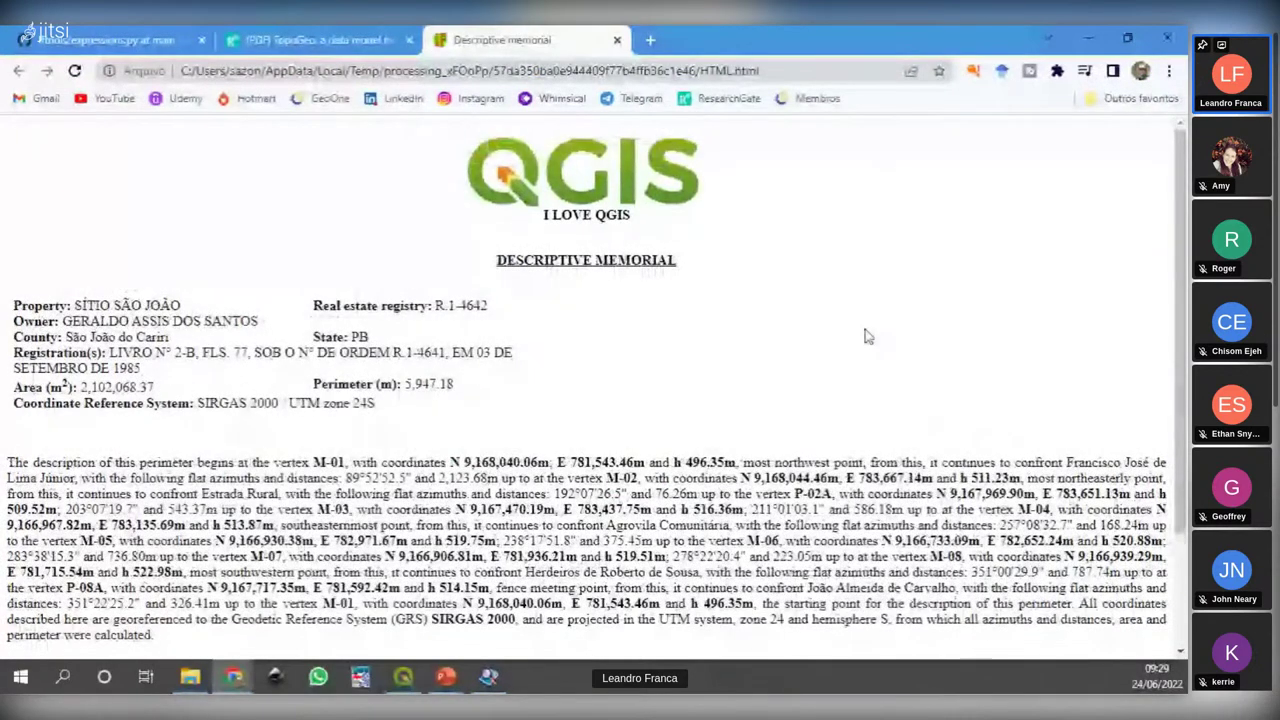
Step: Bring up the descriptive memorial's print preview for Microsoft Print to PDF, and switch to STDU Viewer to read Deed description.pdf
key(ctrl+p)
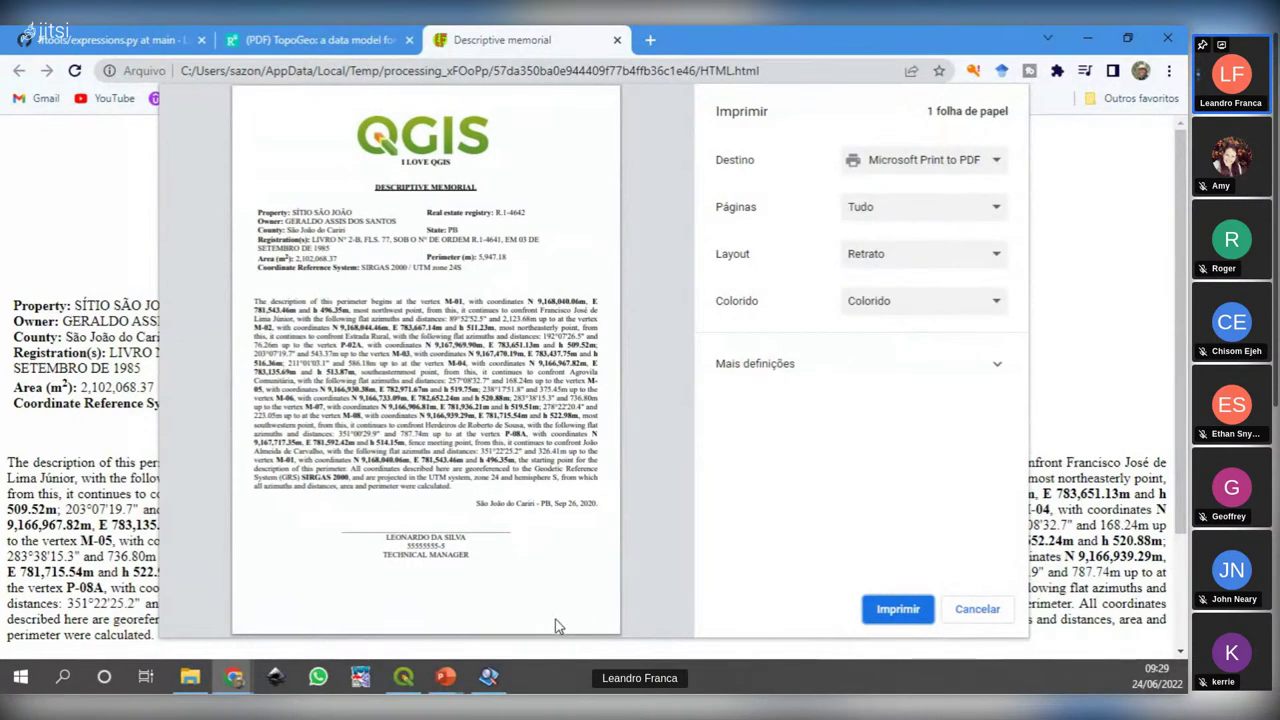
click(920, 605)
click(490, 678)
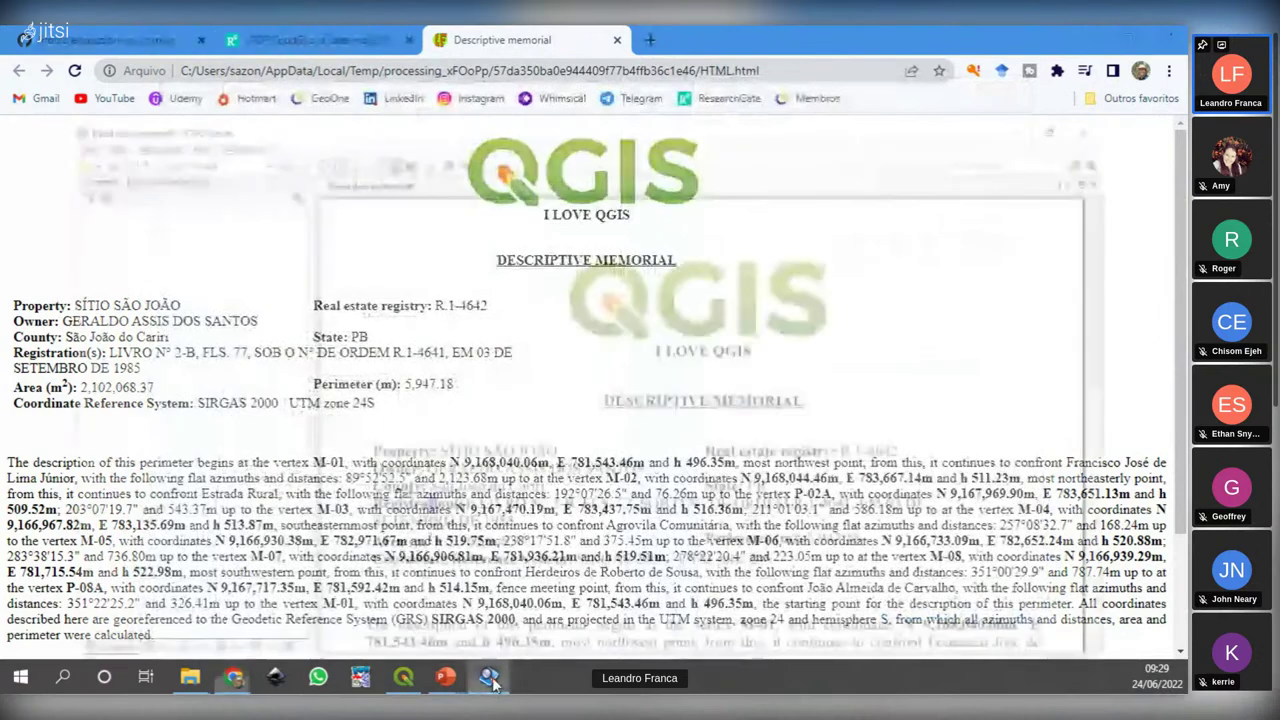
scroll(710, 437, down, 3)
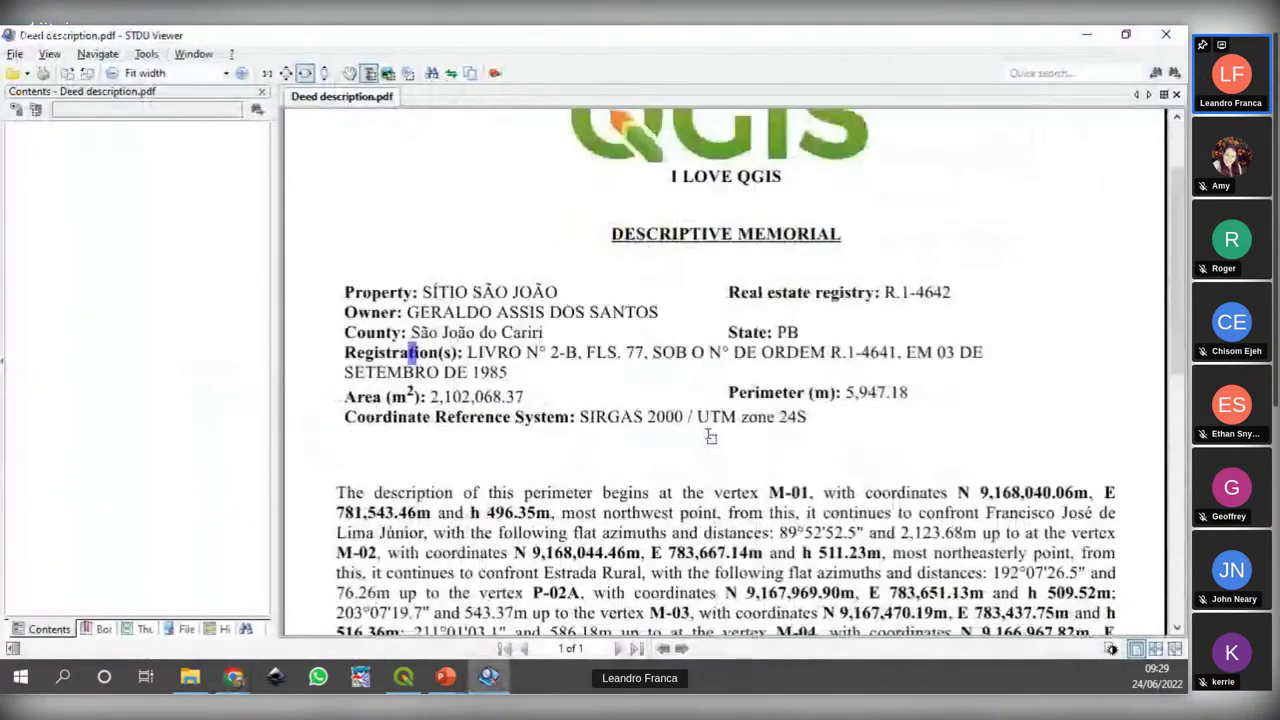
scroll(705, 438, down, 3)
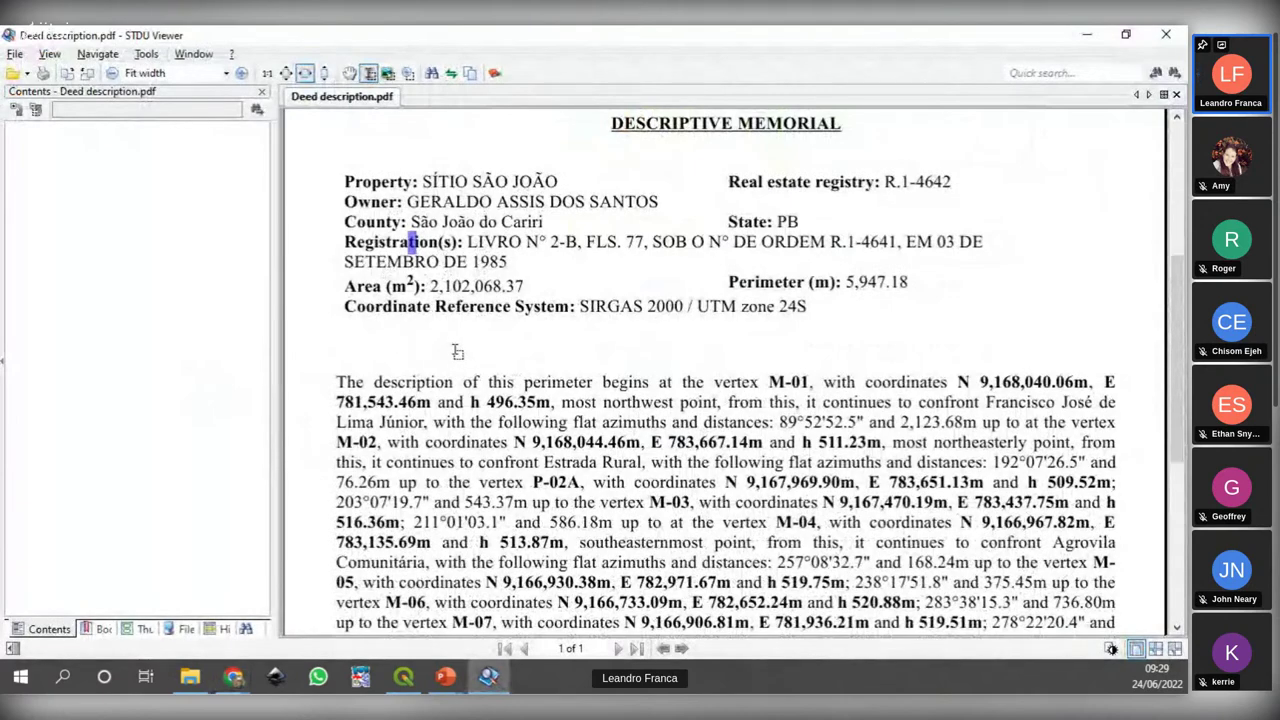
Step: Read through the deed description PDF, checking the perimeter text, the UTM zone and hemisphere statement, the signature block and the header
scroll(456, 351, down, 3)
scroll(456, 351, down, 3)
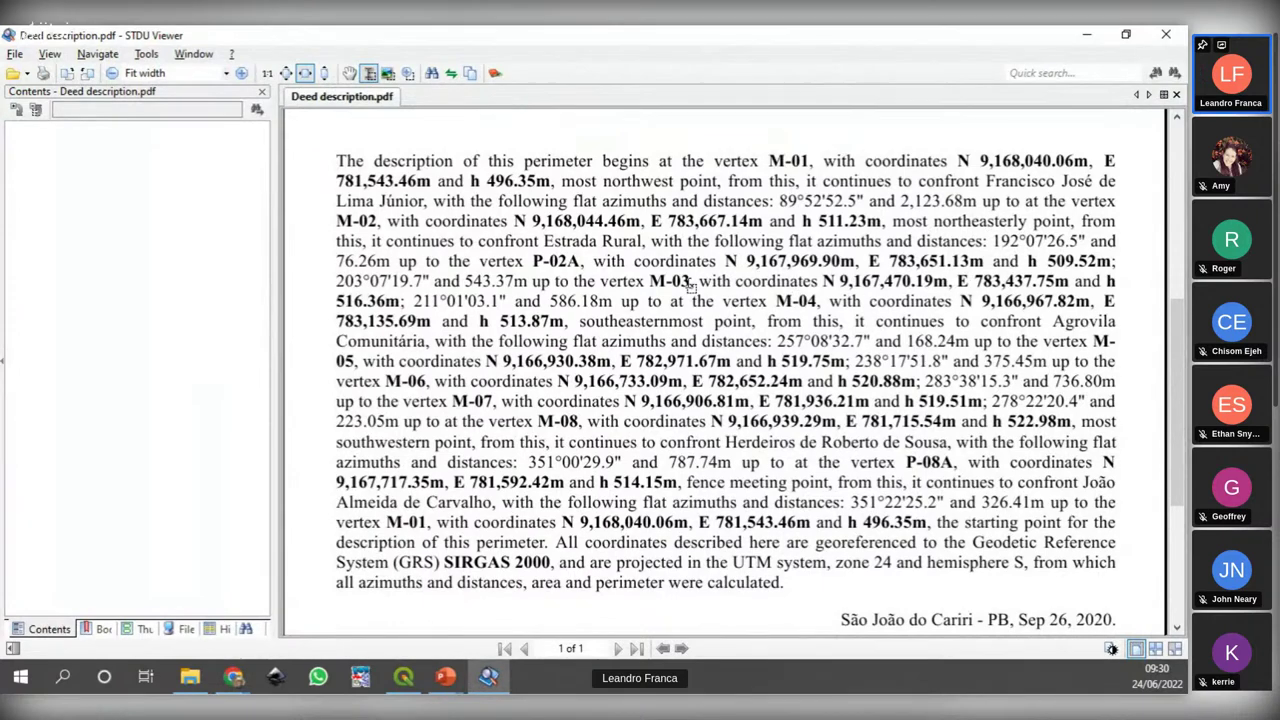
scroll(688, 284, down, 2)
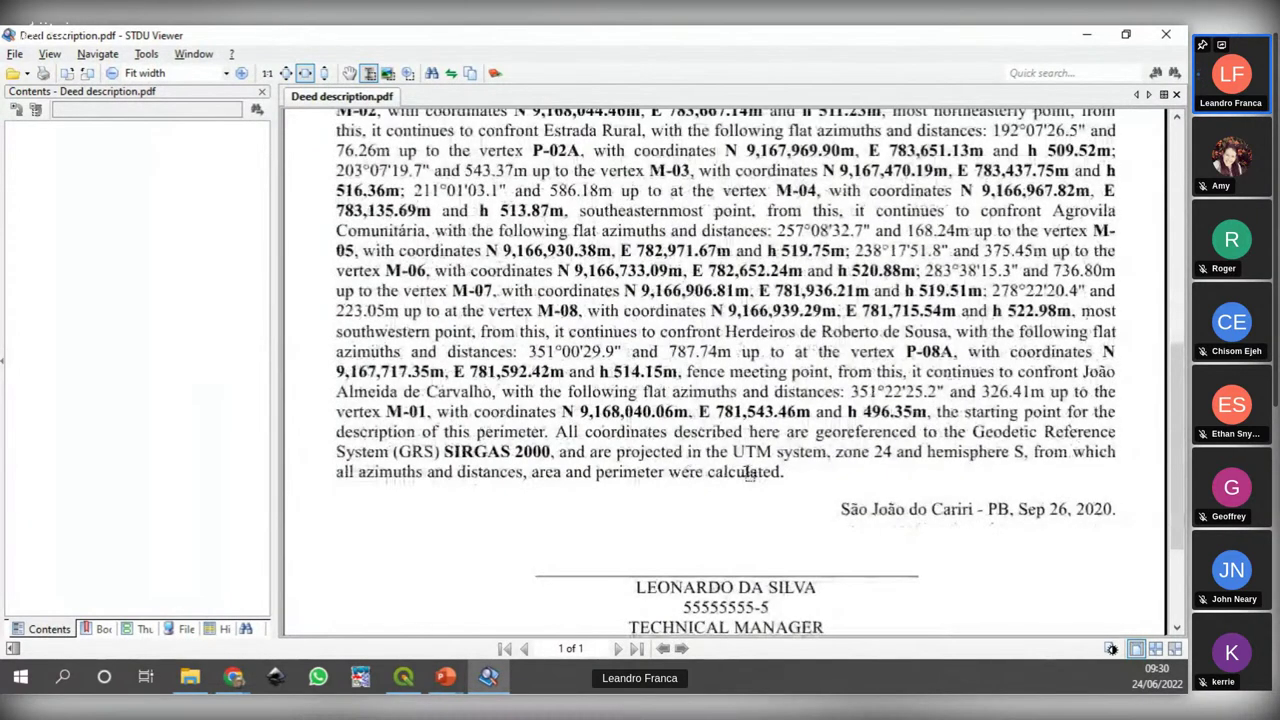
drag(740, 451, 1028, 455)
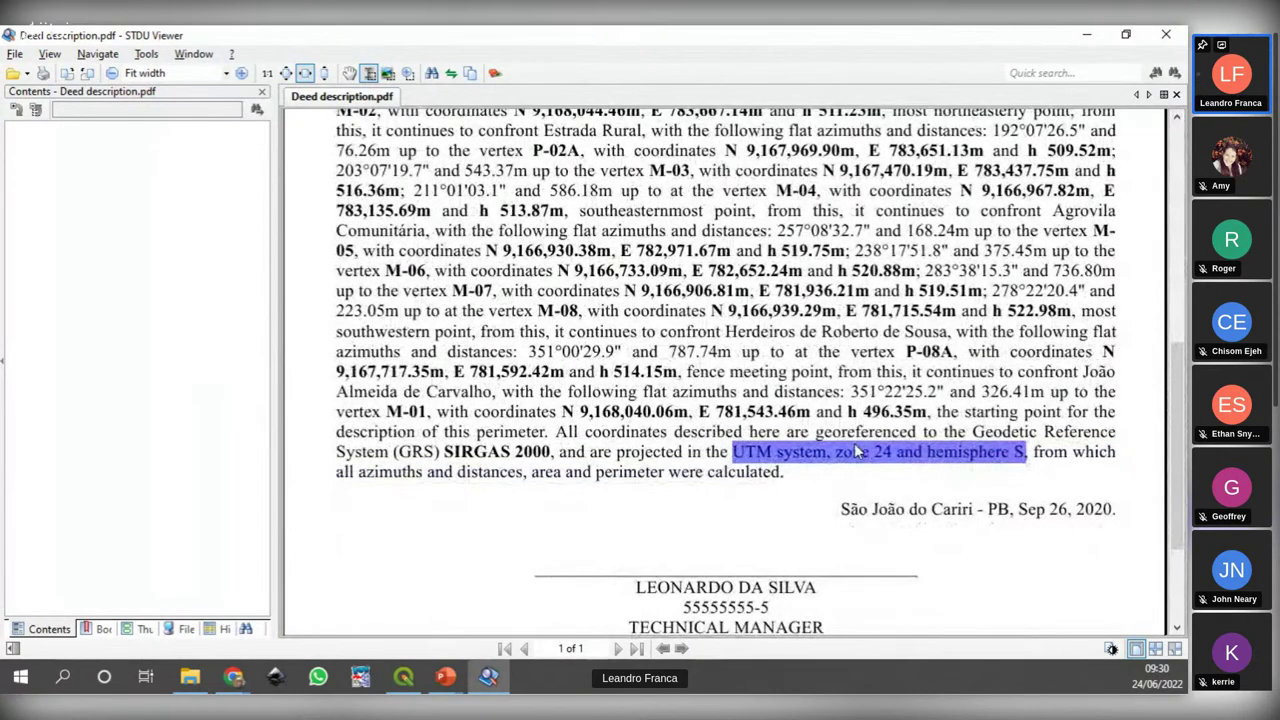
scroll(855, 451, down, 2)
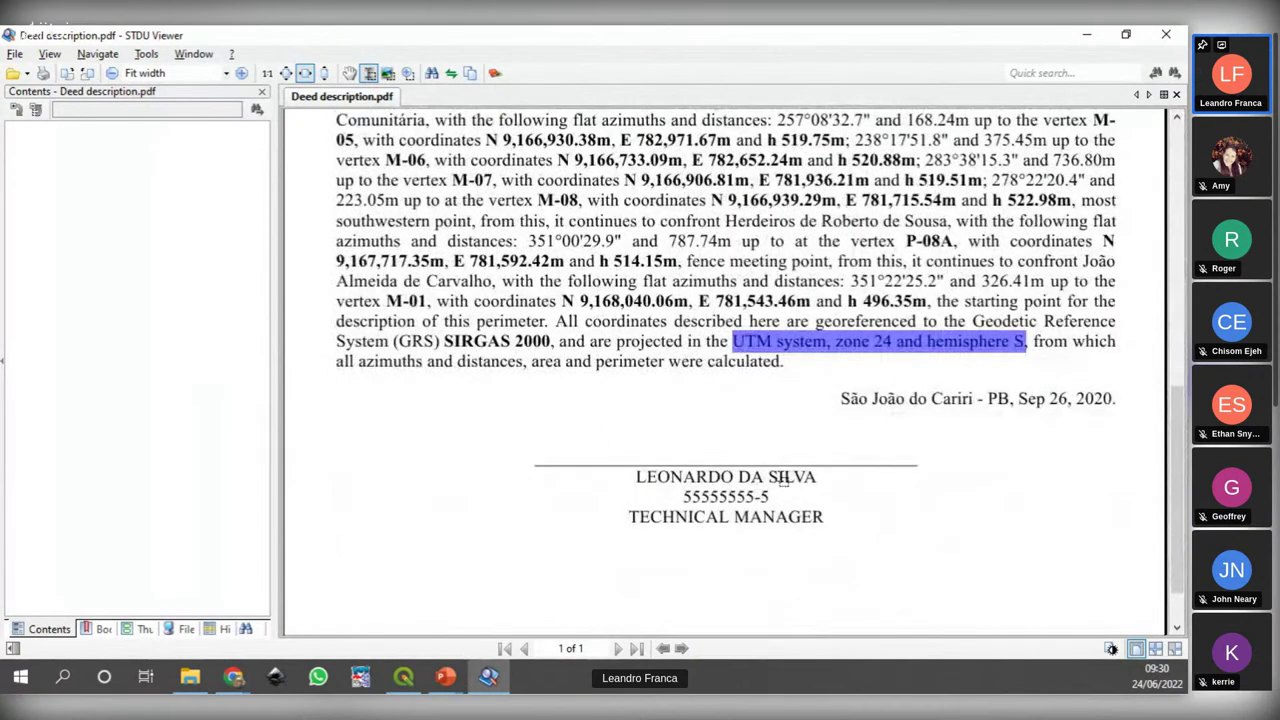
scroll(784, 481, up, 10)
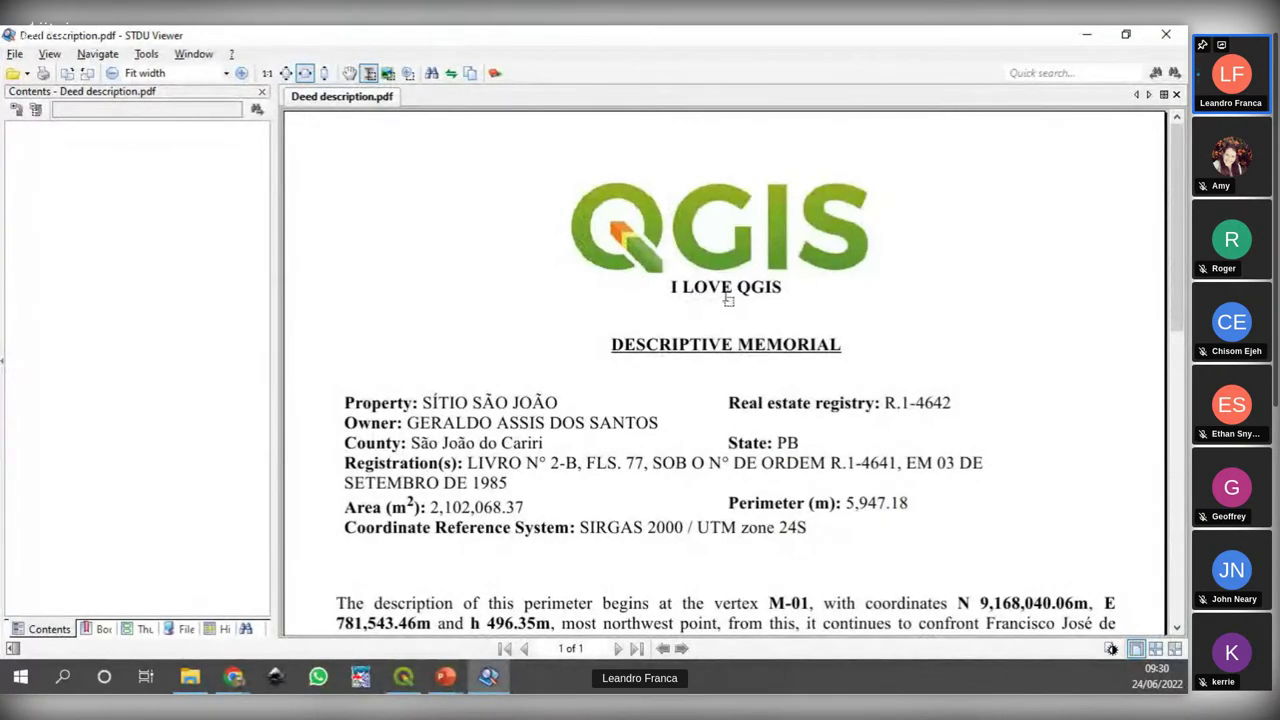
scroll(565, 395, down, 5)
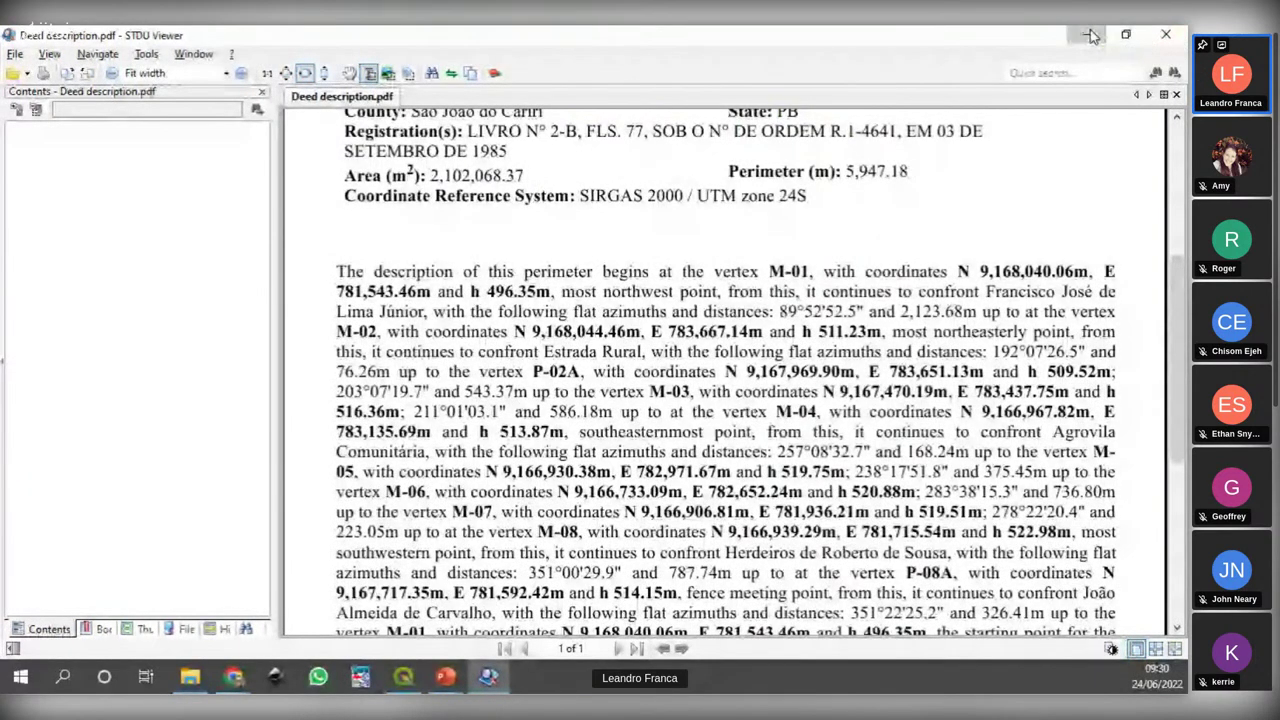
Step: Return to QGIS and open the Area and perimeter report algorithm from the LF Tools Documents group
click(1087, 34)
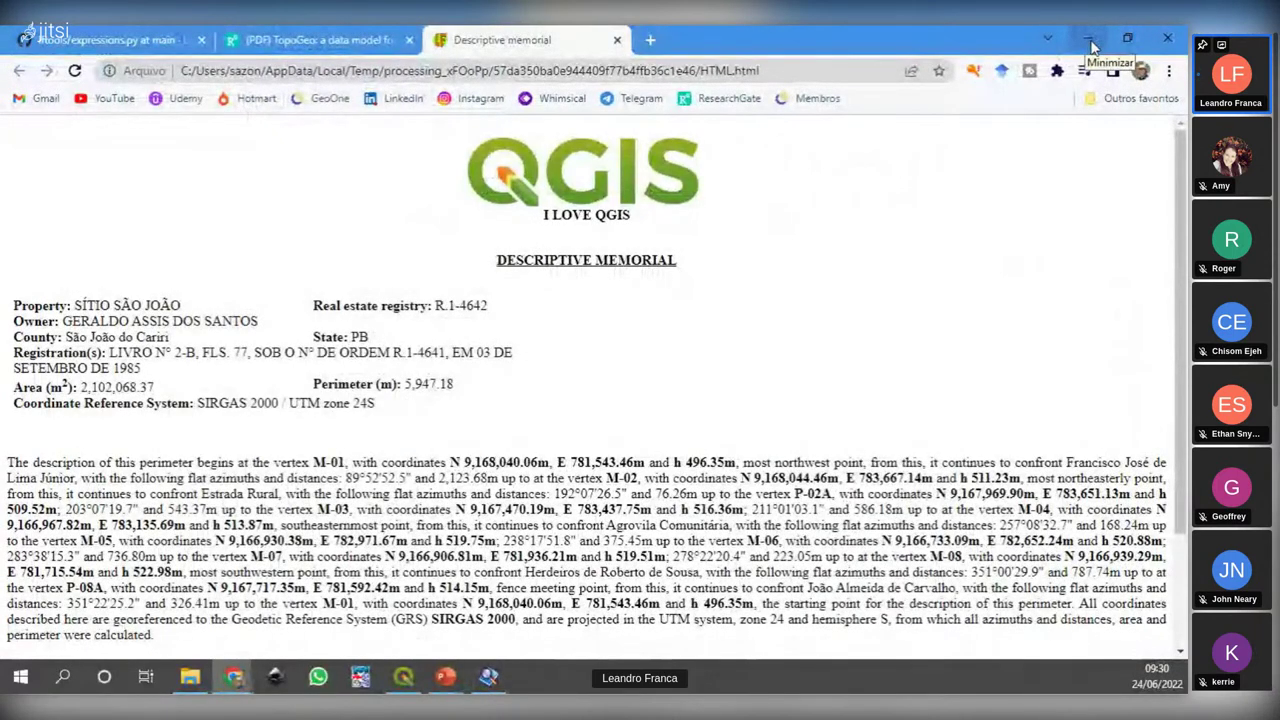
click(1090, 44)
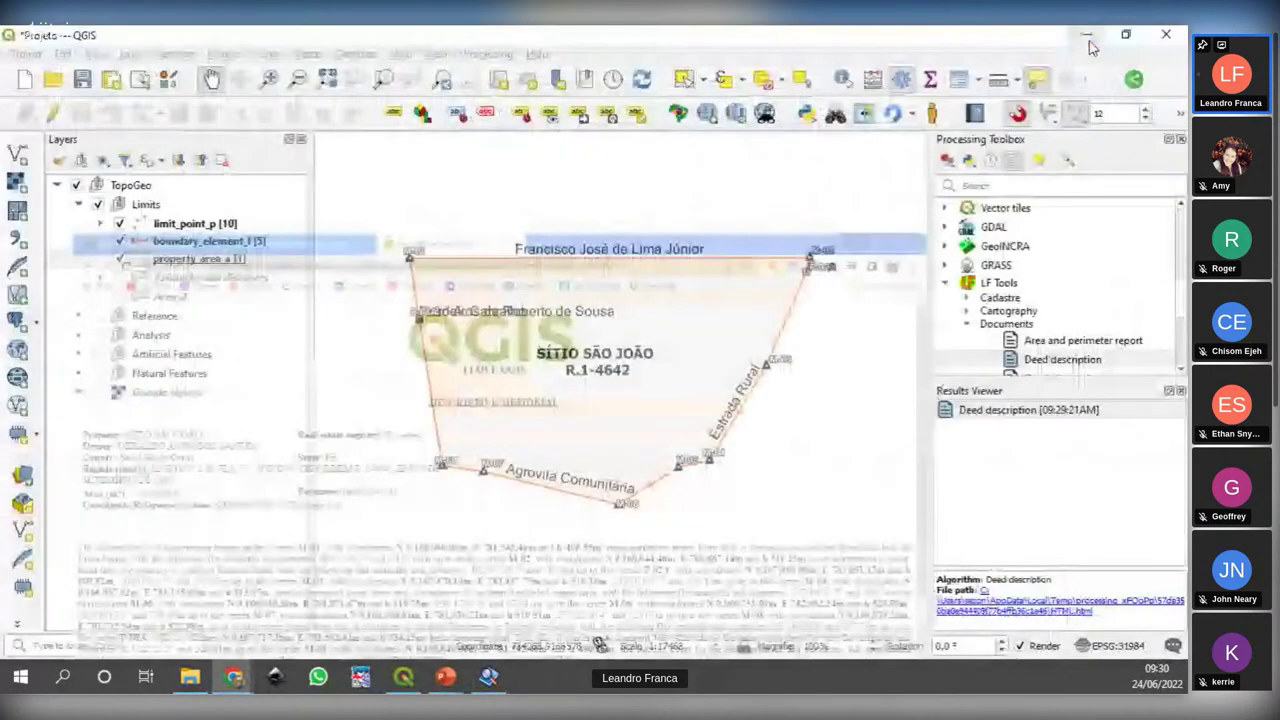
click(1180, 391)
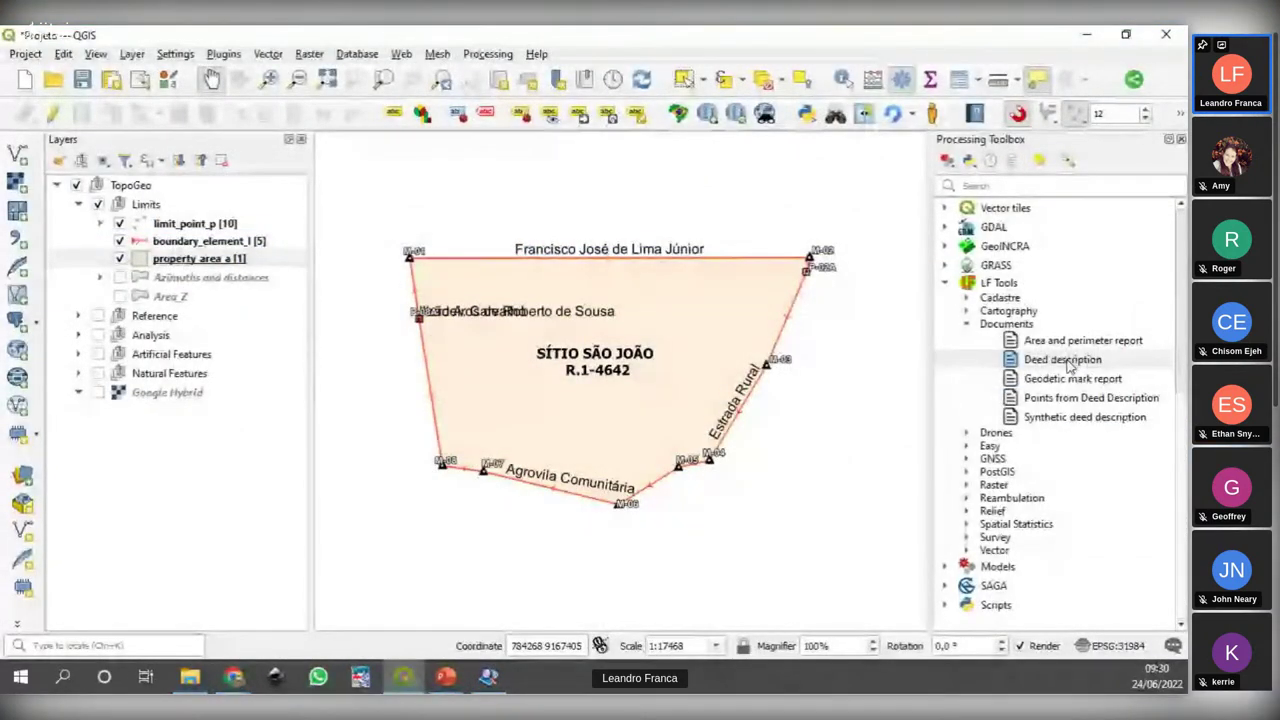
click(1068, 363)
click(1046, 345)
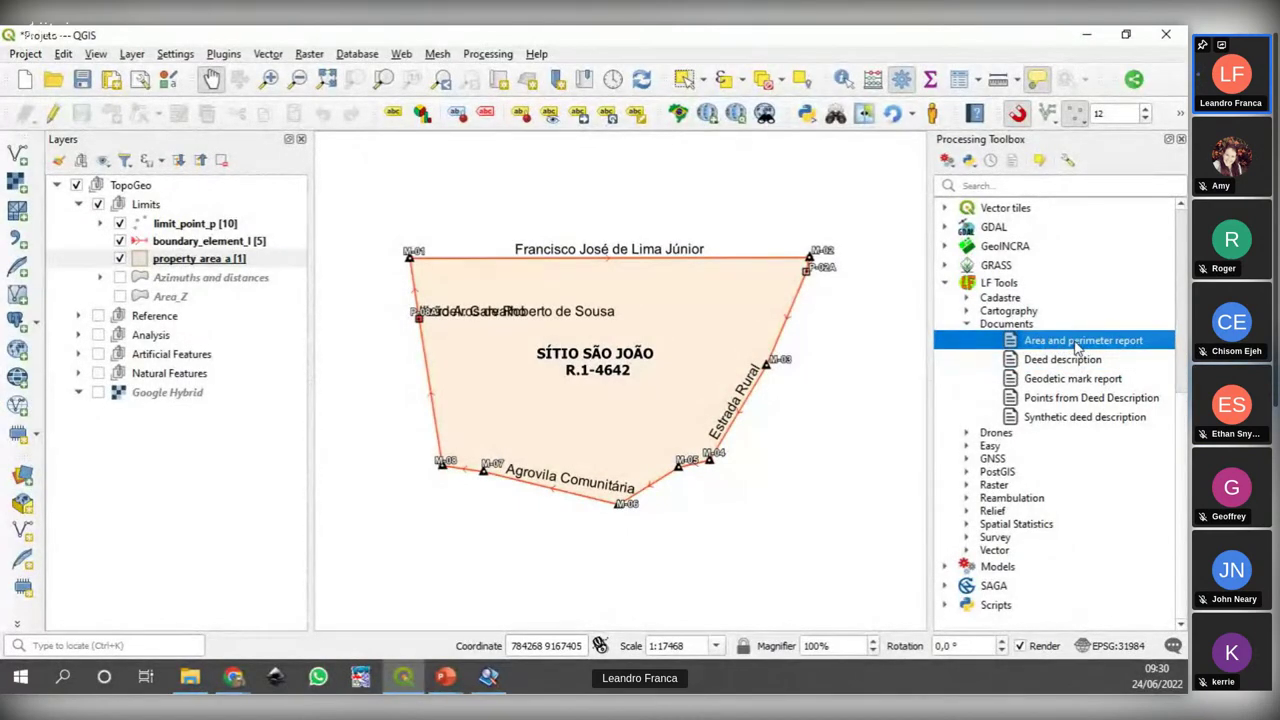
double_click(1076, 345)
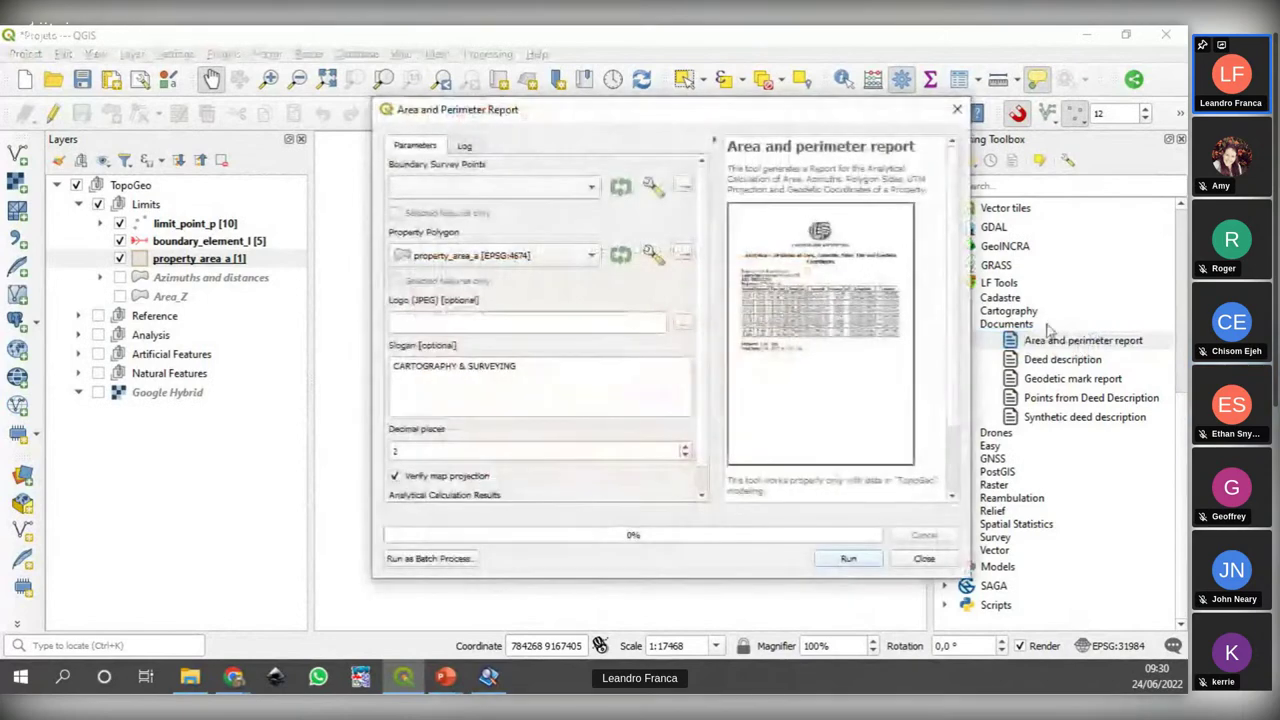
Step: Run the area and perimeter report with limit_point_p as boundary survey points and property_area_a as property polygon, output to a temporary file
drag(849, 114, 809, 116)
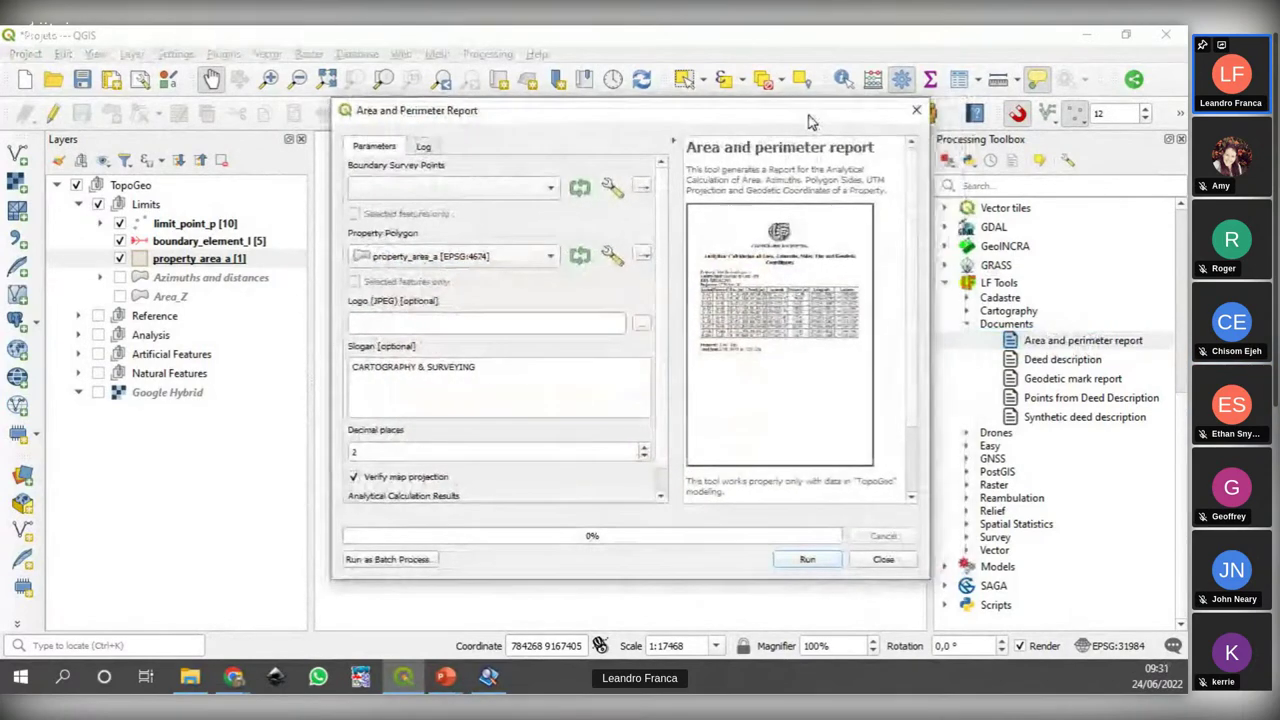
click(519, 192)
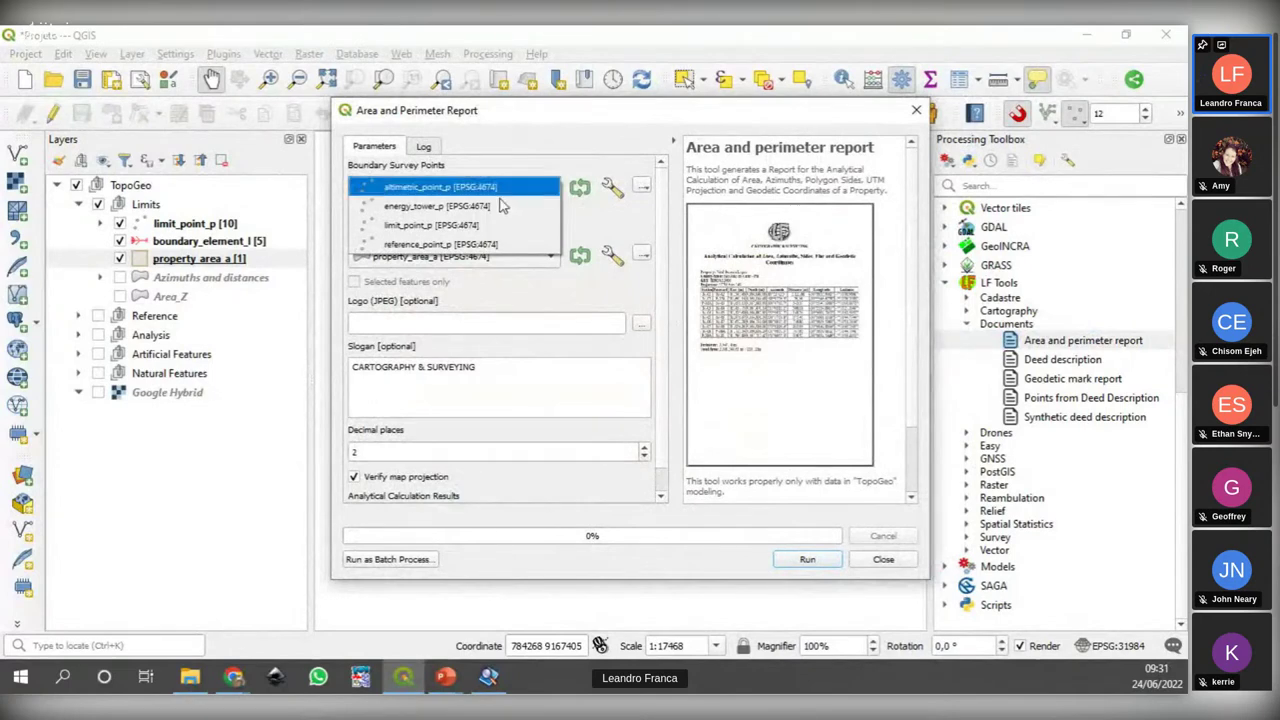
click(450, 226)
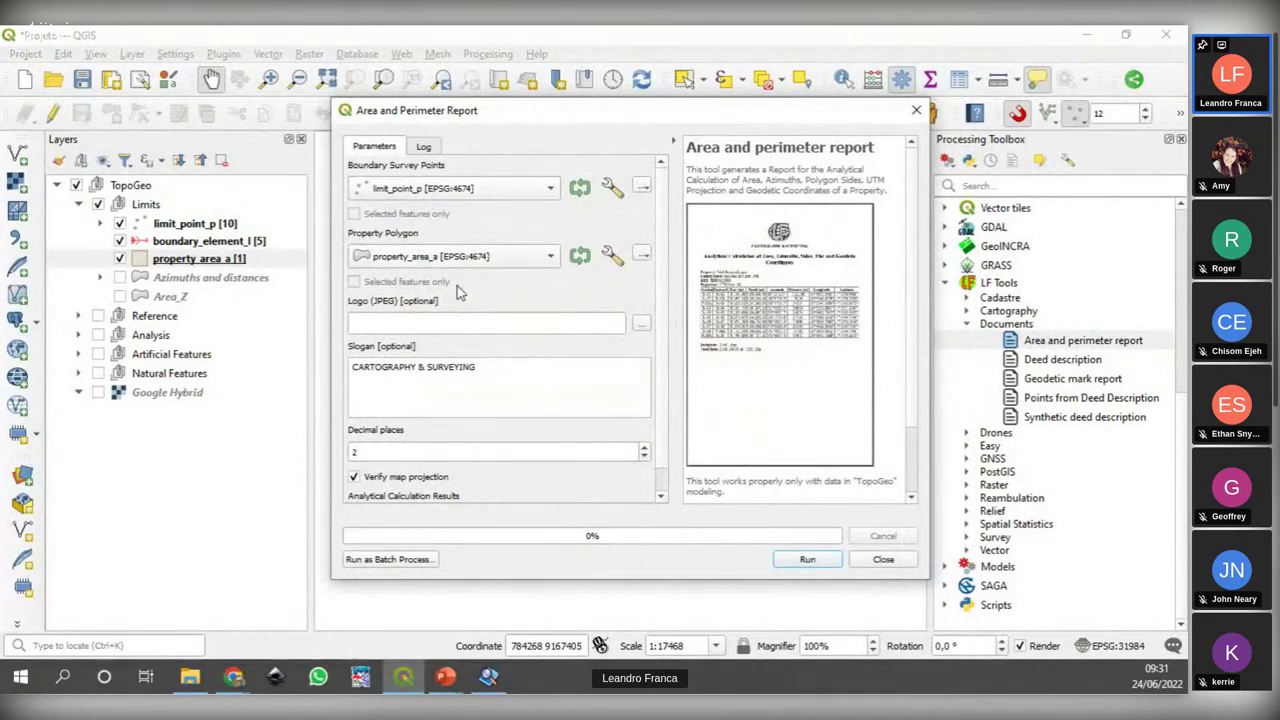
scroll(660, 316, down, 1)
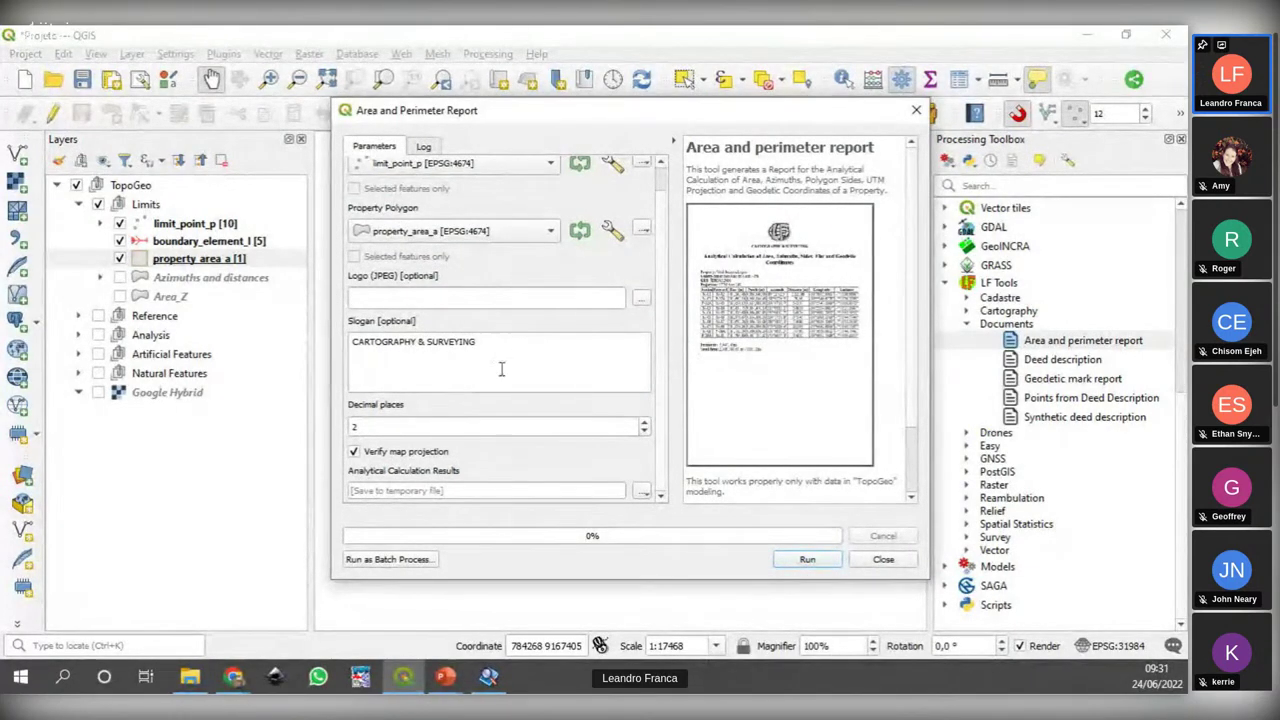
click(805, 560)
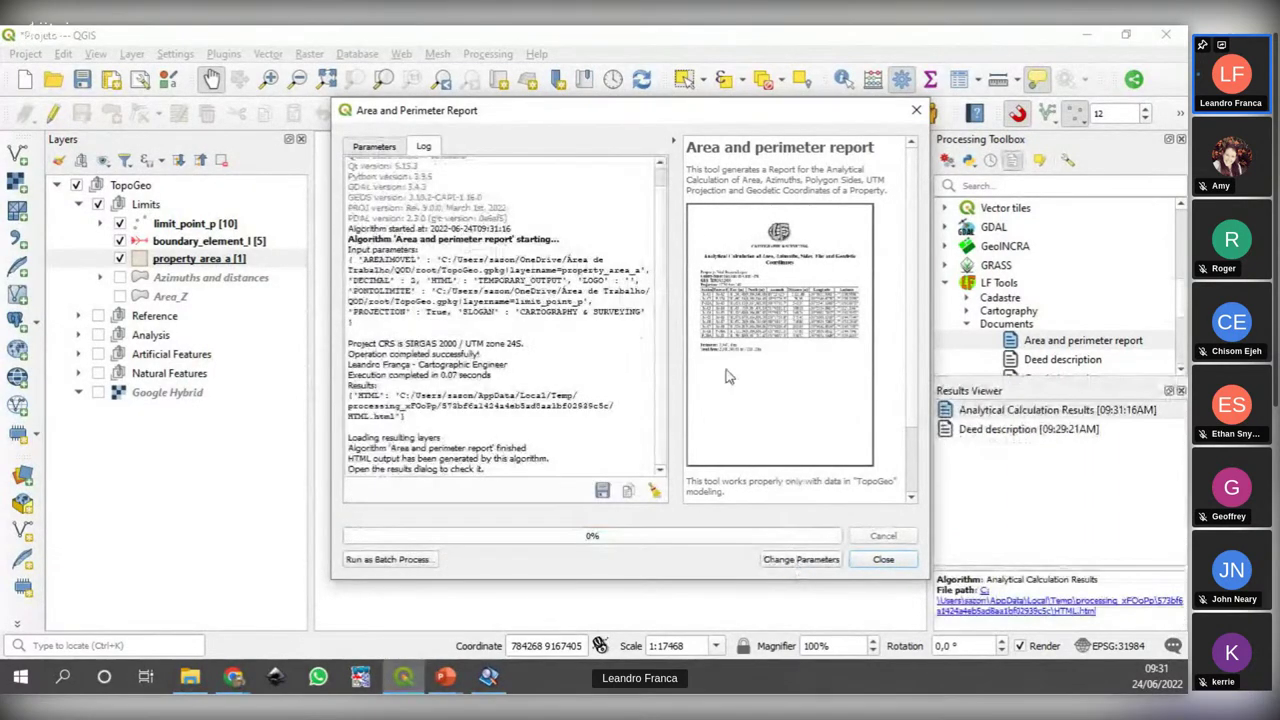
Step: Open the Analytical Calculation Results in the browser and review the table of azimuths, distances and coordinates
drag(555, 129, 481, 124)
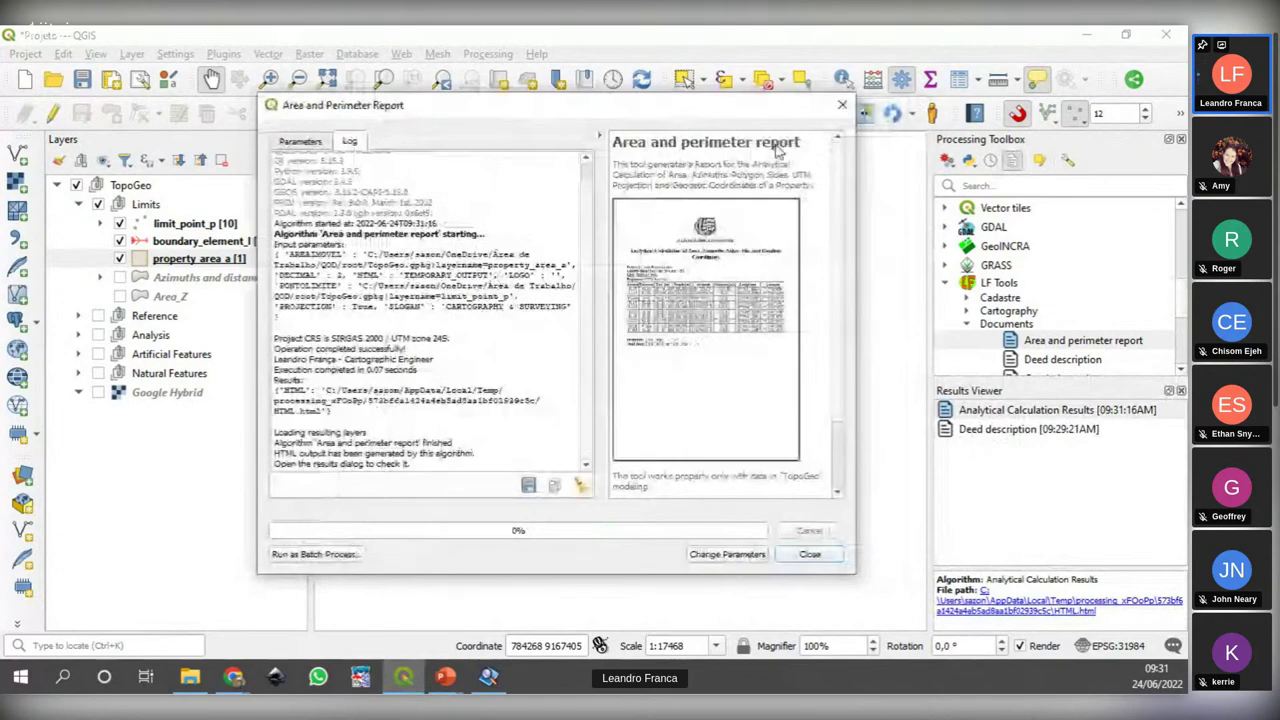
click(998, 416)
double_click(1013, 414)
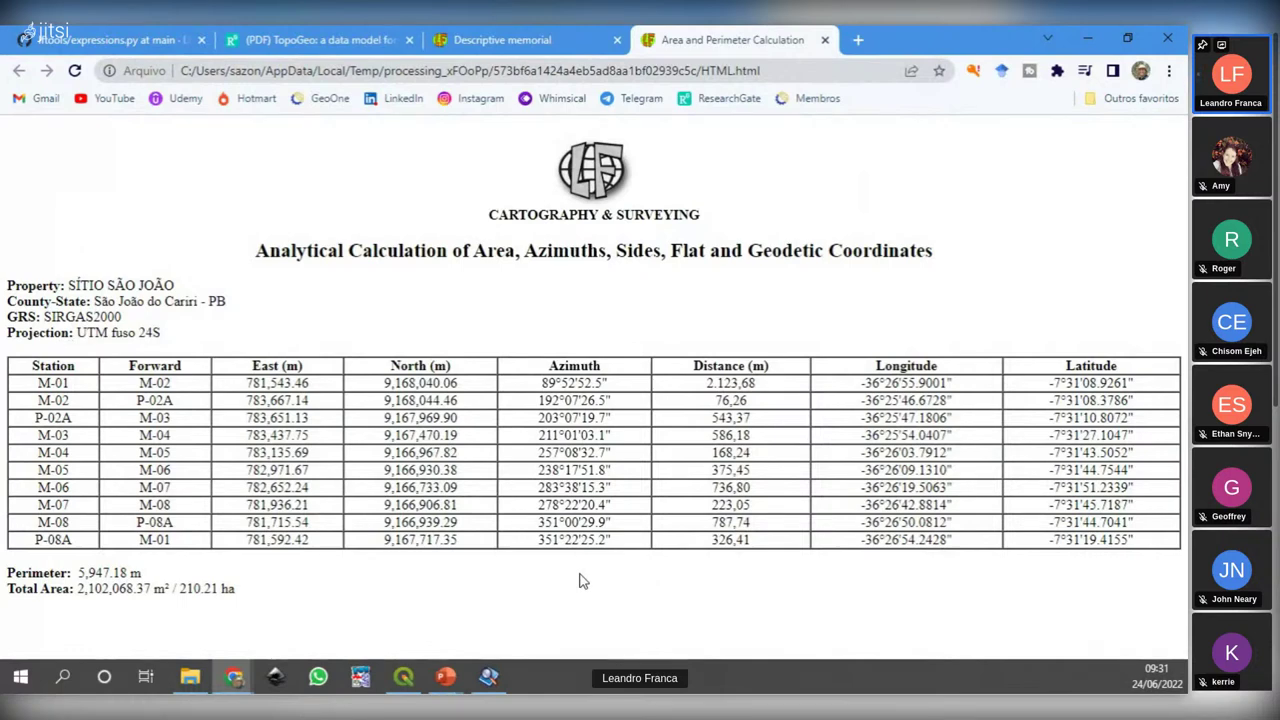
Step: Close the area and perimeter calculation page, go back to QGIS and close the Area and Perimeter Report dialog
click(824, 40)
click(824, 40)
key(alt+Tab)
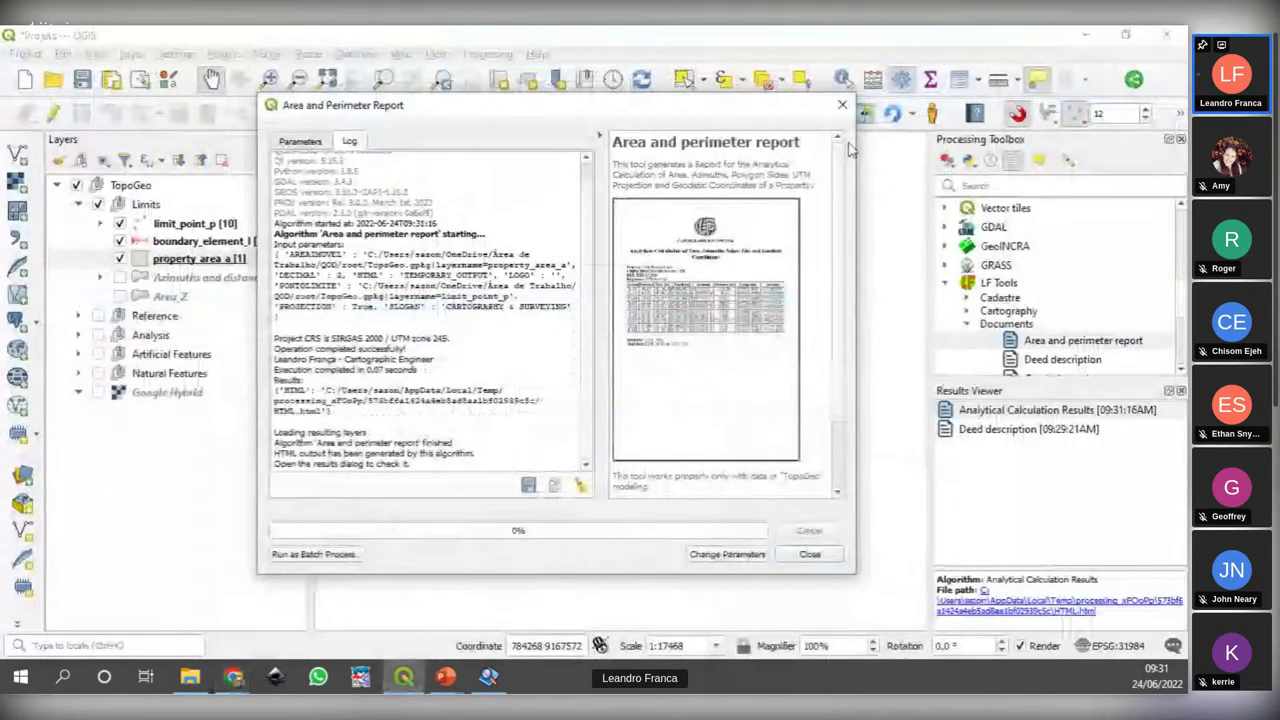
click(842, 104)
Step: Apply the mapa principal map theme and bring the M-04 geodetic mark into close view
scroll(987, 305, down, 2)
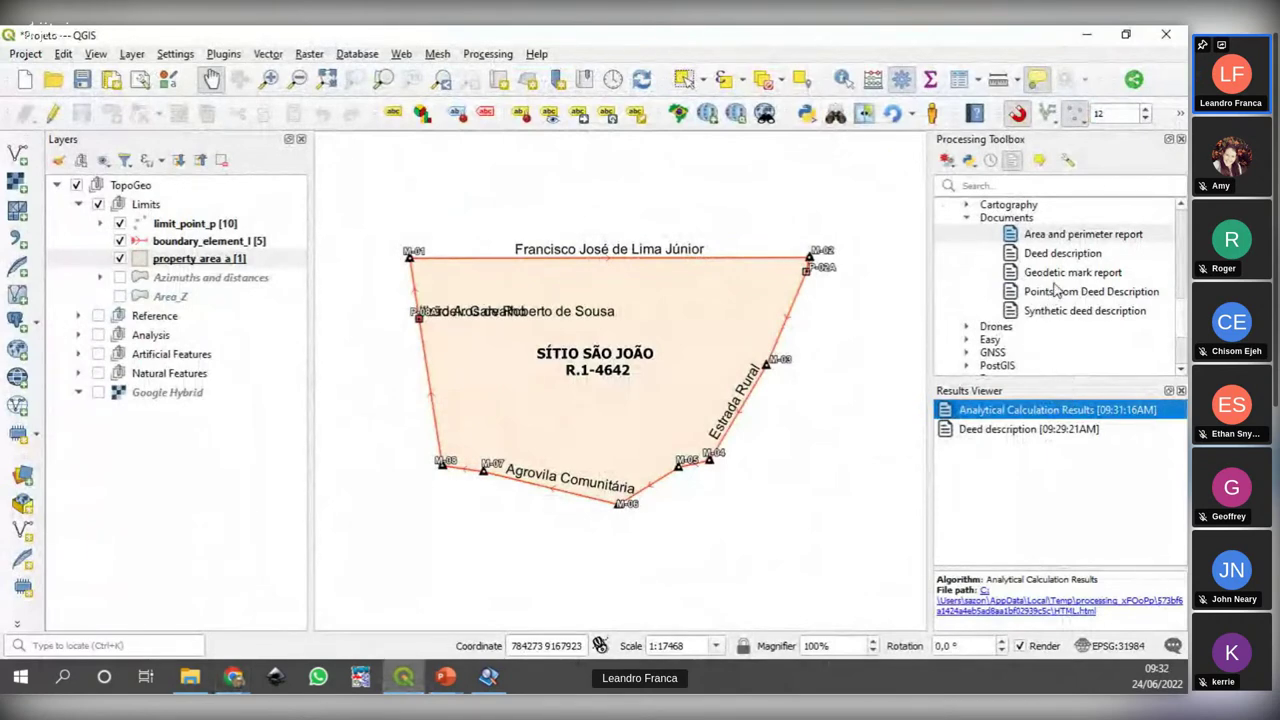
click(103, 161)
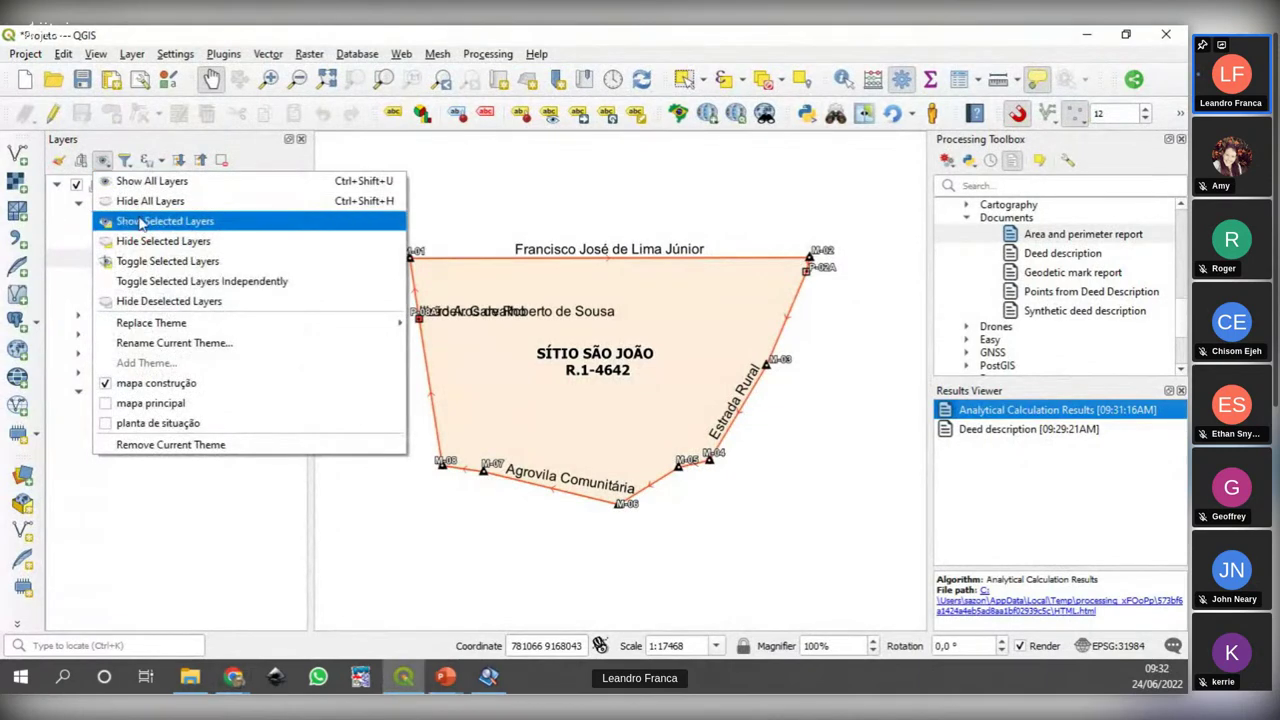
click(107, 408)
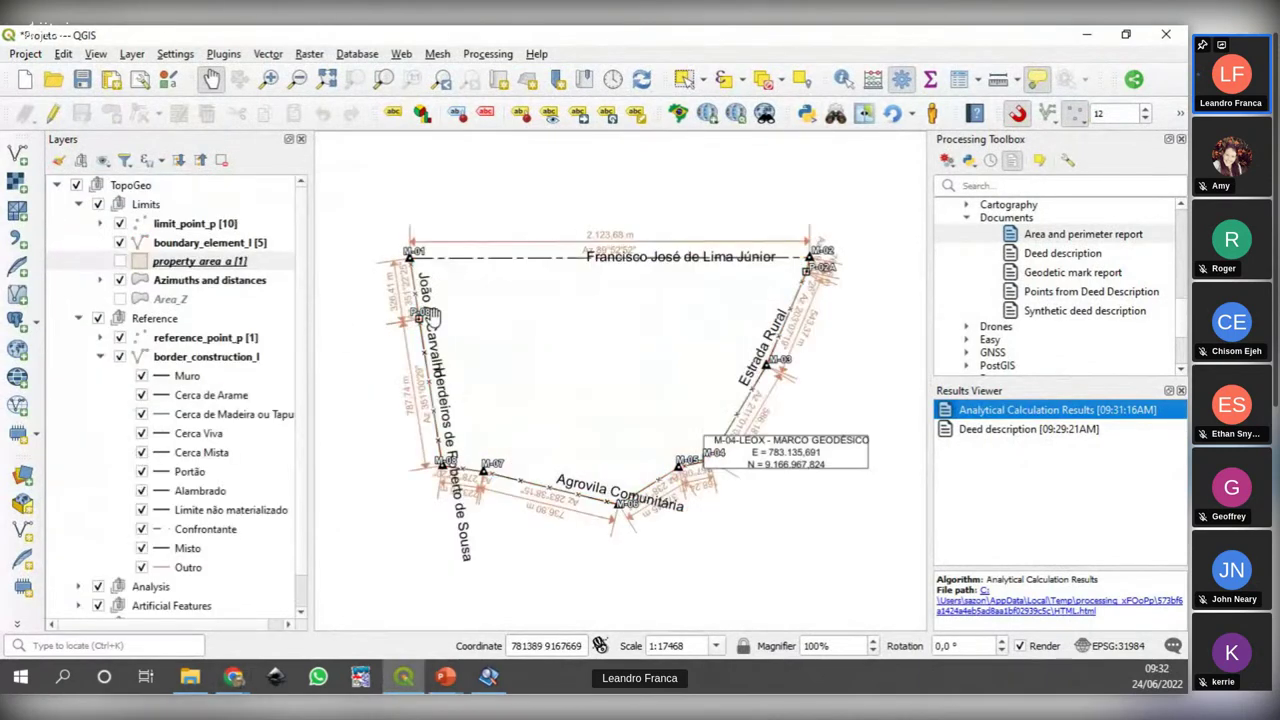
drag(599, 380, 611, 390)
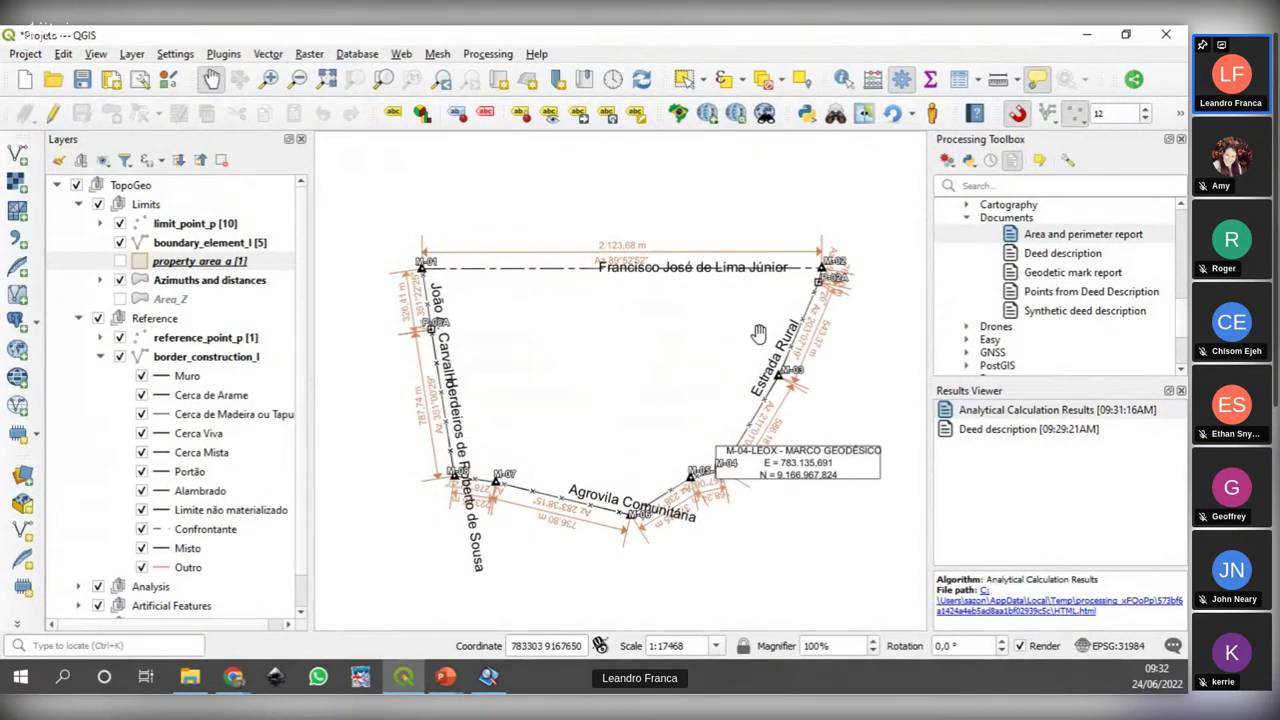
drag(525, 372, 514, 360)
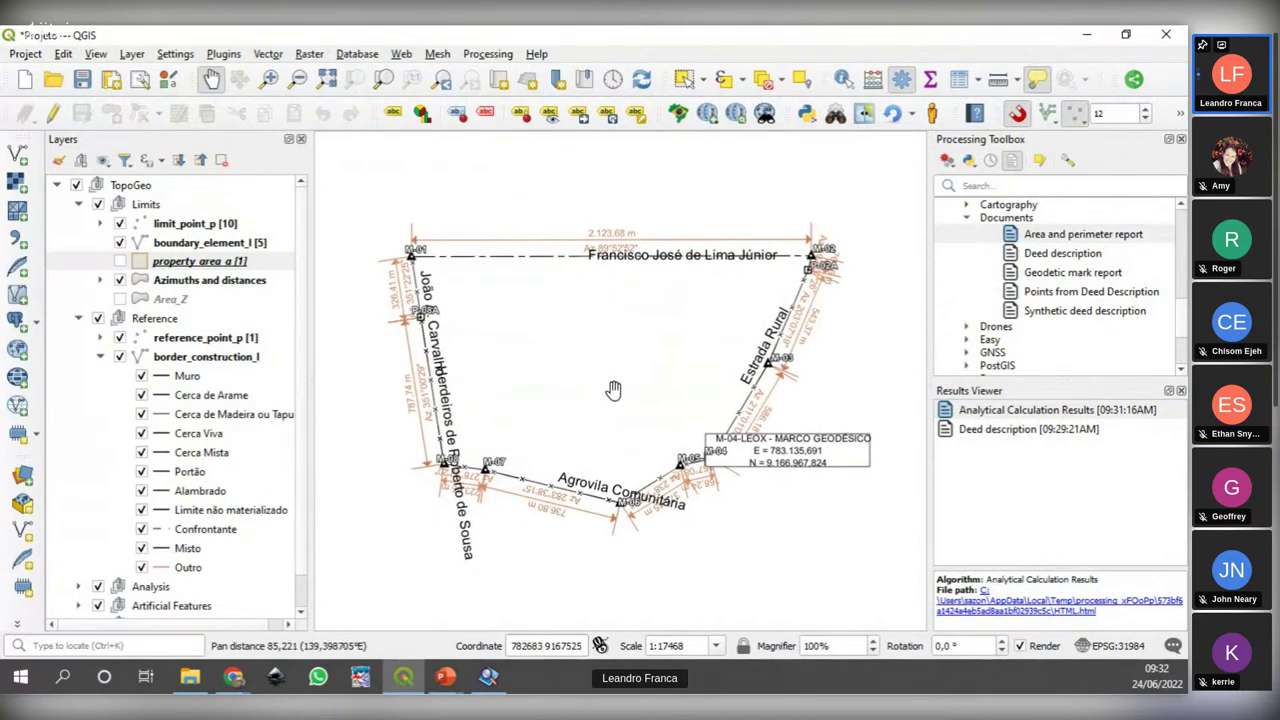
scroll(713, 465, up, 2)
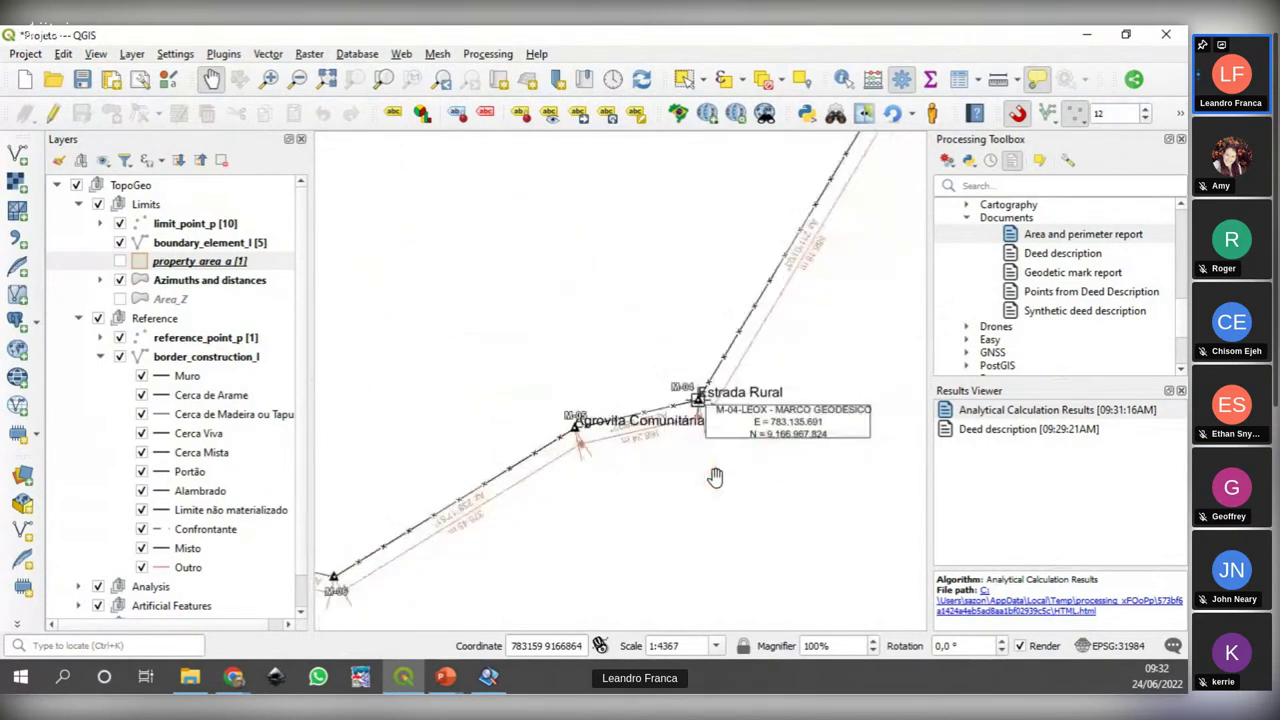
drag(713, 470, 669, 445)
scroll(705, 410, up, 1)
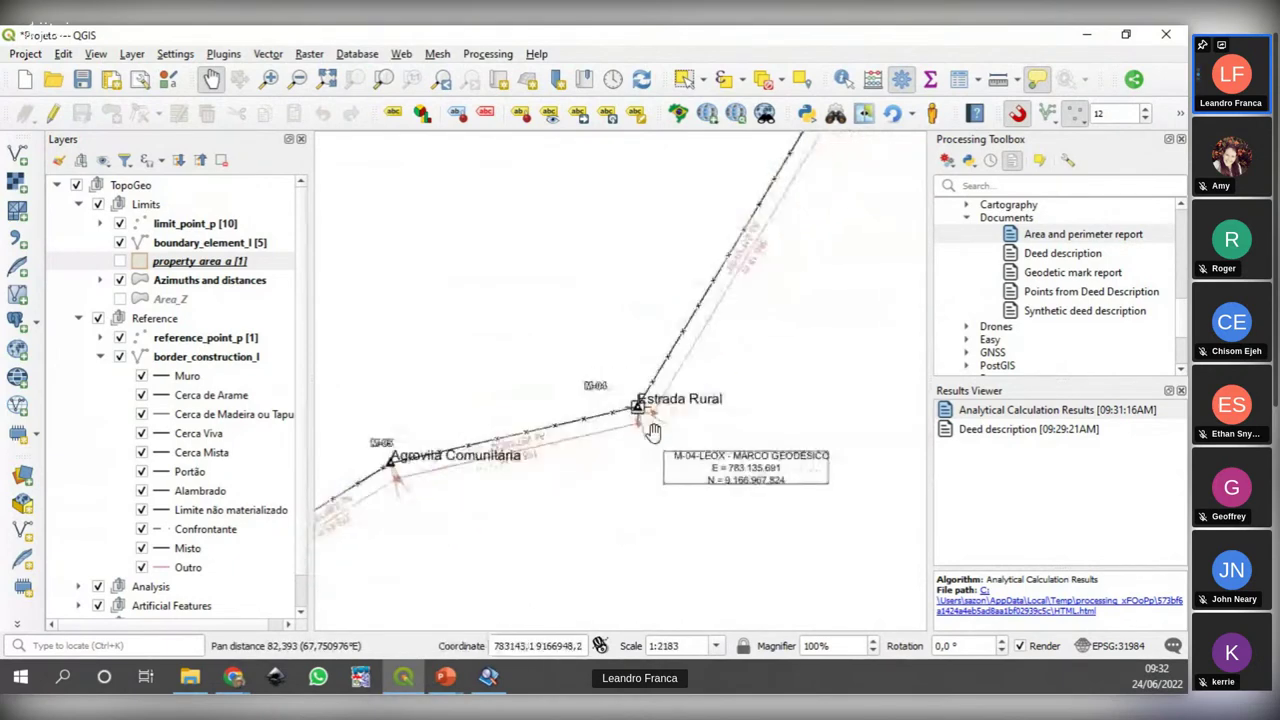
Step: Hide limit_point_p, boundary_element_l, Azimuths and distances, and border_construction_l to isolate the reference point
click(128, 258)
click(120, 223)
click(120, 242)
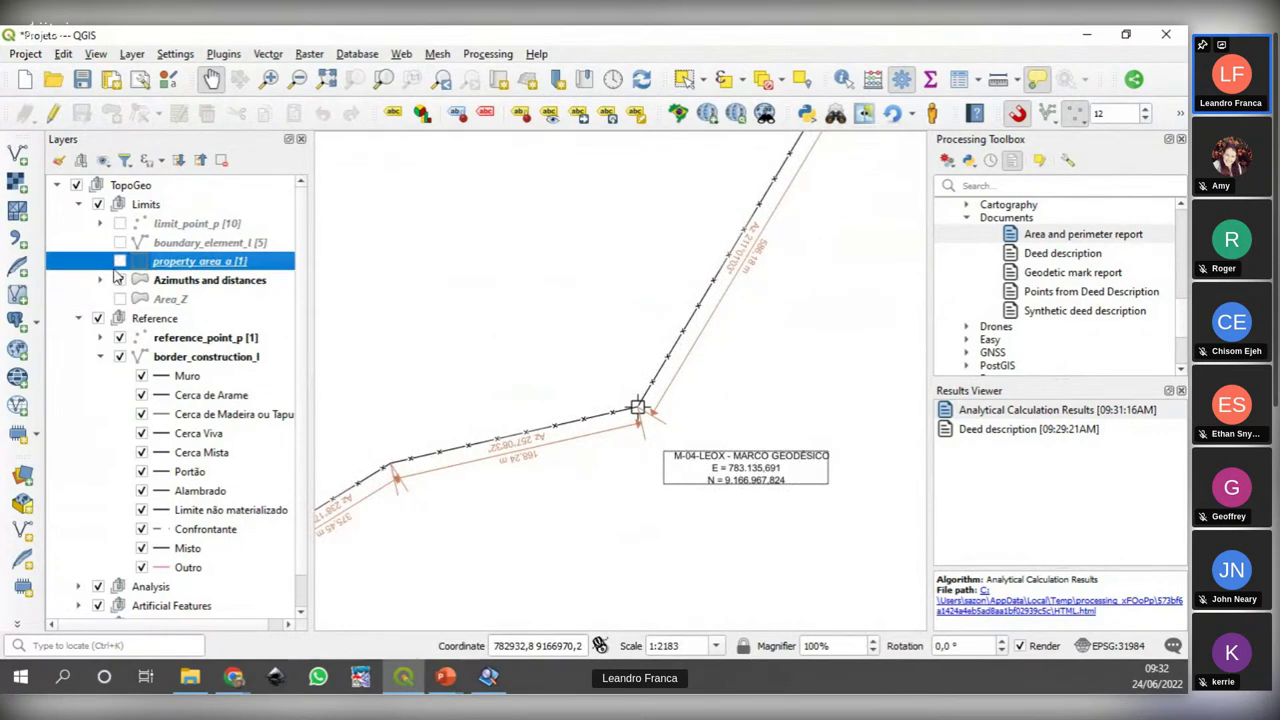
click(120, 280)
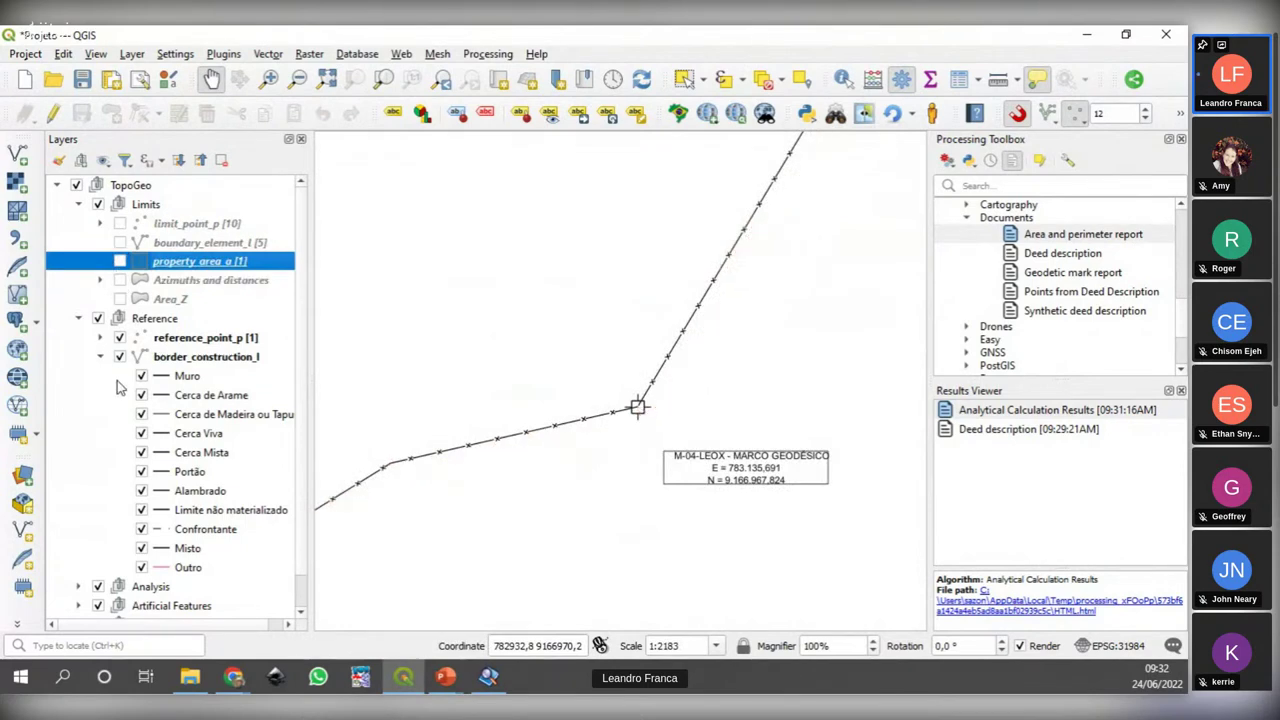
click(120, 357)
scroll(646, 437, up, 1)
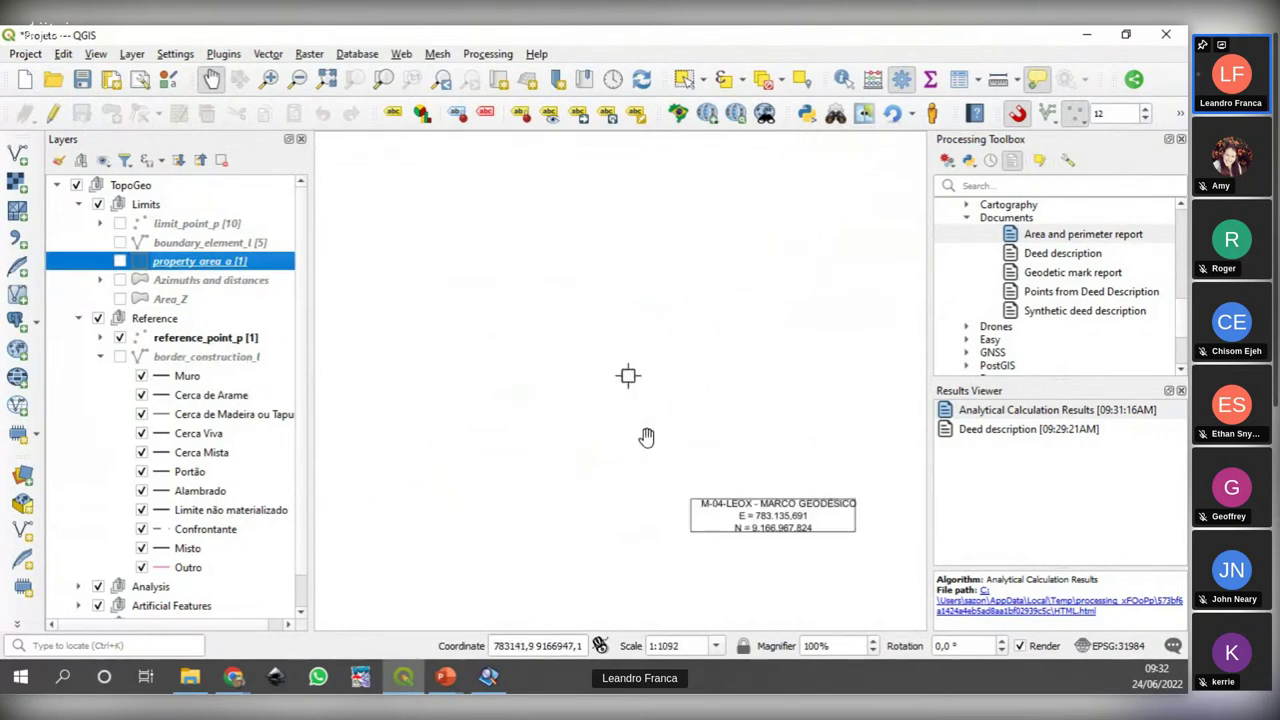
drag(646, 437, 573, 420)
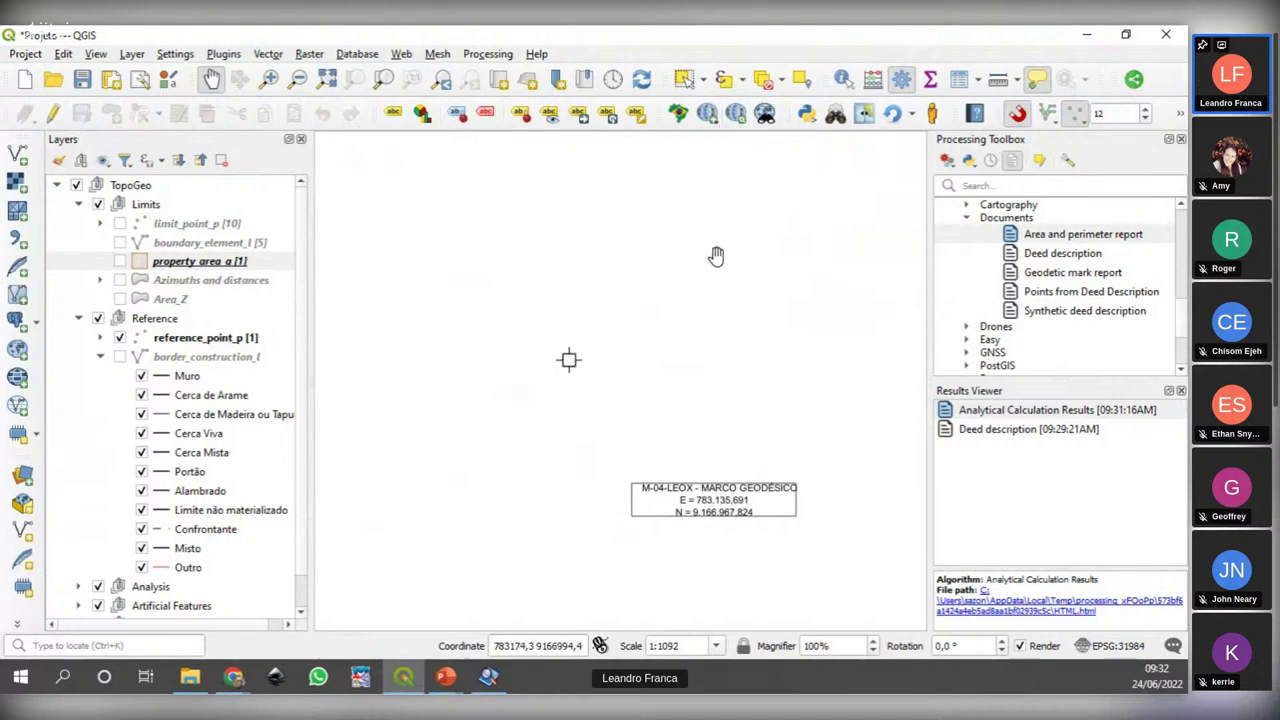
Step: Identify the M-04 reference point and review its description, coordinates, methodology, stages, images and responsibility attributes
click(843, 82)
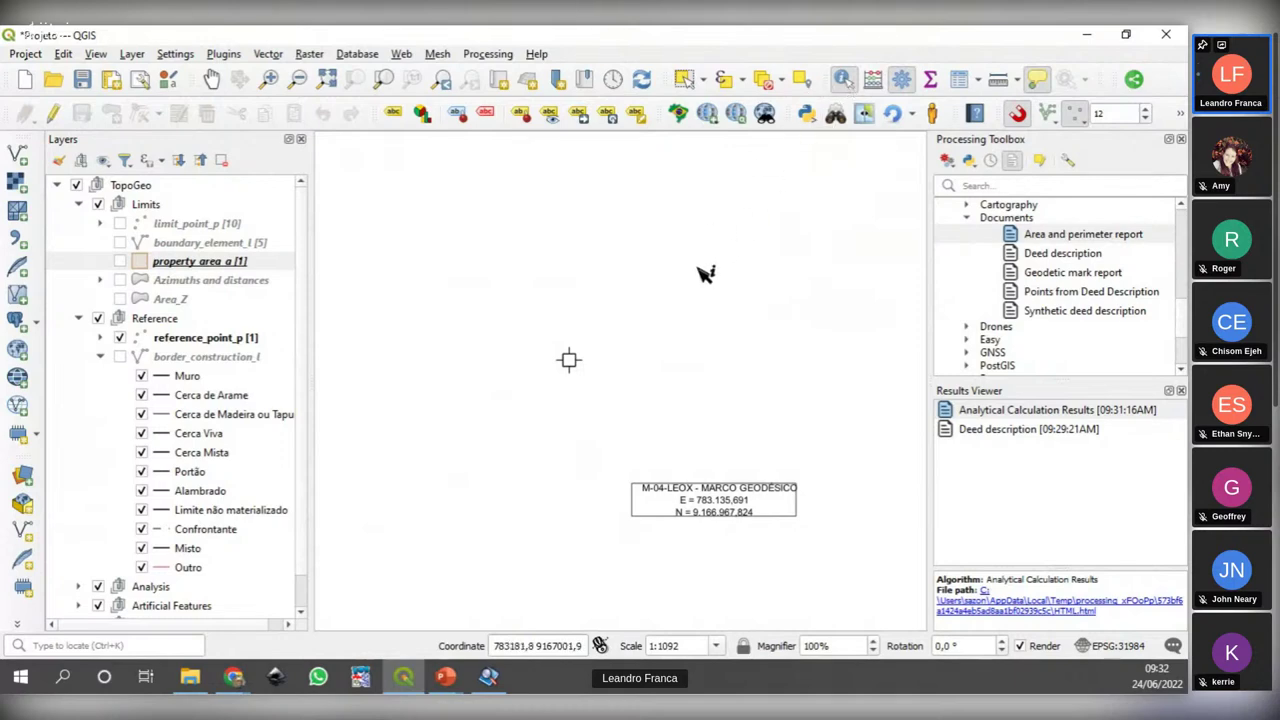
right_click(570, 362)
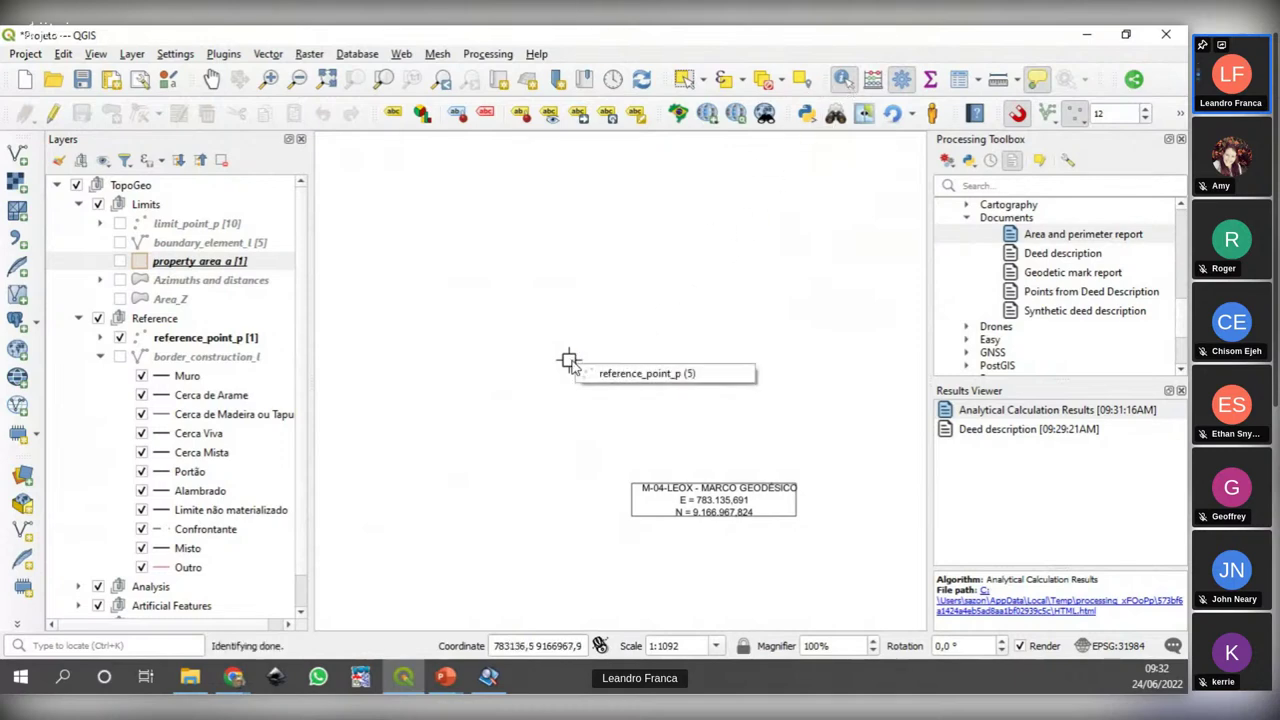
click(602, 374)
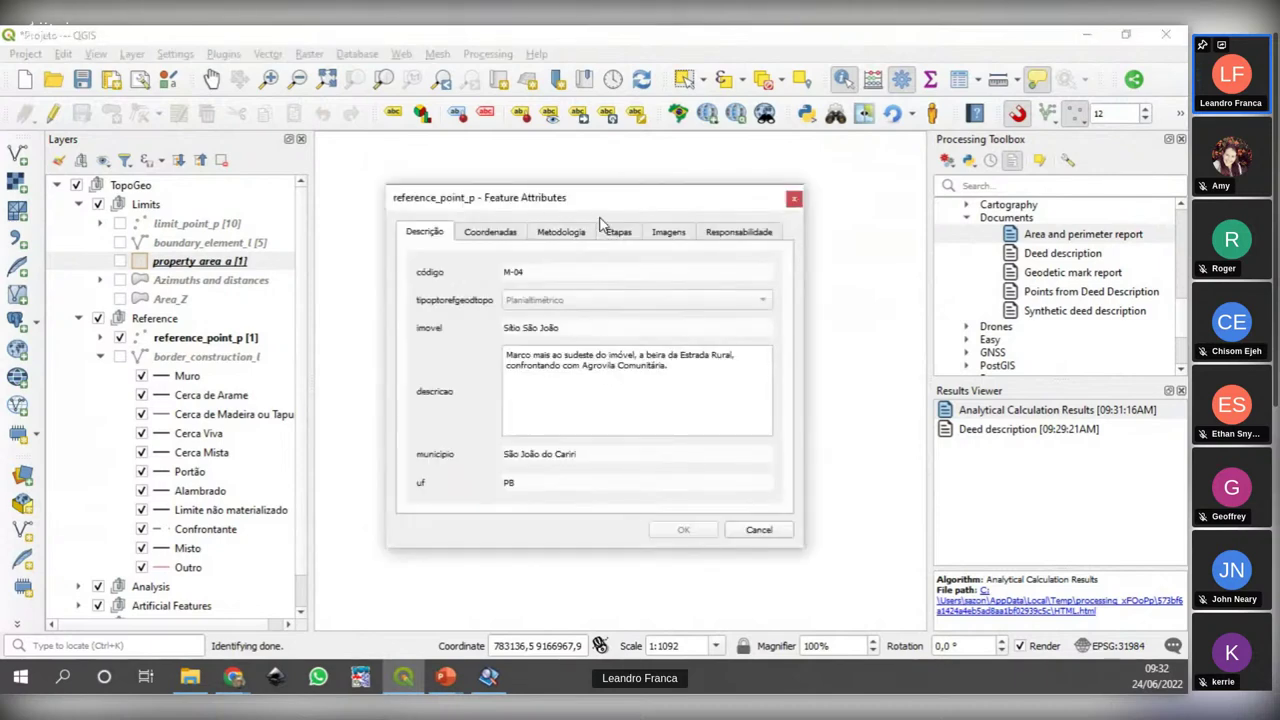
drag(598, 511, 602, 586)
click(512, 194)
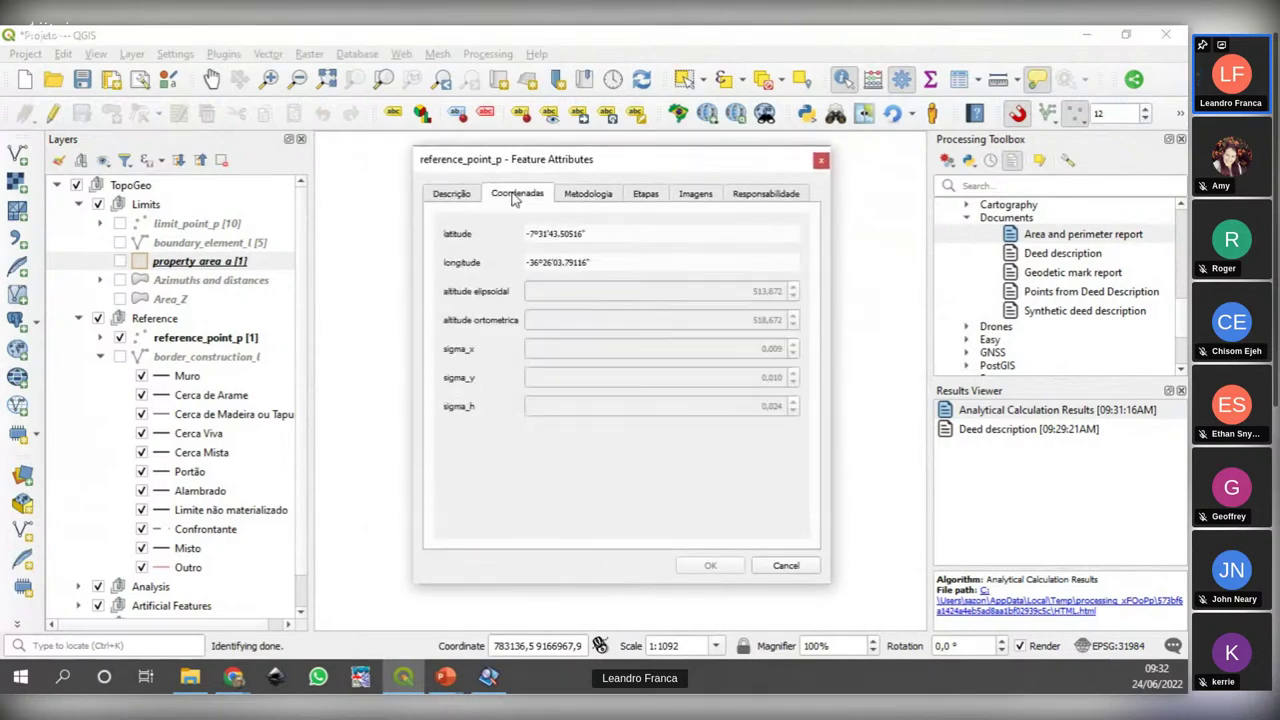
click(585, 198)
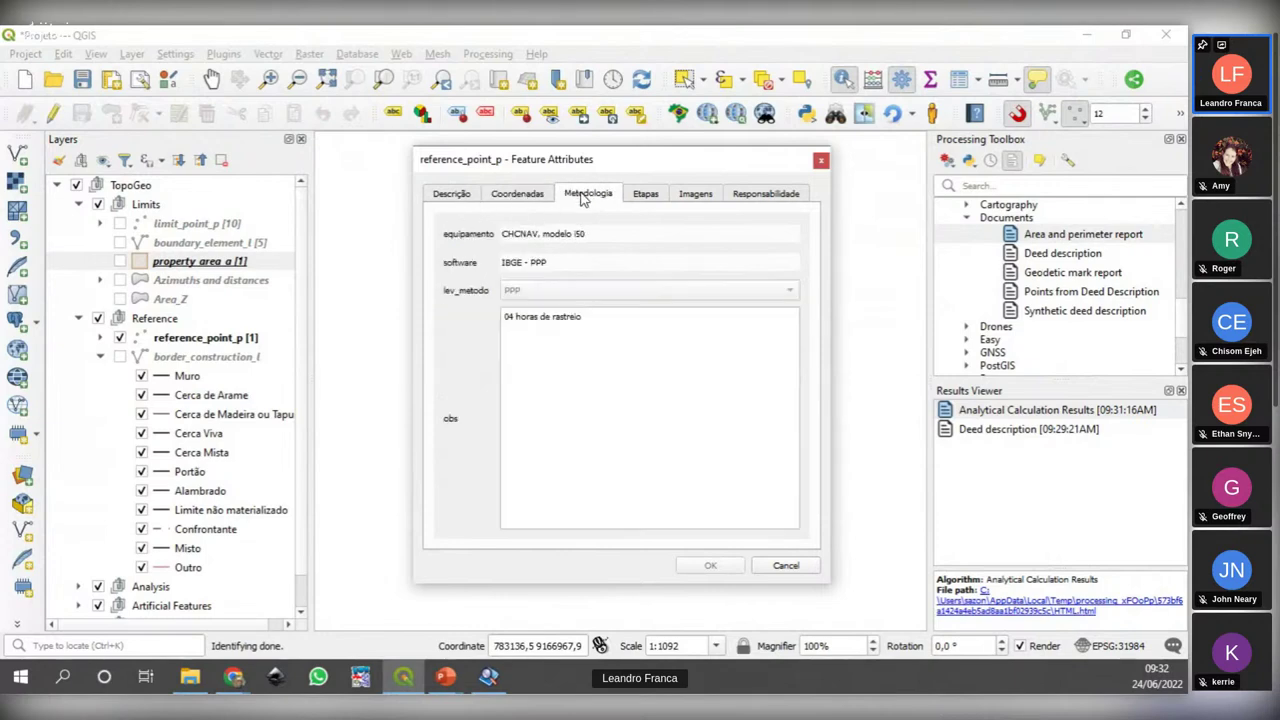
click(650, 195)
click(700, 200)
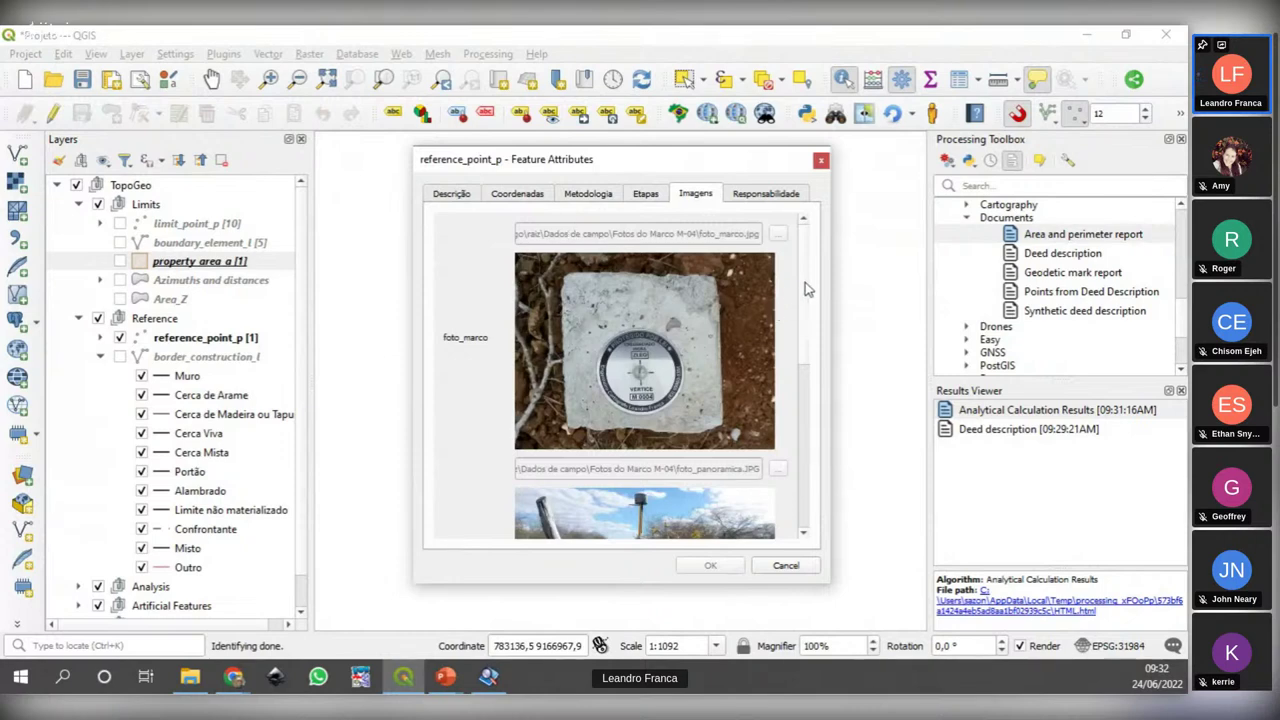
mouse_move(808, 289)
mouse_down()
mouse_move(808, 434)
mouse_move(811, 337)
mouse_move(783, 215)
mouse_up()
click(765, 194)
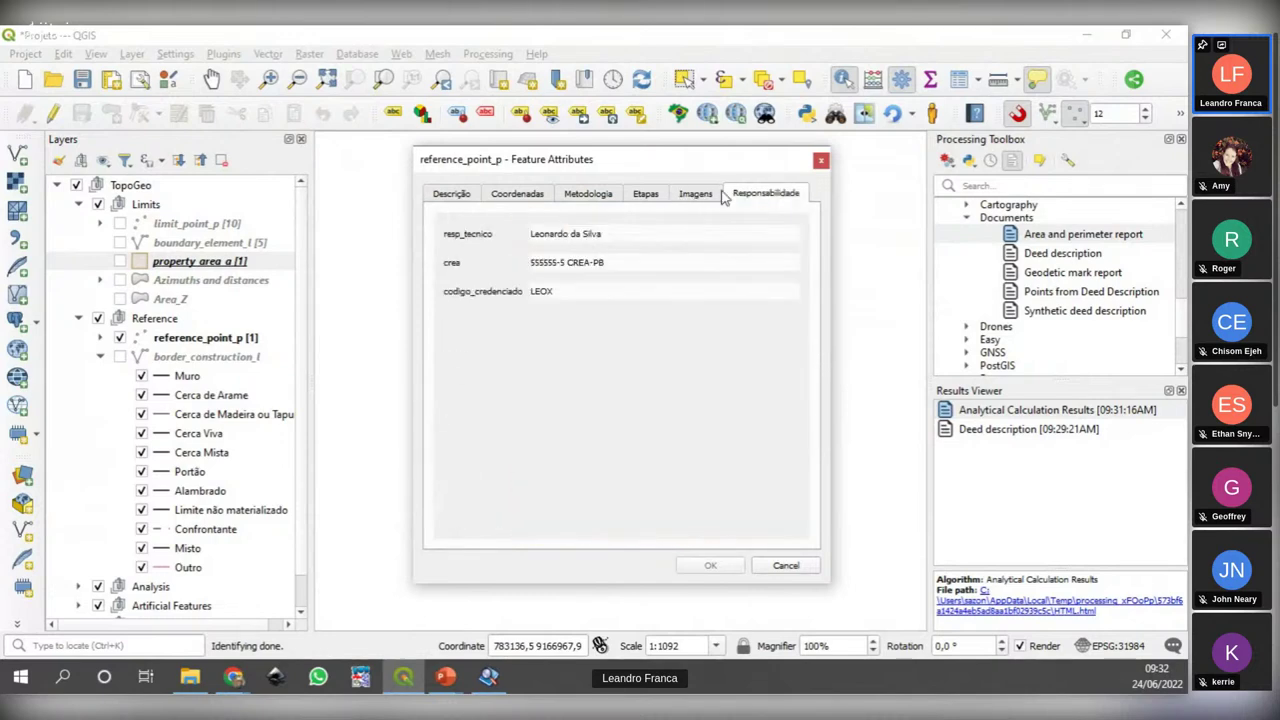
Step: Go back through the M-04 attribute pages to the description and close the feature form
click(700, 194)
click(648, 194)
click(590, 196)
click(525, 195)
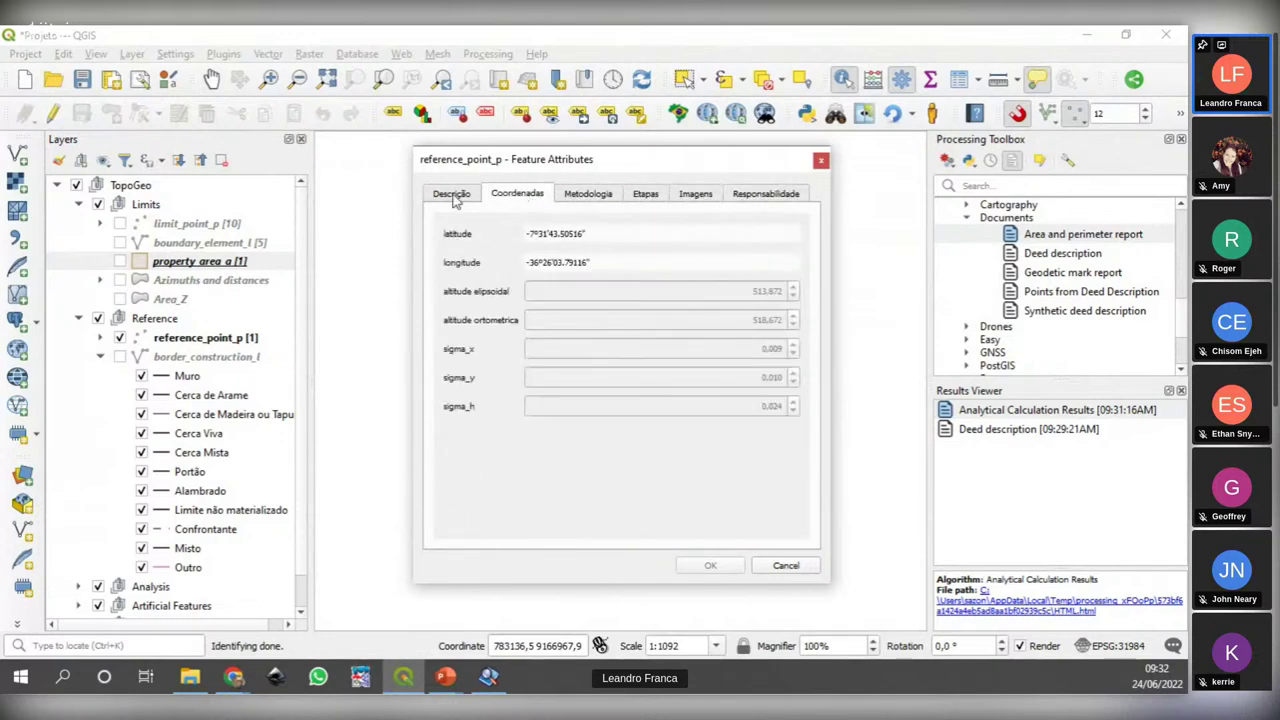
click(455, 194)
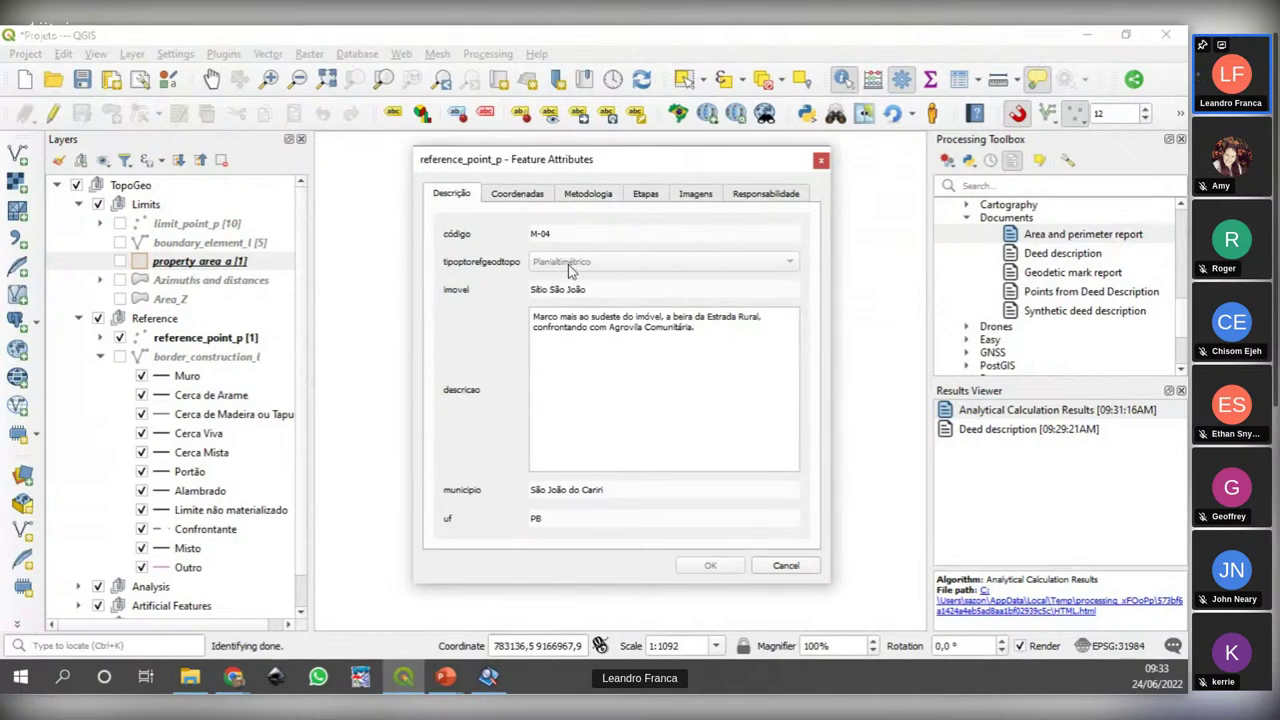
click(820, 162)
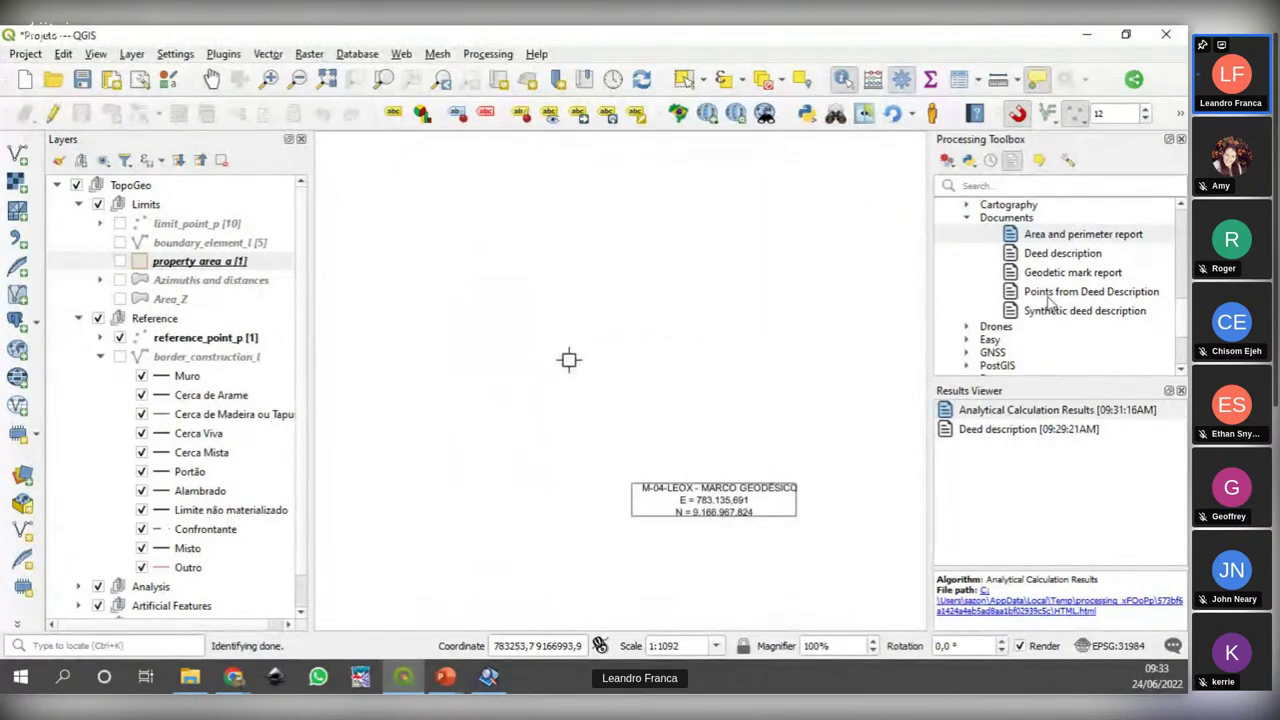
Step: Open the Geodetic mark report tool and set reference_point_p as the survey landmark layer
click(1078, 277)
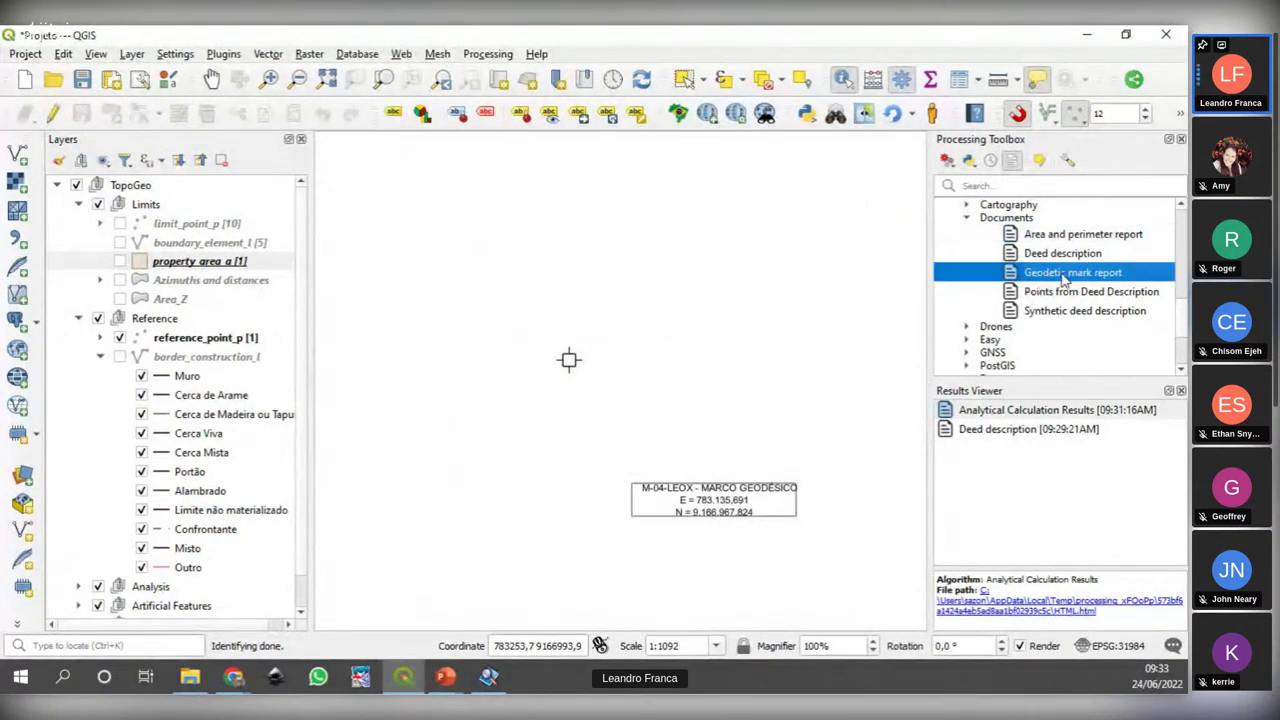
double_click(1073, 281)
drag(648, 106, 752, 104)
click(200, 338)
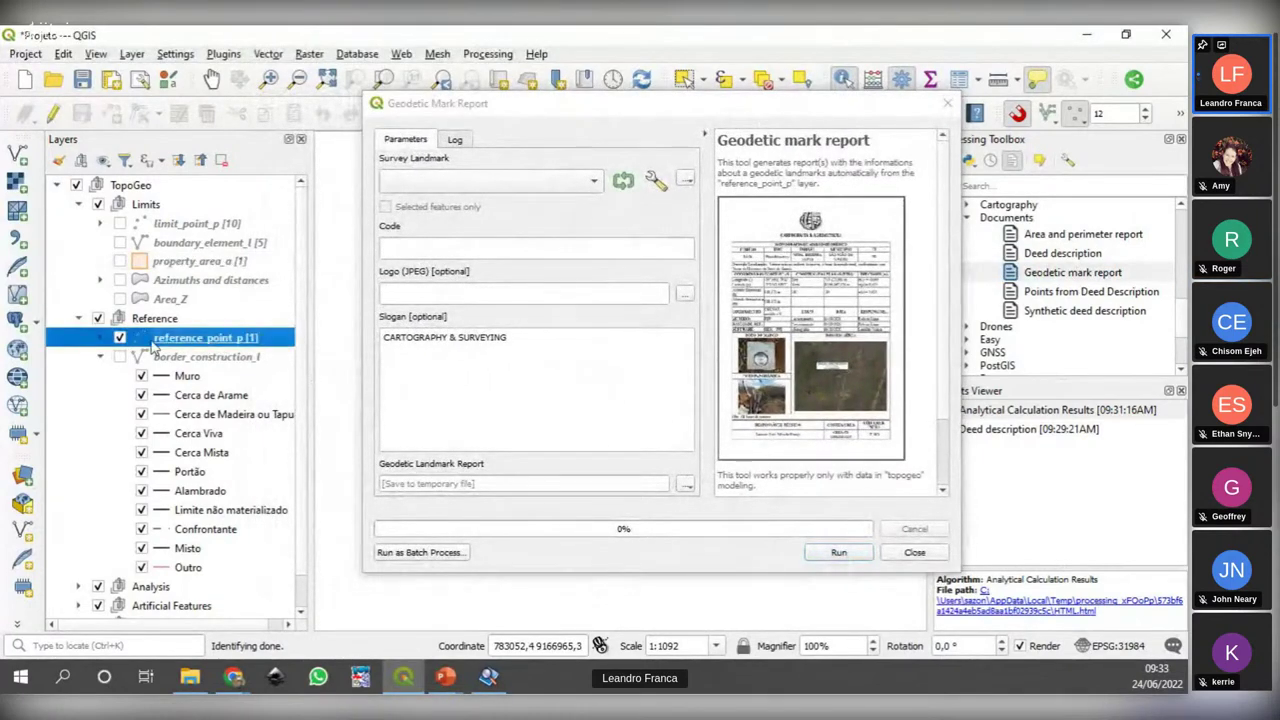
click(522, 180)
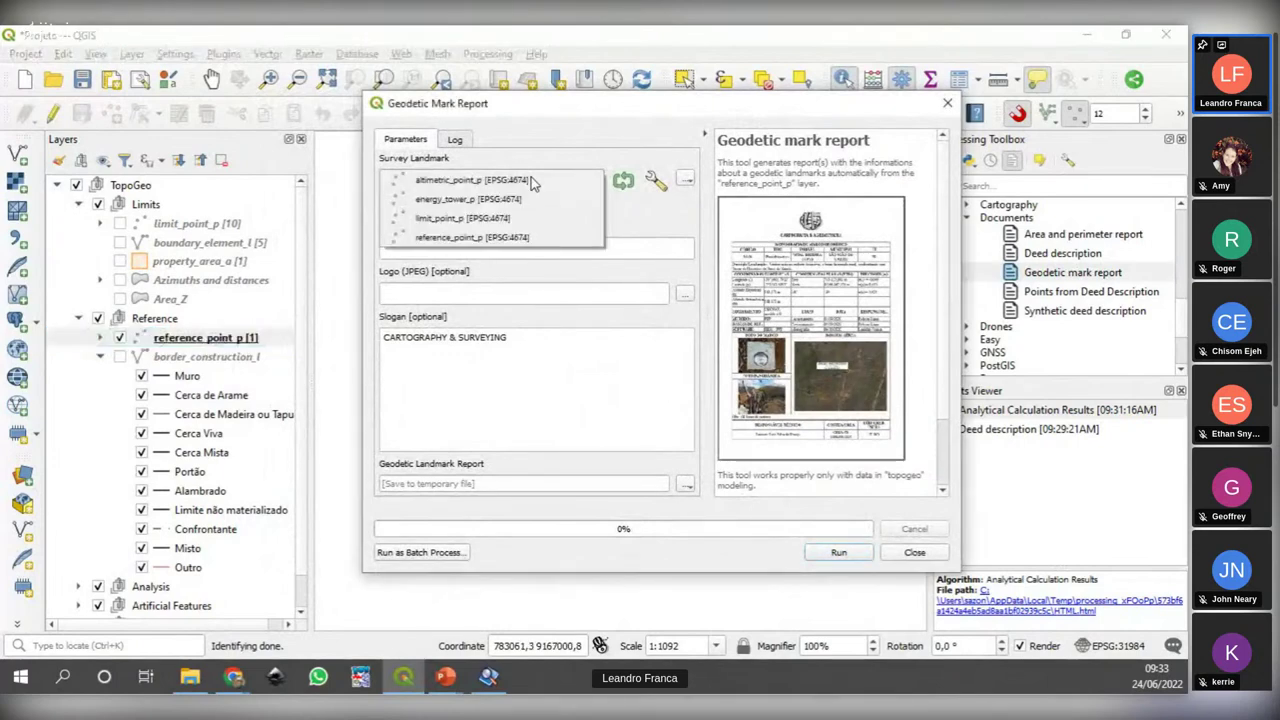
click(435, 237)
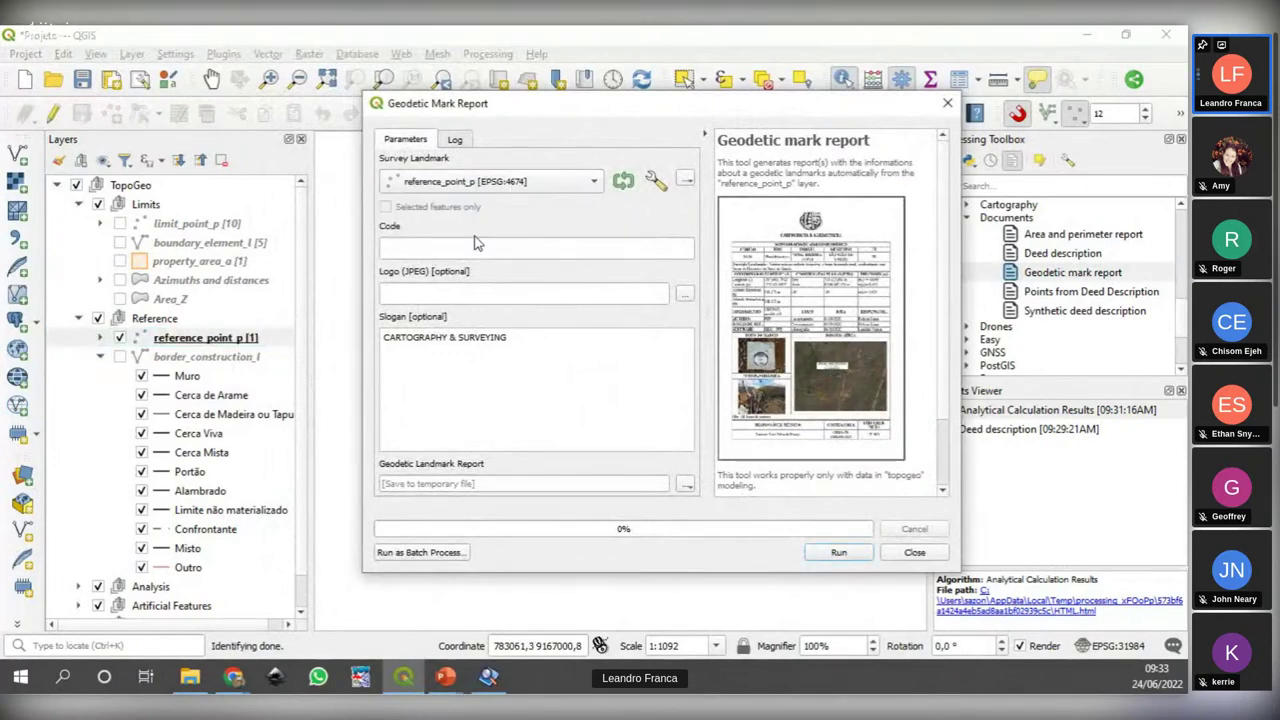
Step: Enter the landmark code M-04, run the geodetic mark report with the CARTOGRAPHY & SURVEYING slogan, and close the dialog
drag(562, 106, 232, 138)
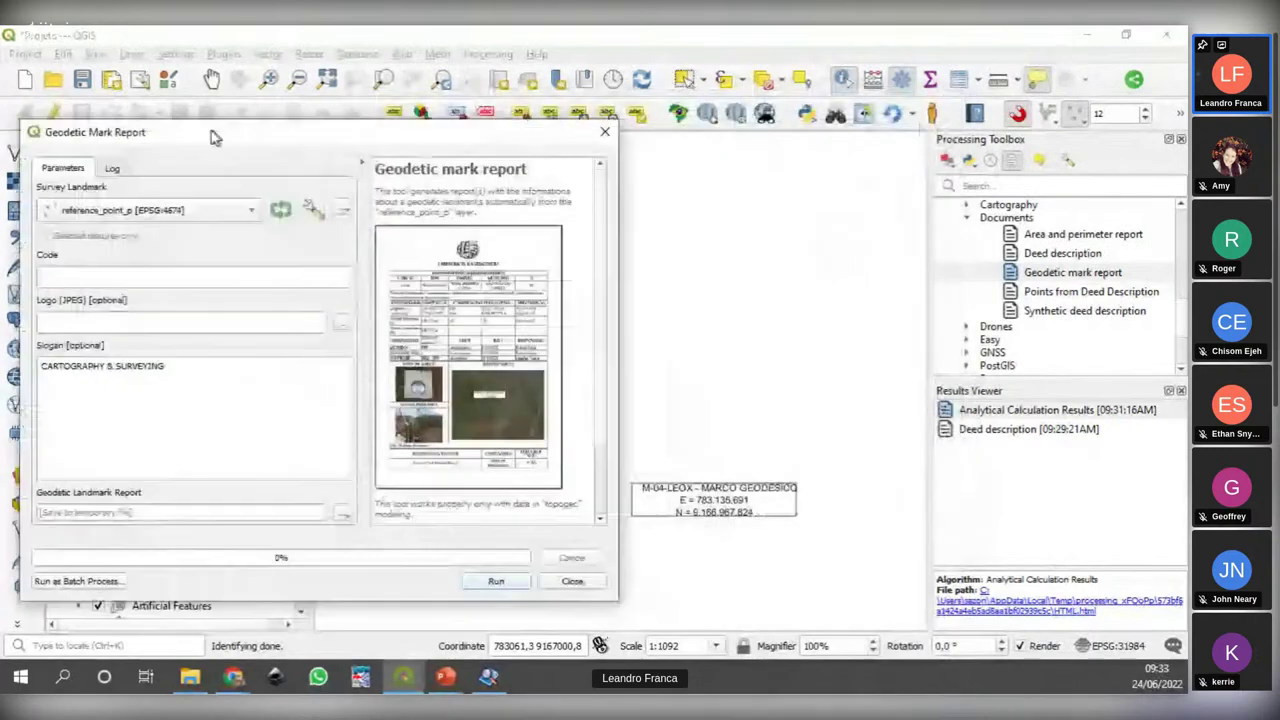
drag(500, 142, 475, 197)
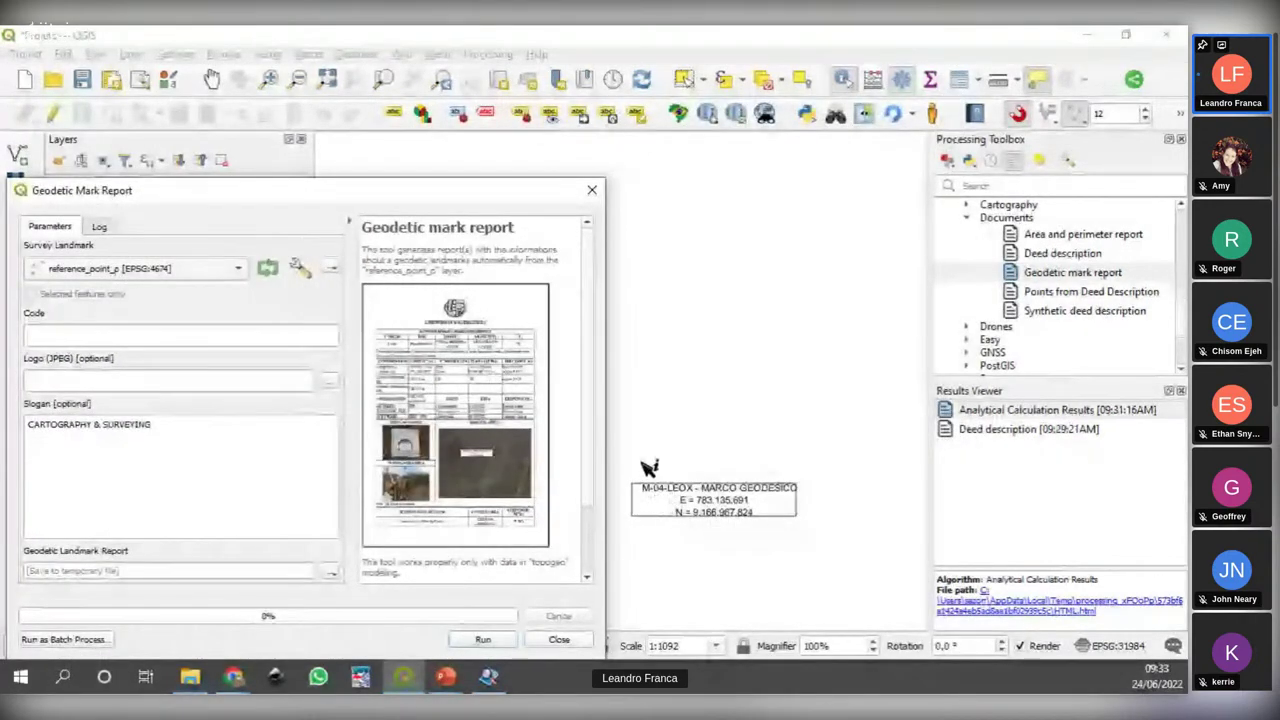
drag(440, 195, 806, 120)
click(653, 258)
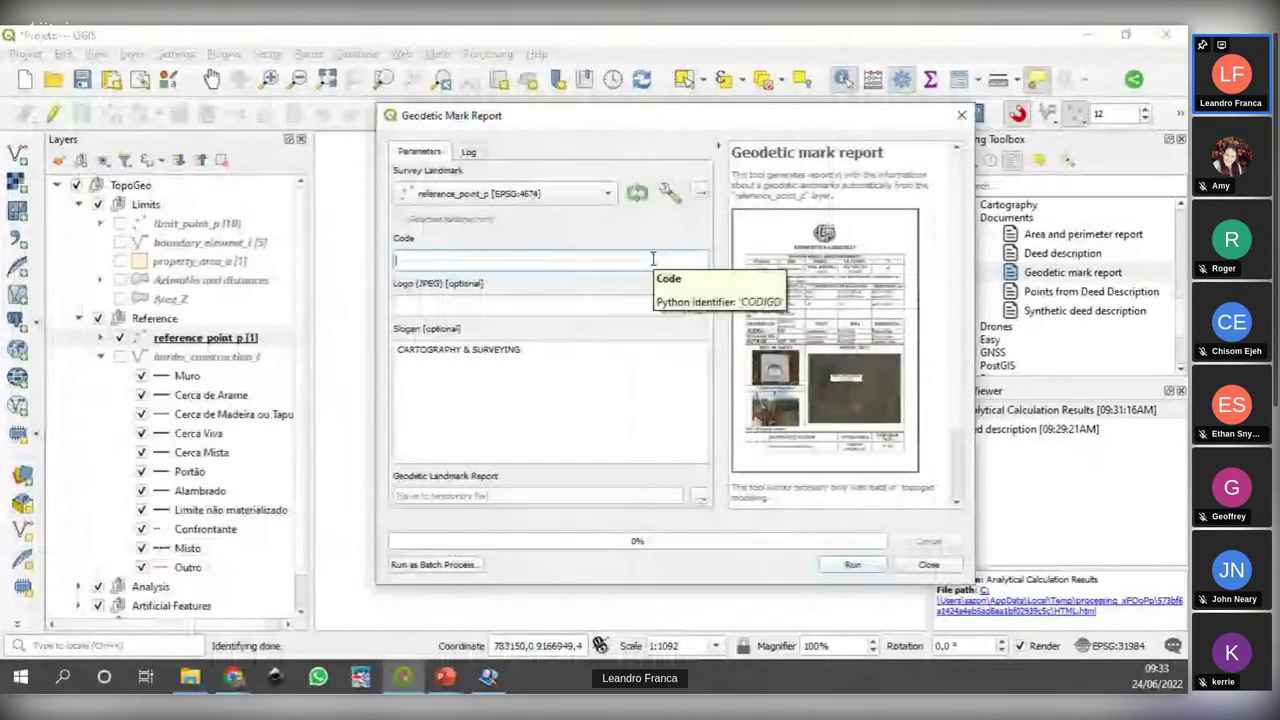
text(mm)
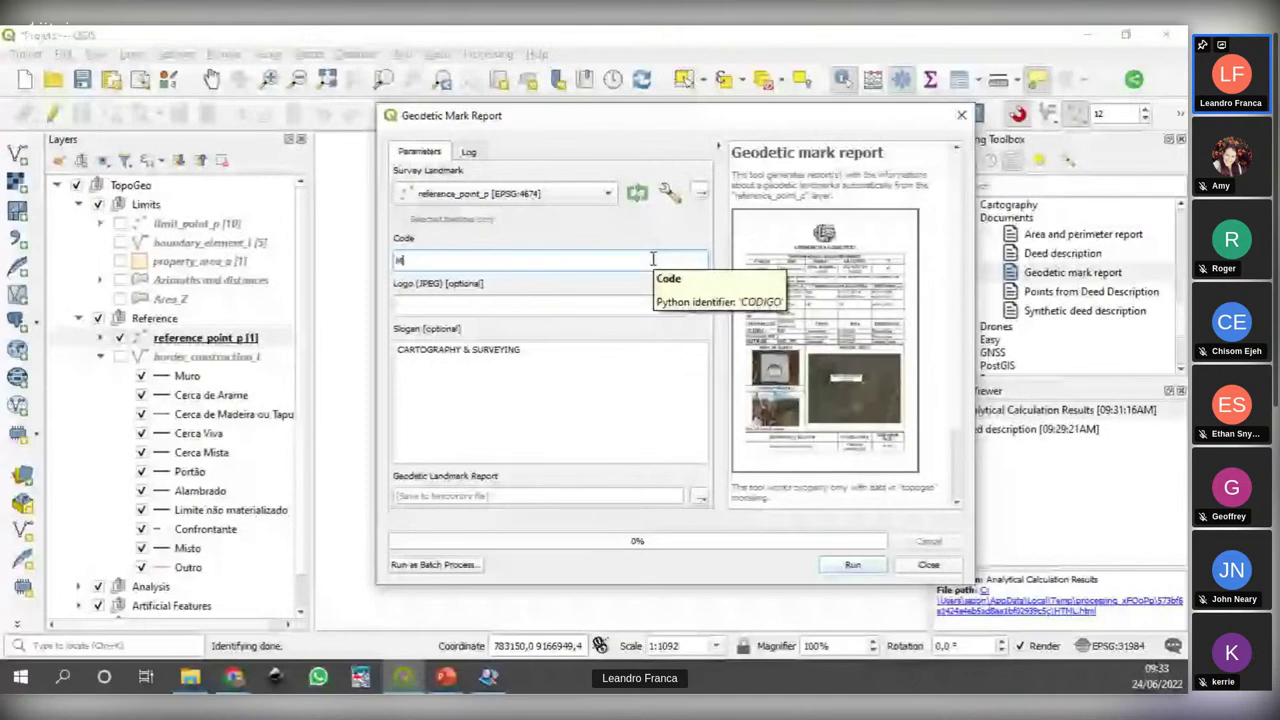
text(-04)
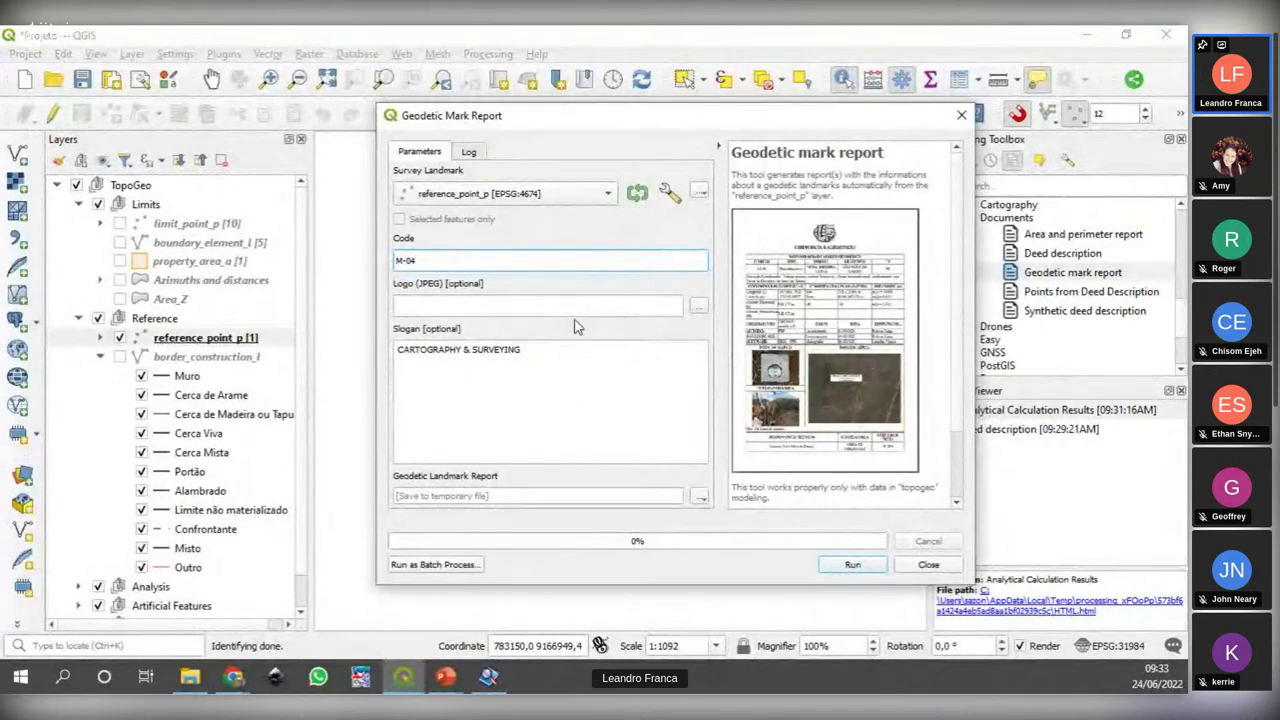
drag(958, 380, 950, 446)
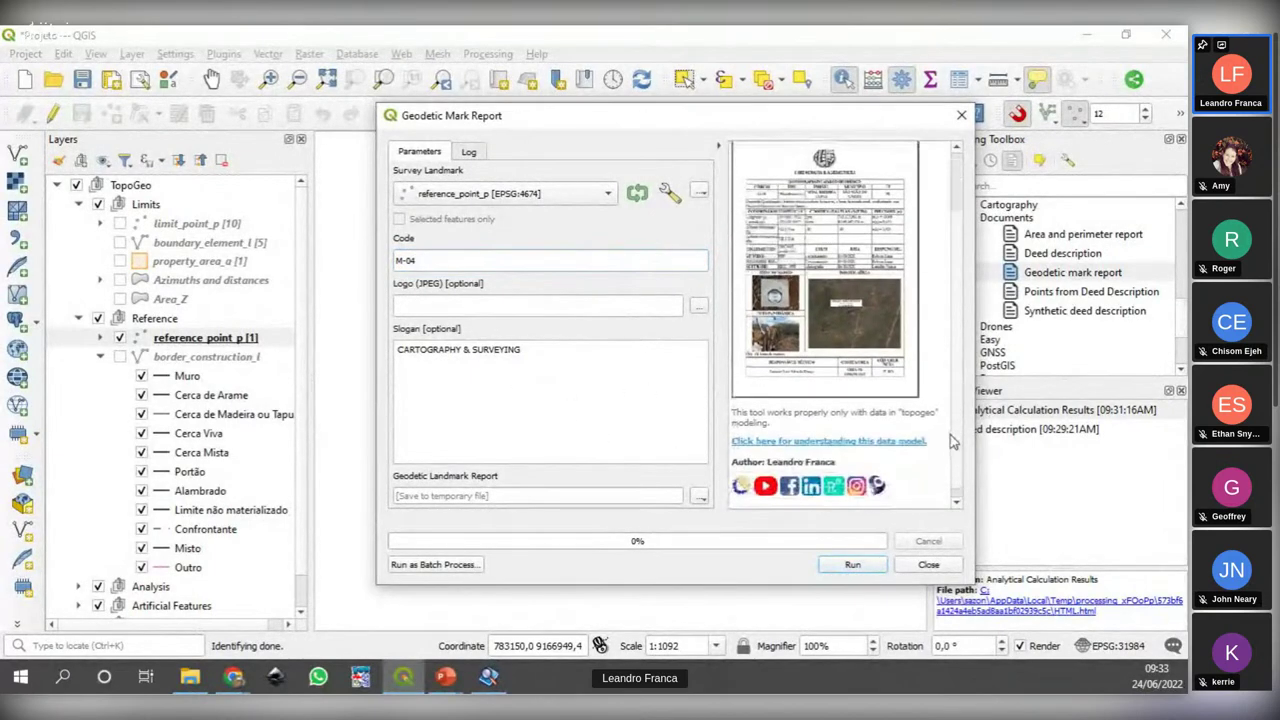
click(852, 564)
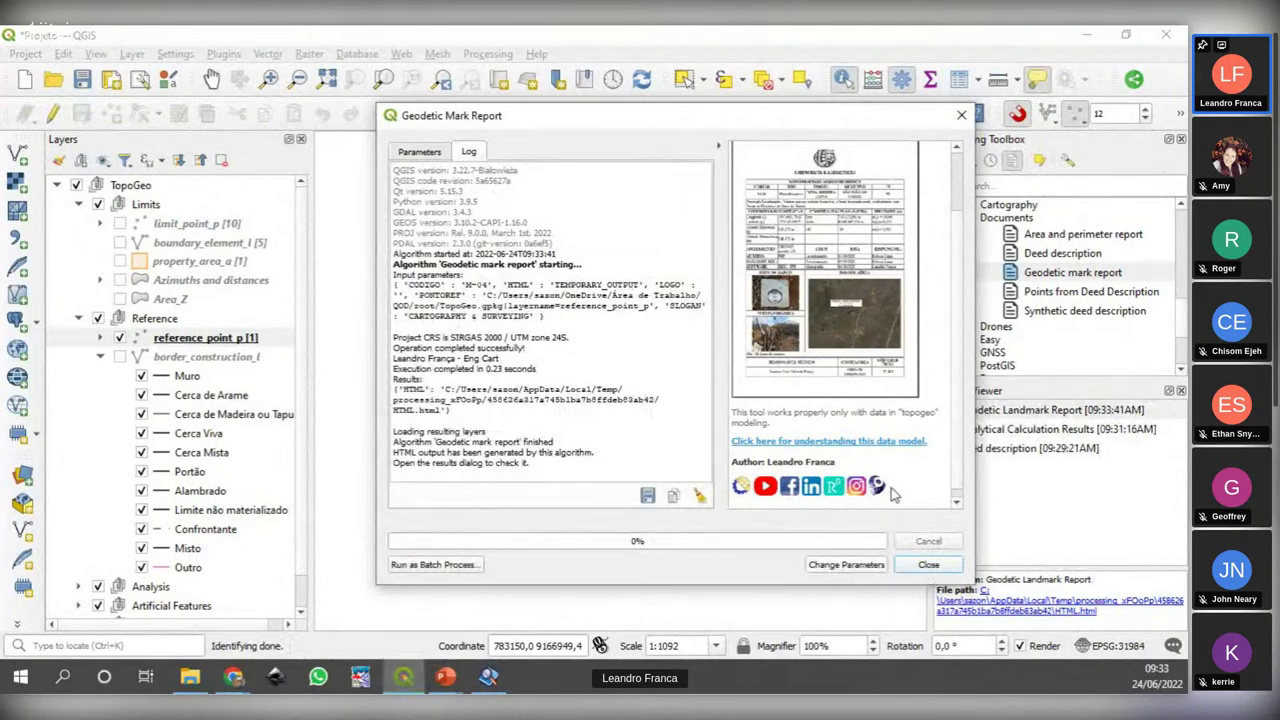
click(928, 564)
Step: Open the Geodetic Landmark Report in the browser and review the monograph's coordinates, precisions and photos
click(986, 418)
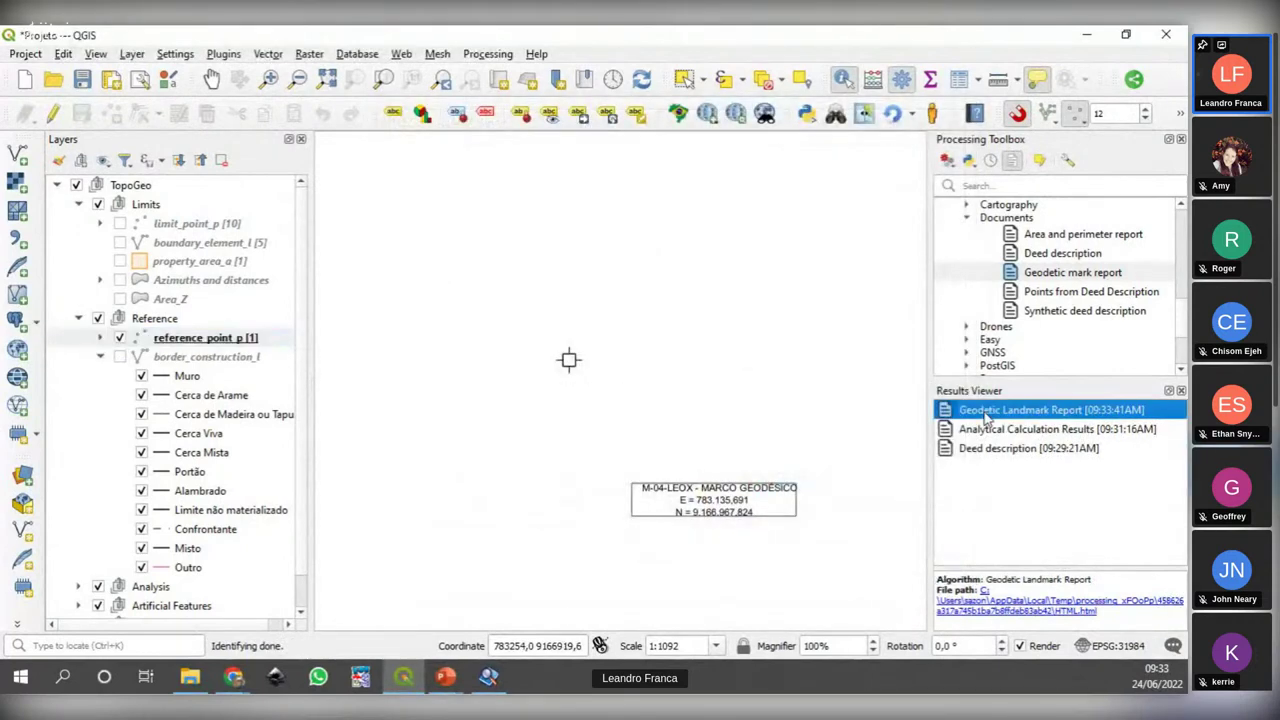
double_click(1024, 416)
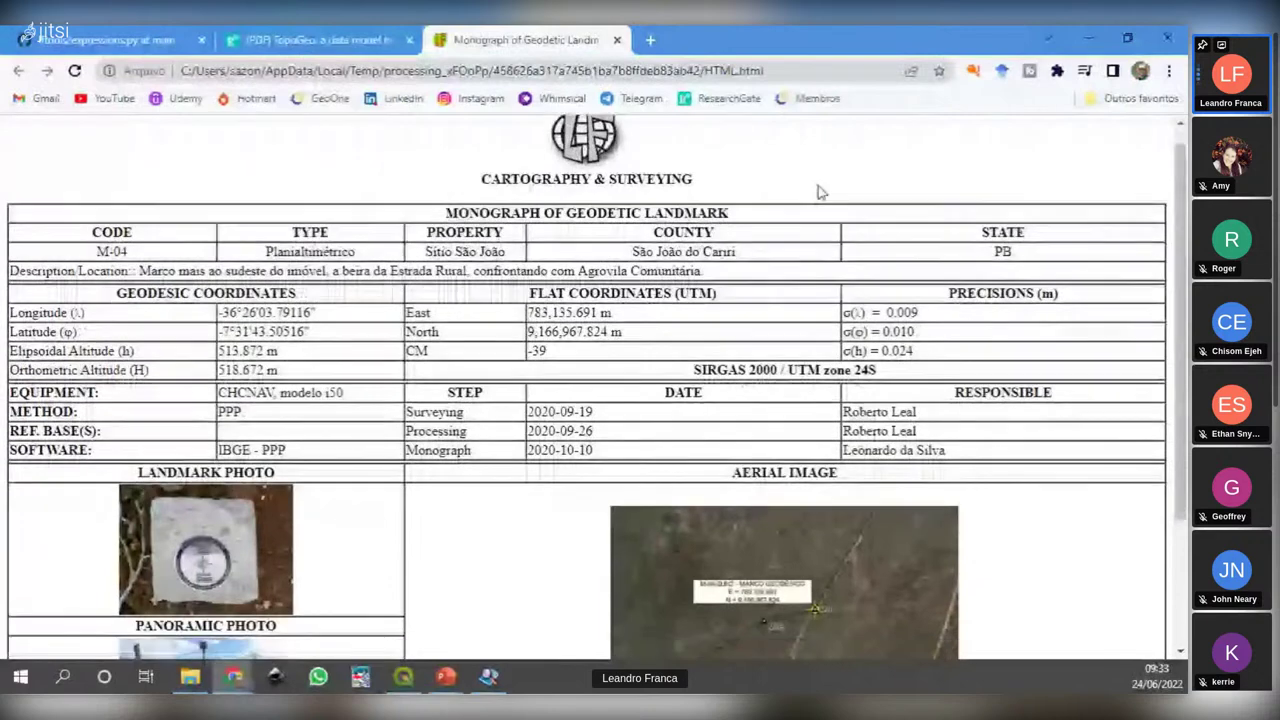
scroll(795, 287, down, 1)
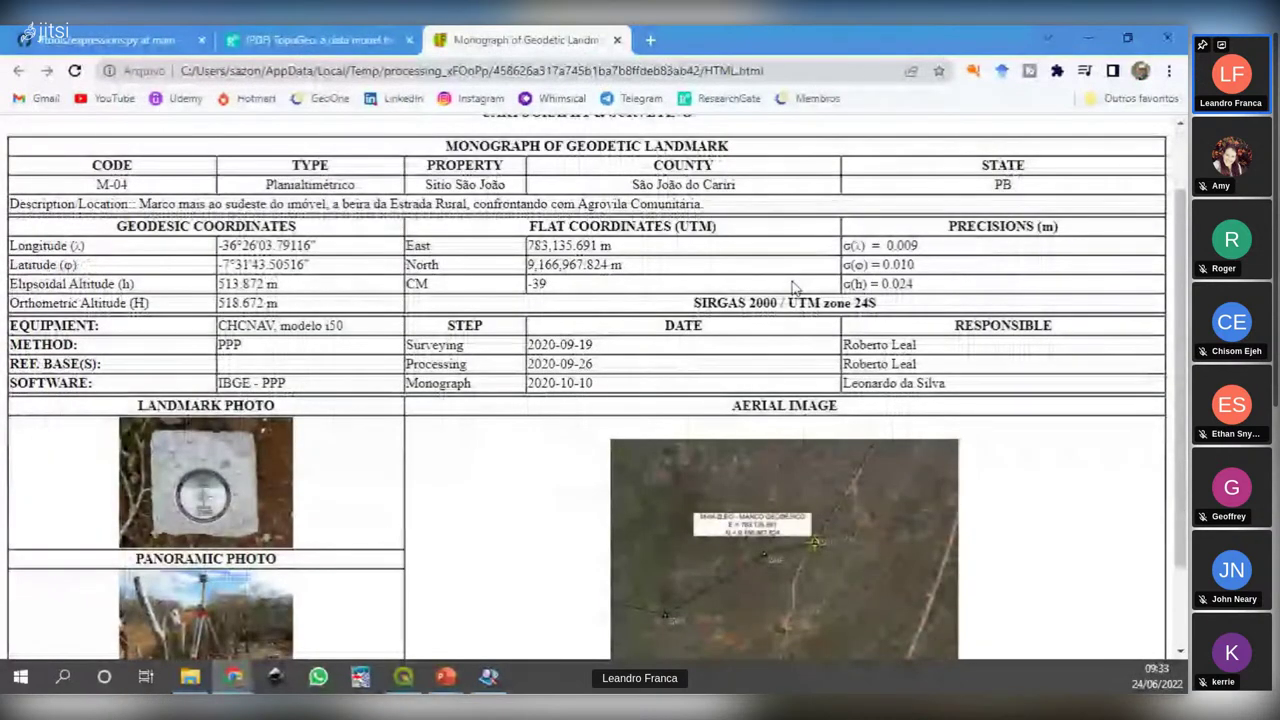
Step: Check the print preview of the geodetic landmark monograph, cancel printing, and return to QGIS
key(ctrl+l)
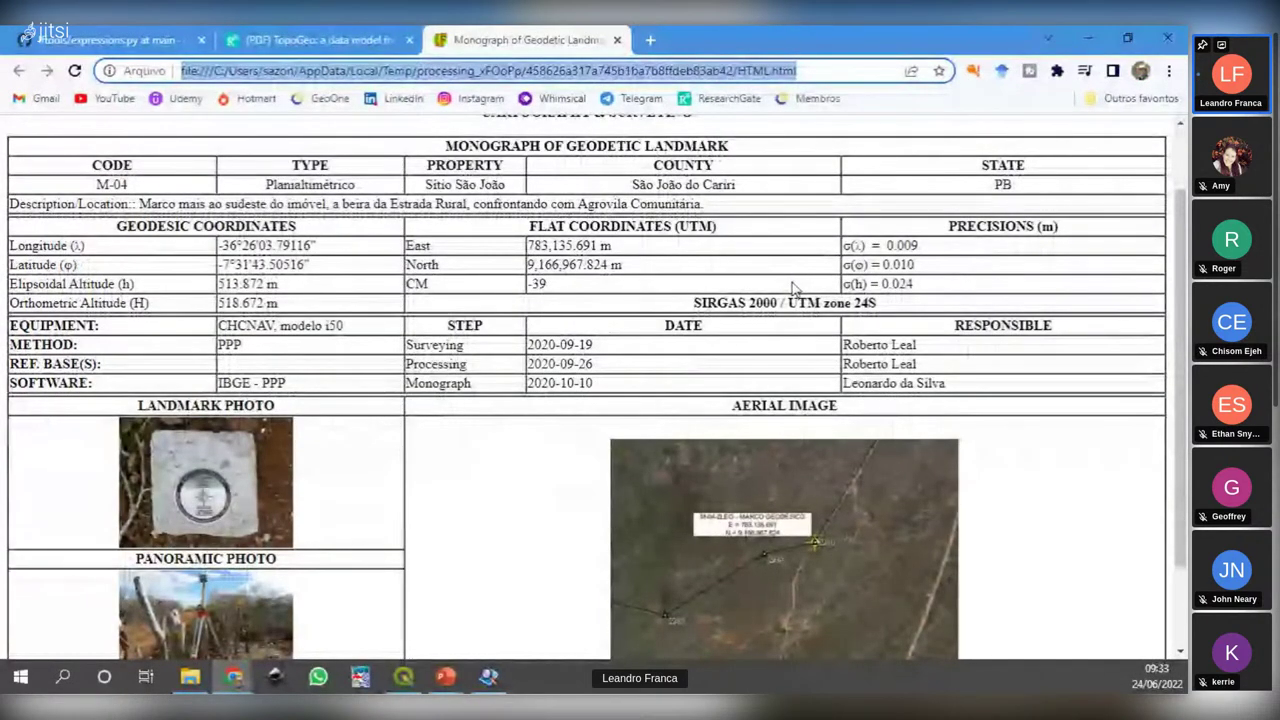
key(ctrl+p)
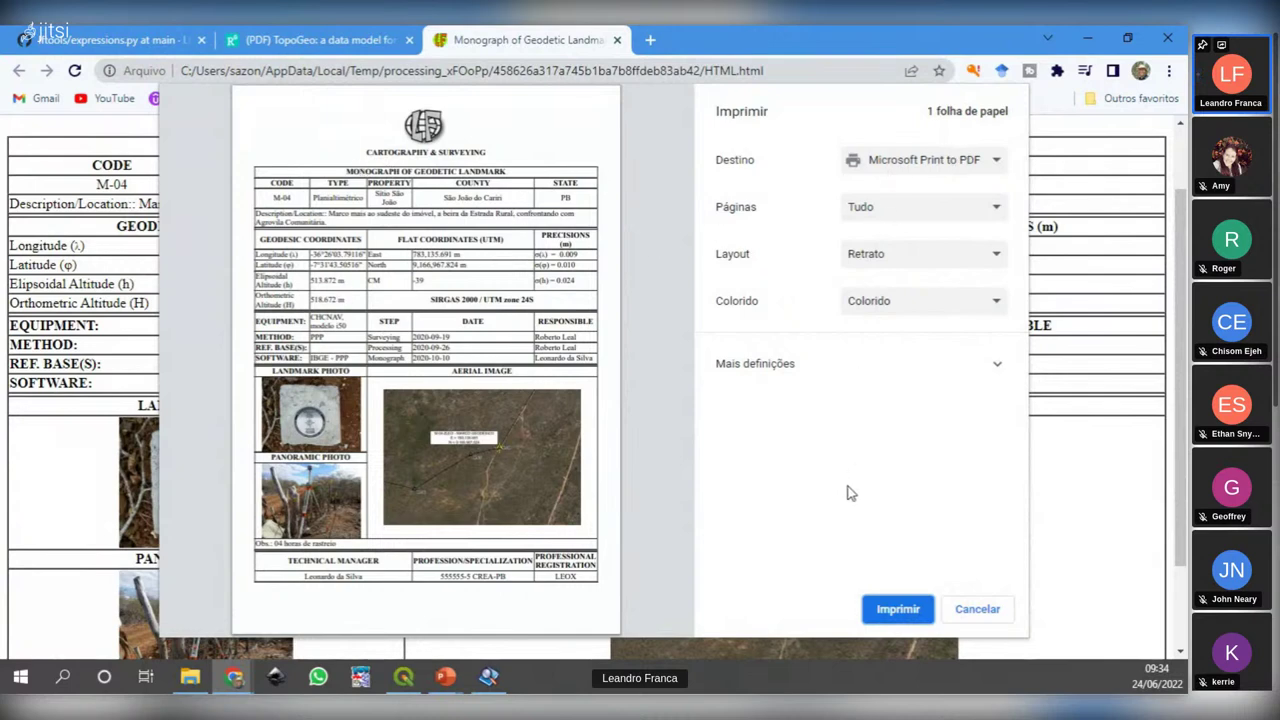
click(990, 612)
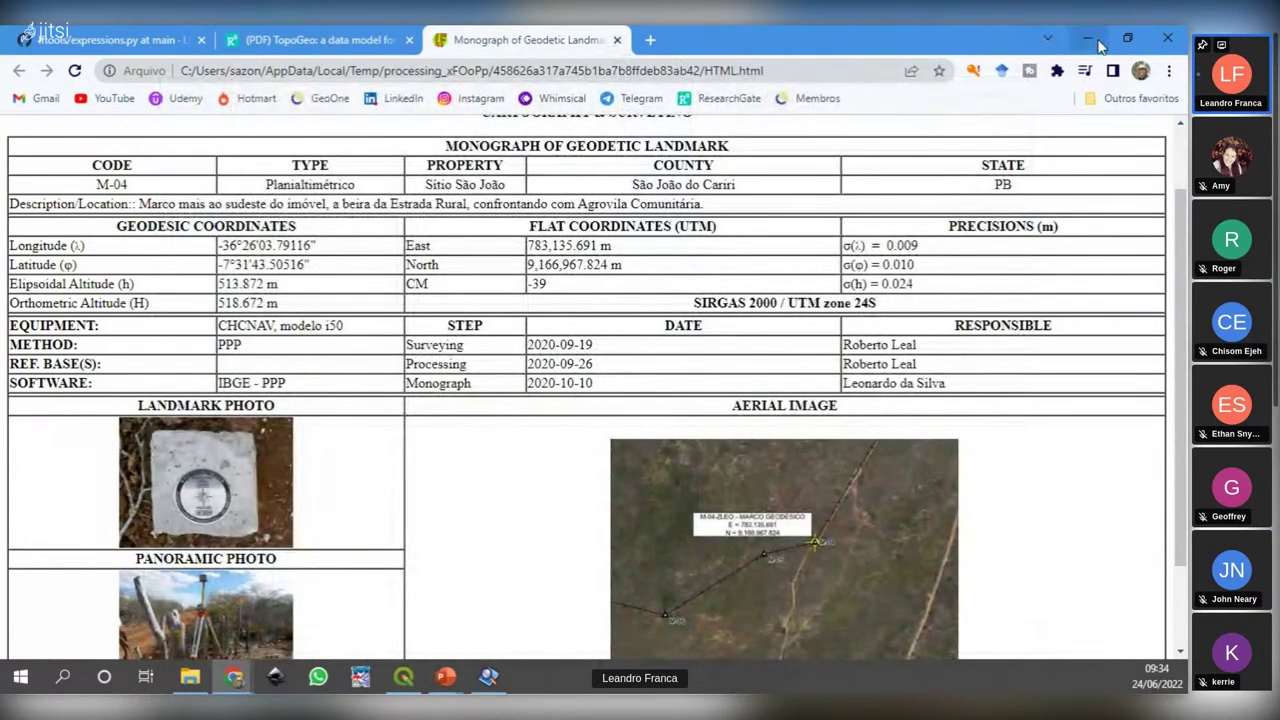
click(1090, 38)
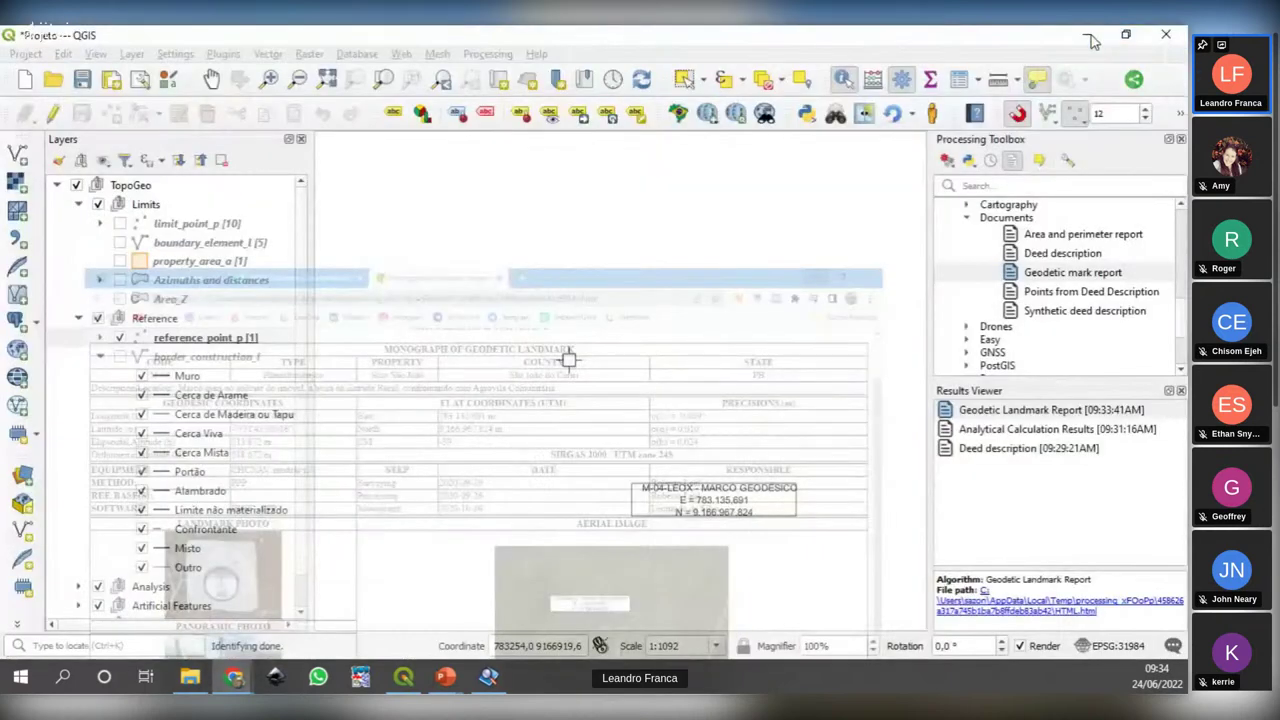
Step: Open the Points from Deed Description tool and arrange its dialog so all the parameters are visible
click(1060, 293)
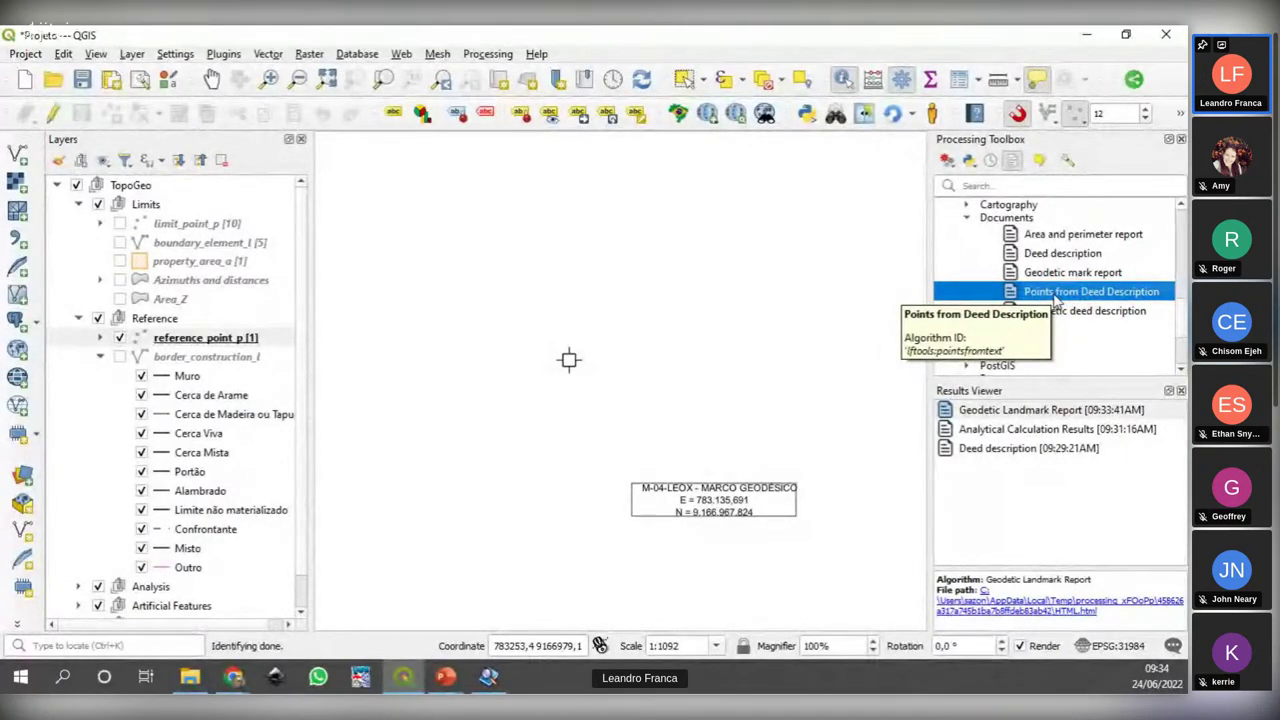
double_click(1053, 292)
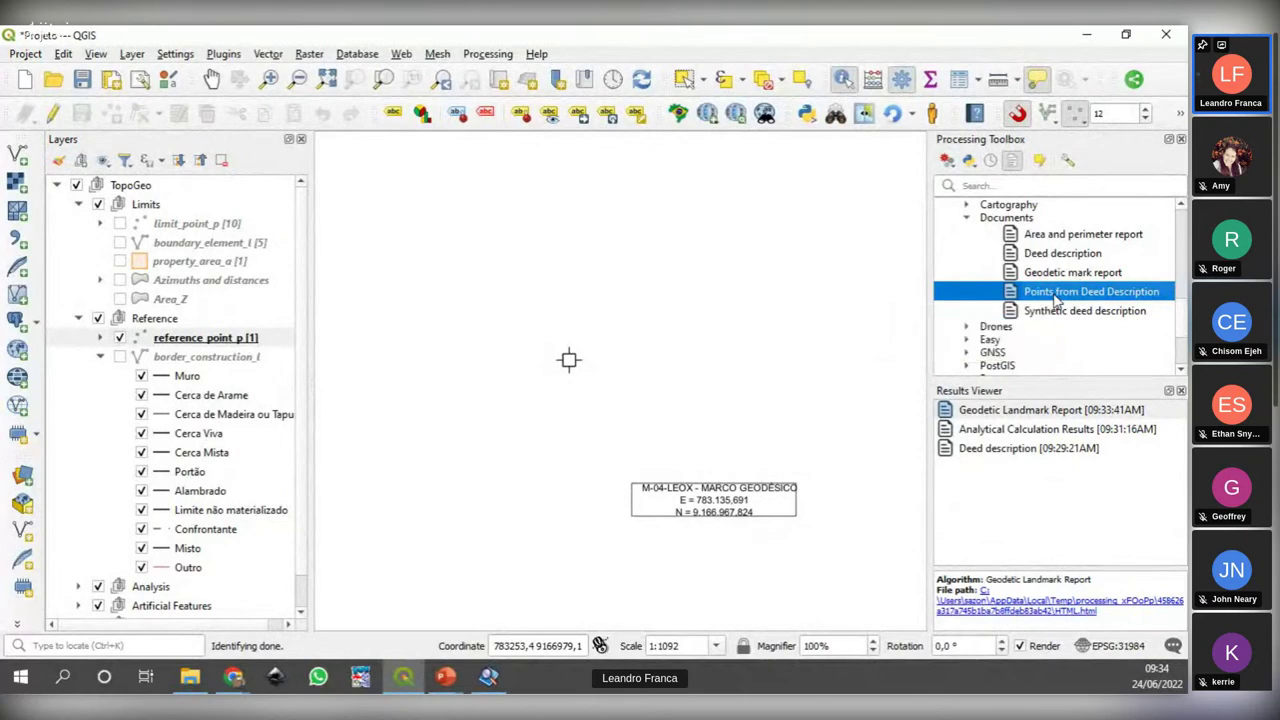
drag(846, 128, 751, 110)
drag(645, 569, 645, 603)
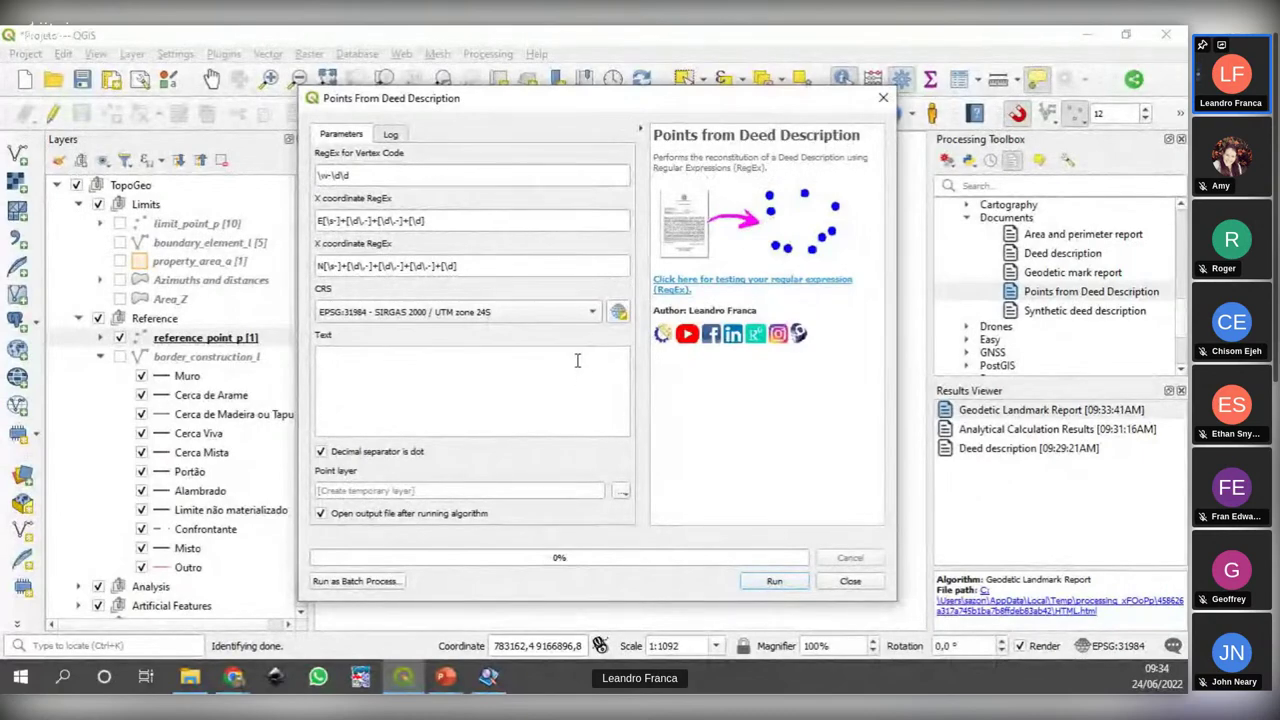
Step: Switch to the Deed description PDF in STDU Viewer and highlight the vertex code M-01 in the perimeter text
click(488, 677)
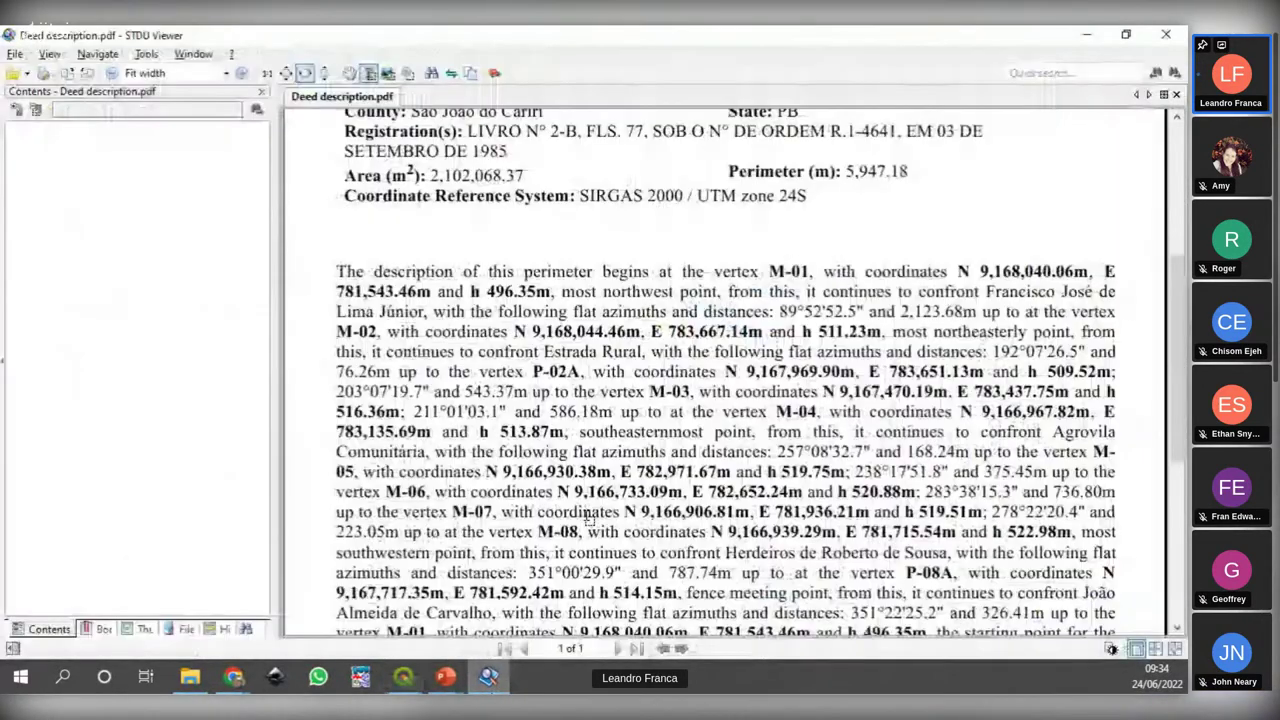
scroll(575, 298, down, 5)
scroll(570, 298, up, 2)
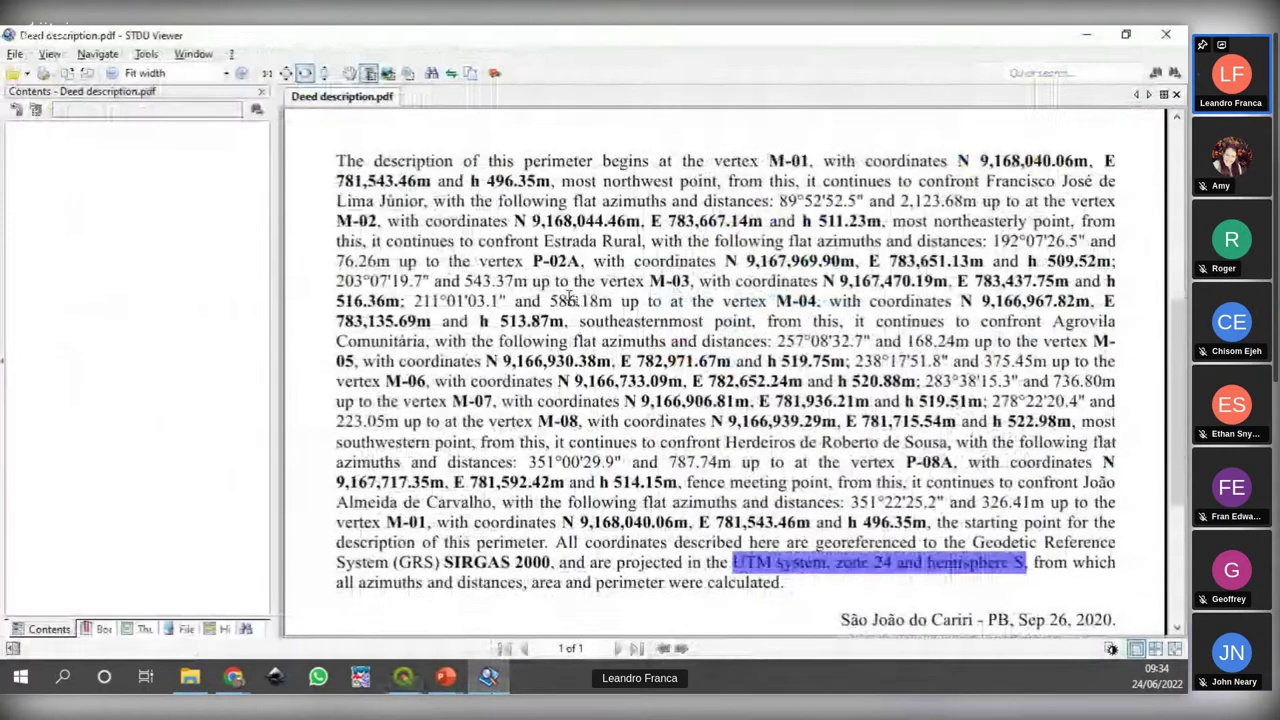
drag(405, 161, 531, 163)
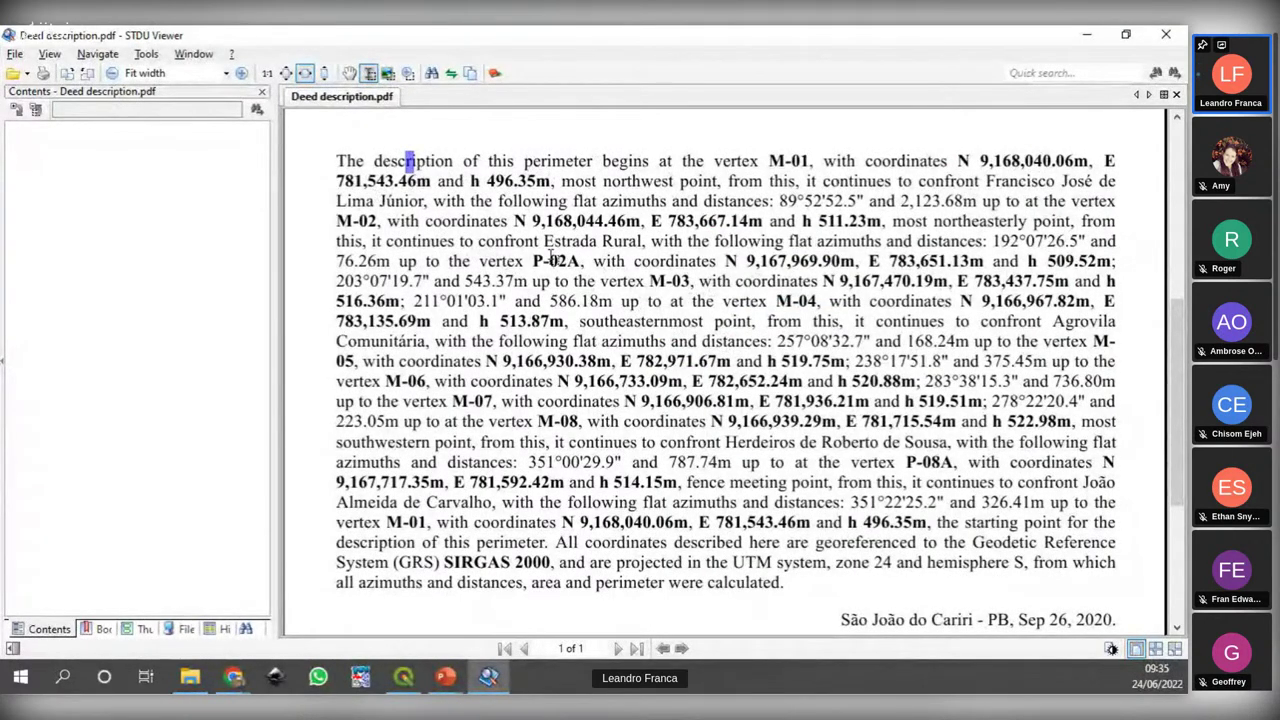
drag(768, 162, 803, 162)
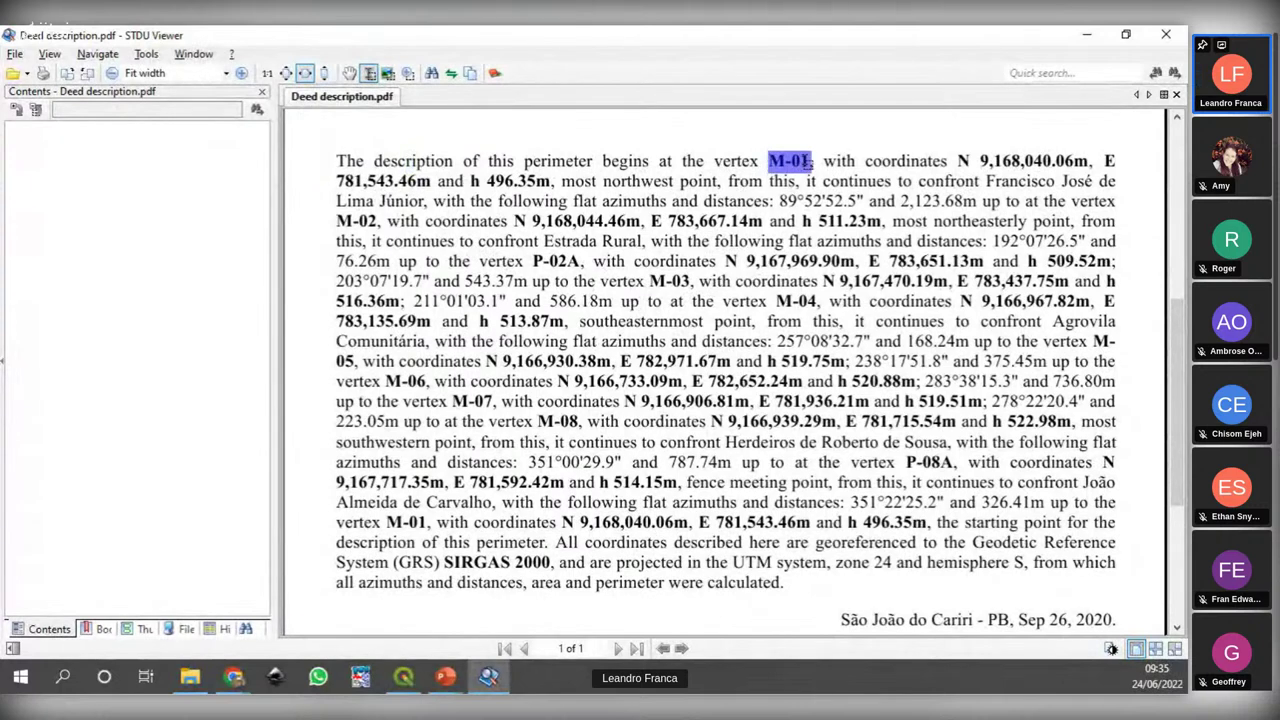
Step: Select the entire perimeter description paragraph in the deed PDF, from vertex M-01 to the closing sentence, and copy it
drag(533, 262, 582, 262)
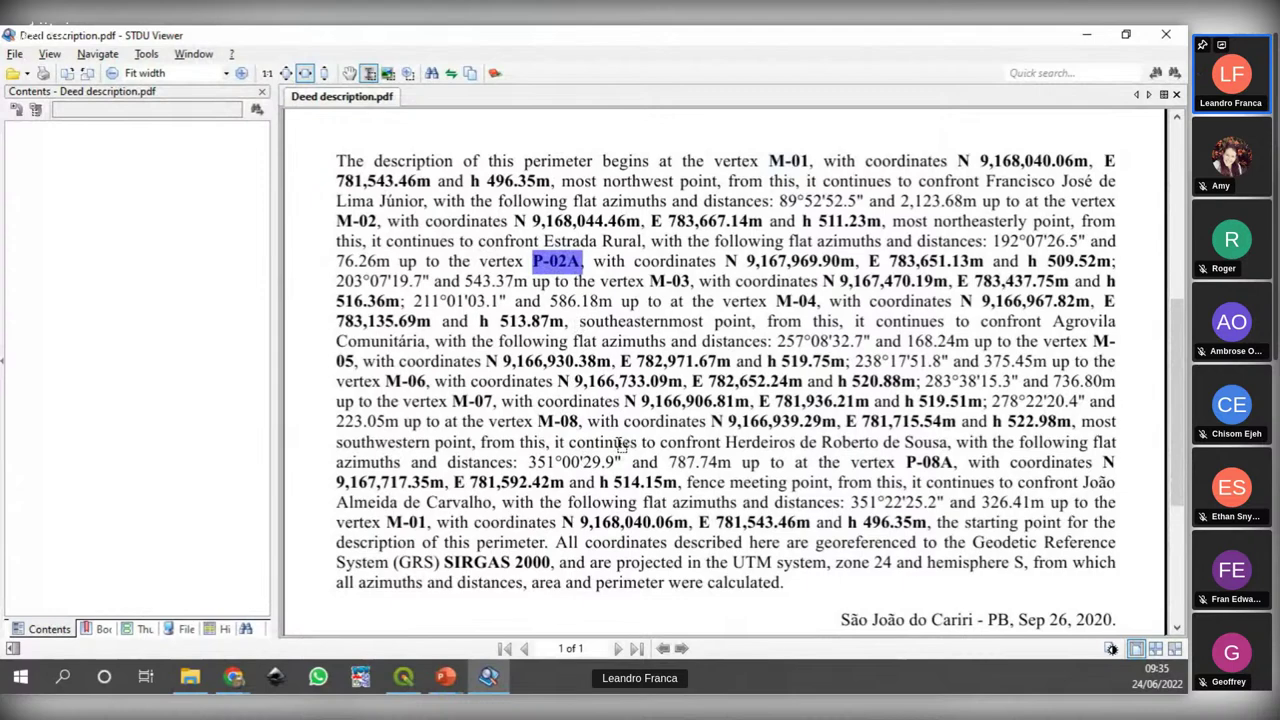
scroll(620, 446, up, 2)
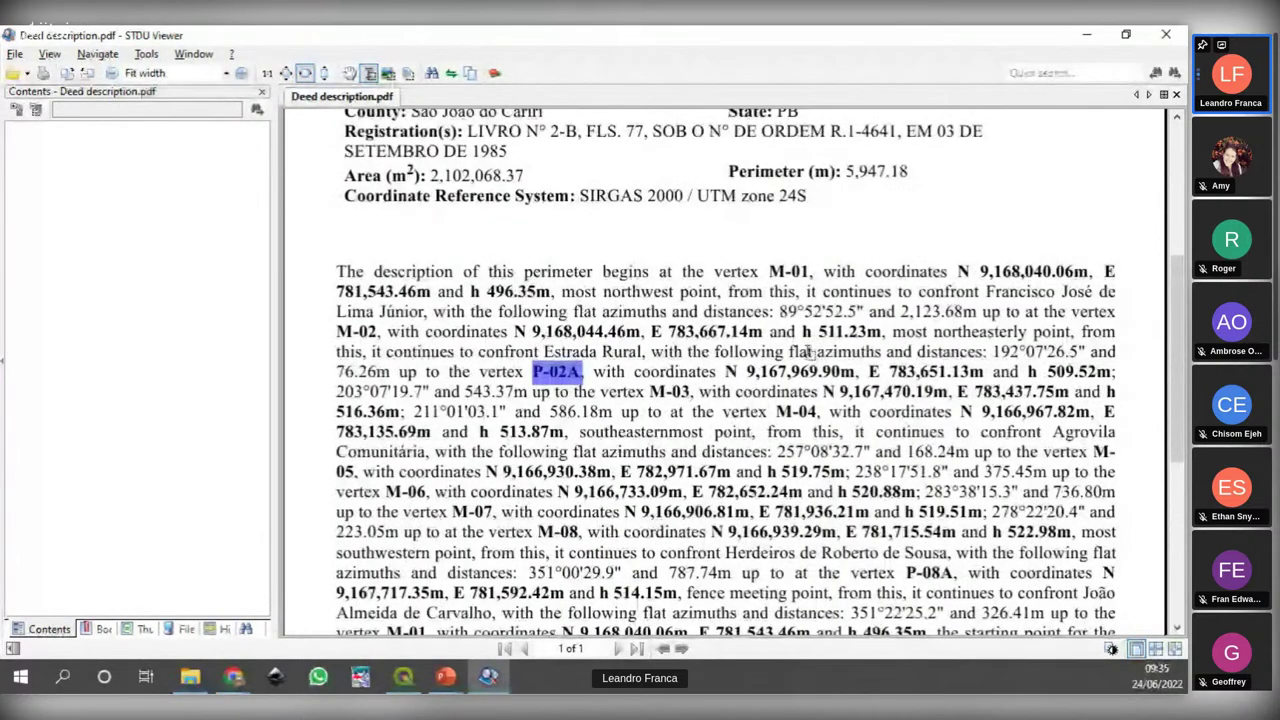
drag(350, 272, 338, 276)
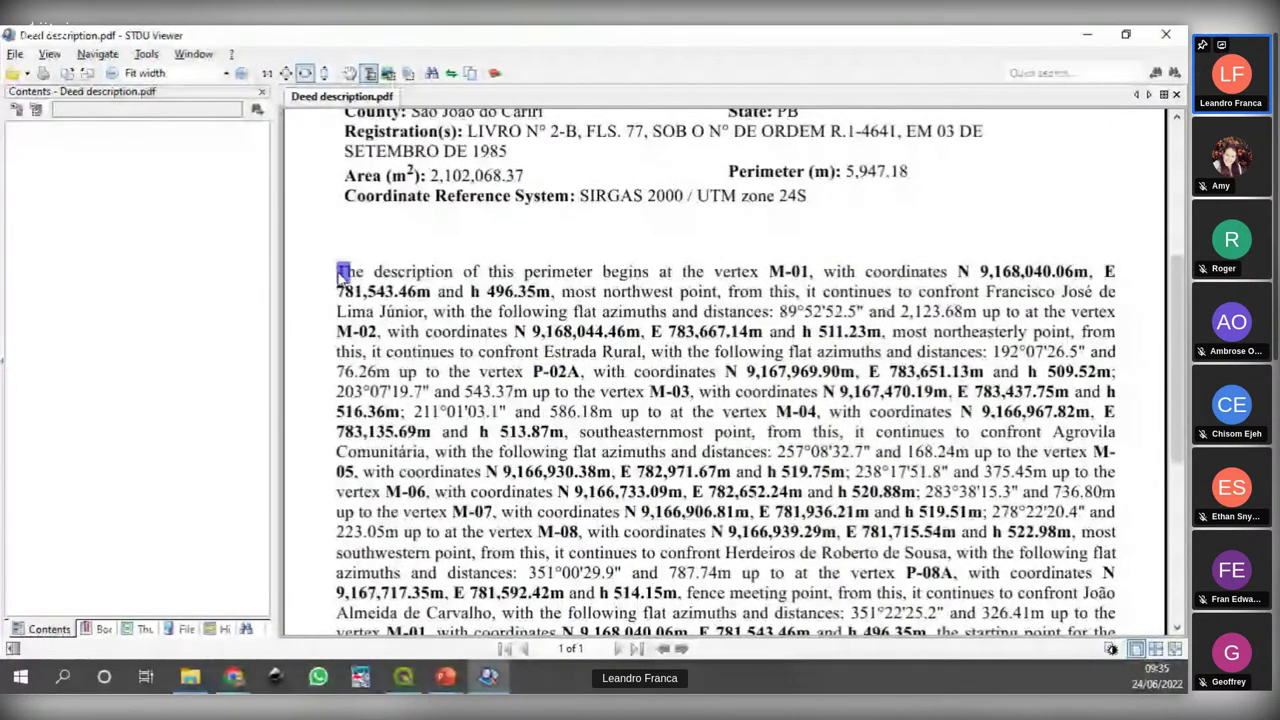
scroll(340, 276, down, 2)
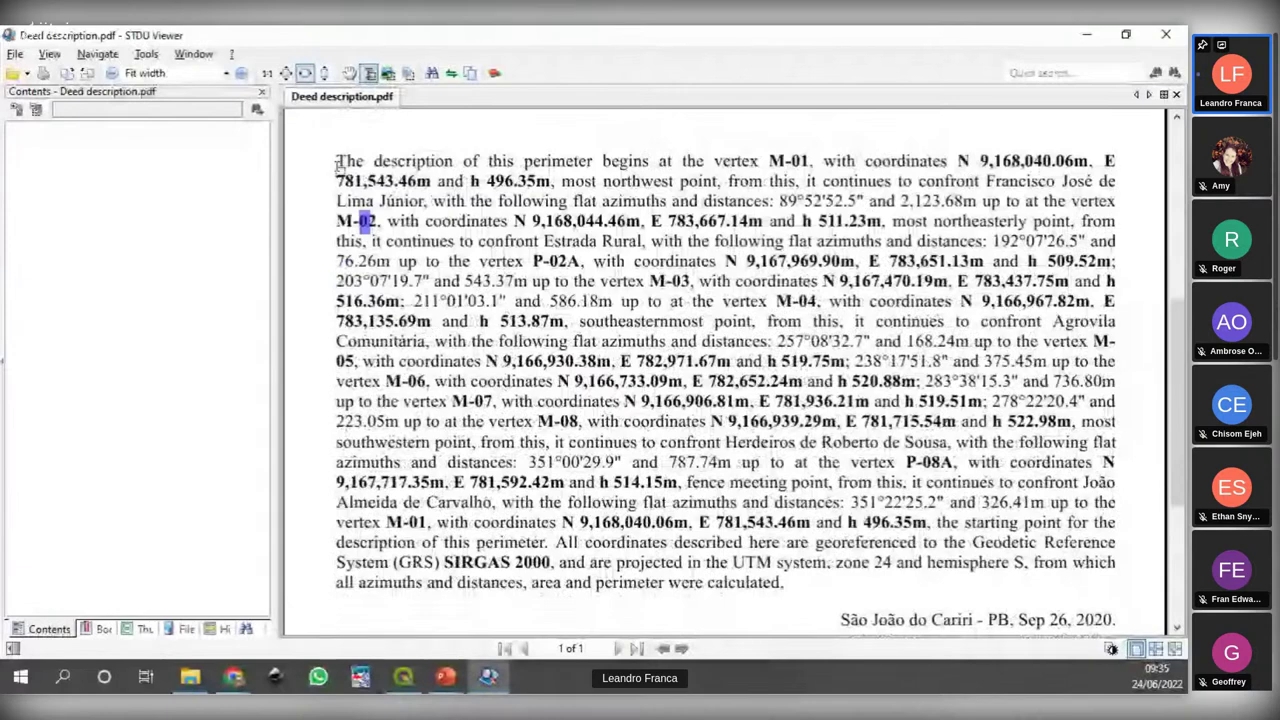
drag(338, 164, 786, 584)
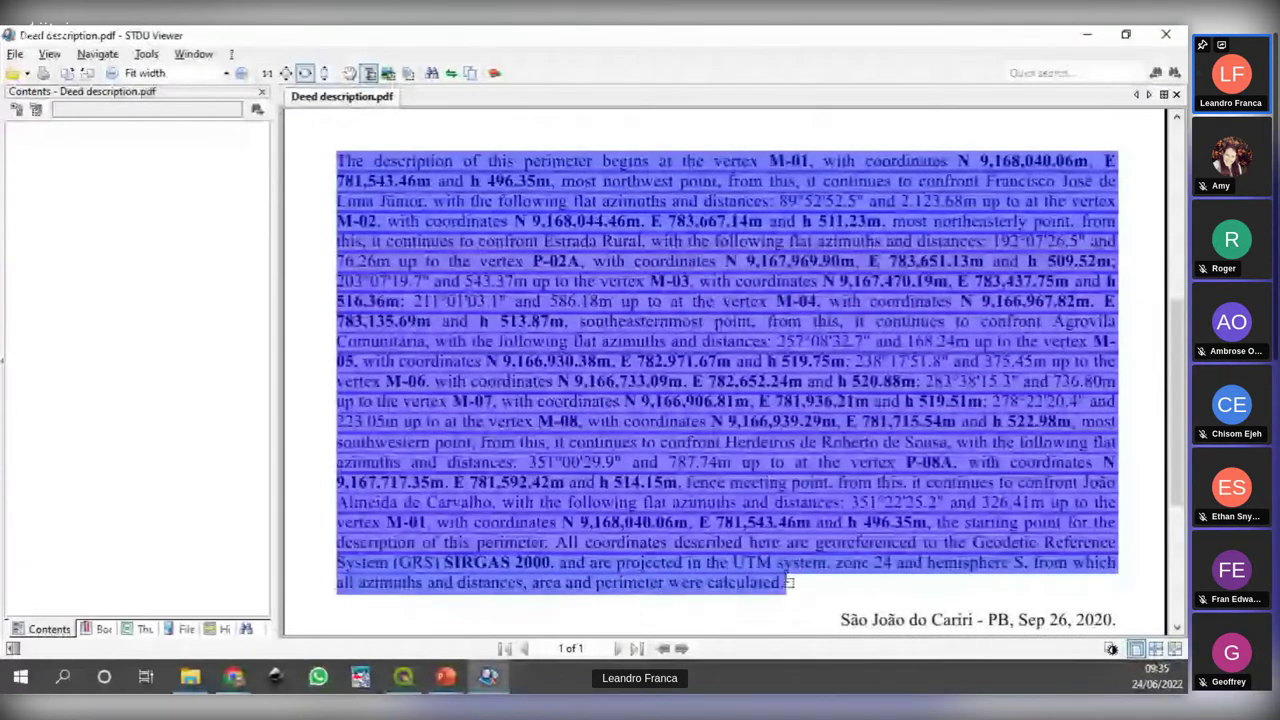
click(286, 73)
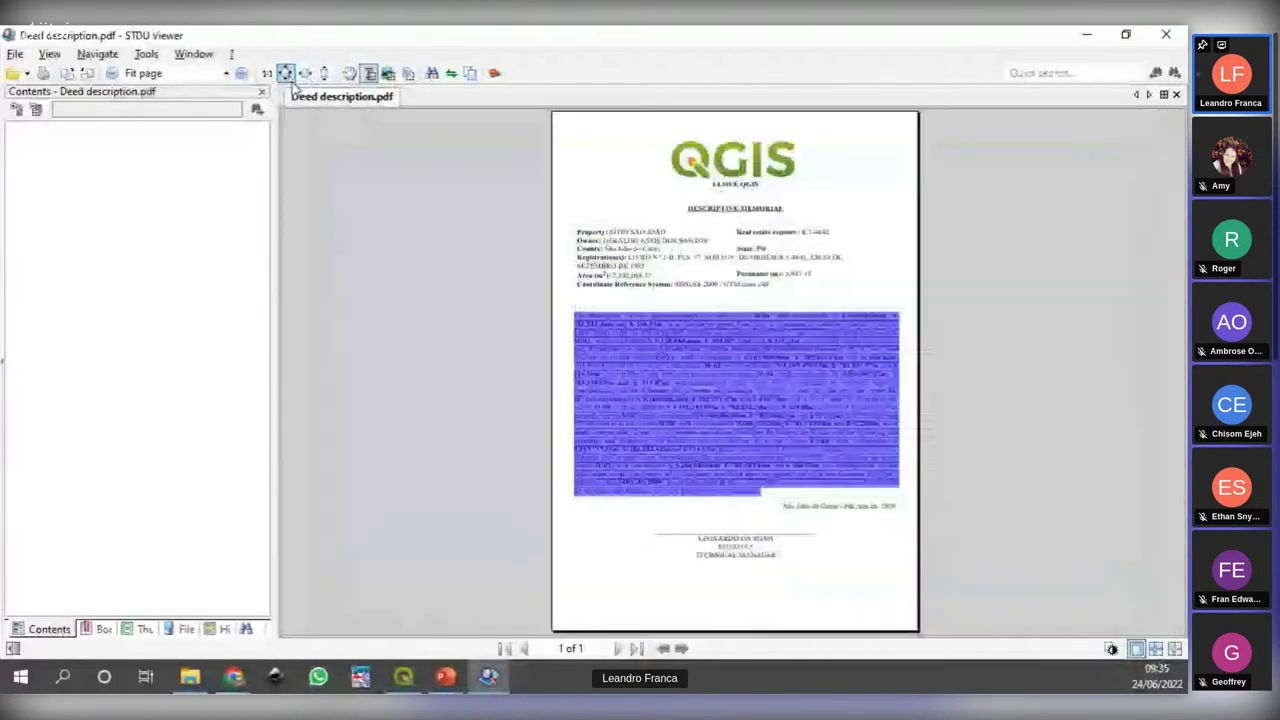
right_click(711, 358)
click(751, 367)
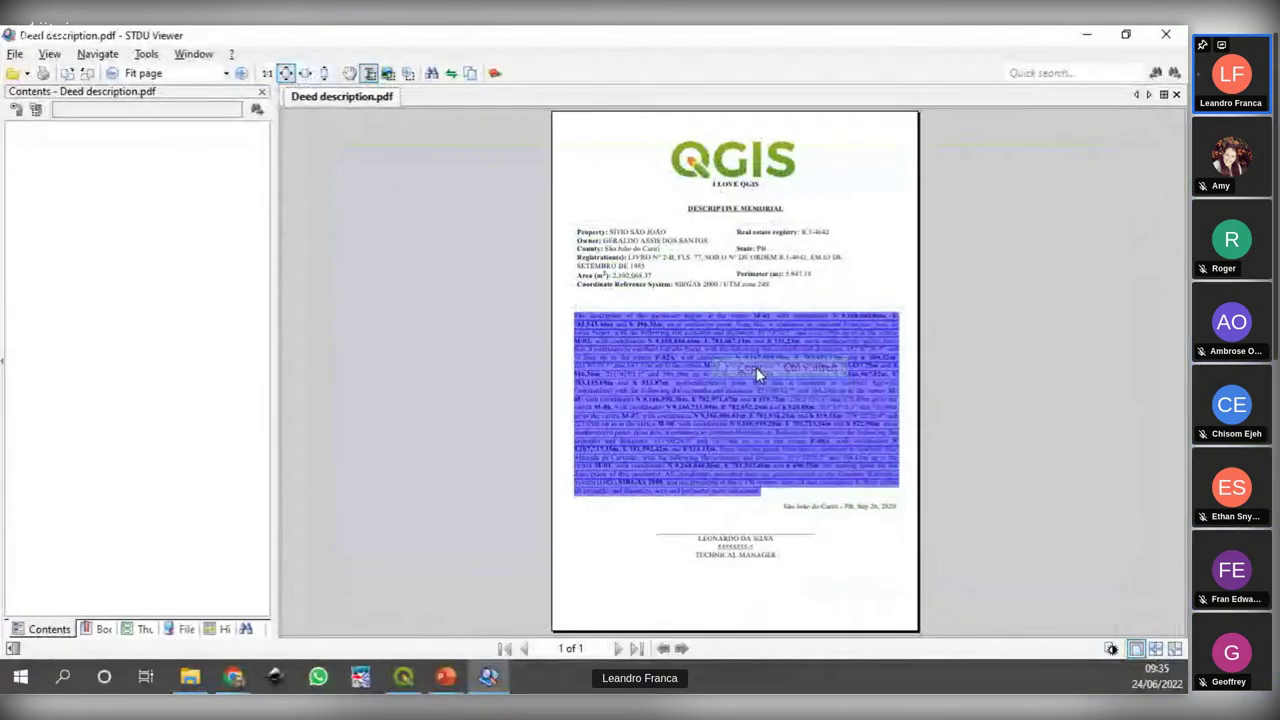
Step: Return to the Points from Deed Description dialog in QGIS and paste the copied perimeter description as the Text parameter
click(1085, 36)
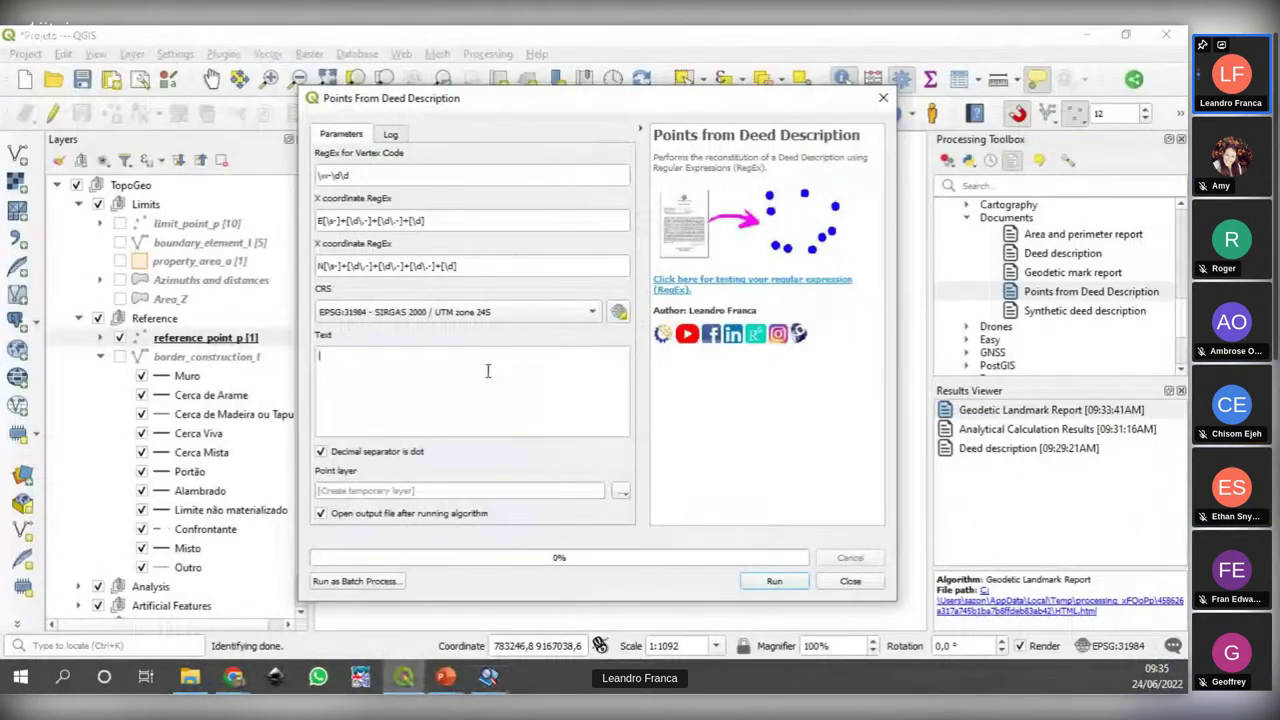
key(ctrl+v)
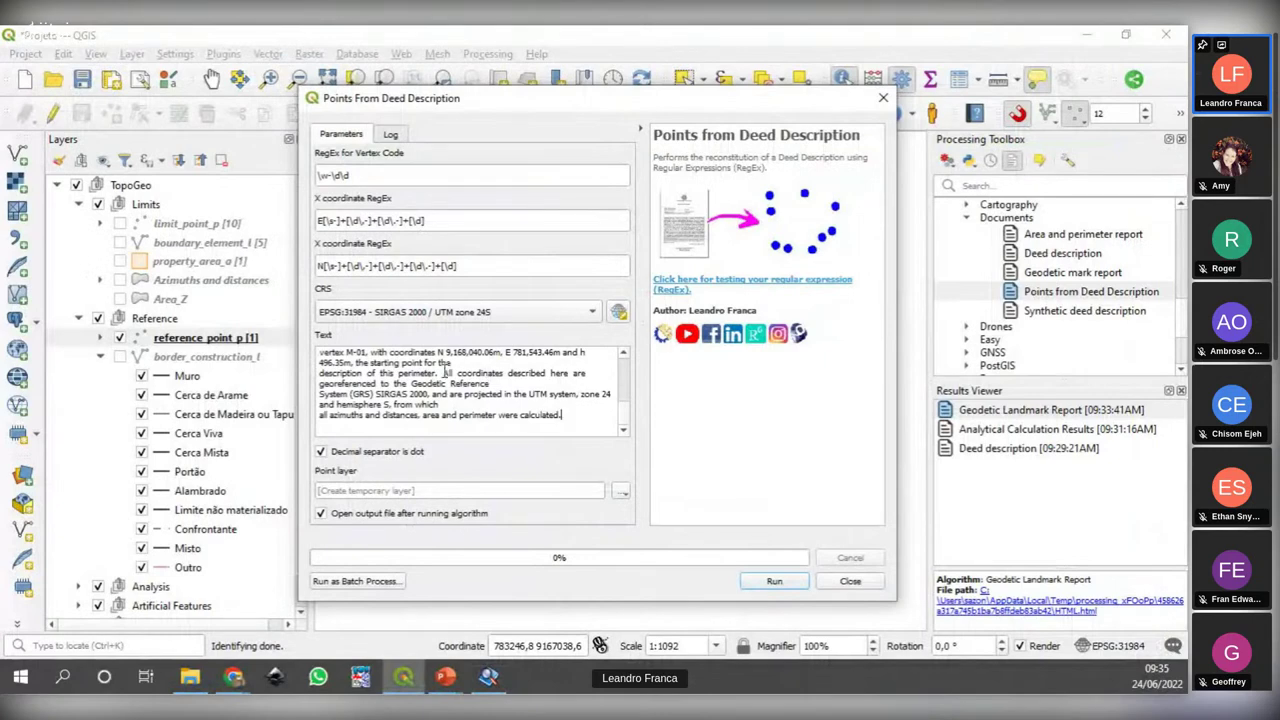
scroll(446, 371, up, 3)
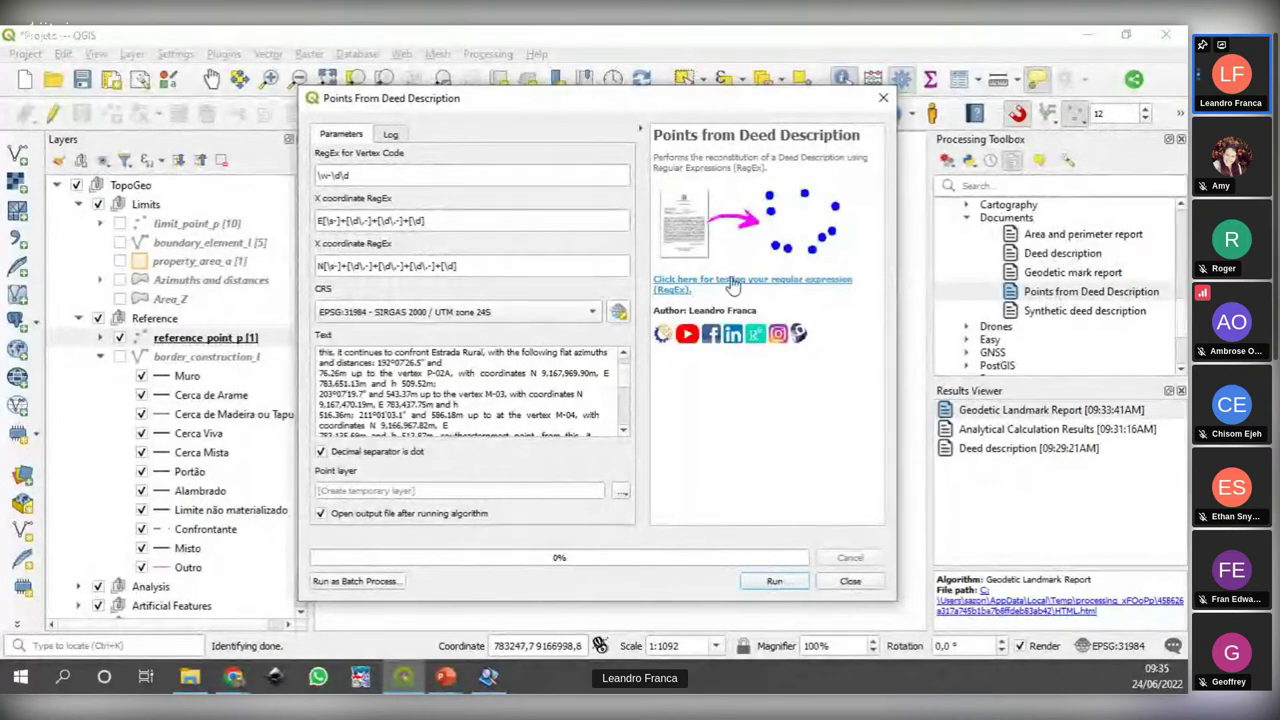
Step: Review the vertex code and X coordinate RegEx patterns alongside the pasted text, enlarging the dialog to show more of it
click(441, 218)
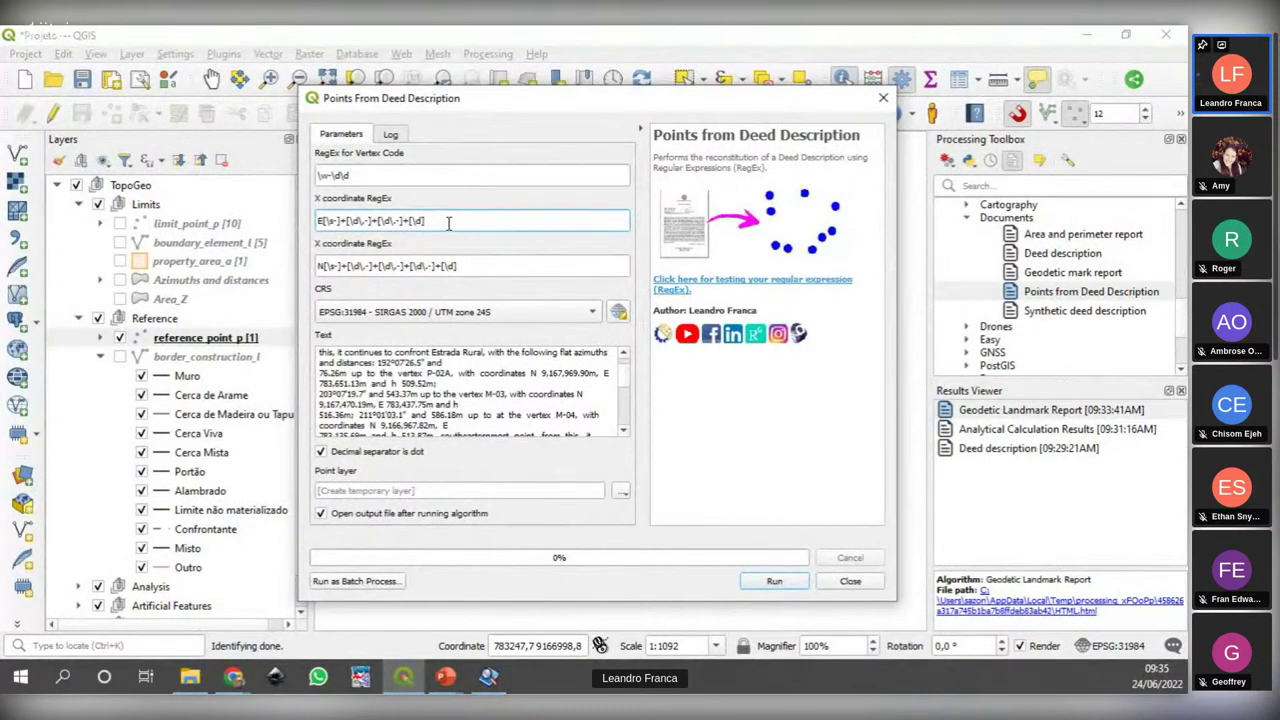
triple_click(326, 229)
drag(359, 180, 316, 176)
click(357, 178)
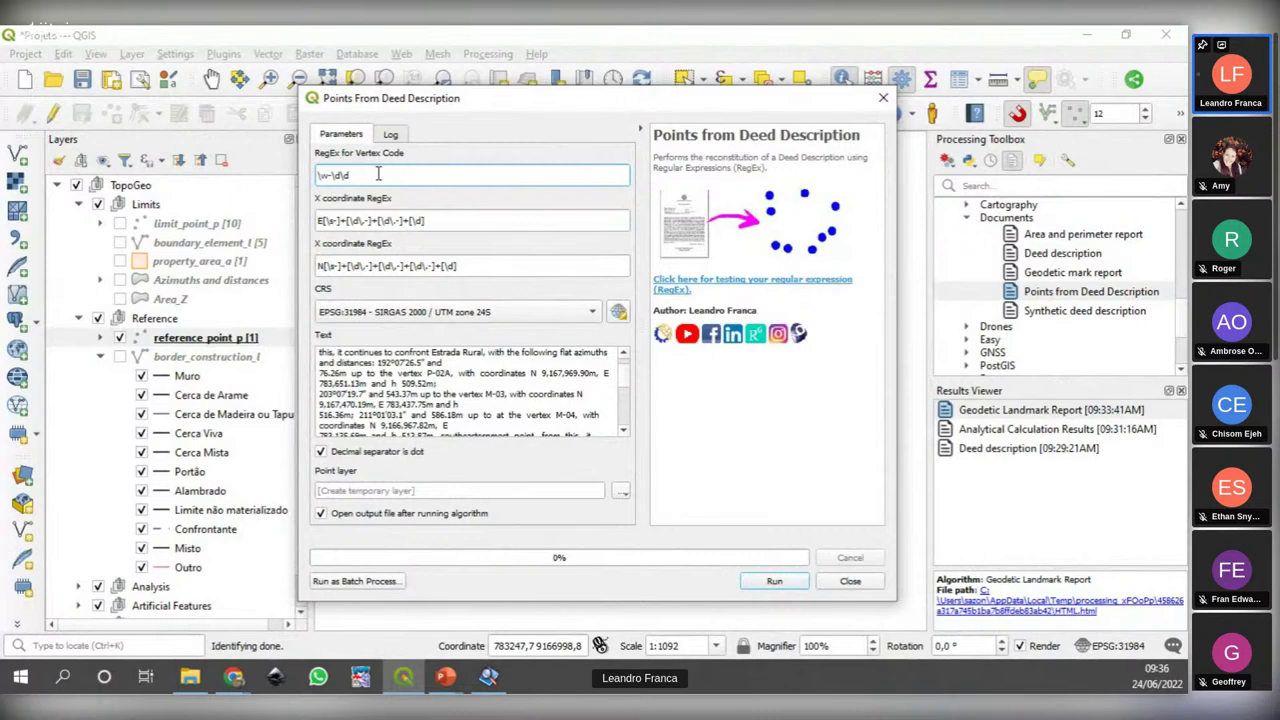
scroll(620, 385, up, 5)
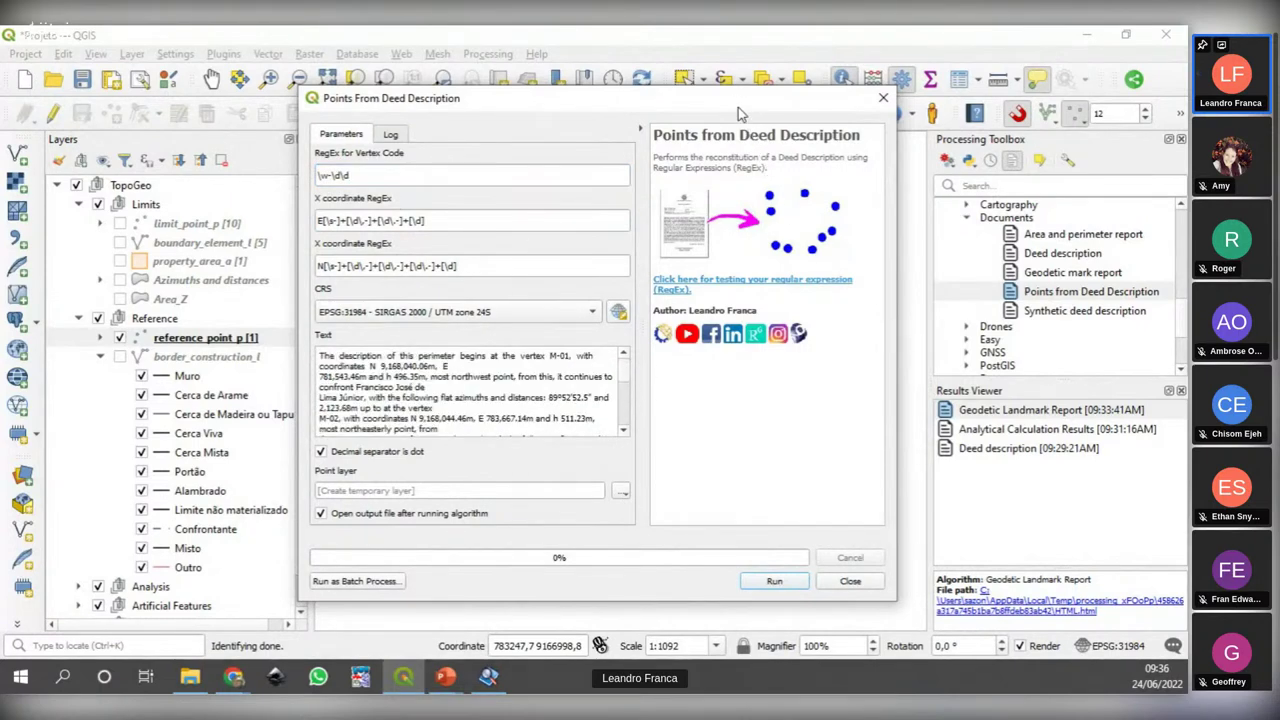
drag(738, 107, 783, 88)
drag(593, 582, 599, 608)
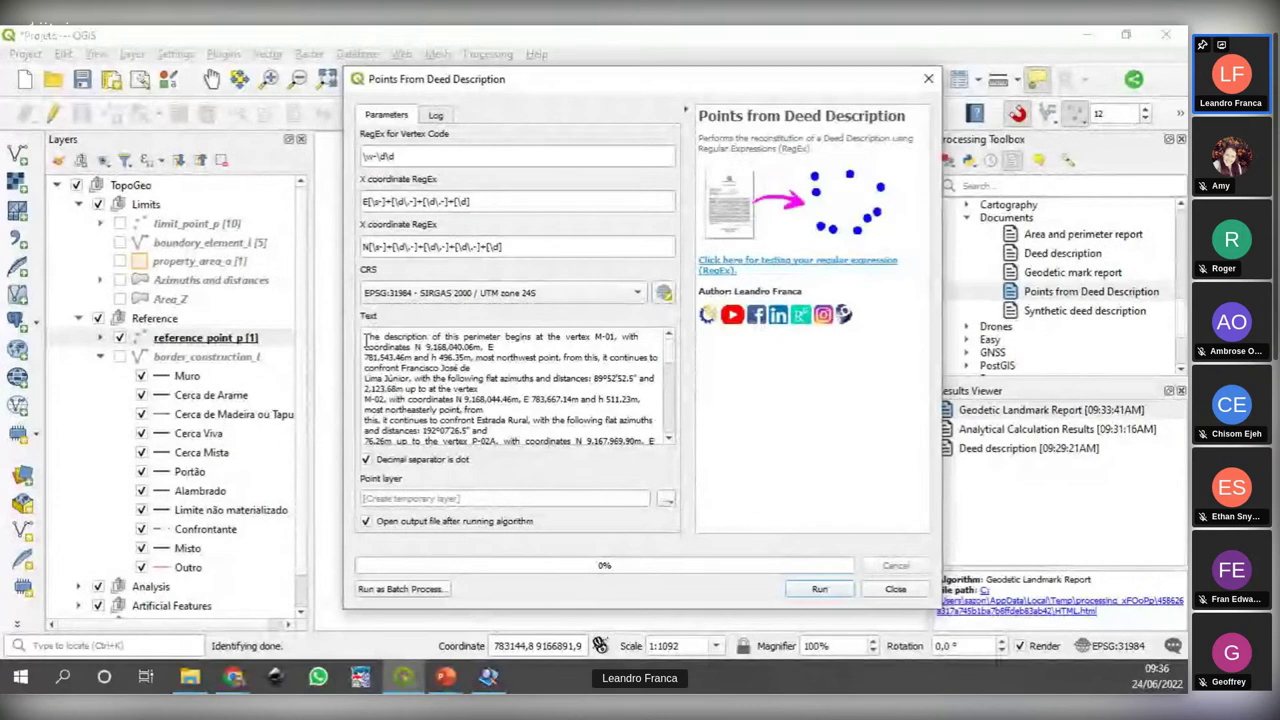
Step: Try to run Points from Deed Description on the pasted text and inspect the log's error line
scroll(404, 346, down, 2)
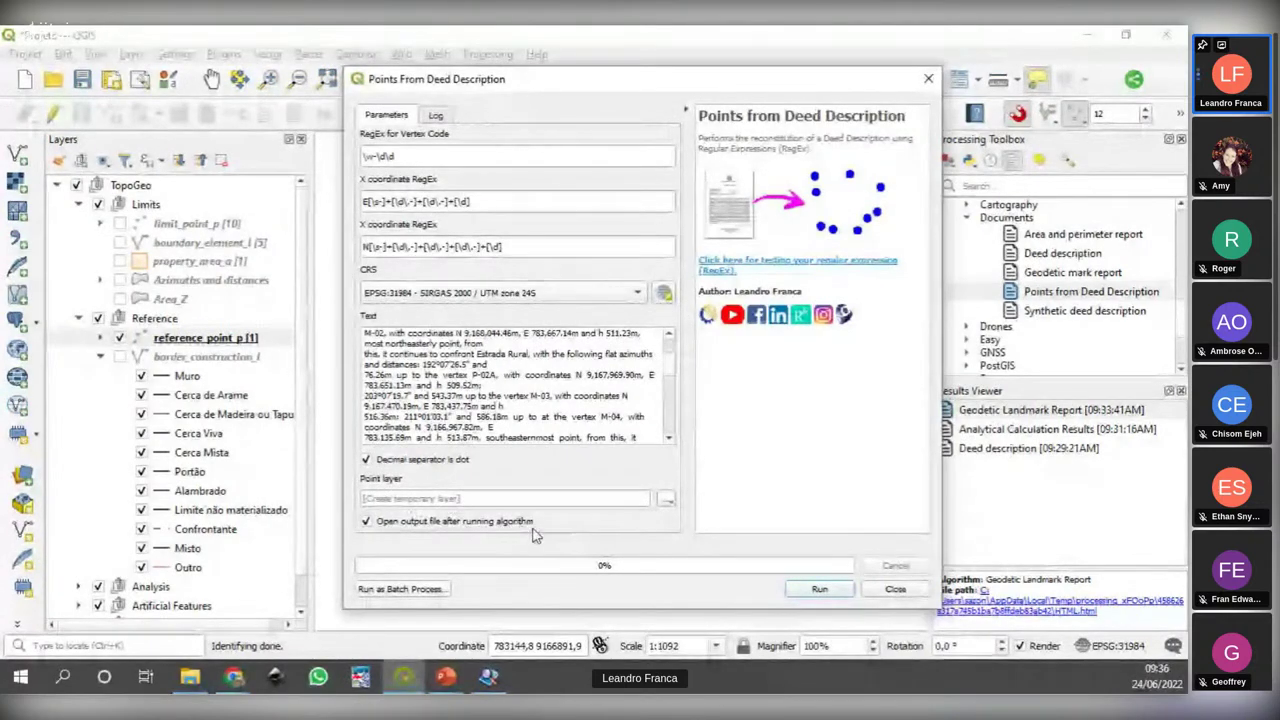
click(819, 589)
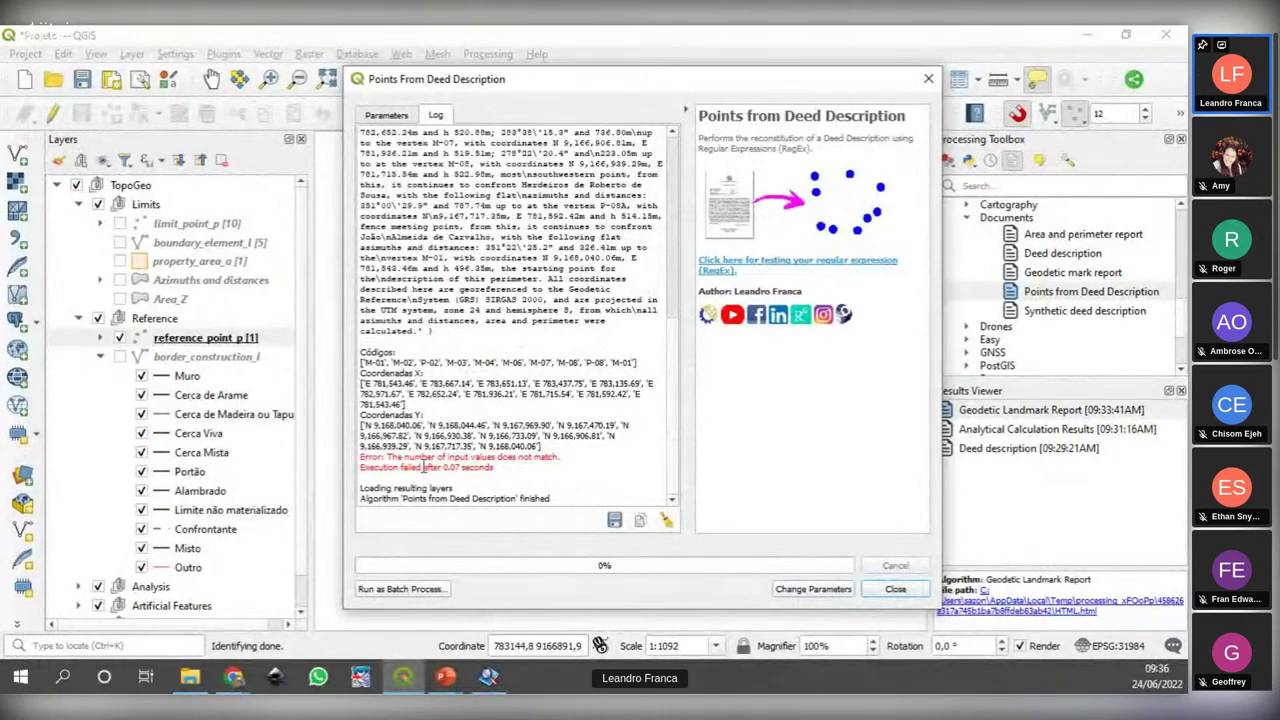
drag(388, 457, 573, 457)
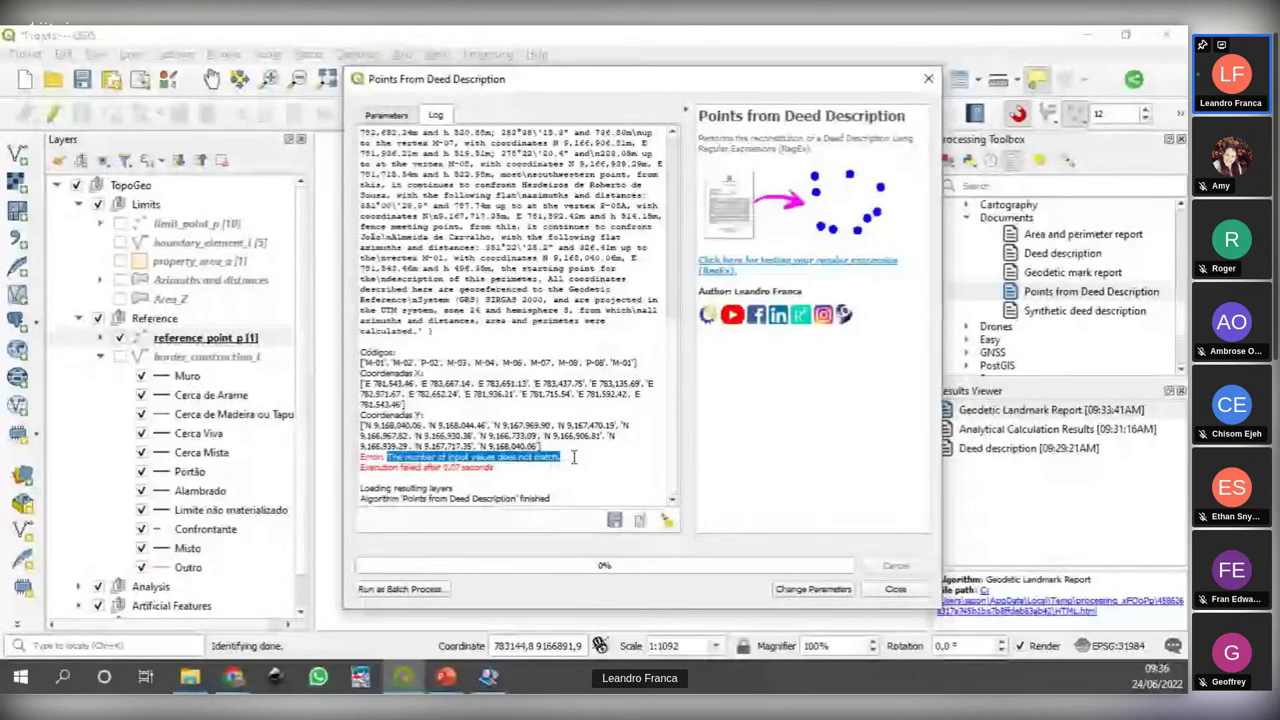
click(508, 460)
Step: Remove the line break that splits vertex code M-05 in the pasted deed text
click(392, 119)
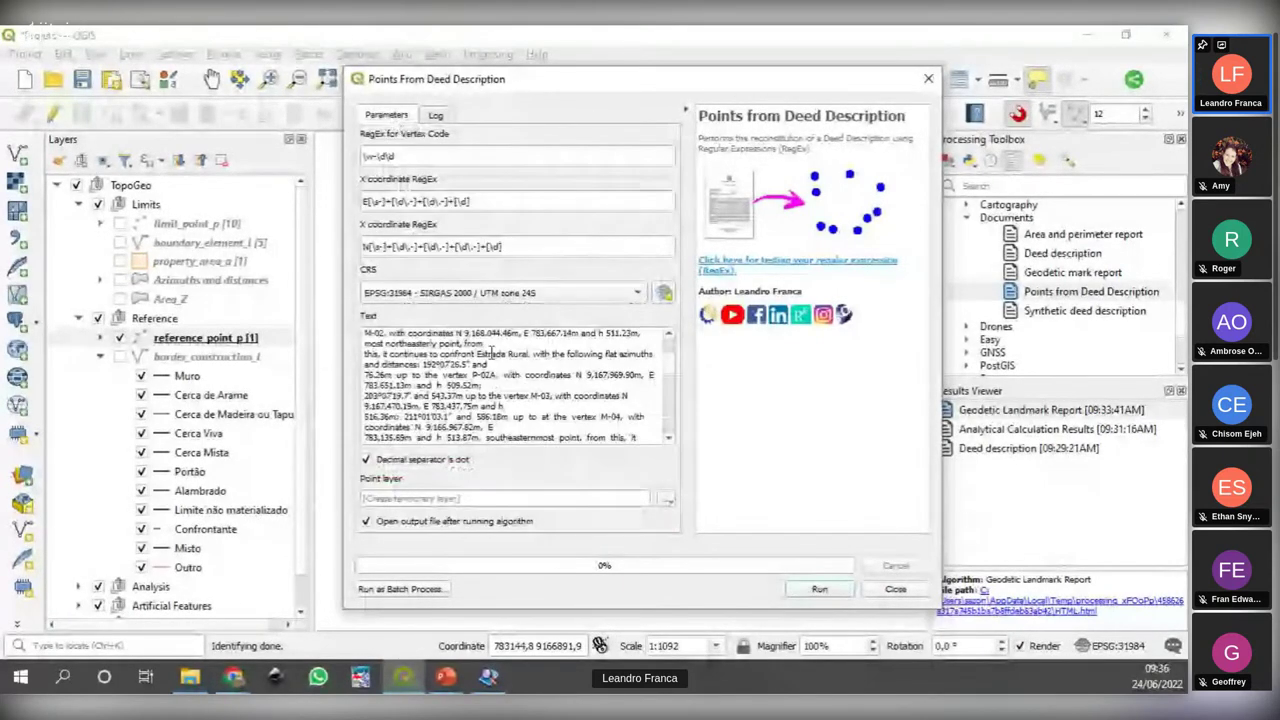
click(670, 441)
click(670, 441)
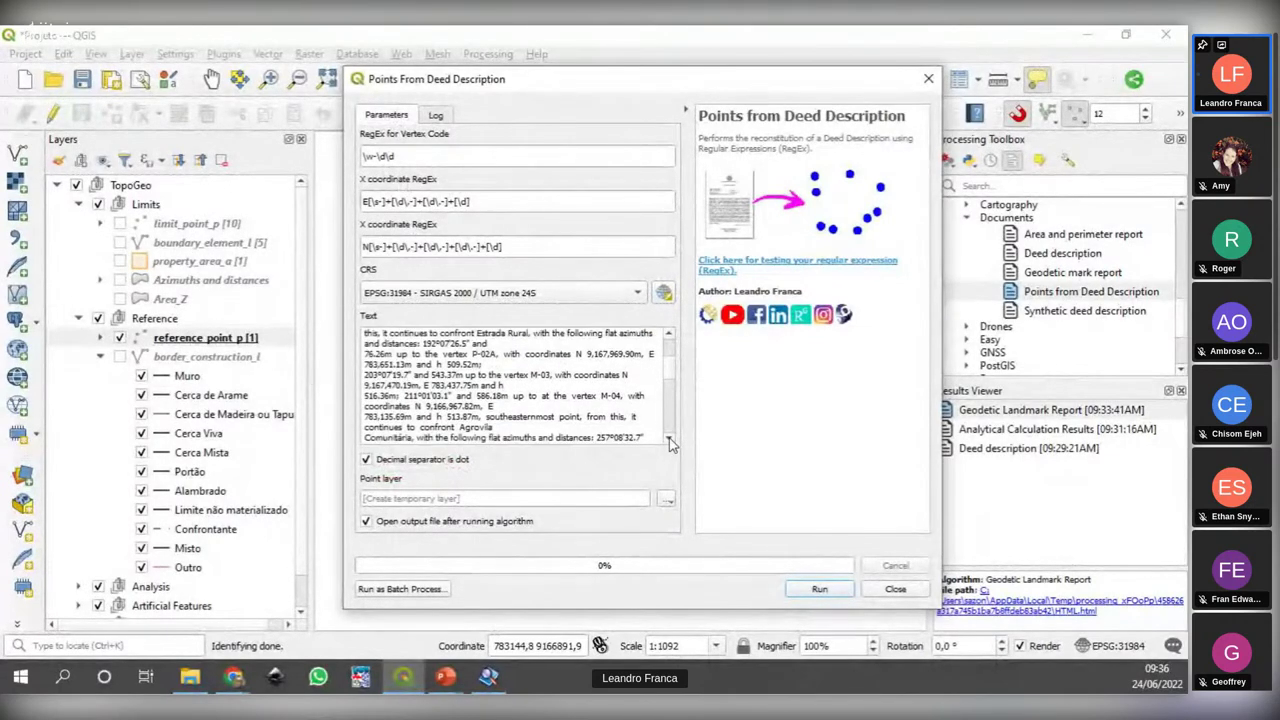
click(670, 441)
click(670, 441)
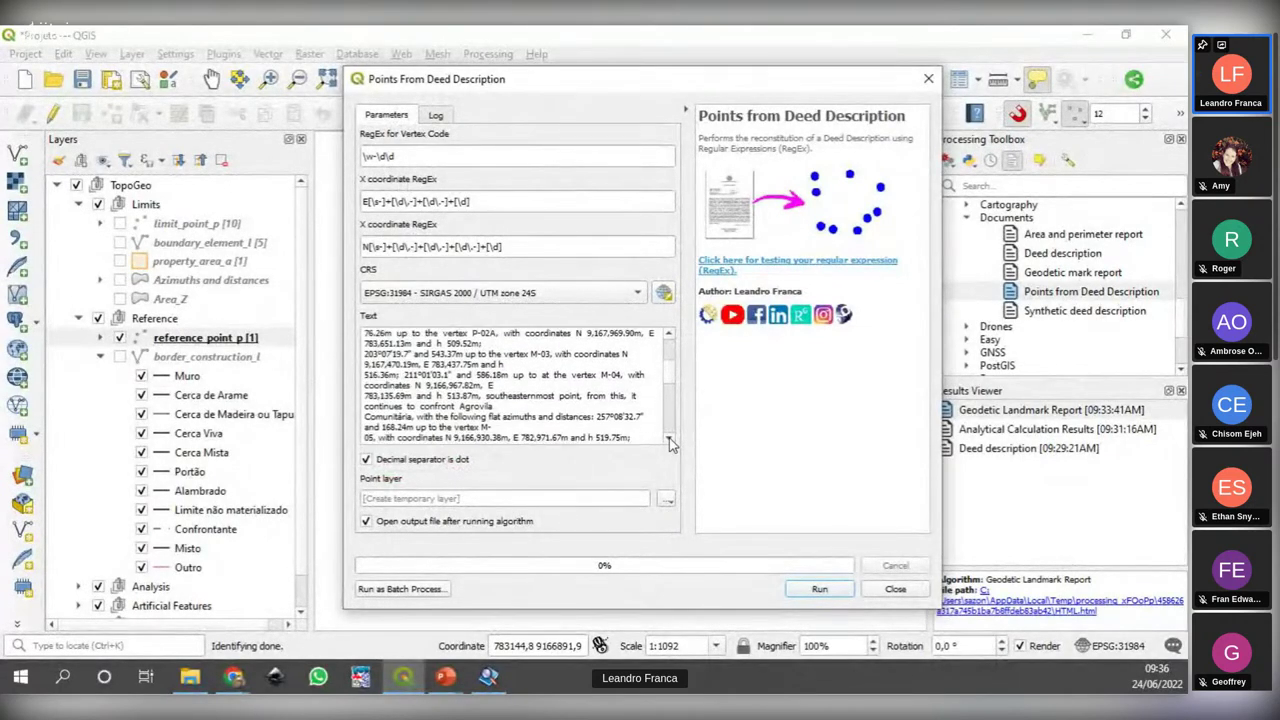
click(670, 441)
click(496, 416)
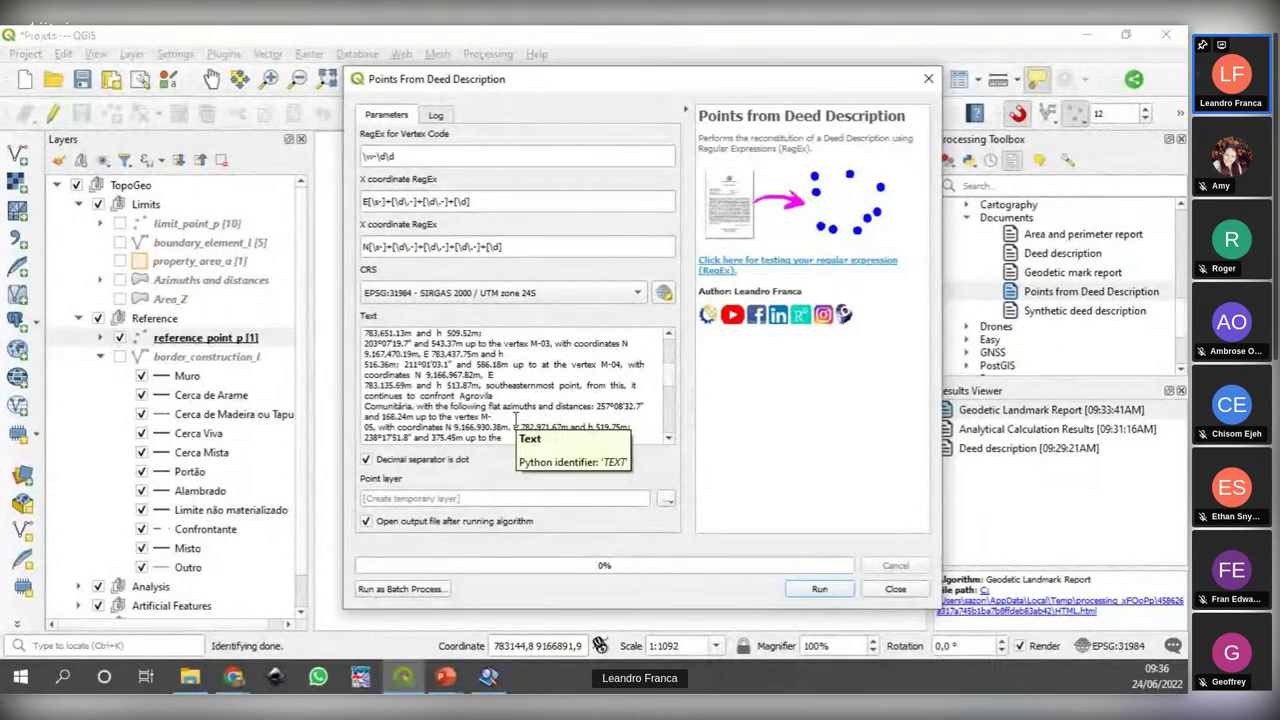
key(Delete)
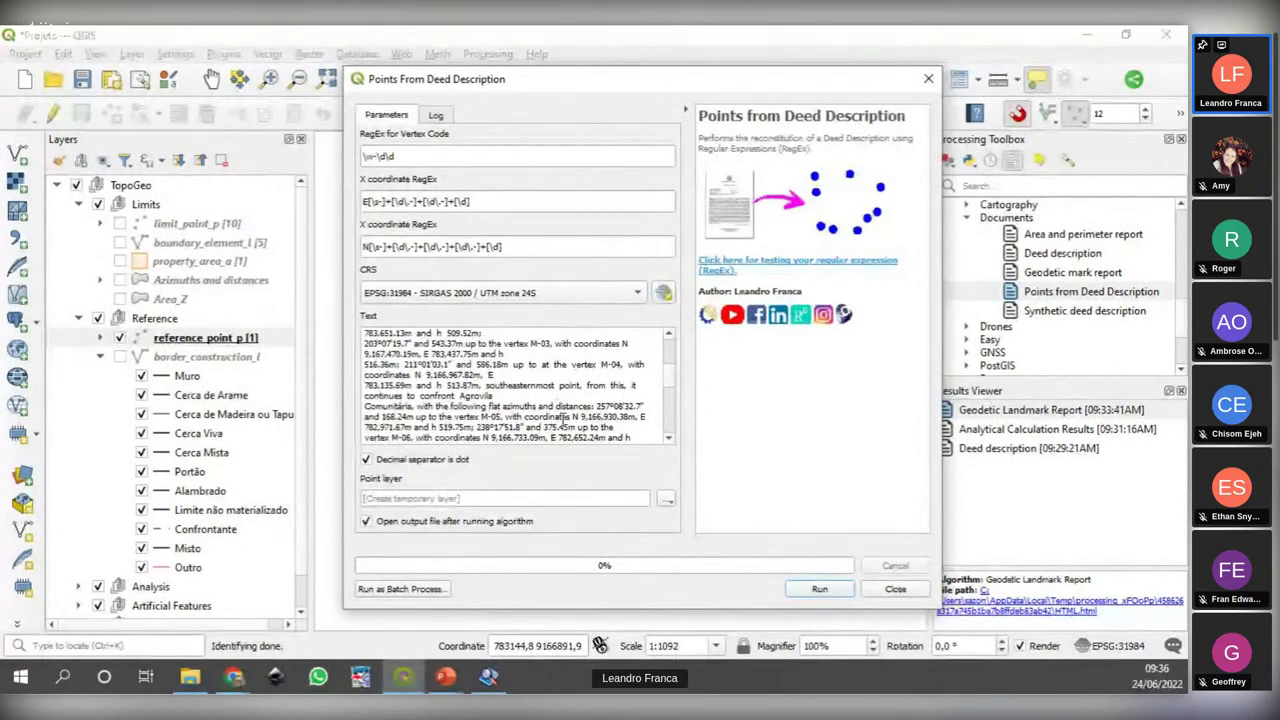
Step: Run the tool on the corrected text to create a temporary point layer and place that layer above the TopoGeo group
click(820, 590)
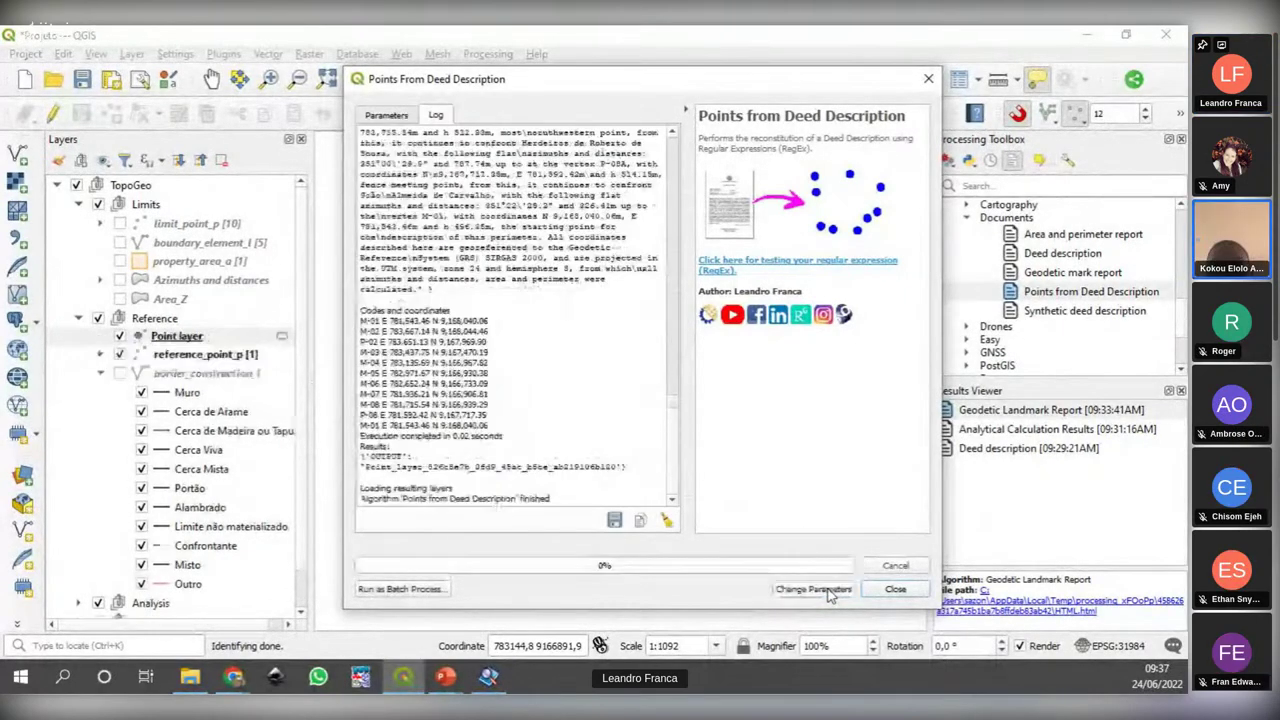
click(893, 590)
scroll(509, 440, down, 1)
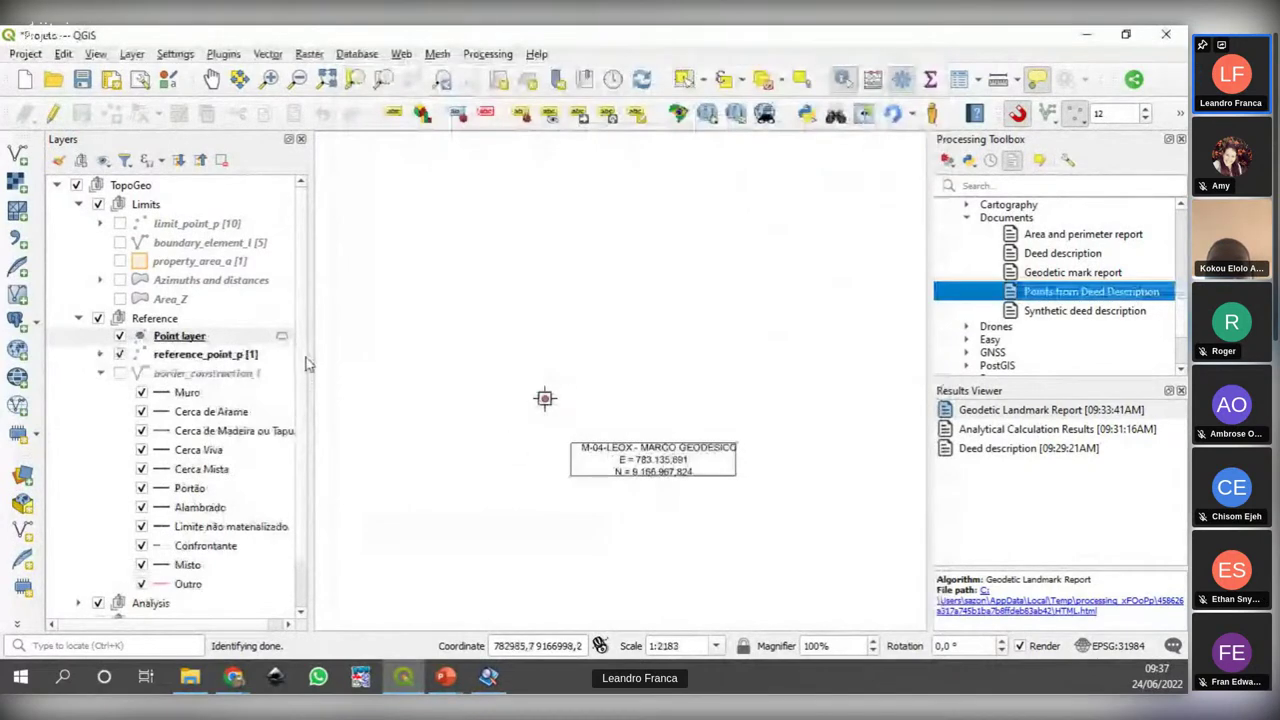
drag(197, 337, 187, 182)
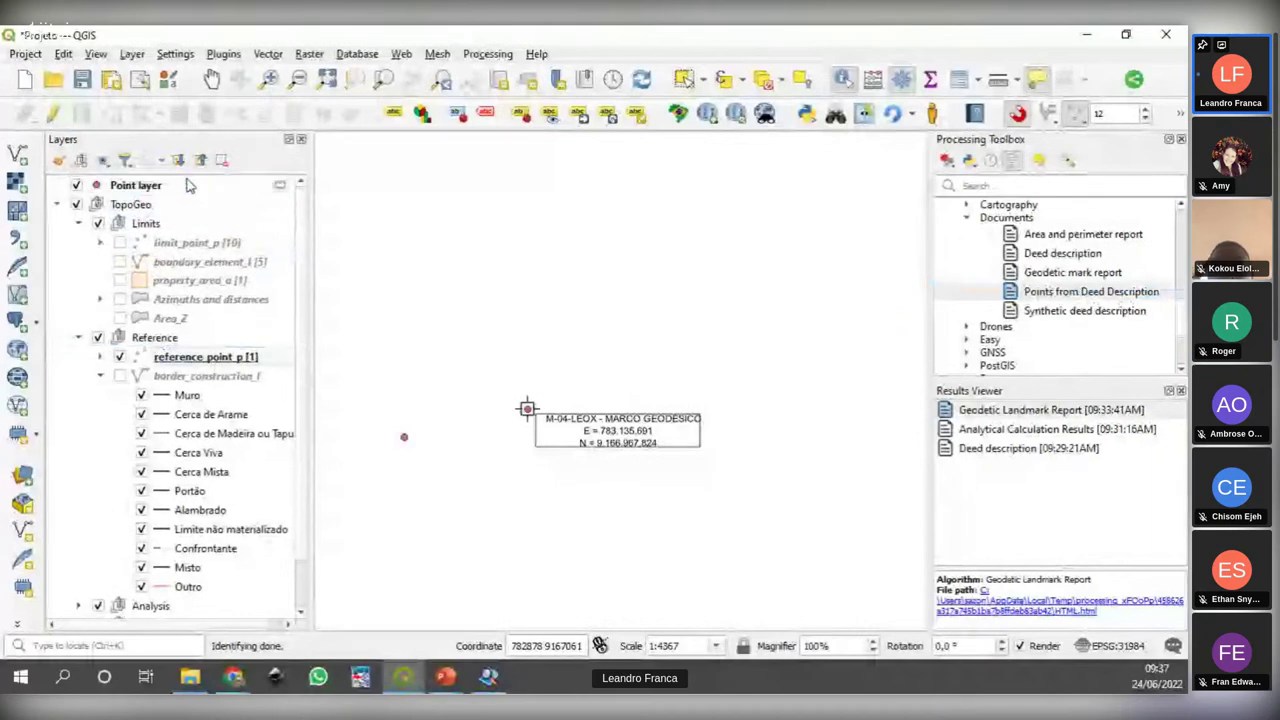
scroll(700, 542, down, 2)
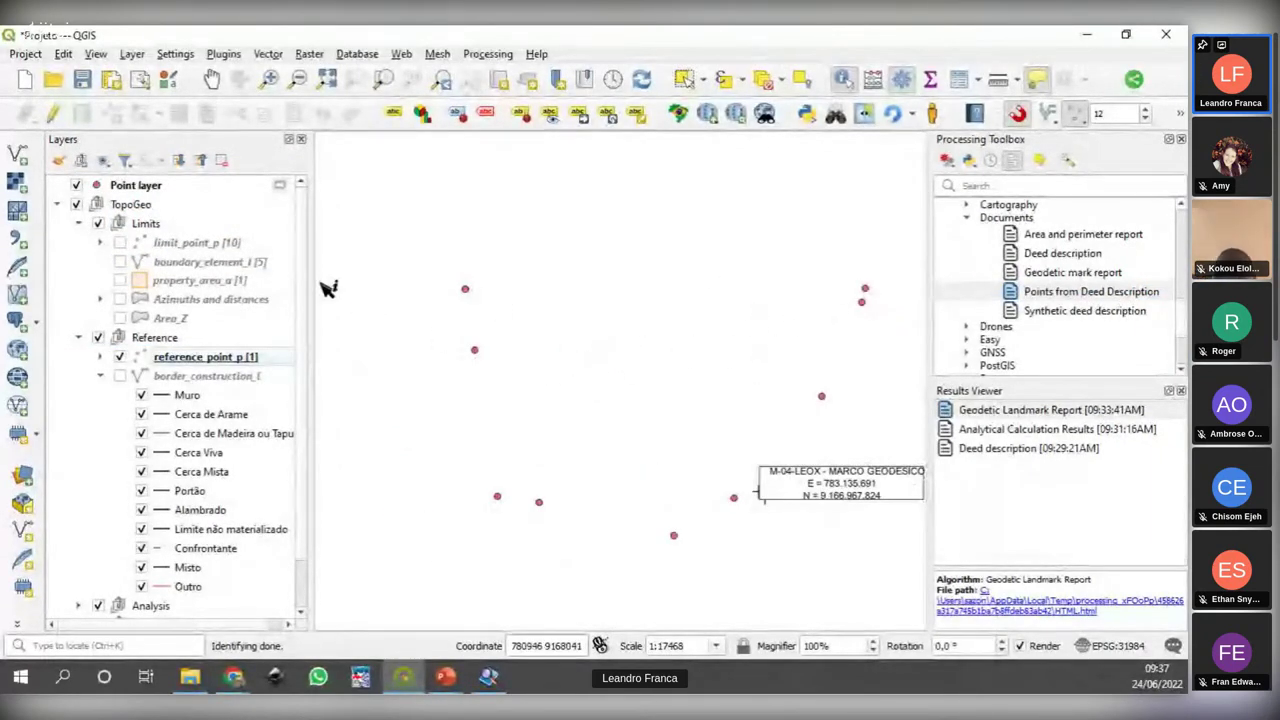
Step: Change the reconstructed point layer's symbol to the diamond red marker
click(150, 190)
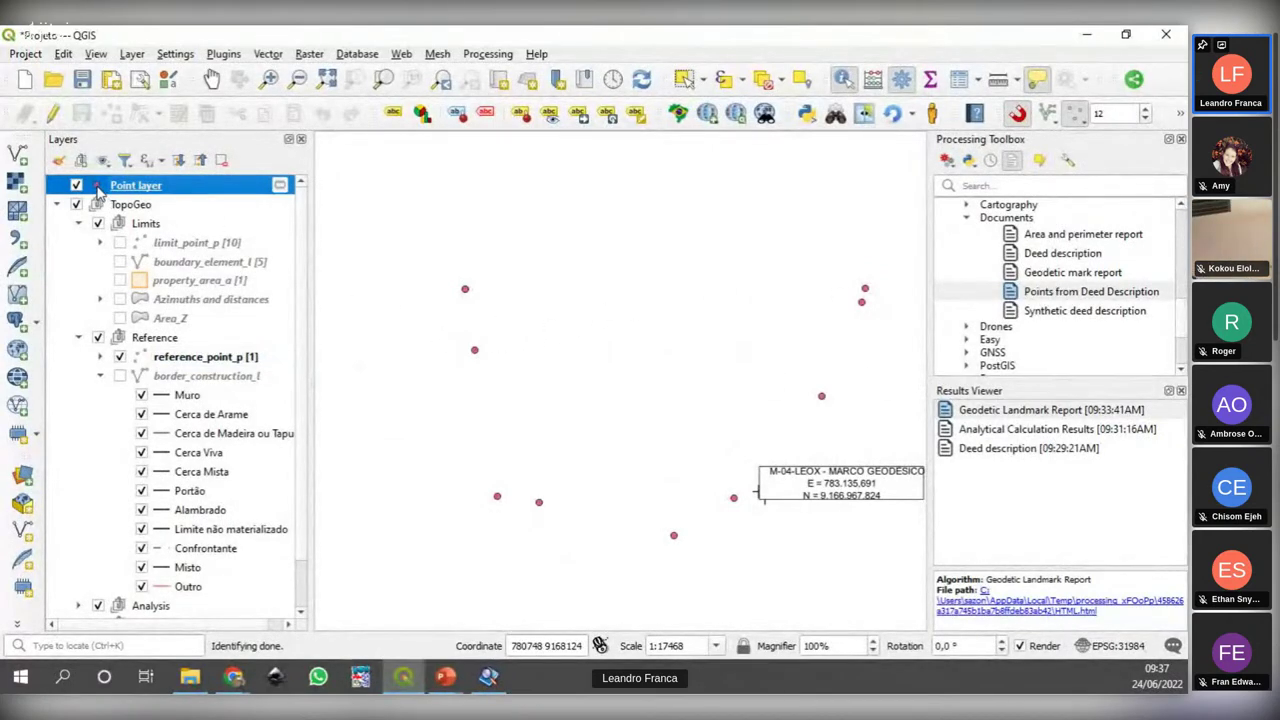
double_click(97, 190)
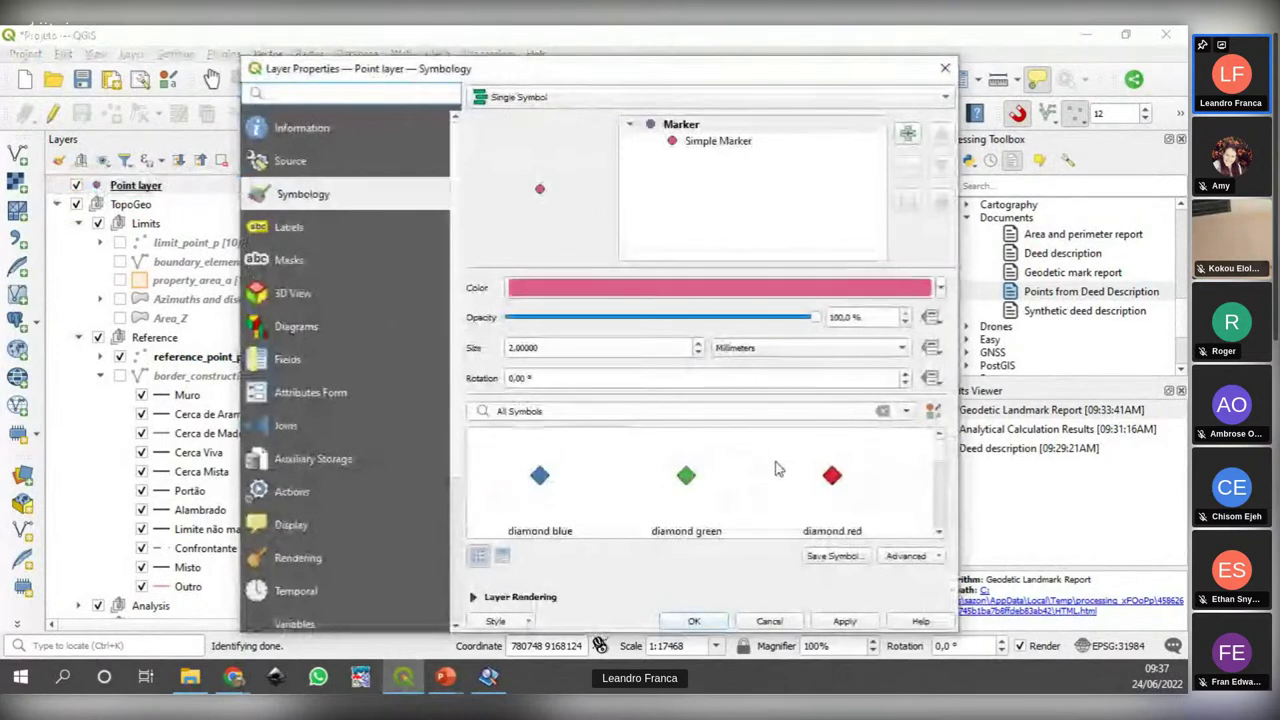
click(832, 477)
click(694, 621)
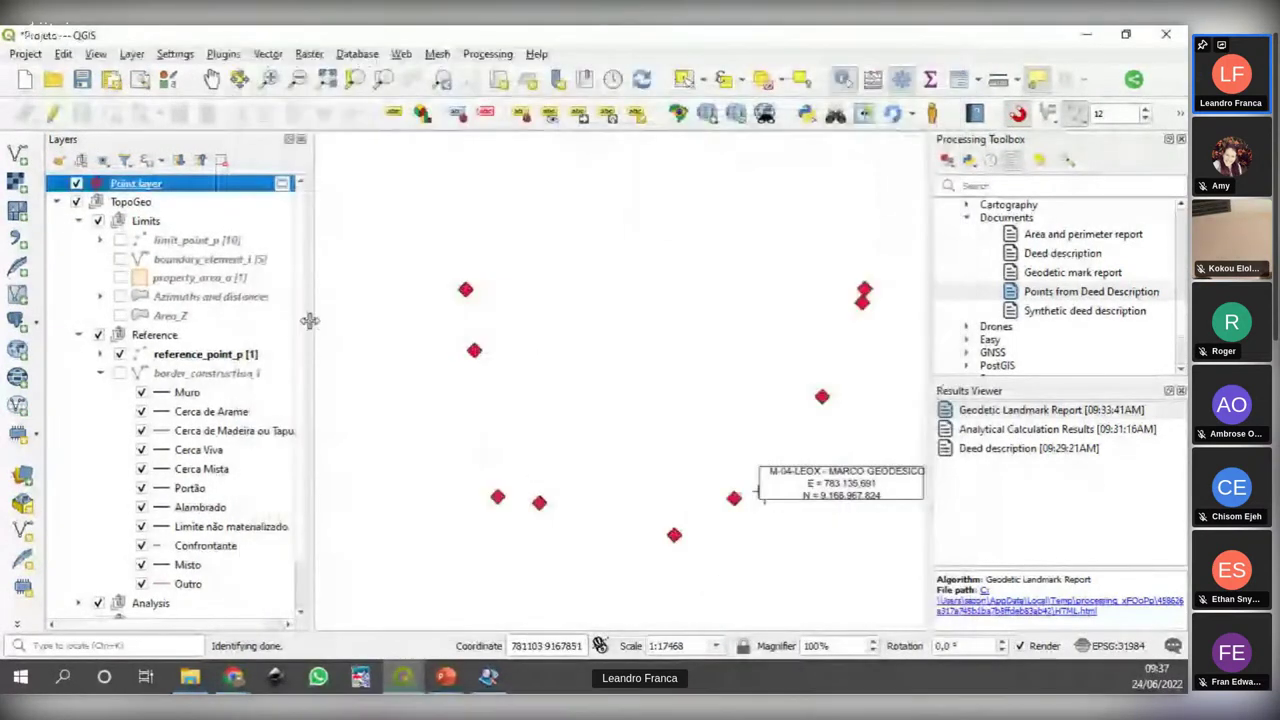
Step: Show the limit_point_p, boundary_element_l, property_area_a and border_construction_l layers and compare the reconstructed points with the original vertices
click(119, 241)
scroll(448, 330, up, 1)
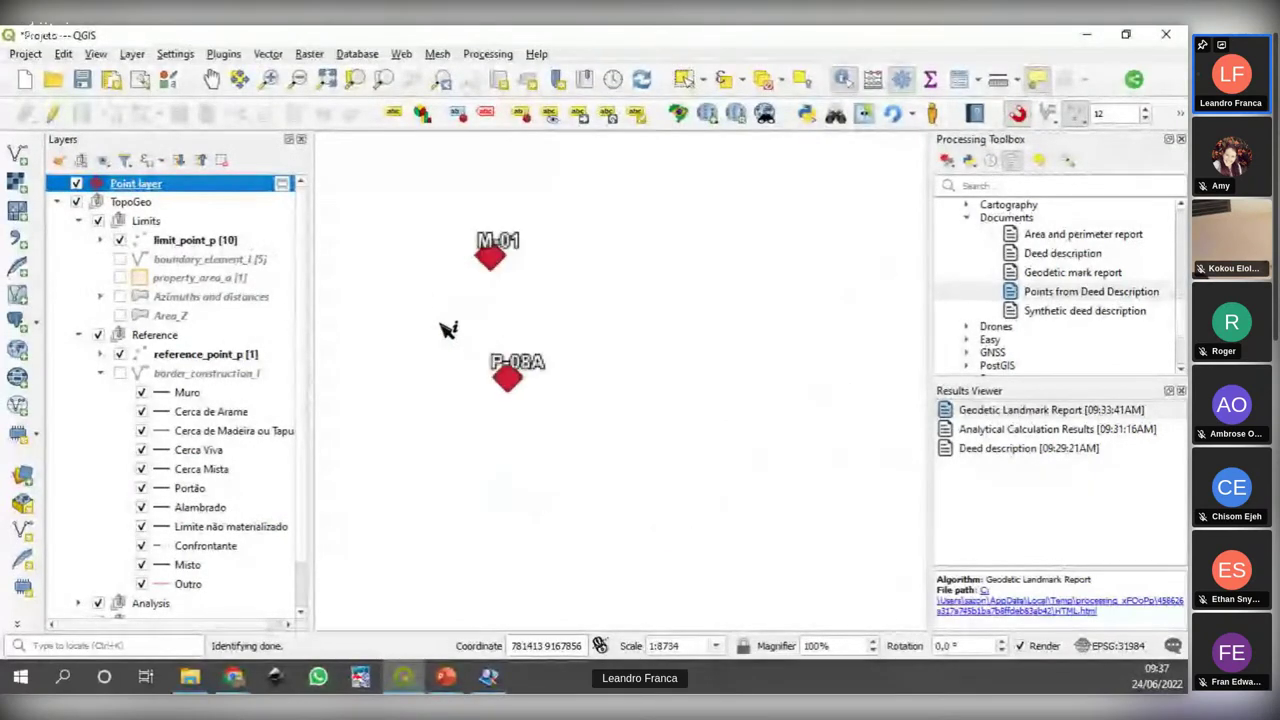
scroll(448, 330, up, 1)
click(119, 259)
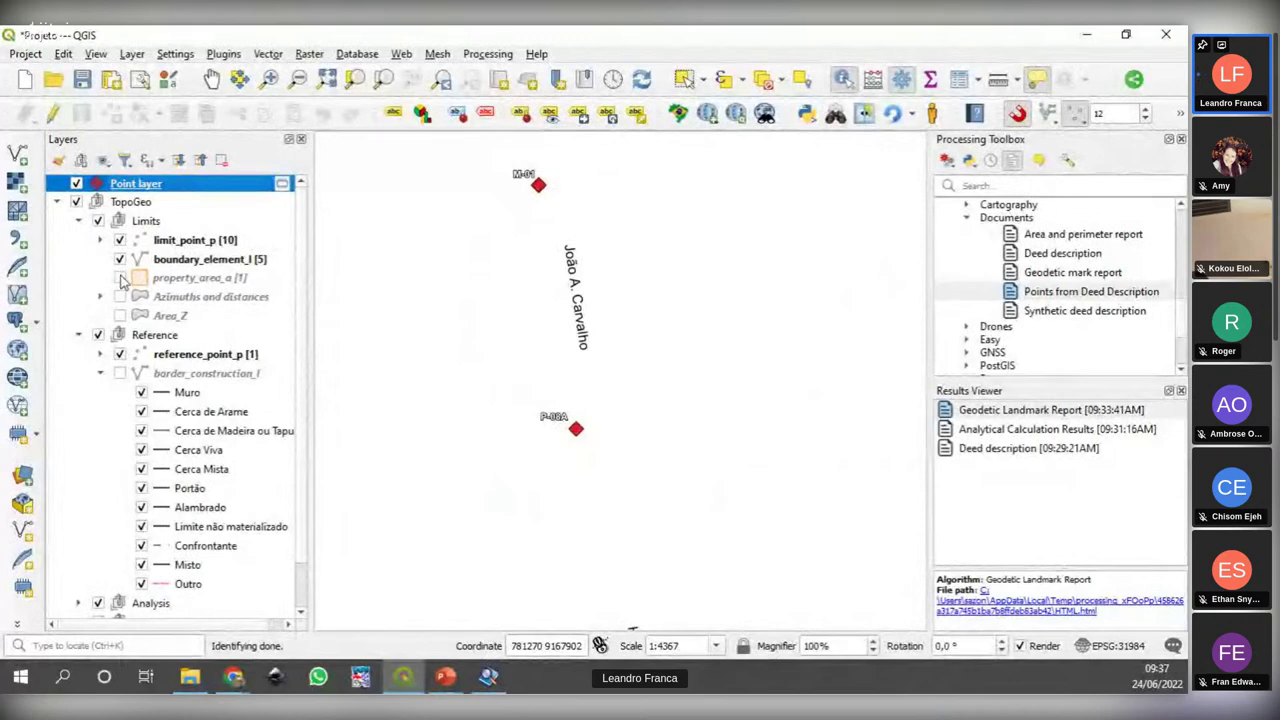
click(119, 278)
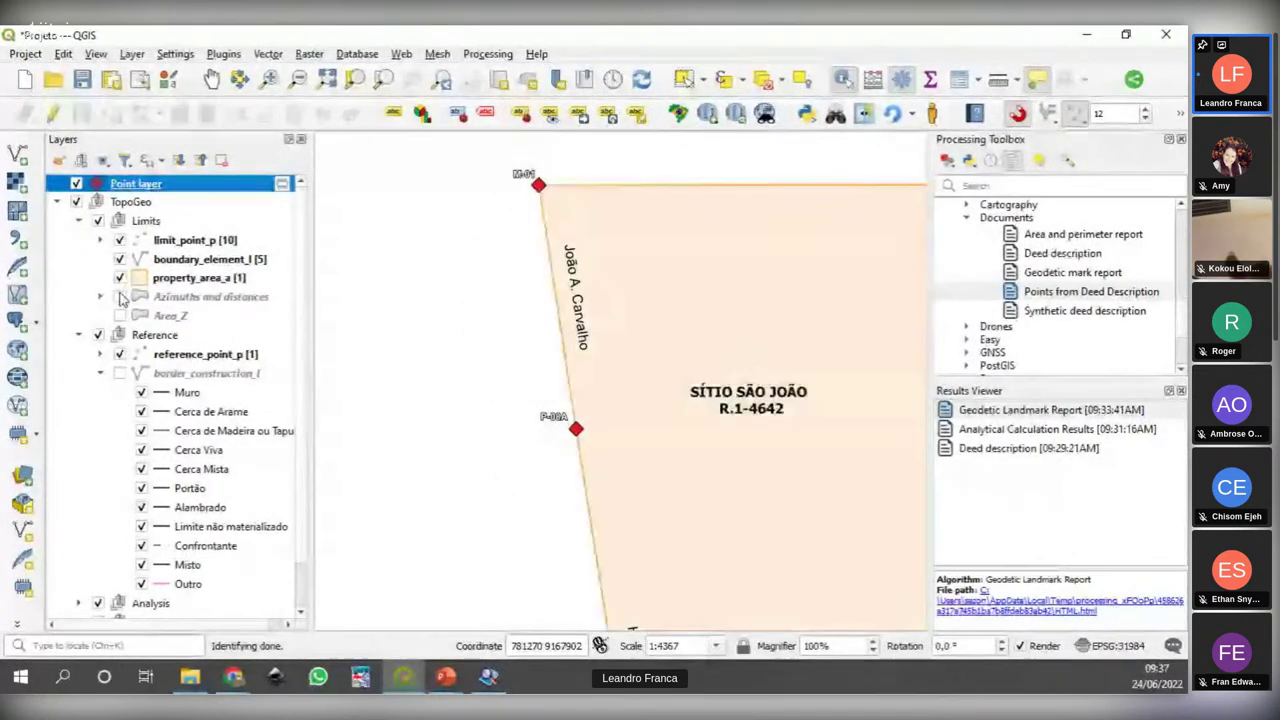
click(119, 373)
scroll(391, 297, down, 1)
scroll(415, 245, down, 1)
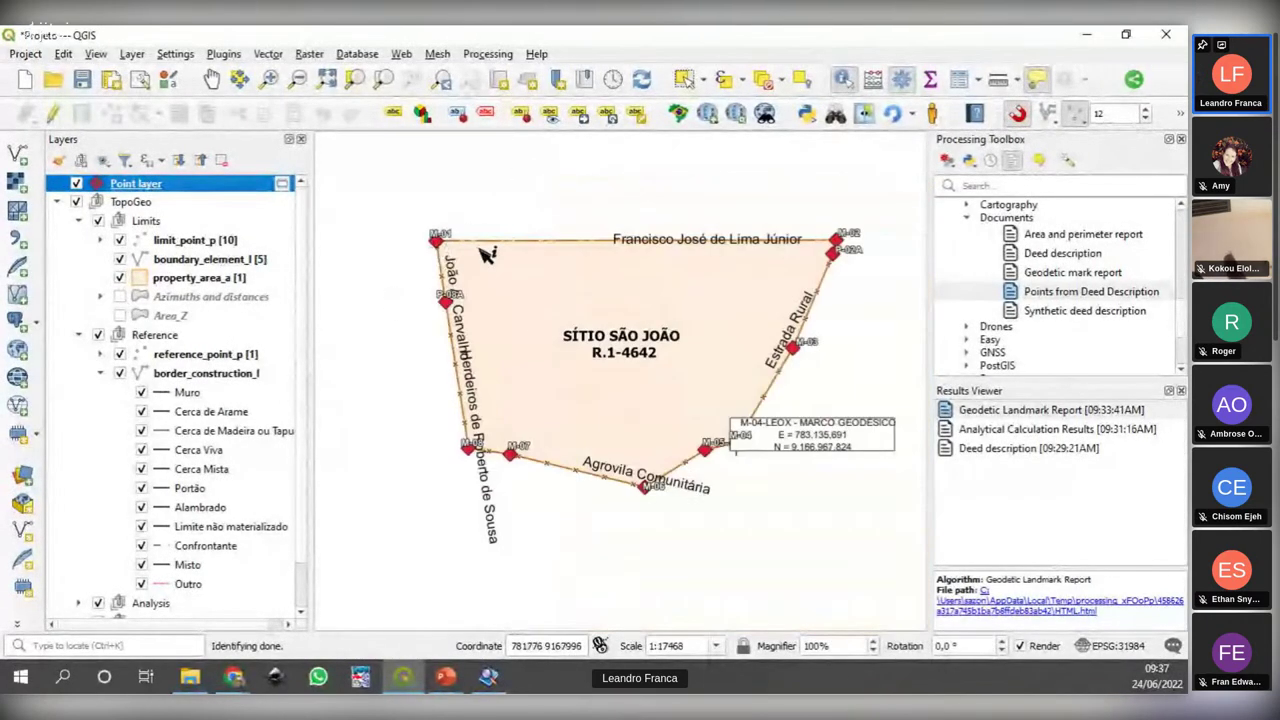
scroll(795, 235, up, 4)
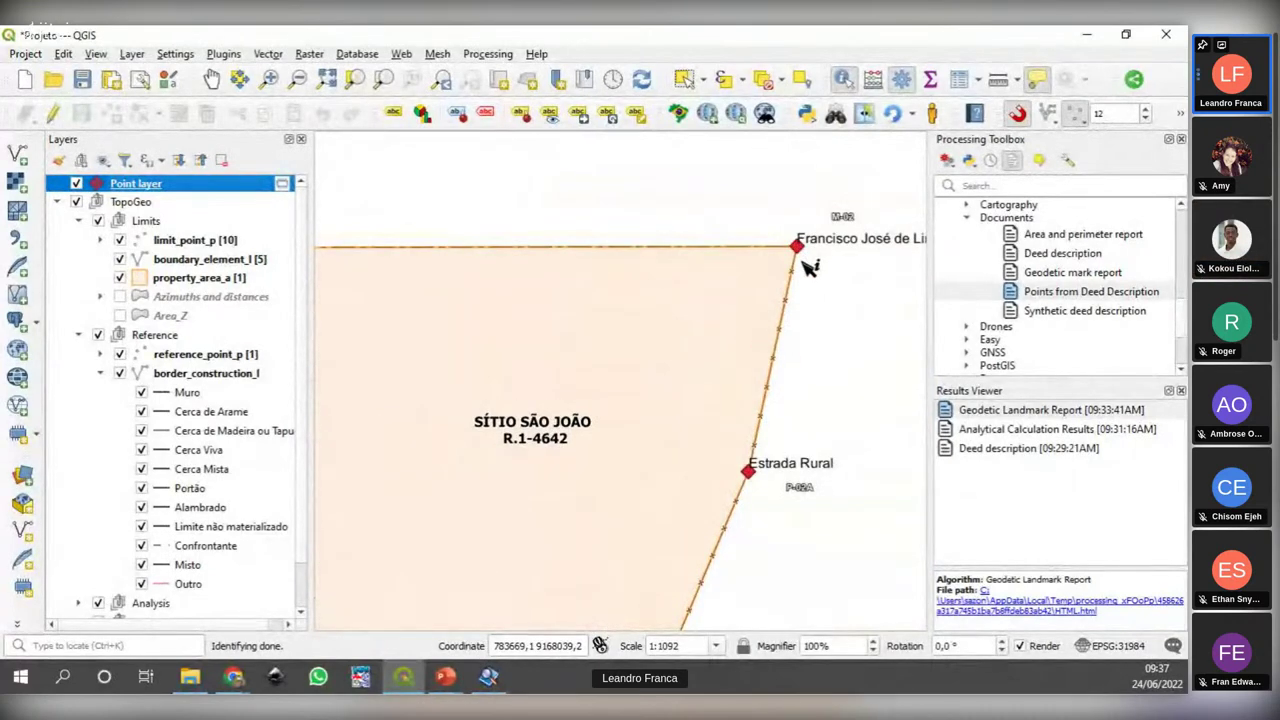
Step: Switch to the Deed description PDF in STDU Viewer to review the source document
click(488, 677)
click(652, 258)
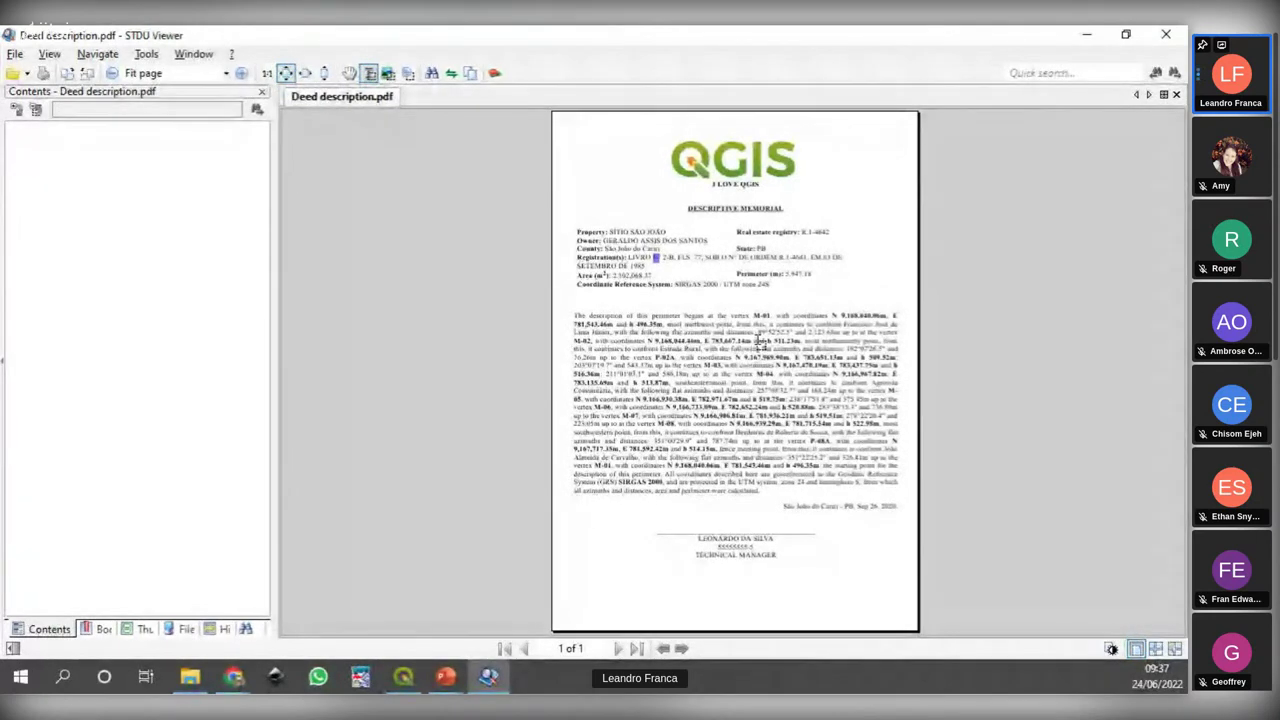
Step: Return to QGIS, close the Results Viewer and show the LF Tools Documents algorithms in the Processing Toolbox
click(1086, 34)
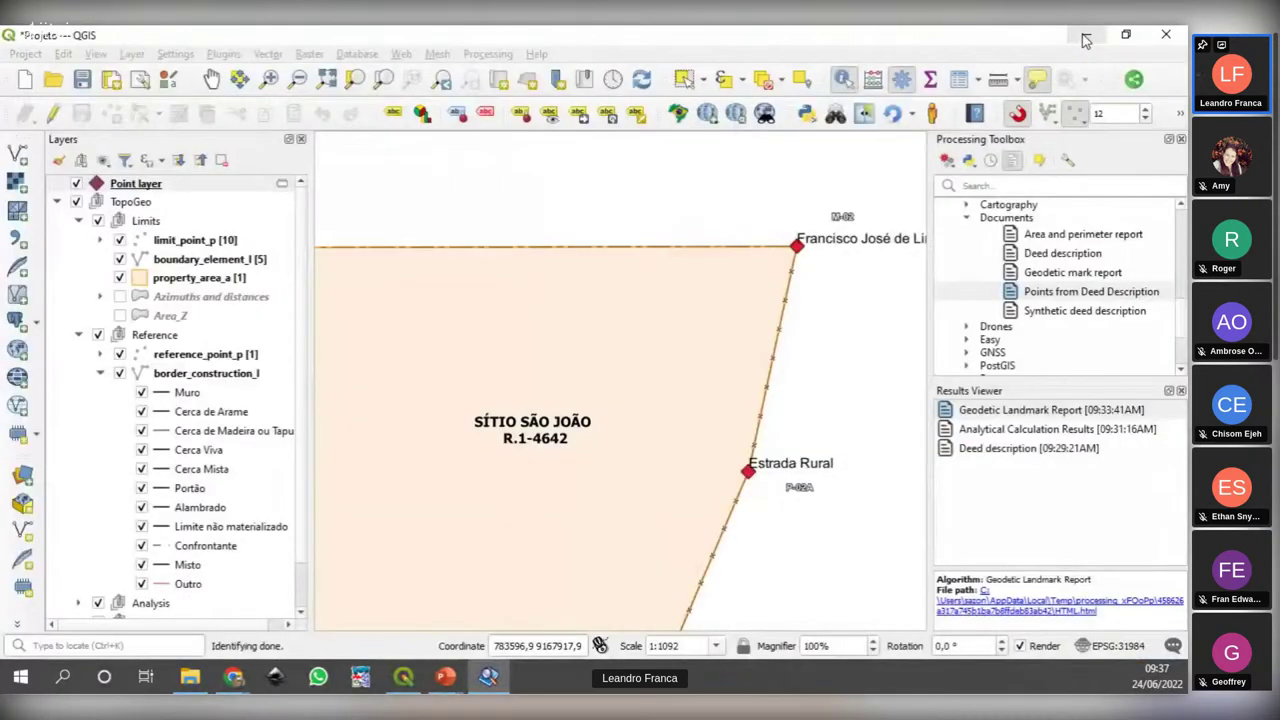
click(1180, 391)
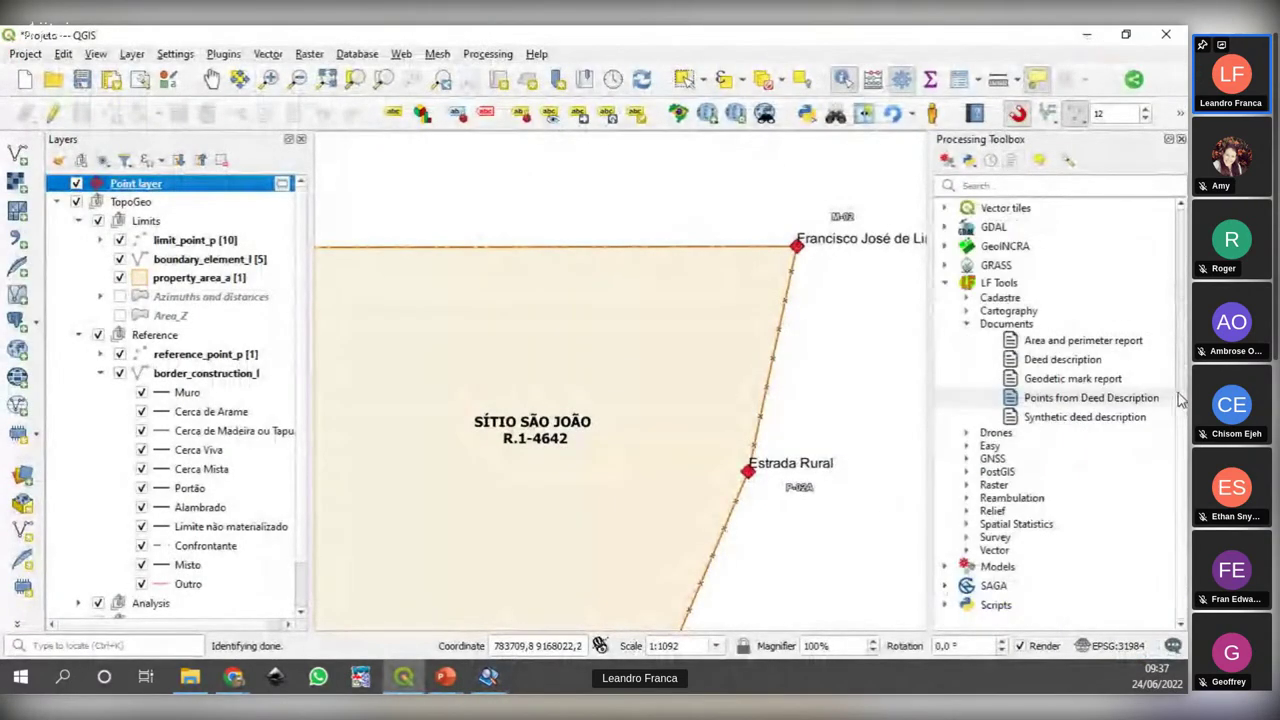
click(1032, 344)
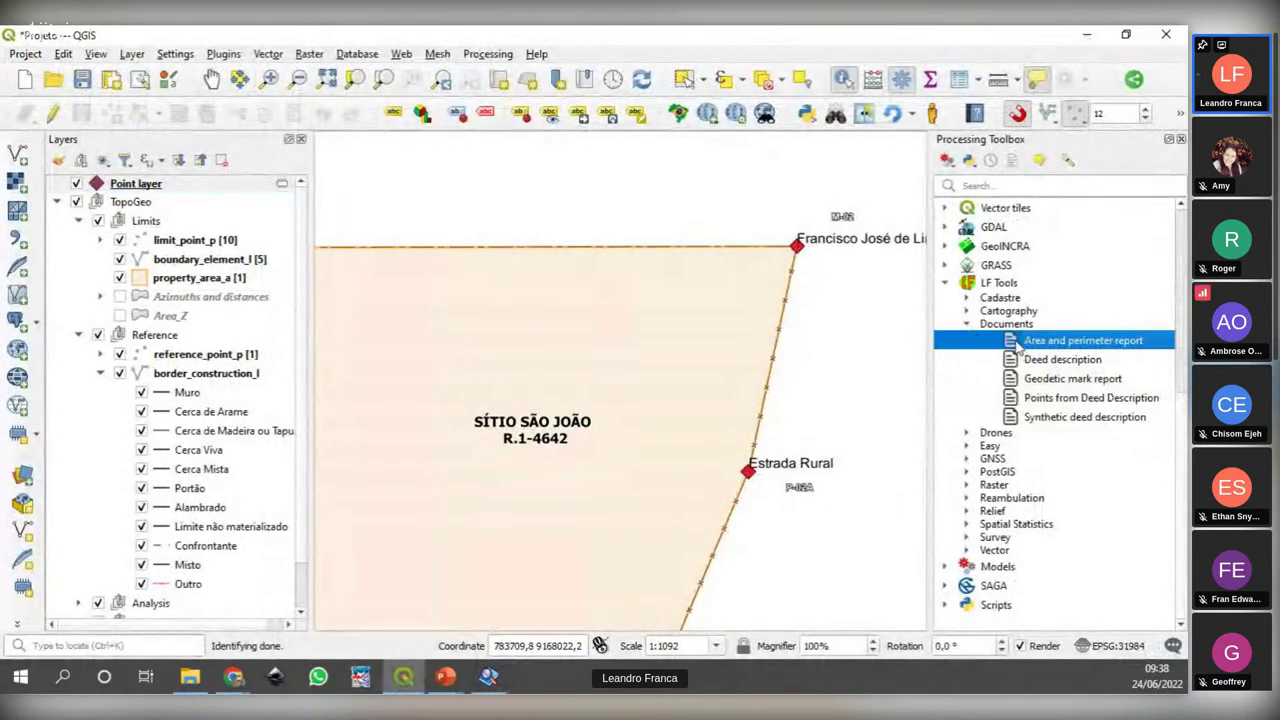
click(1012, 324)
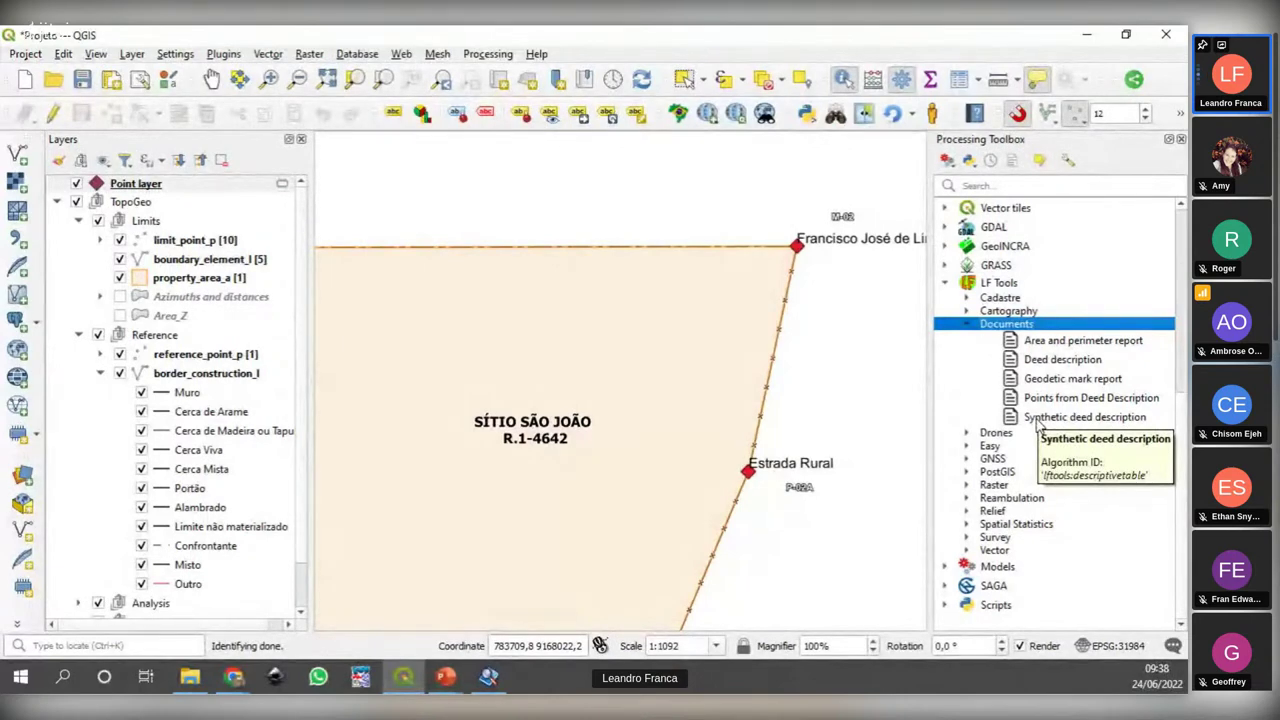
Step: View the whole SÍTIO SÃO JOÃO property on the map and switch to the PowerPoint presentation
scroll(825, 279, down, 2)
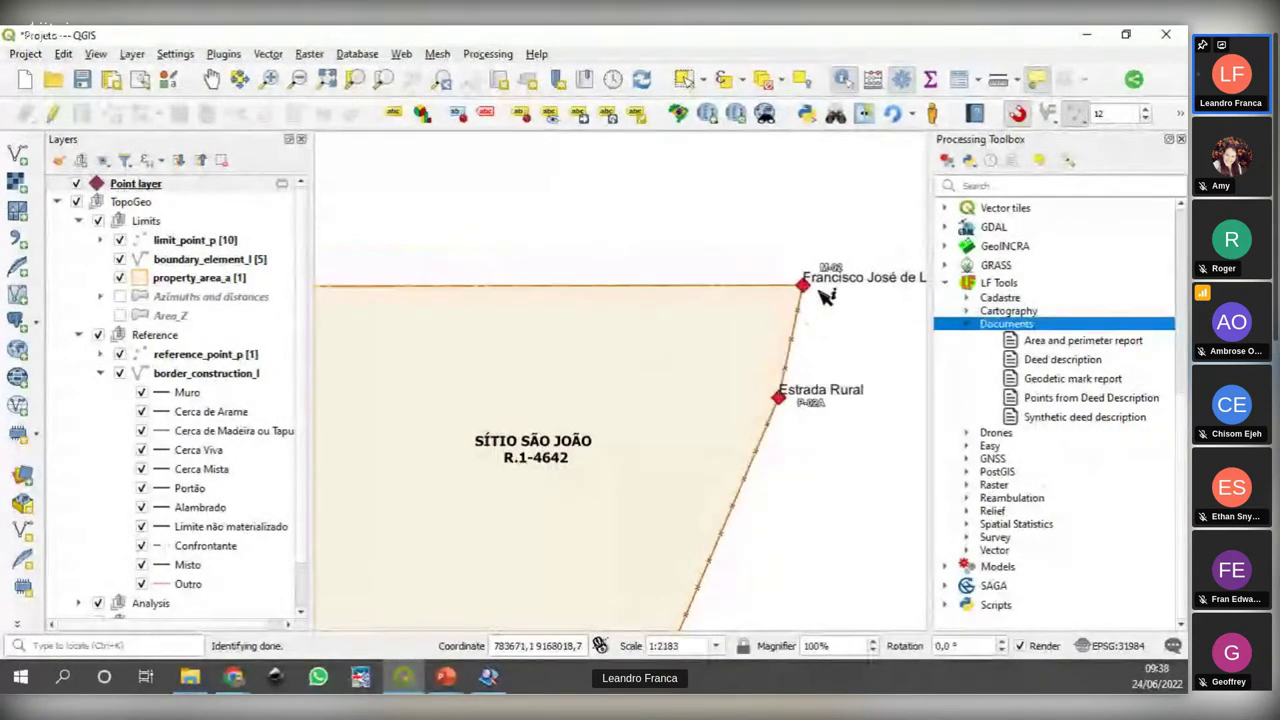
scroll(851, 236, down, 2)
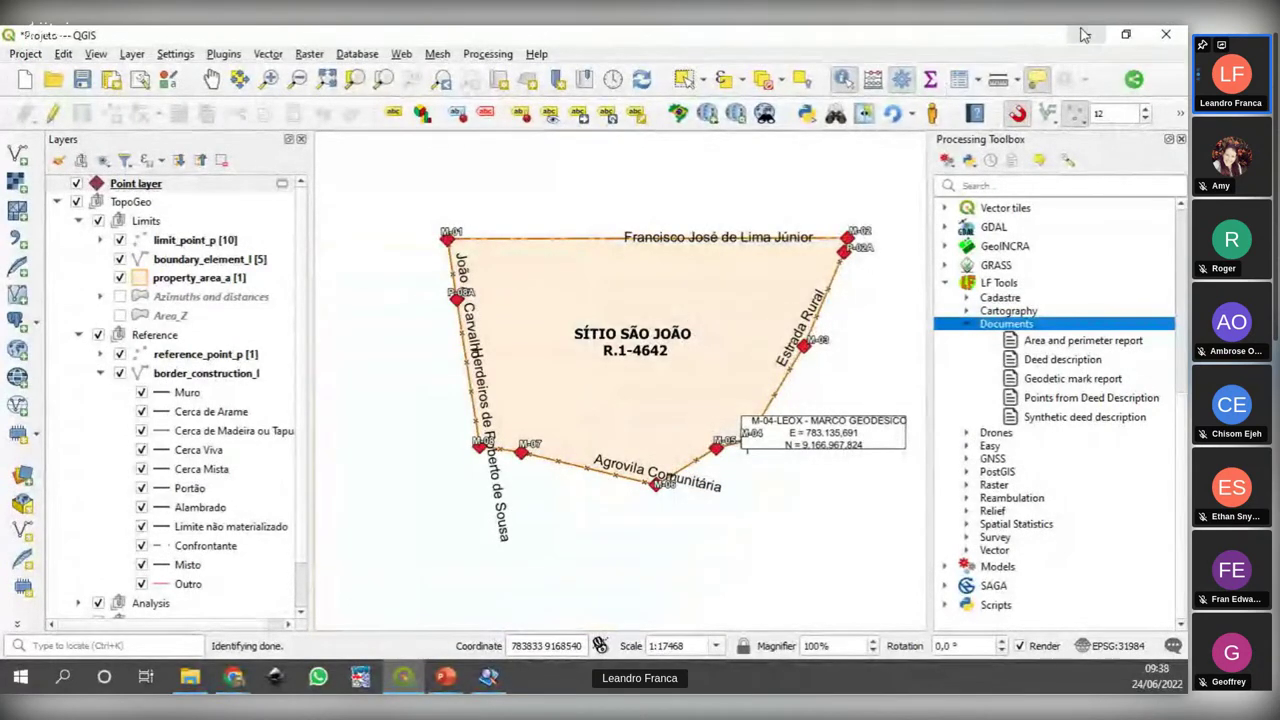
click(448, 678)
click(450, 600)
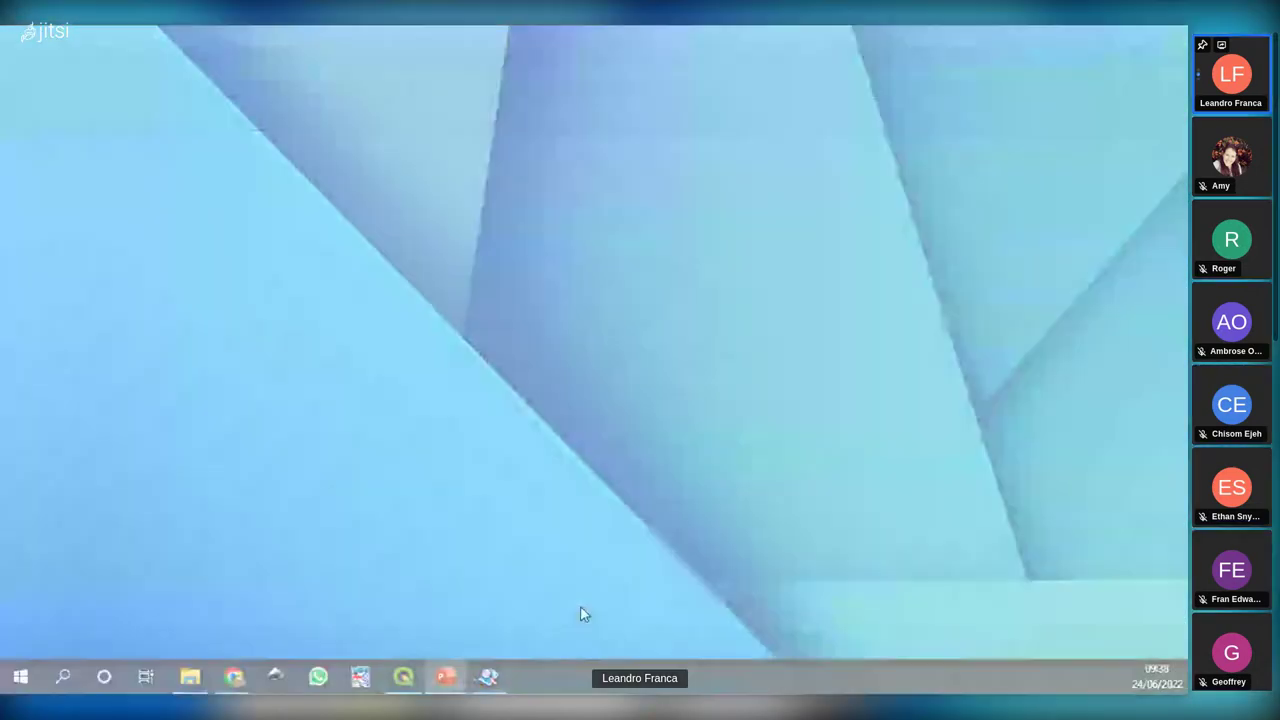
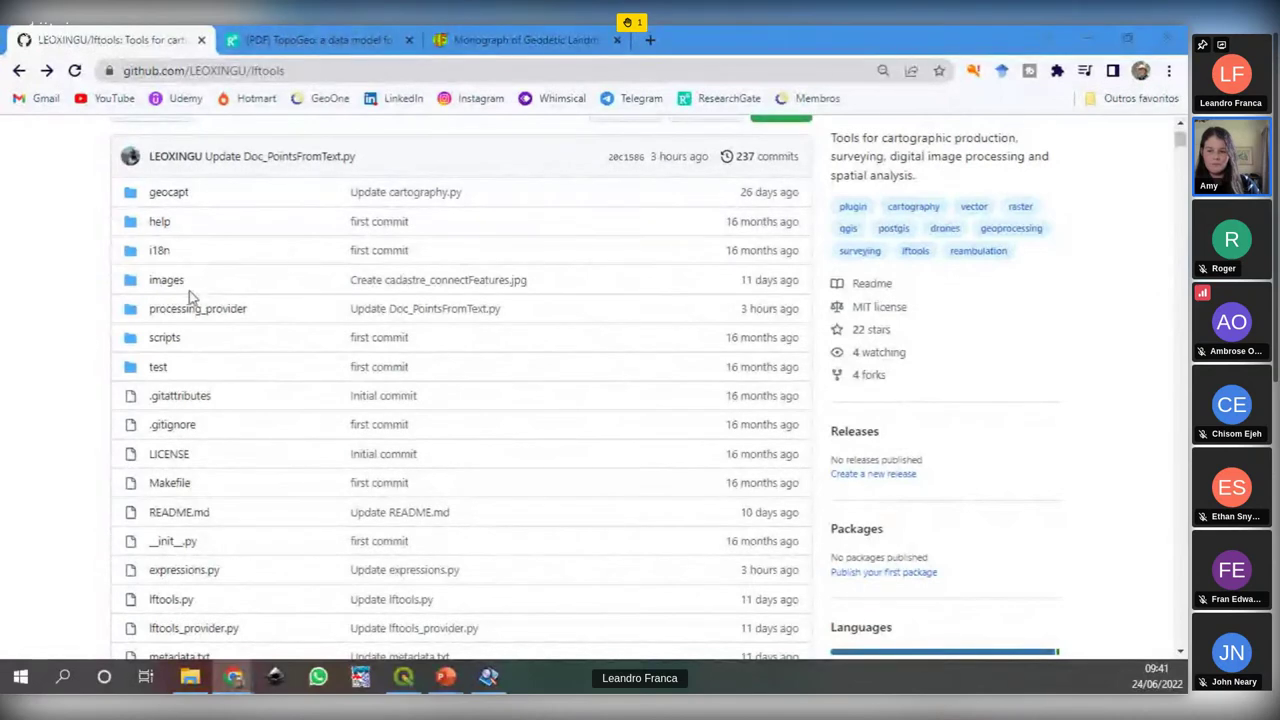
Step: Review the tutorials and tool descriptions in the LF Tools GitHub README and switch to QGIS
scroll(55, 279, down, 8)
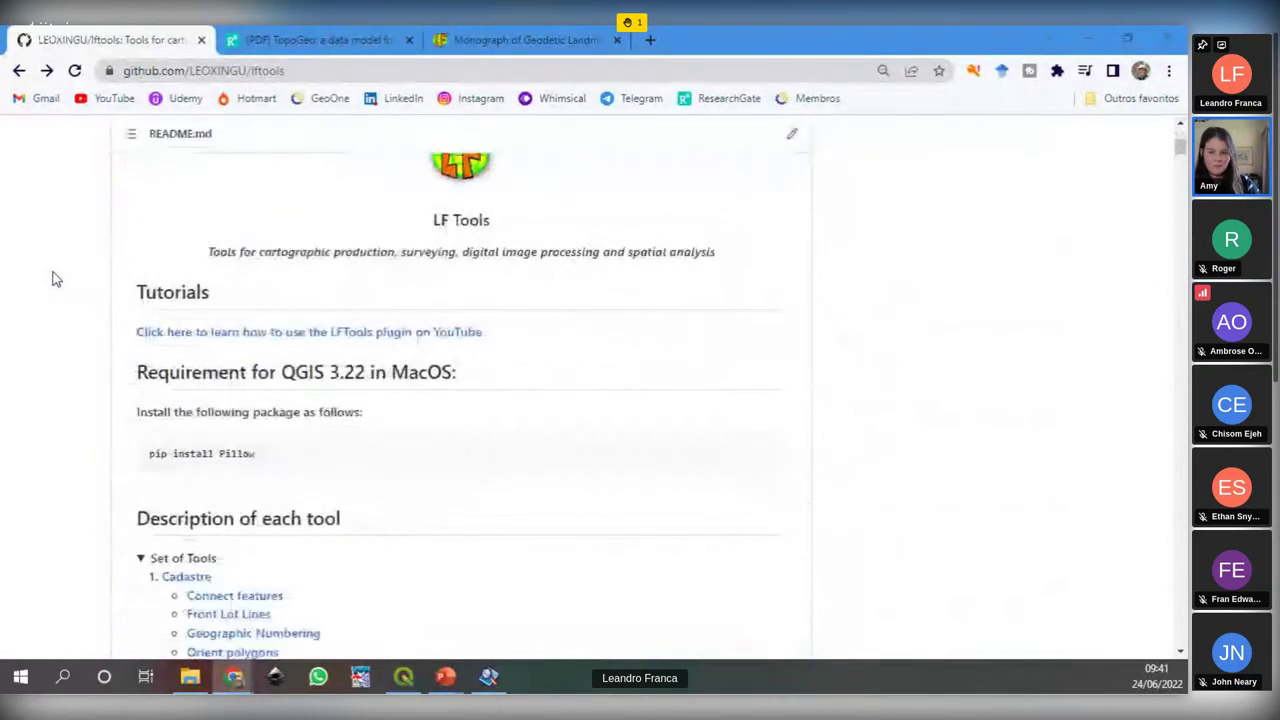
scroll(53, 278, down, 1)
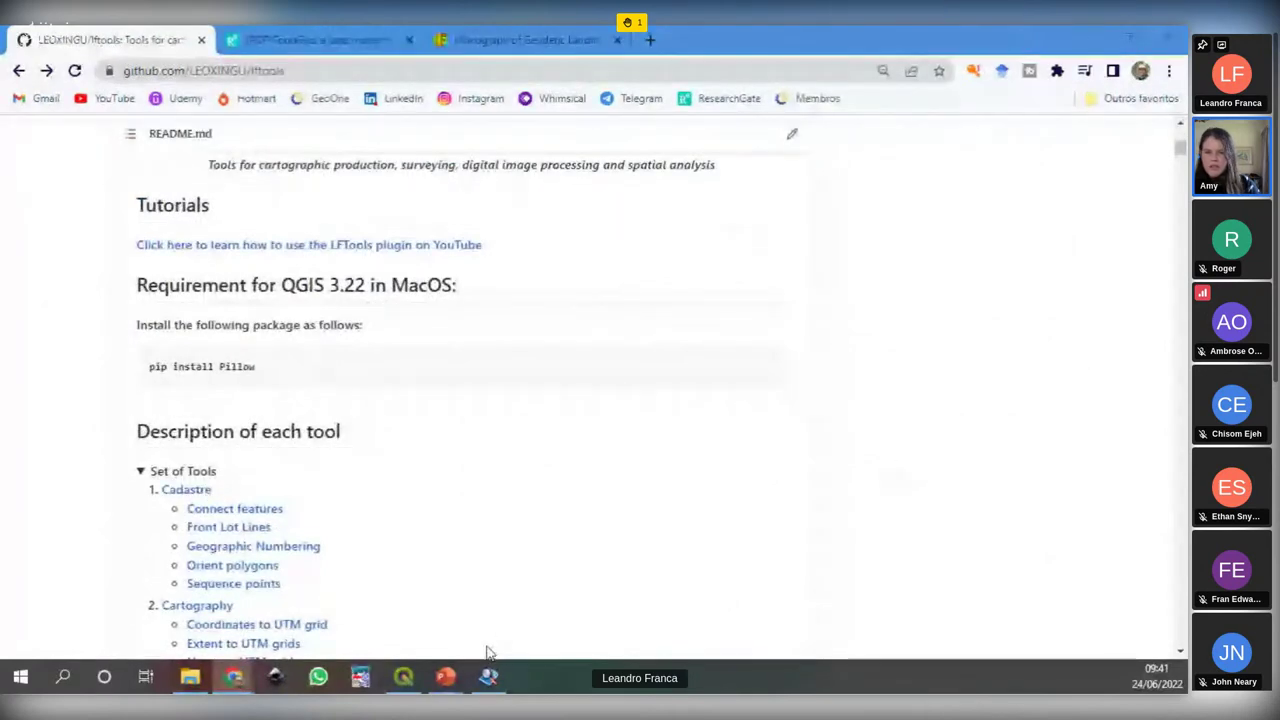
mouse_move(403, 677)
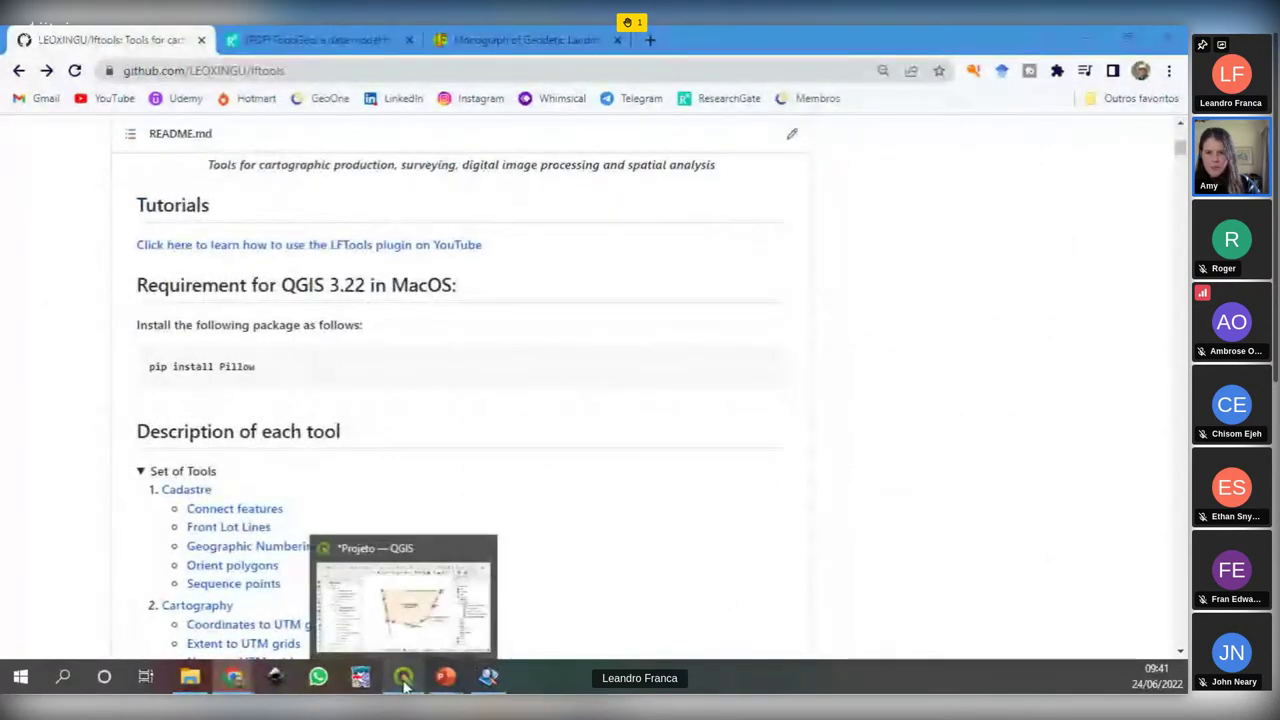
click(423, 626)
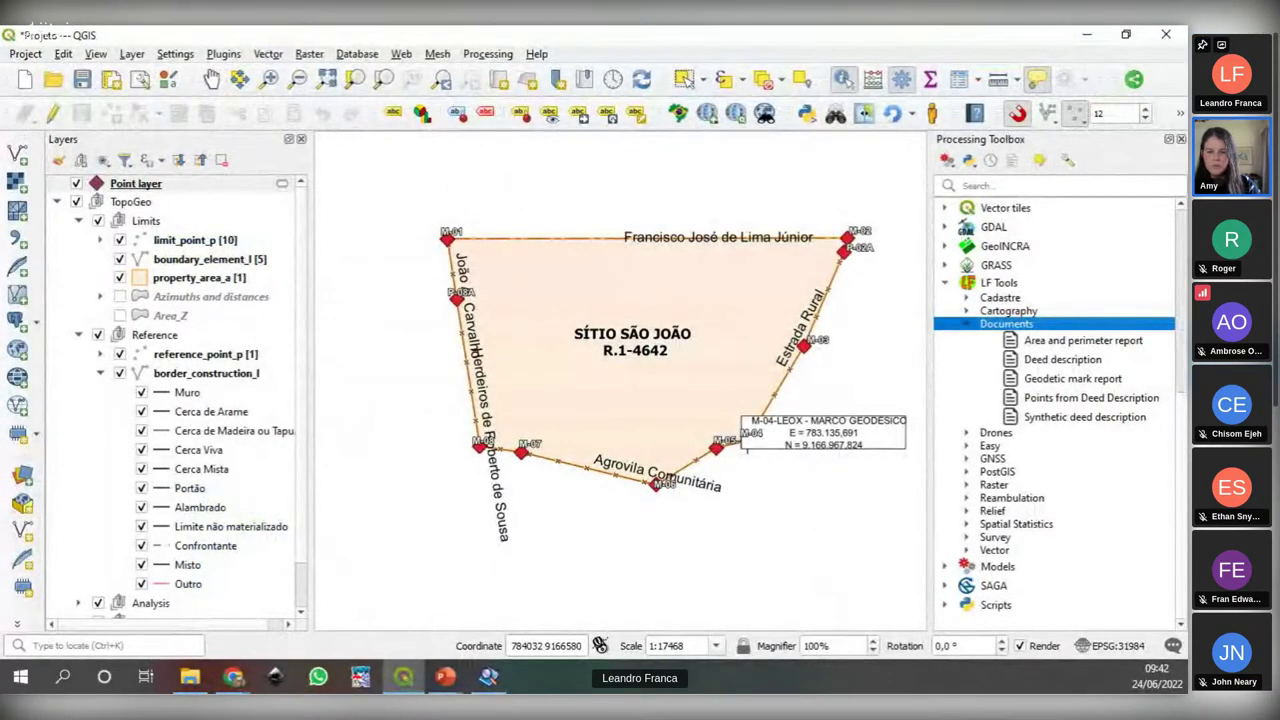
Step: Switch to the LF Tools GitHub repository in Chrome and examine its file list and project details
key(alt+Tab)
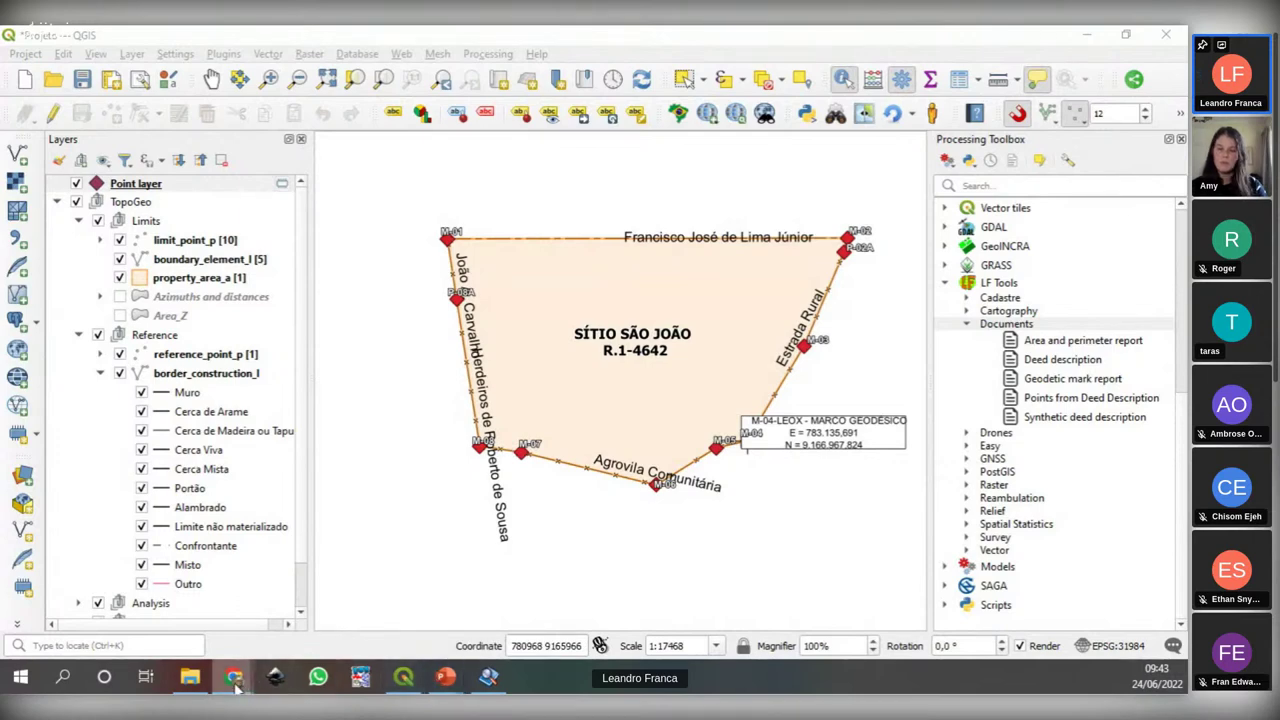
mouse_move(228, 677)
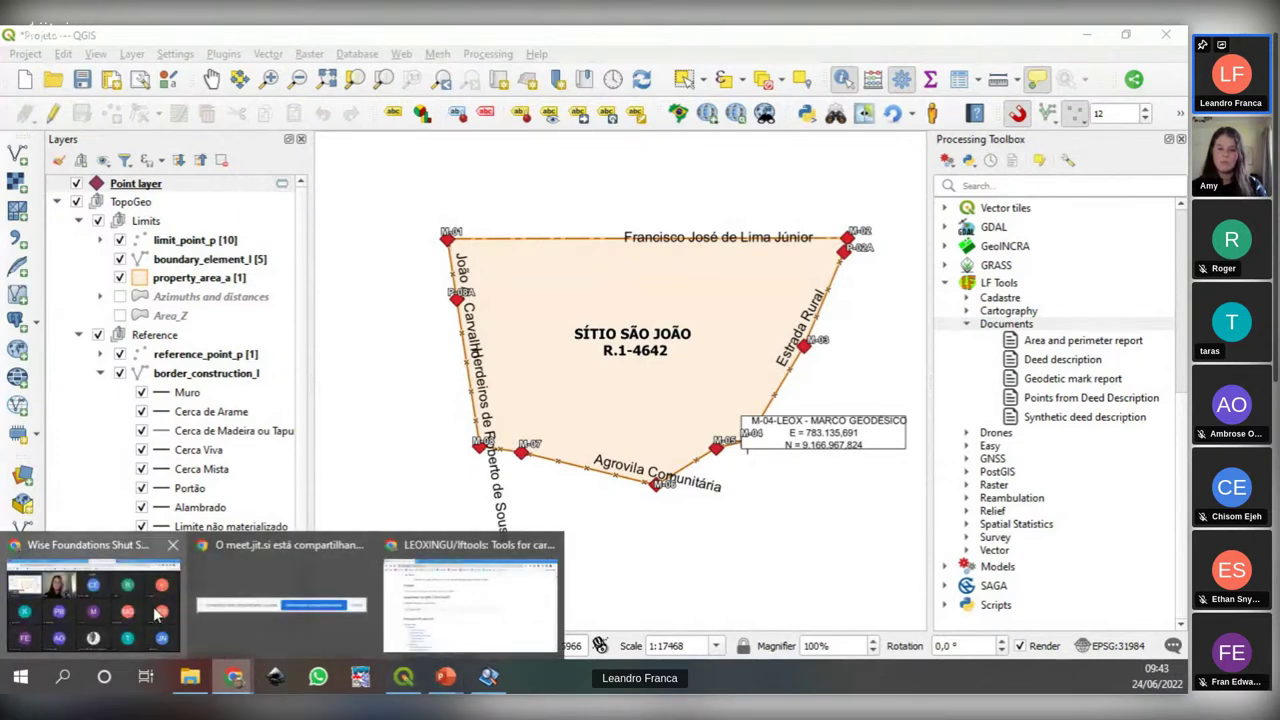
click(470, 600)
scroll(91, 356, up, 10)
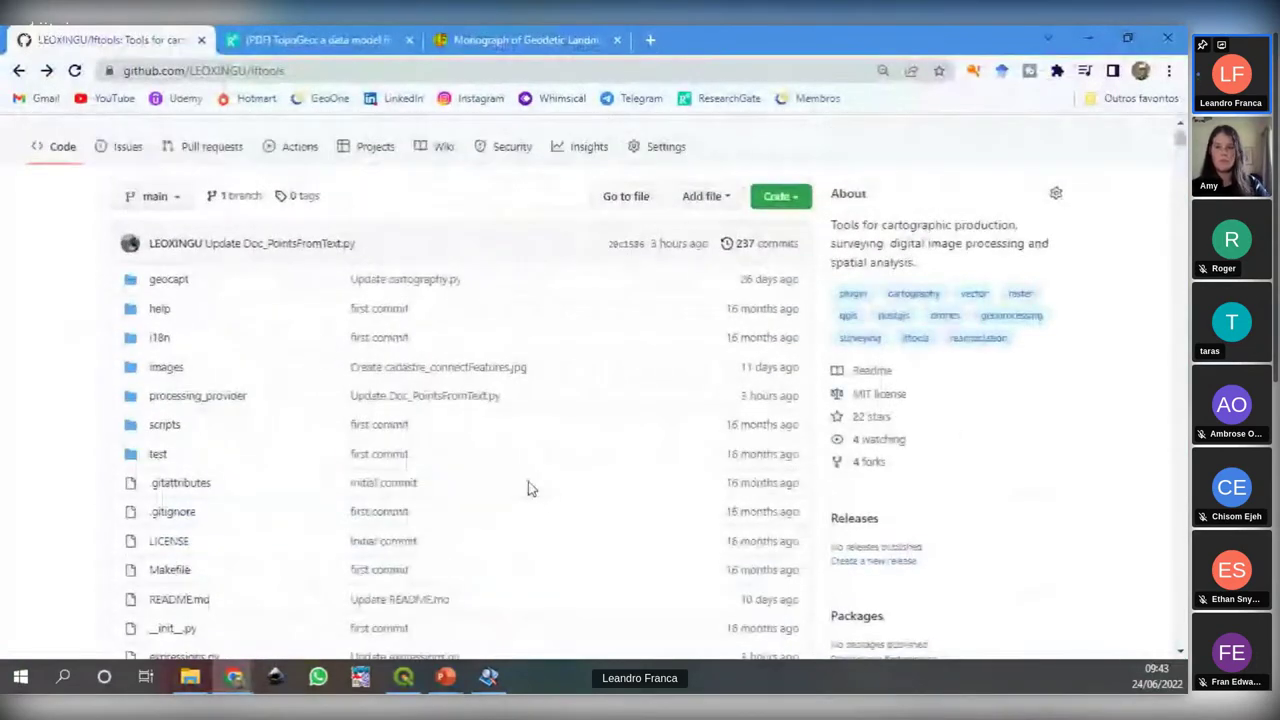
scroll(164, 463, down, 1)
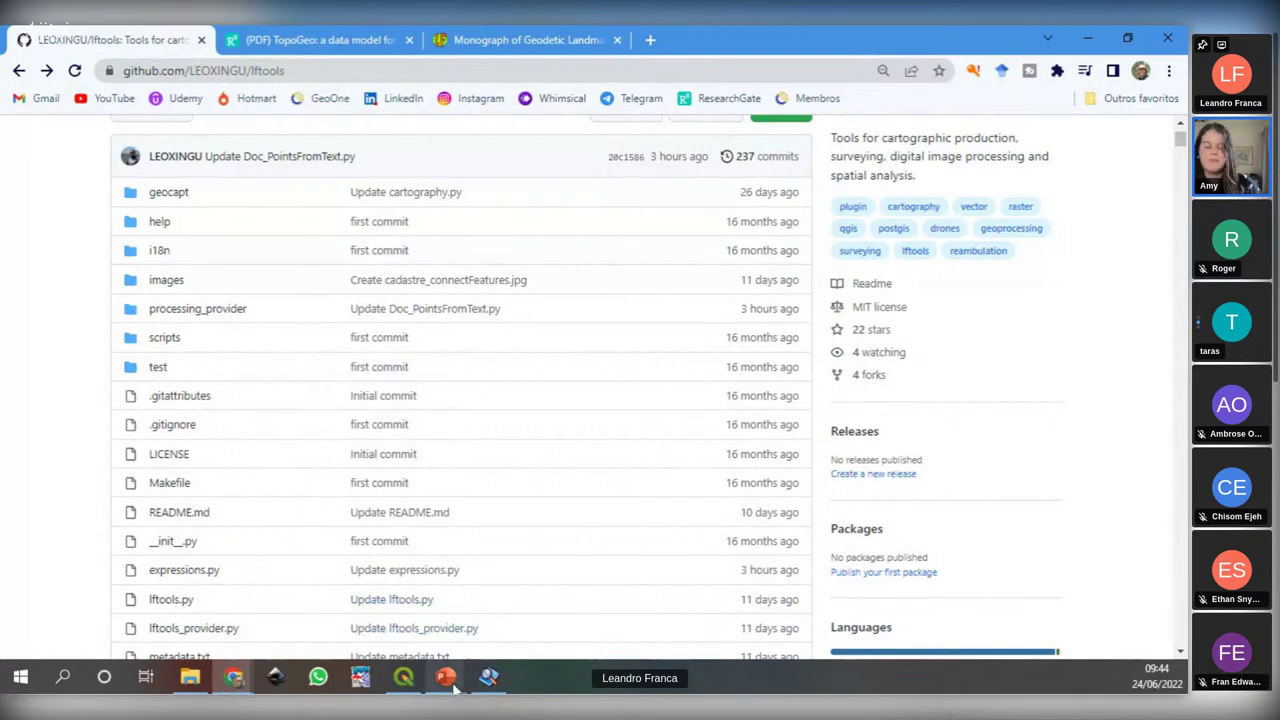
mouse_move(446, 677)
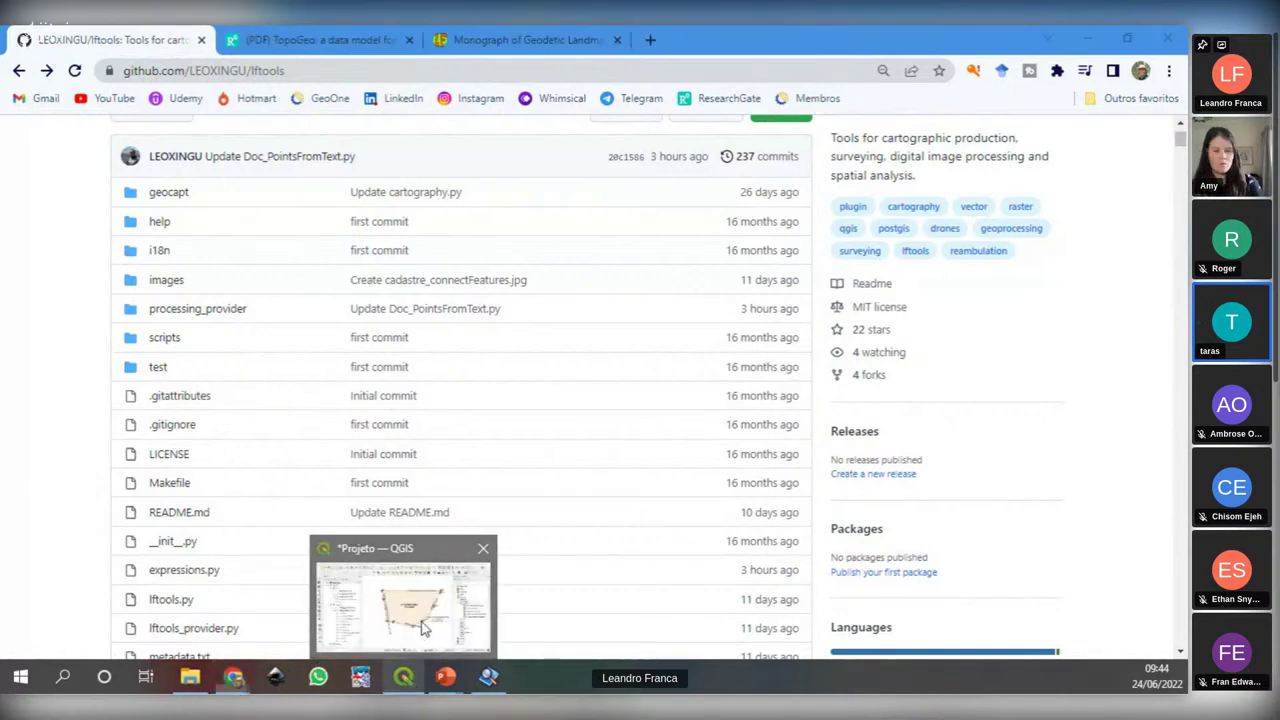
Step: Switch to QGIS and review the Calculate polygon angles tool from the LF Tools Vector group without running it
click(422, 627)
click(967, 342)
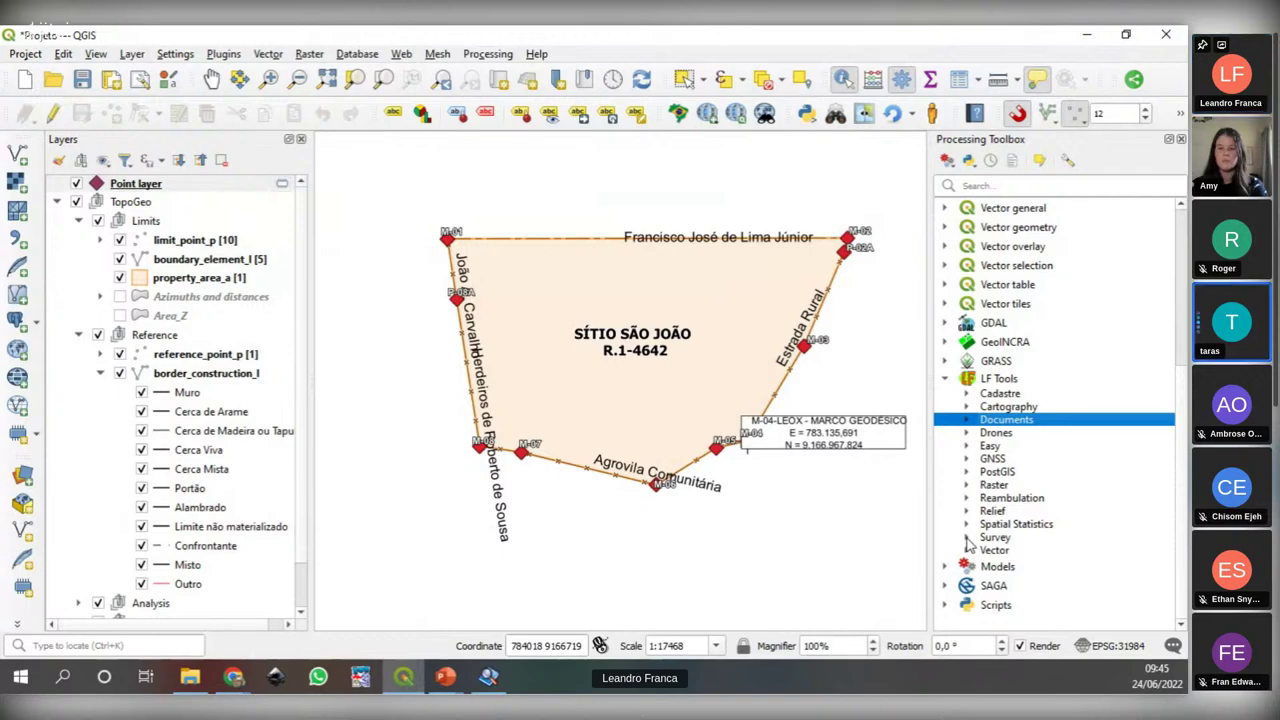
click(967, 551)
scroll(995, 545, down, 1)
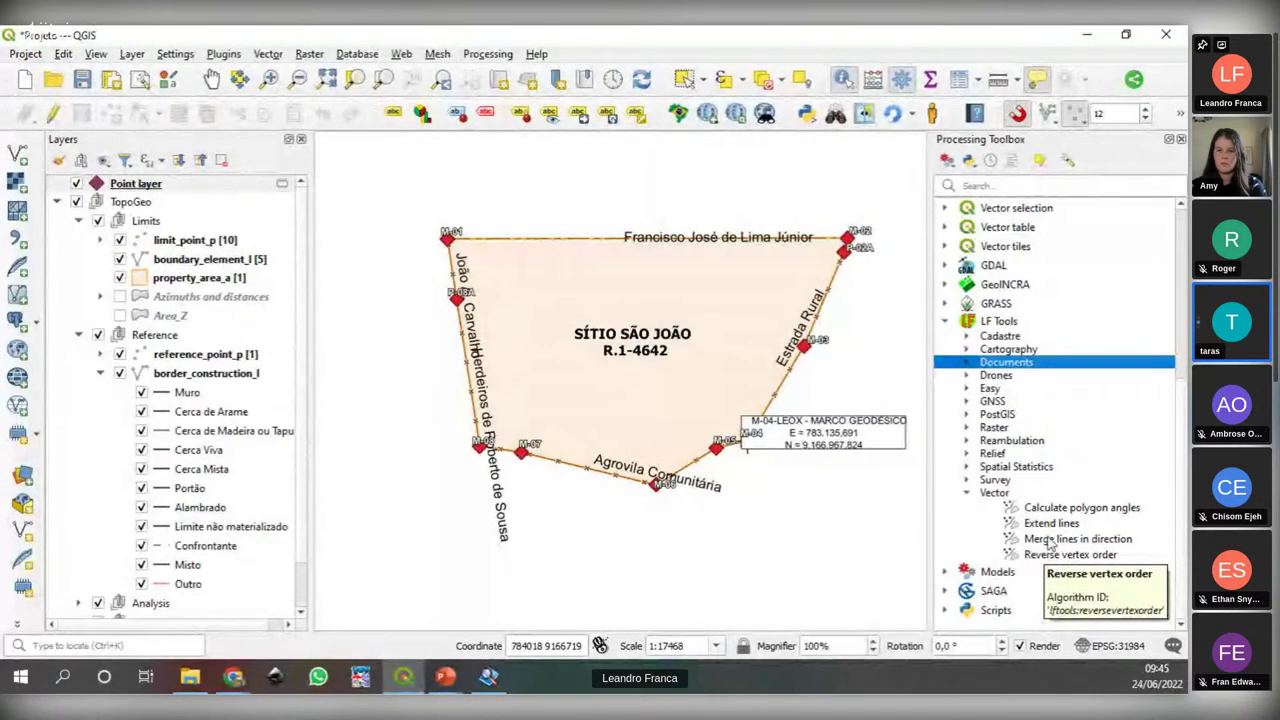
click(1056, 510)
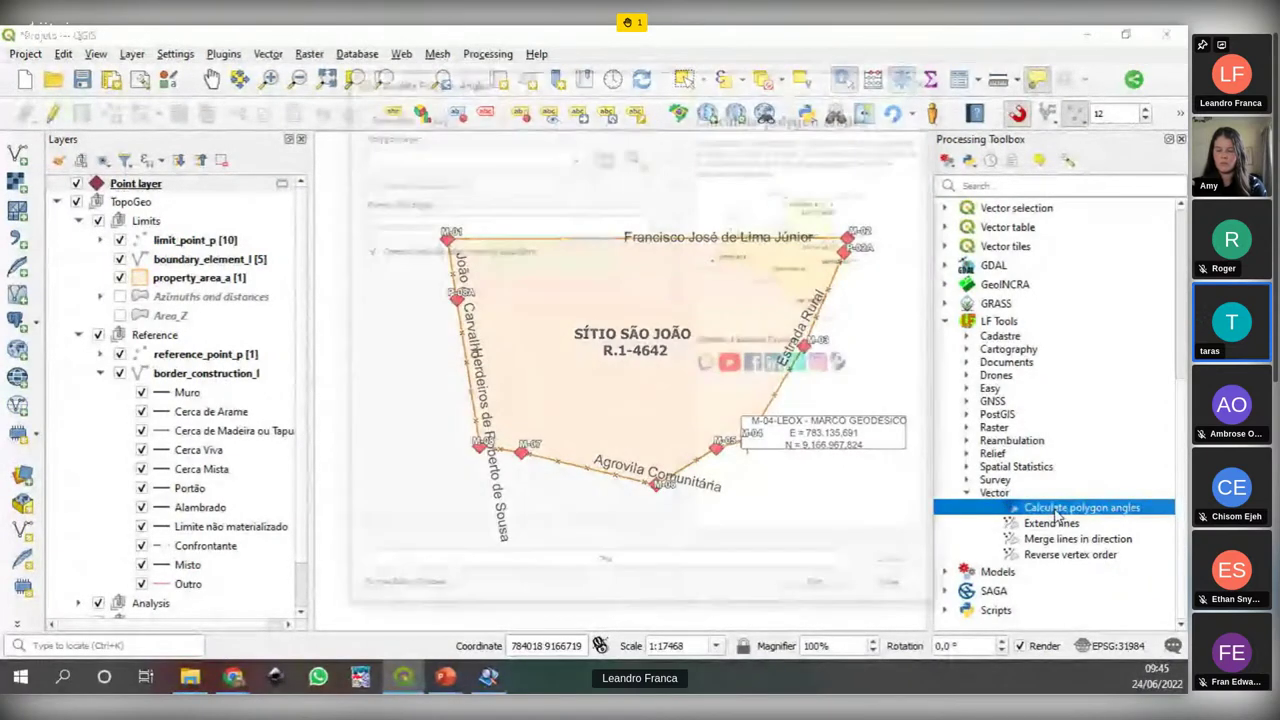
double_click(1056, 510)
drag(730, 78, 704, 85)
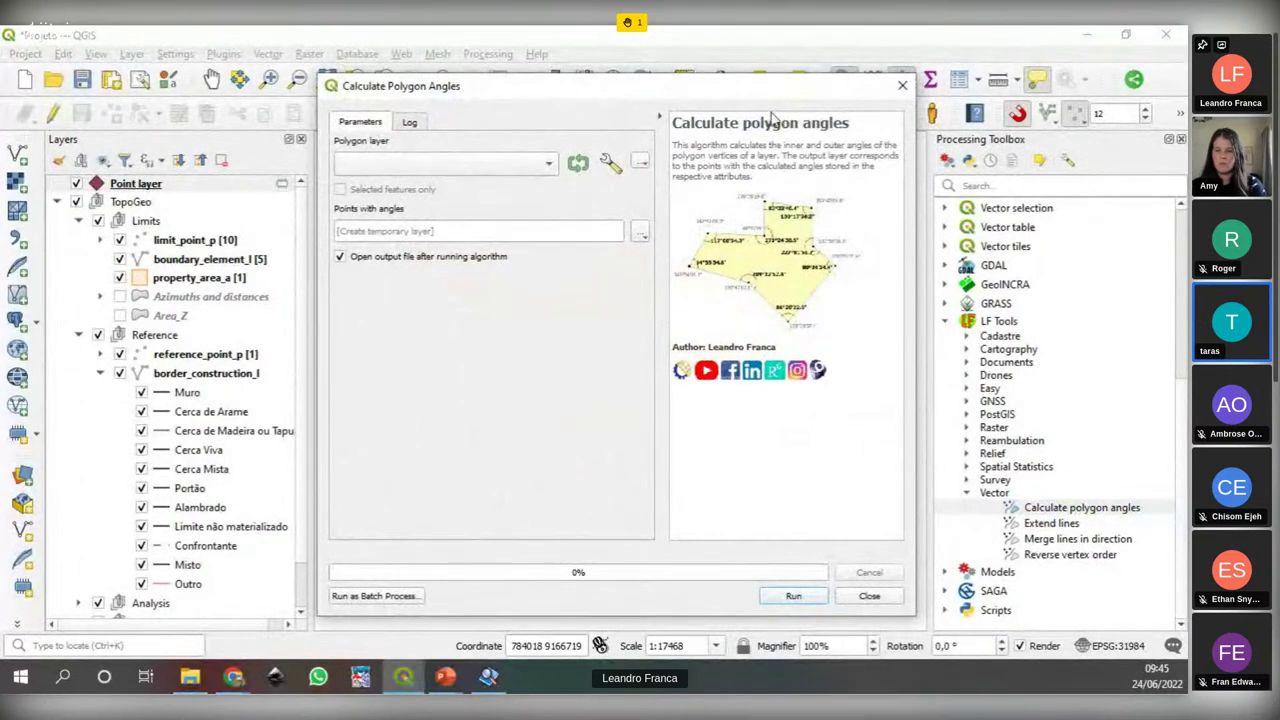
click(902, 85)
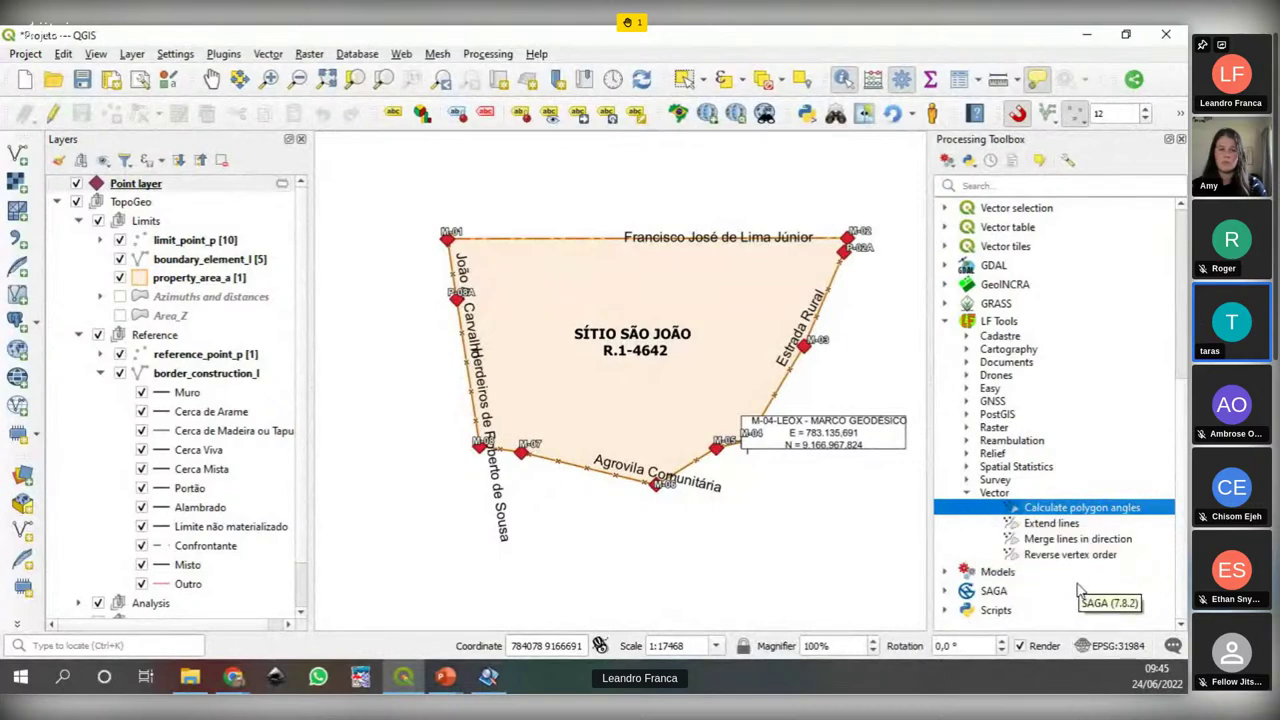
Step: Review the Reverse vertex order tool's description and parameters without running it
double_click(1070, 555)
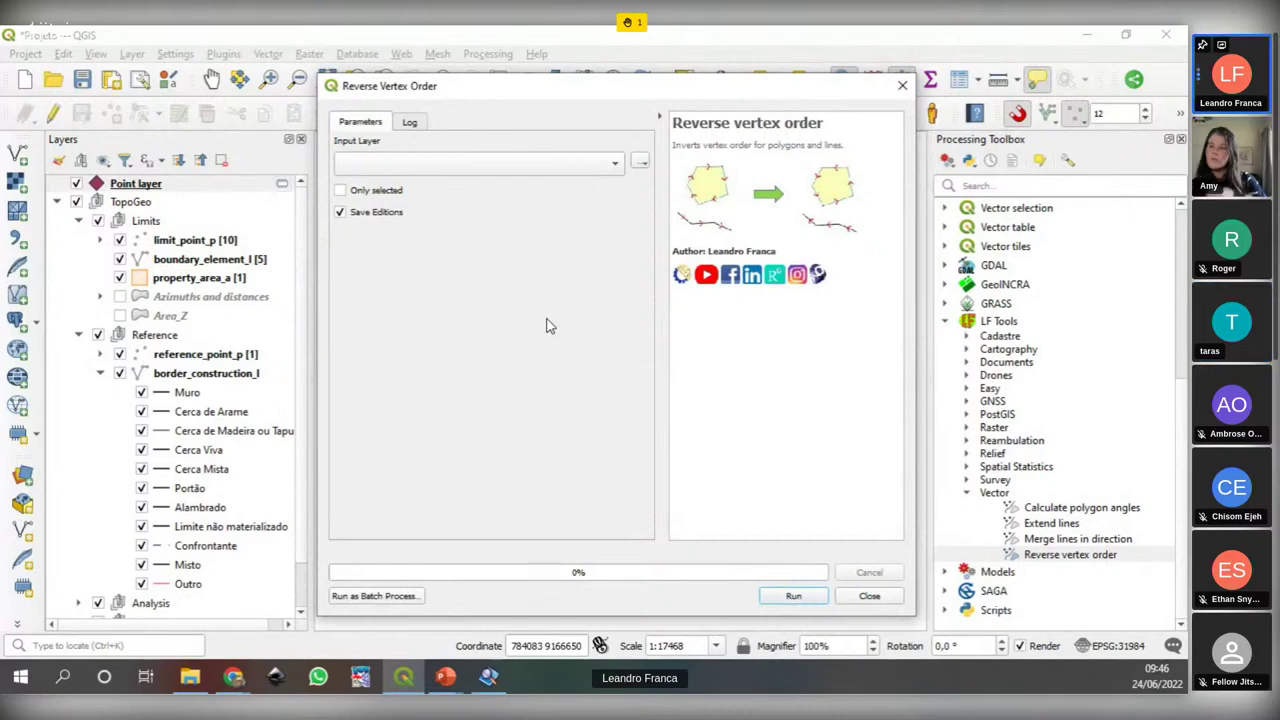
drag(655, 89, 632, 92)
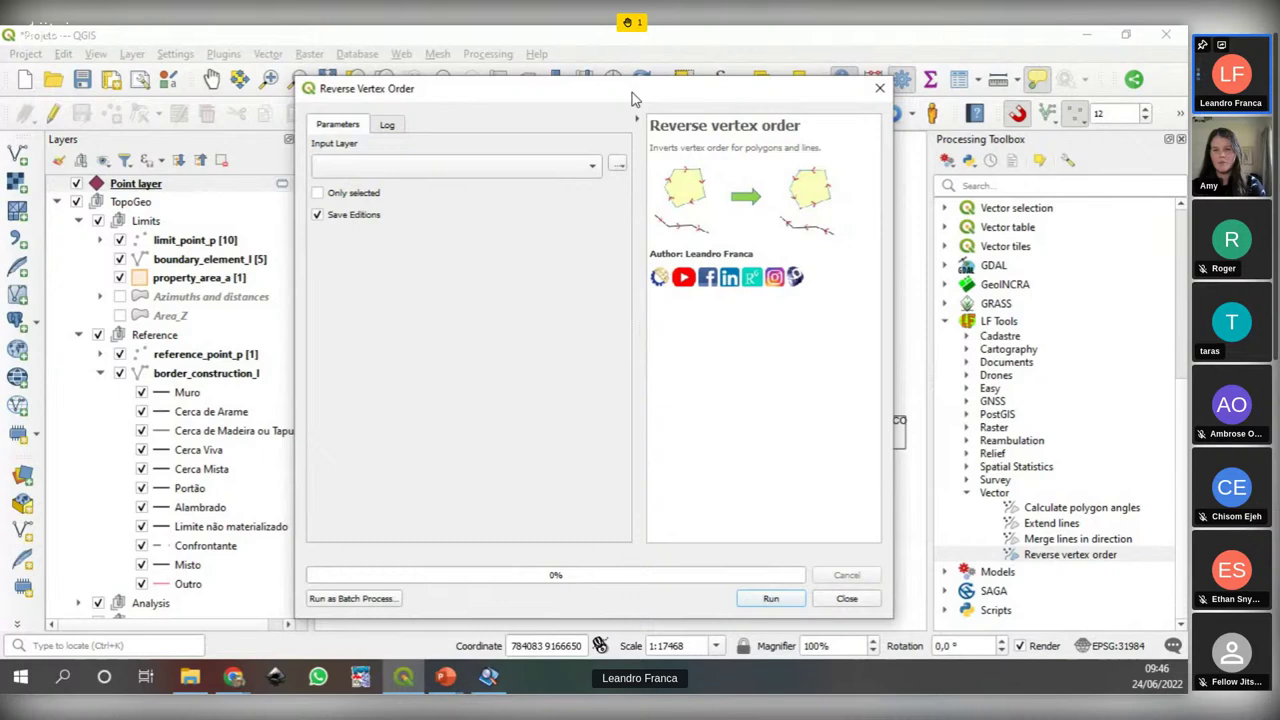
drag(632, 92, 618, 90)
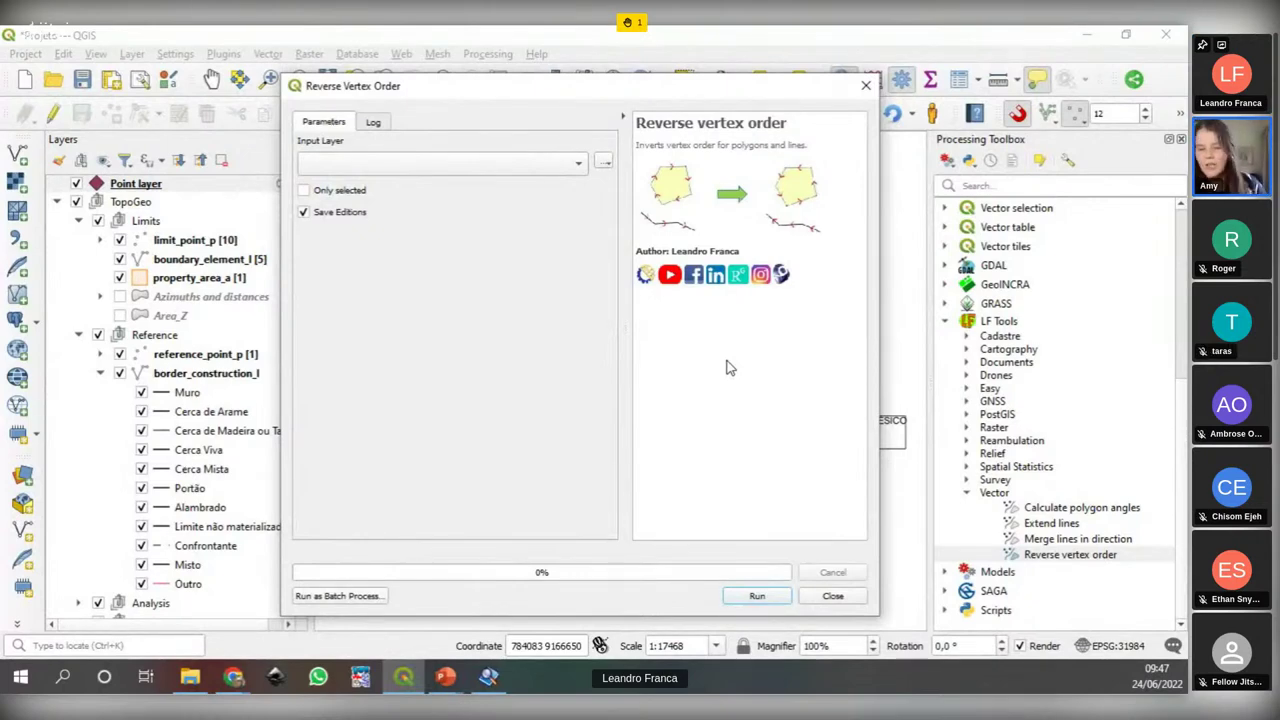
click(866, 85)
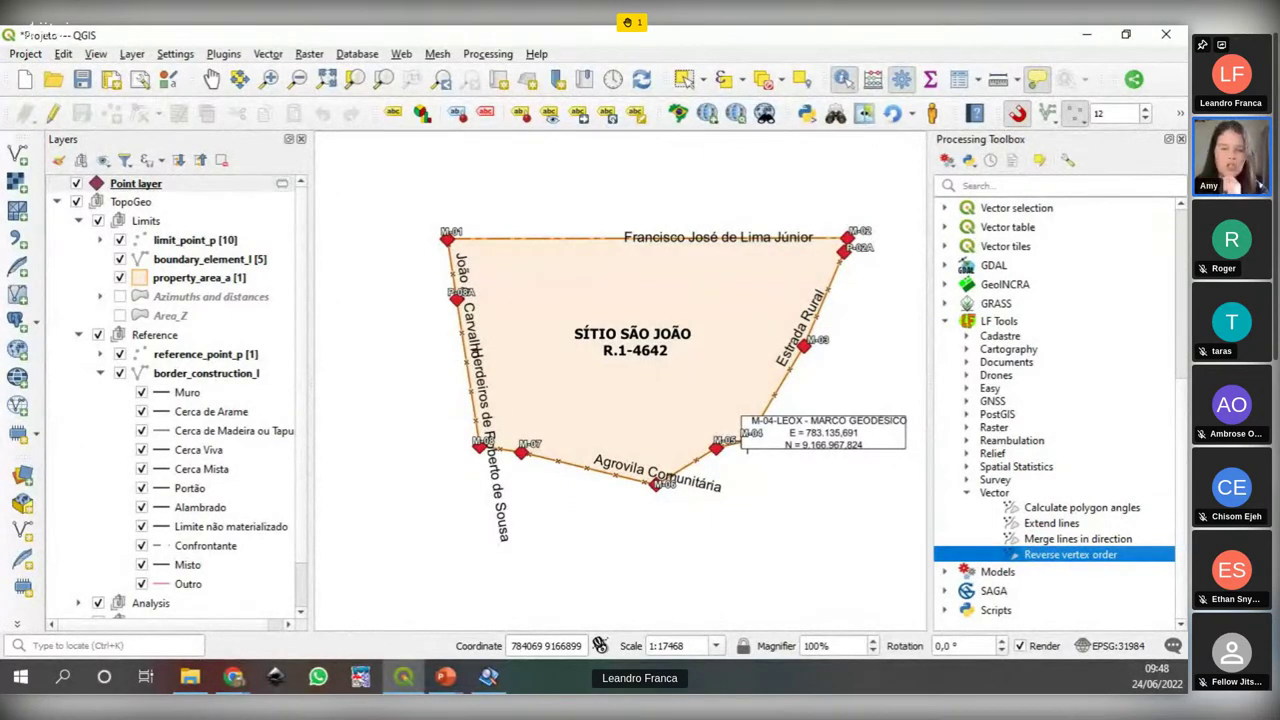
Step: Review the Local Geodetic System transform tool from the Survey group, highlighting its topocentric local tangent plane description, without running it
key(alt+Tab)
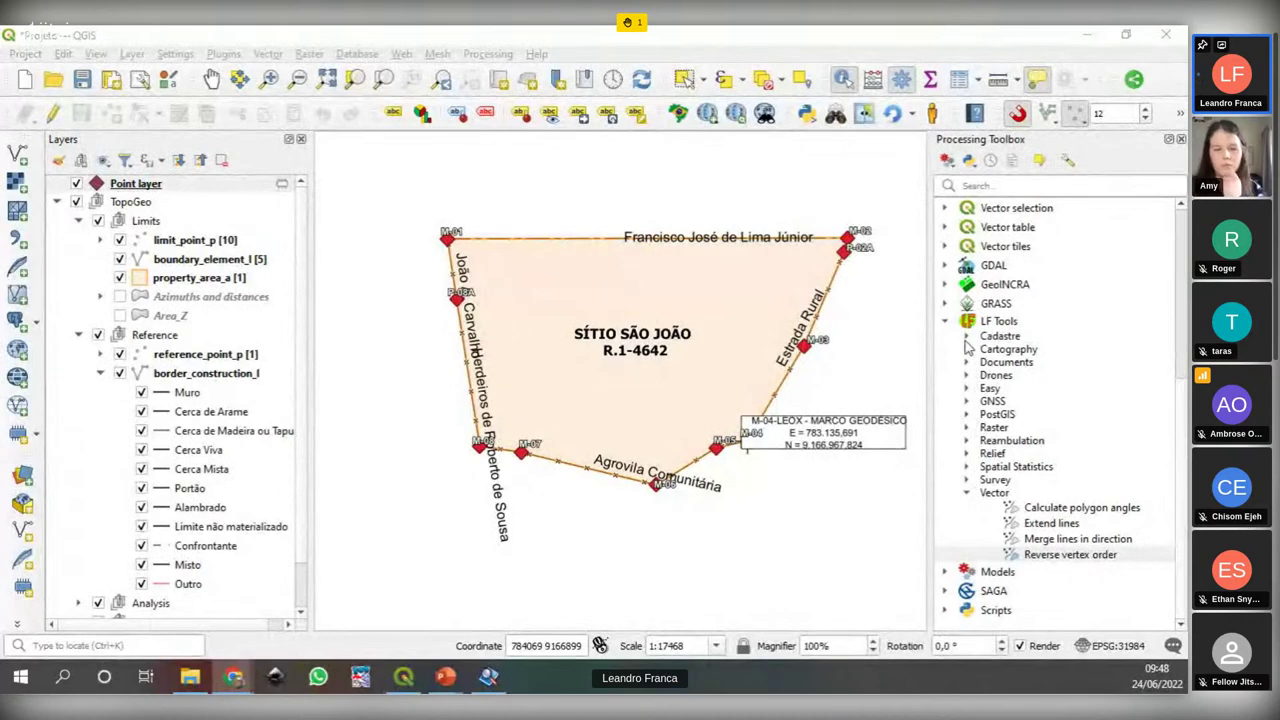
click(967, 480)
scroll(1030, 425, down, 2)
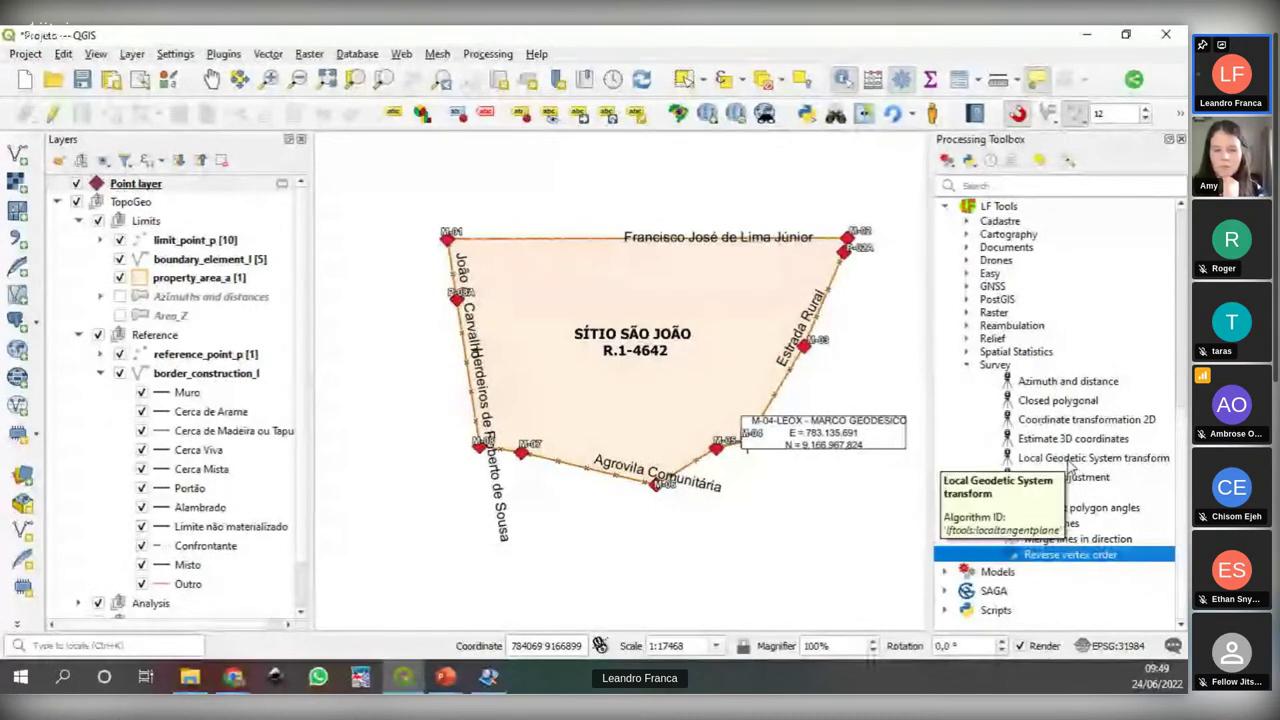
double_click(1060, 458)
drag(640, 92, 712, 57)
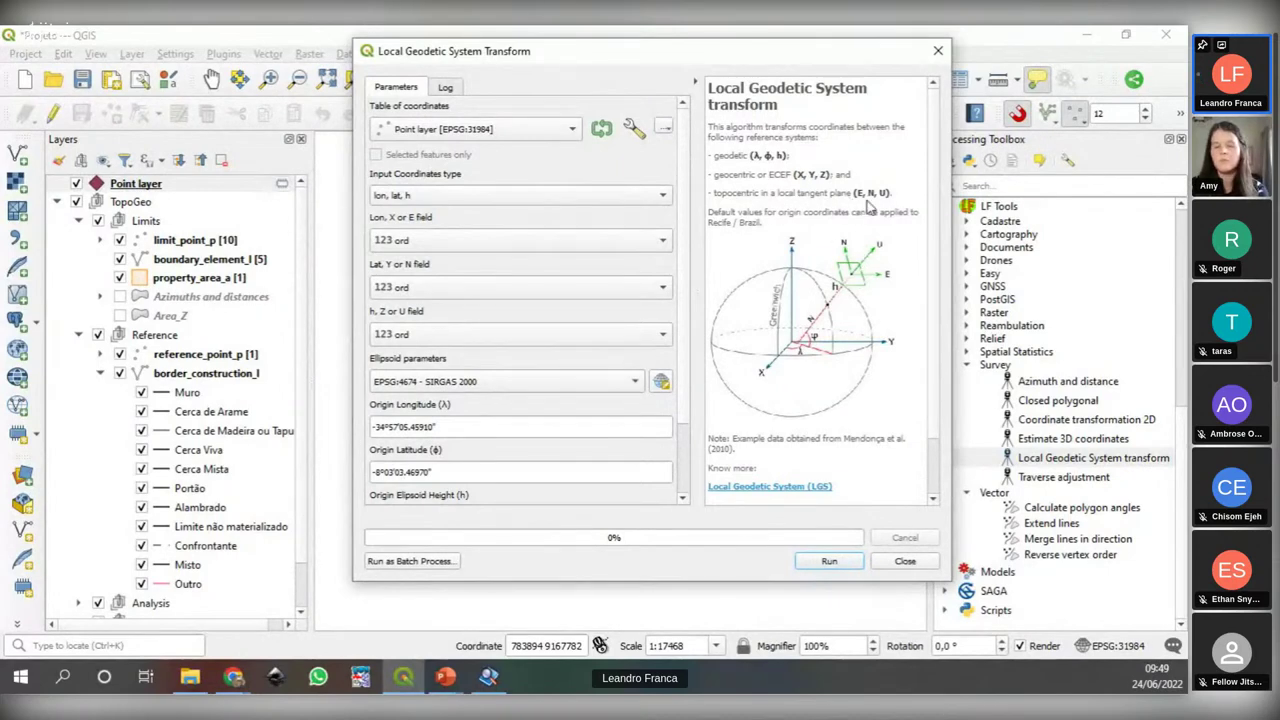
drag(713, 193, 857, 197)
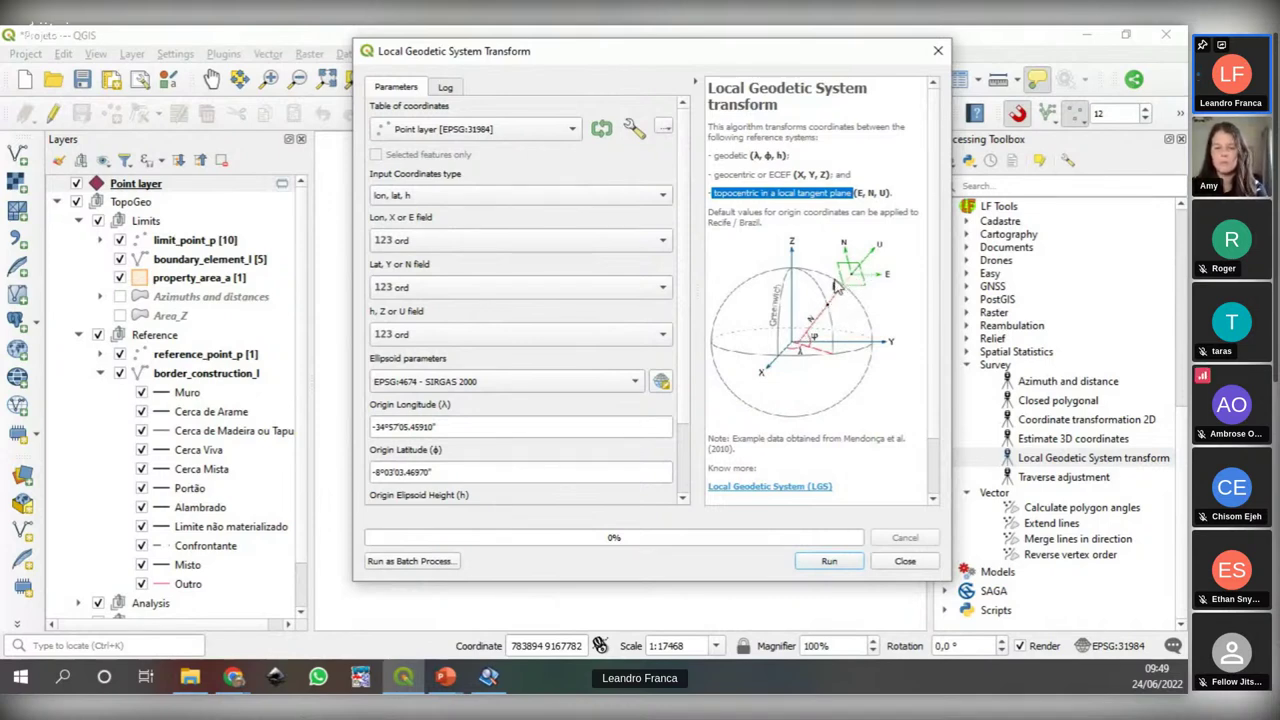
click(937, 55)
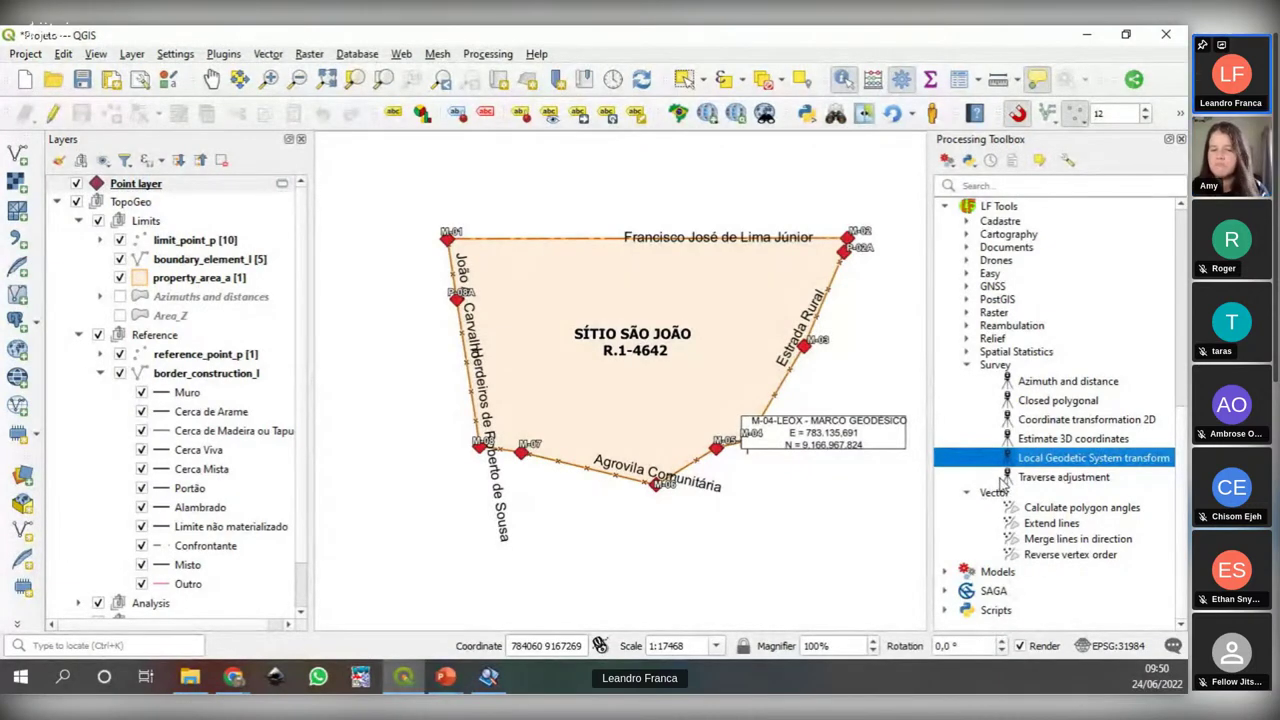
Step: Review the Azimuth and distance tool from the Survey group, examining its distance list, azimuth list and output geometry types without running it
click(1036, 383)
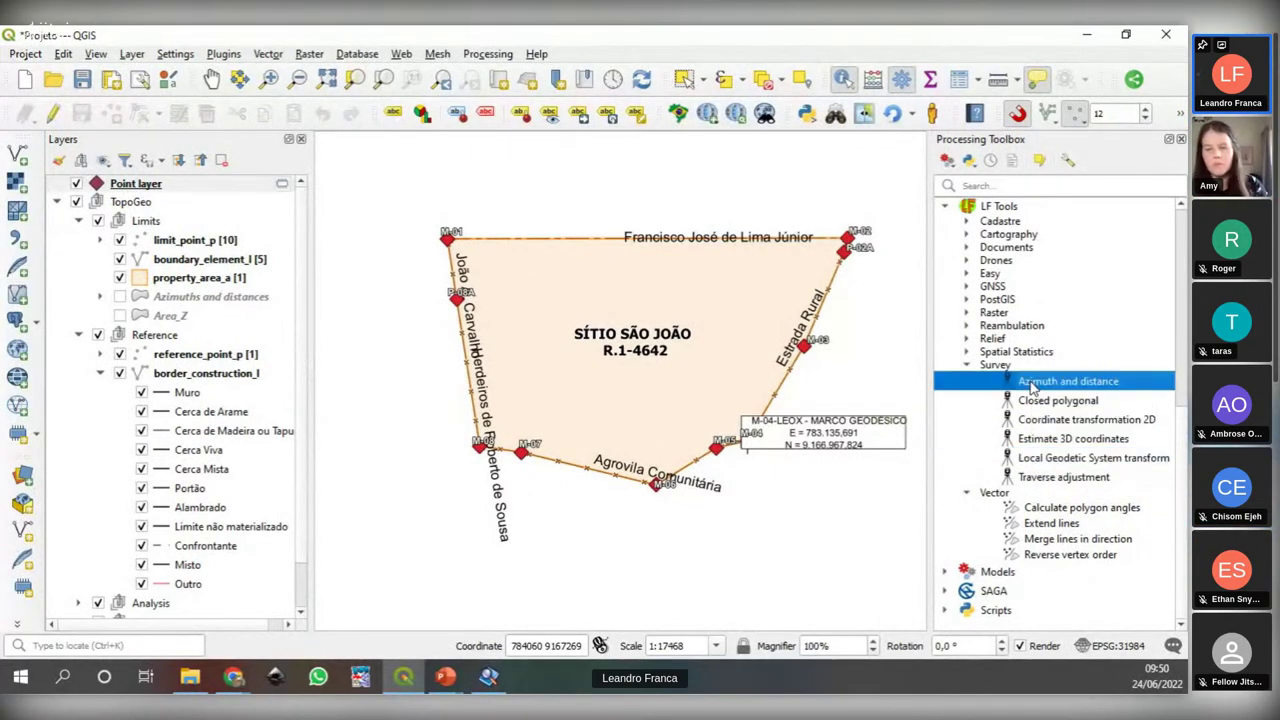
double_click(1040, 384)
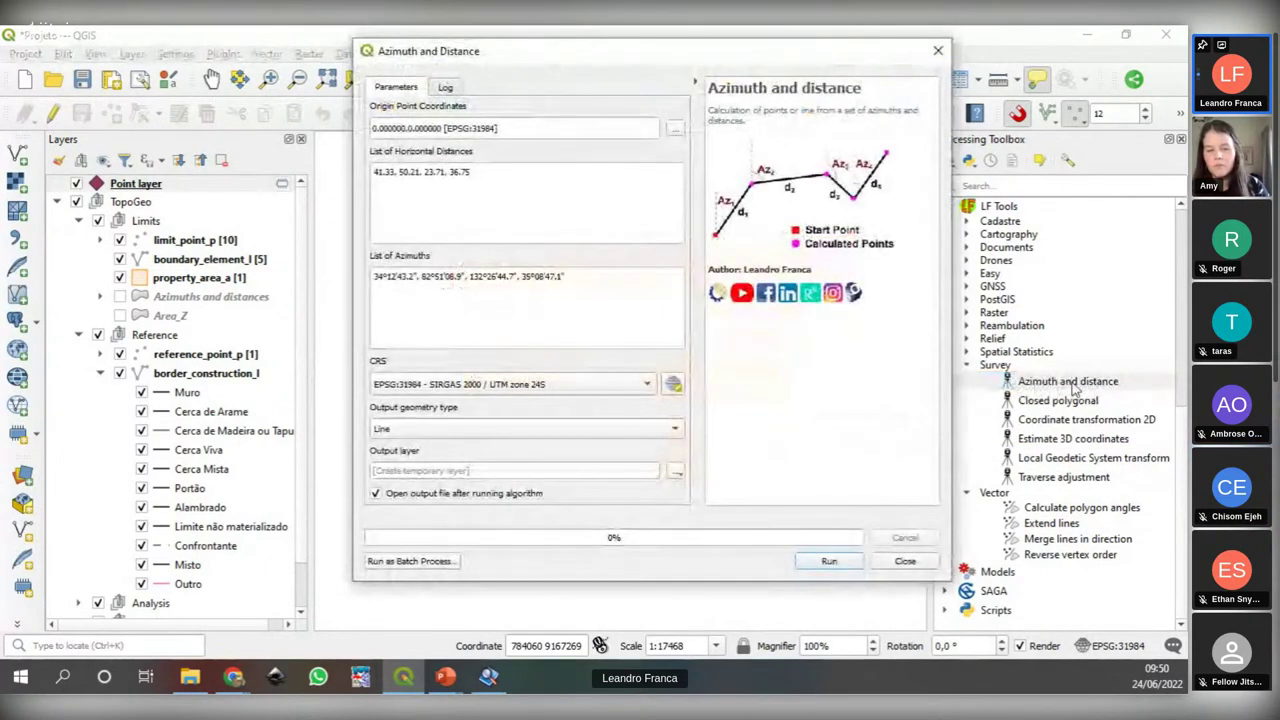
drag(575, 63, 540, 85)
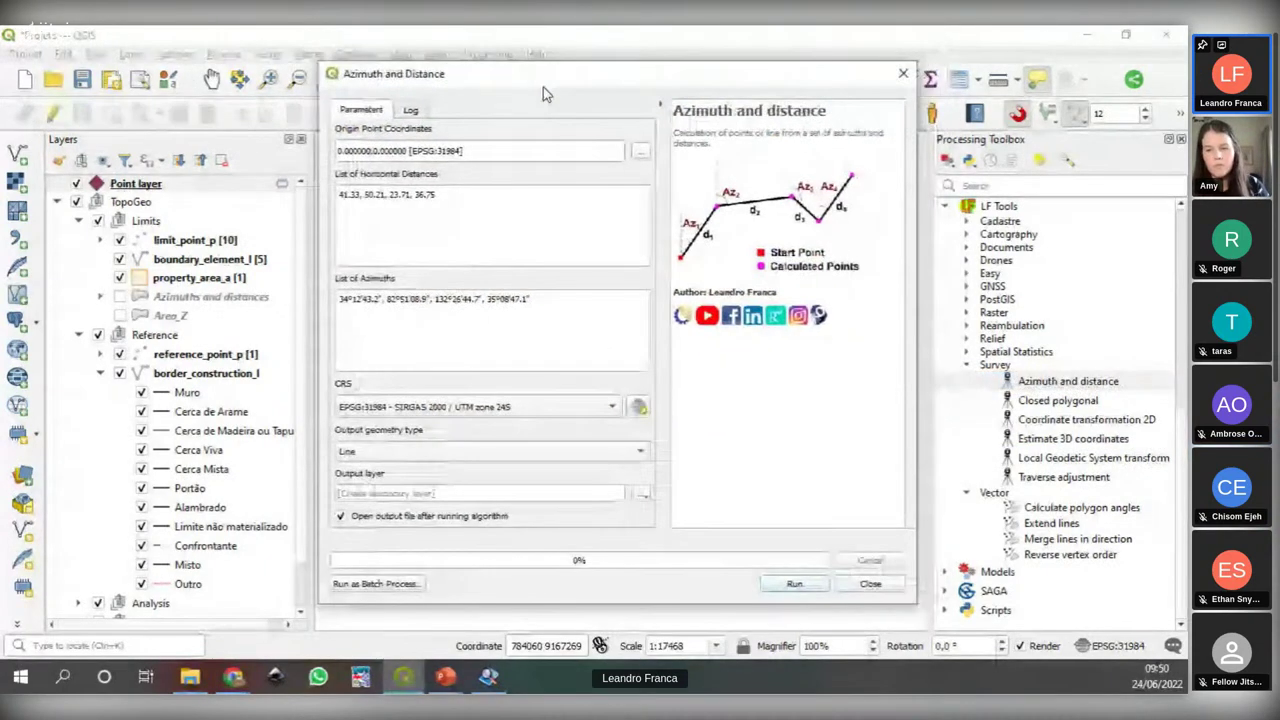
click(487, 456)
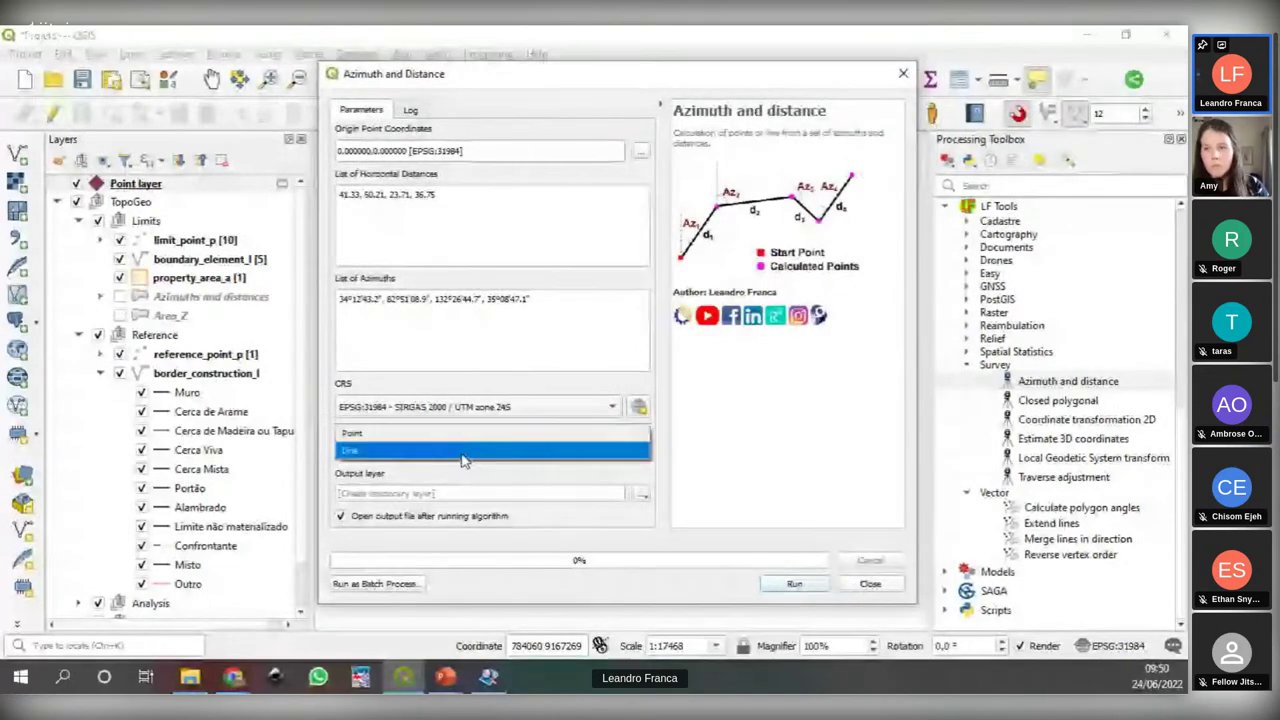
click(480, 453)
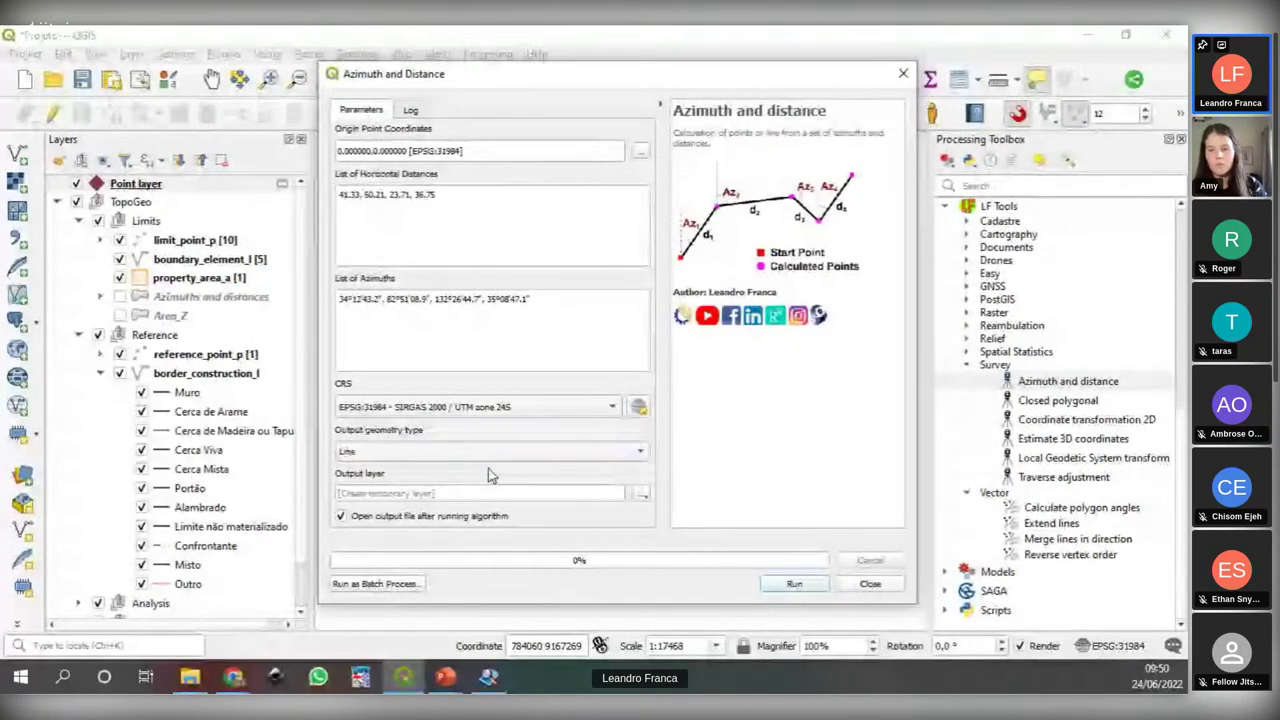
drag(437, 194, 338, 195)
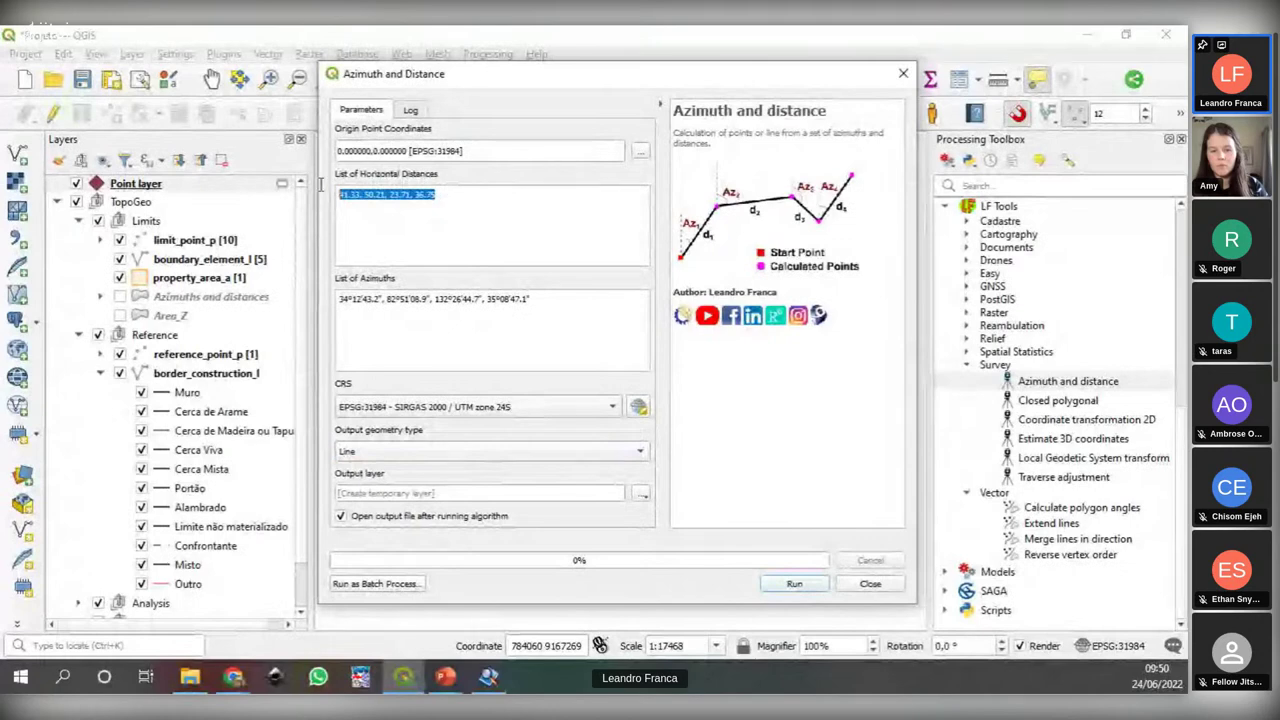
drag(533, 298, 314, 289)
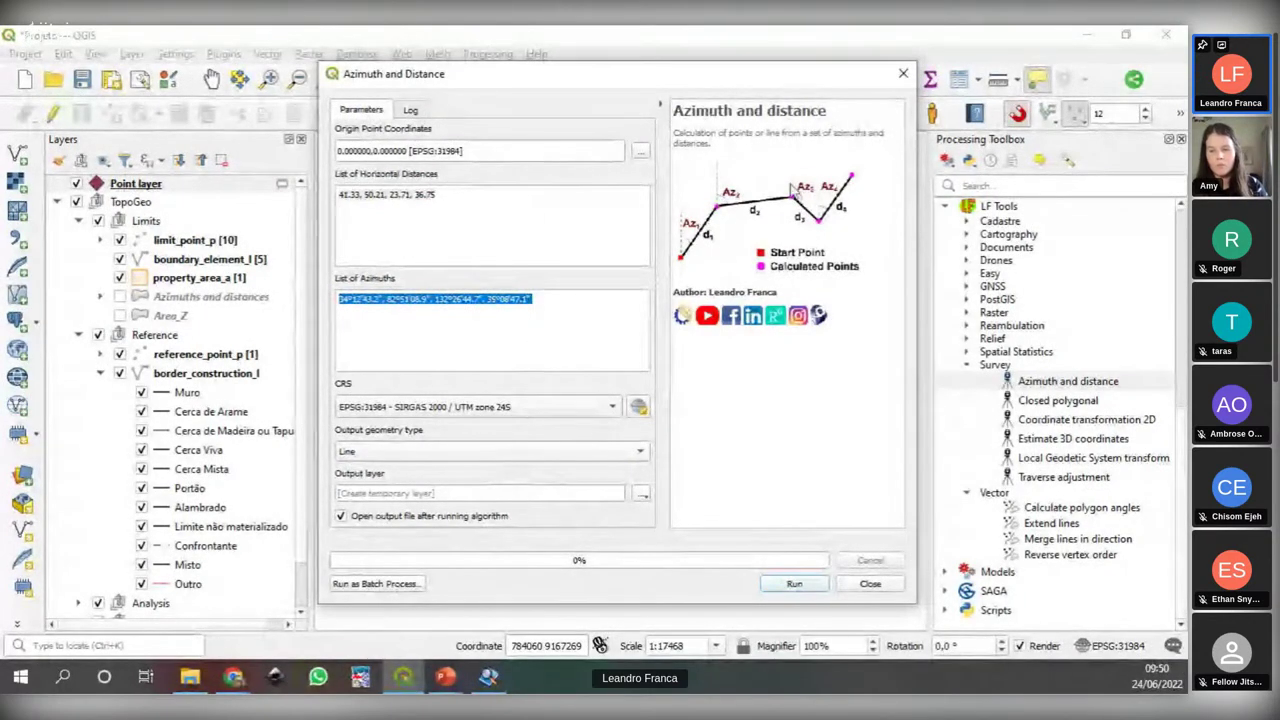
click(903, 73)
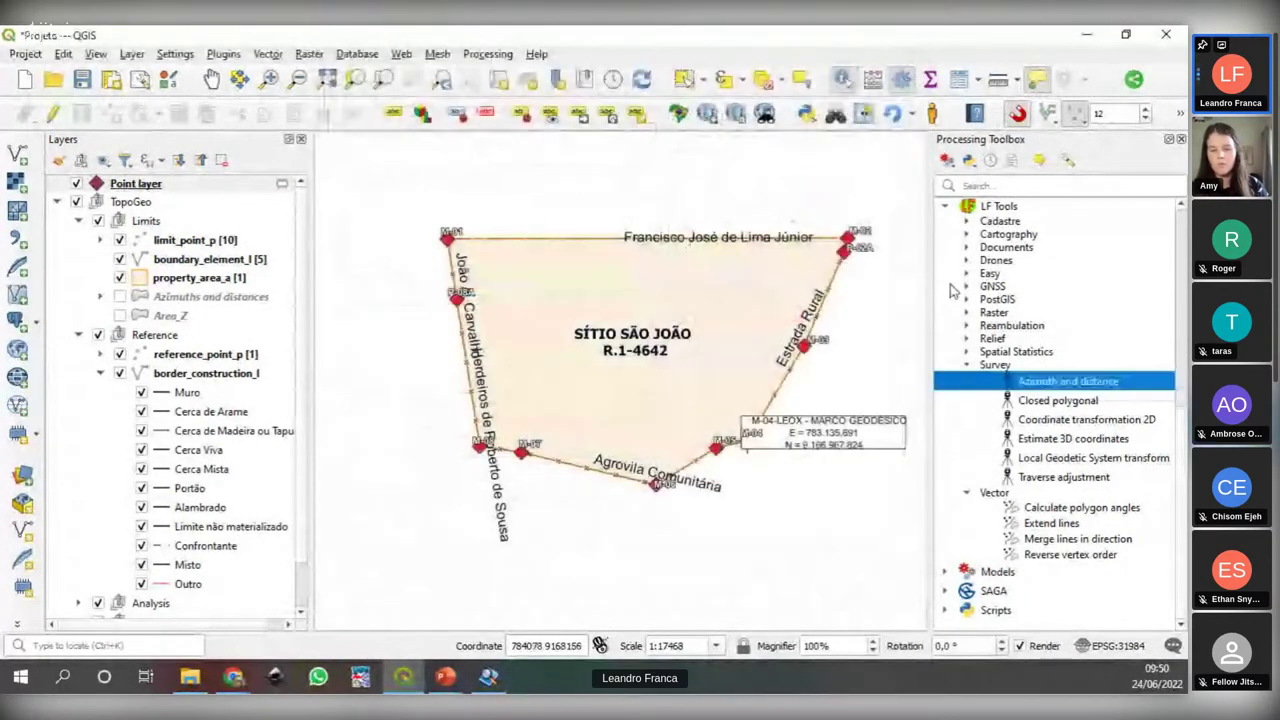
Step: Review the Closed polygonal tool's description, diagram and sample parameters without running it
double_click(1062, 400)
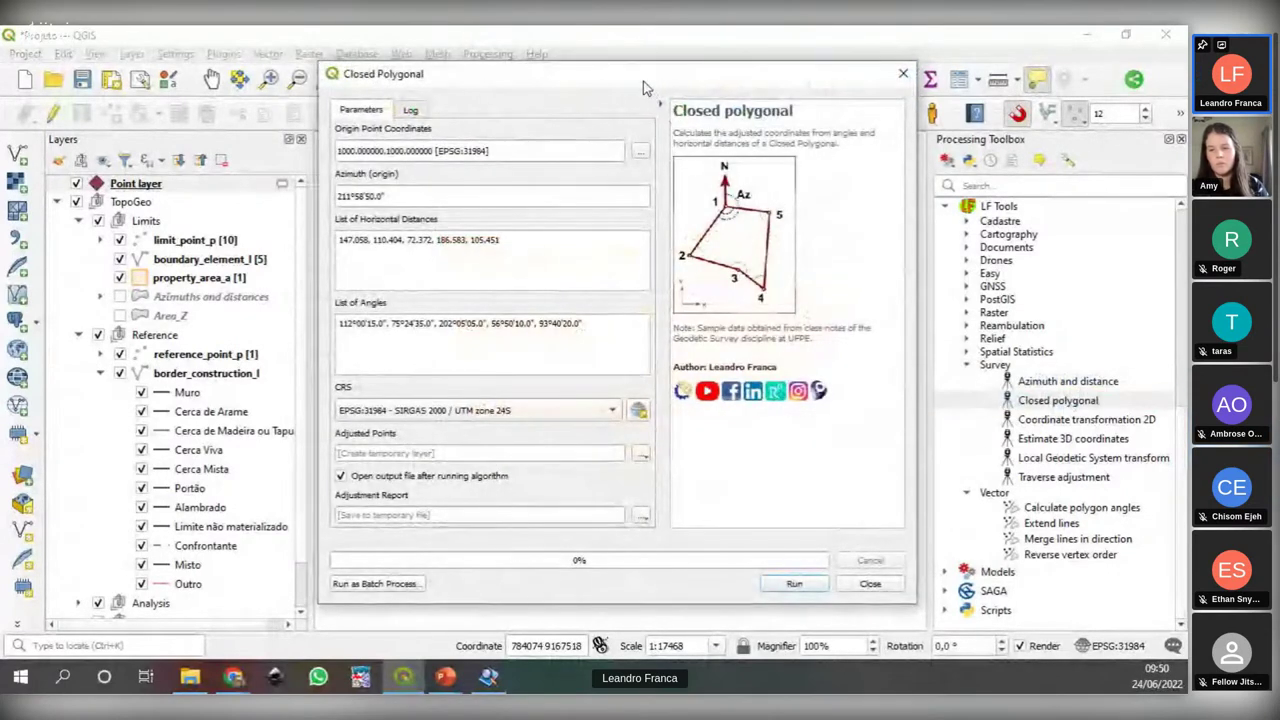
drag(643, 81, 623, 79)
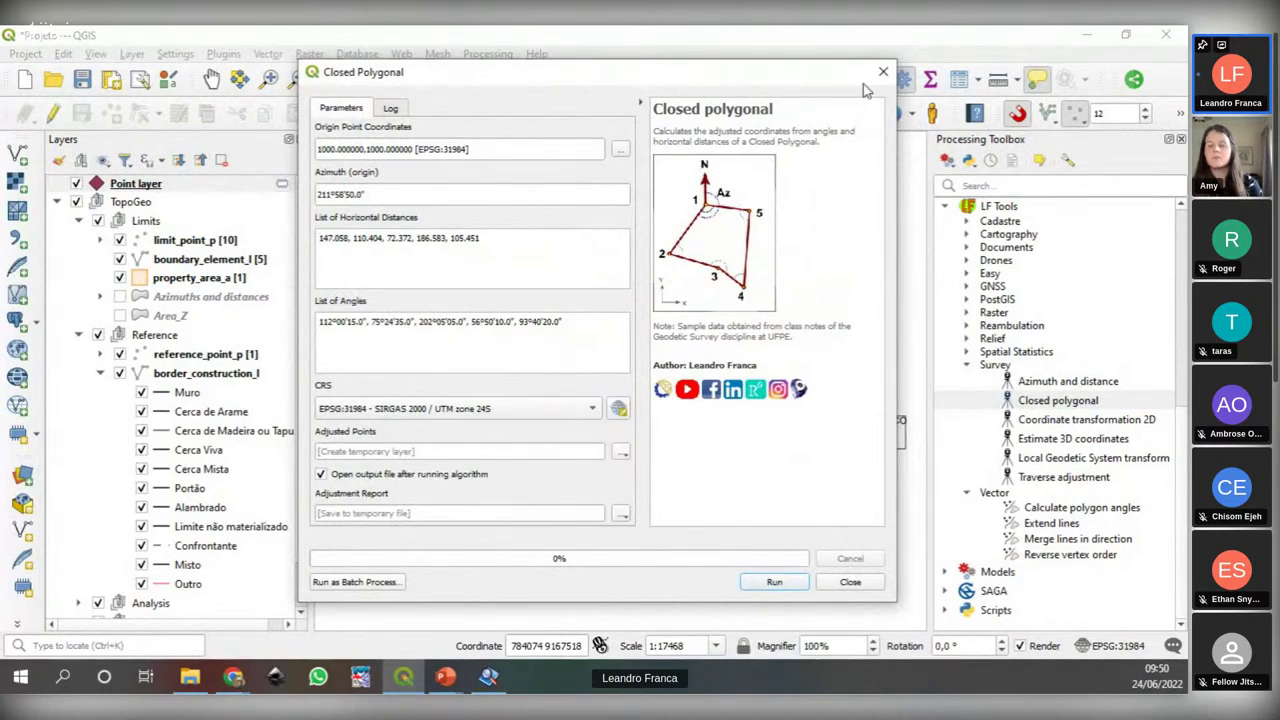
drag(622, 73, 605, 74)
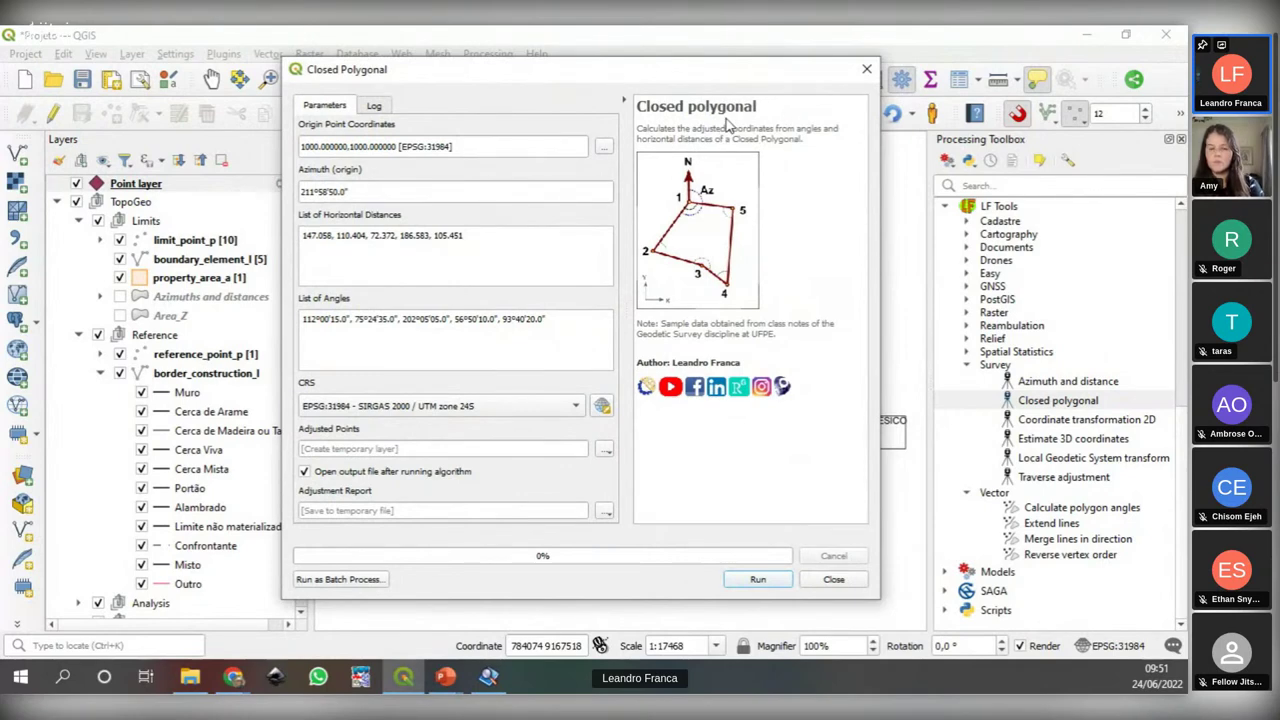
click(866, 69)
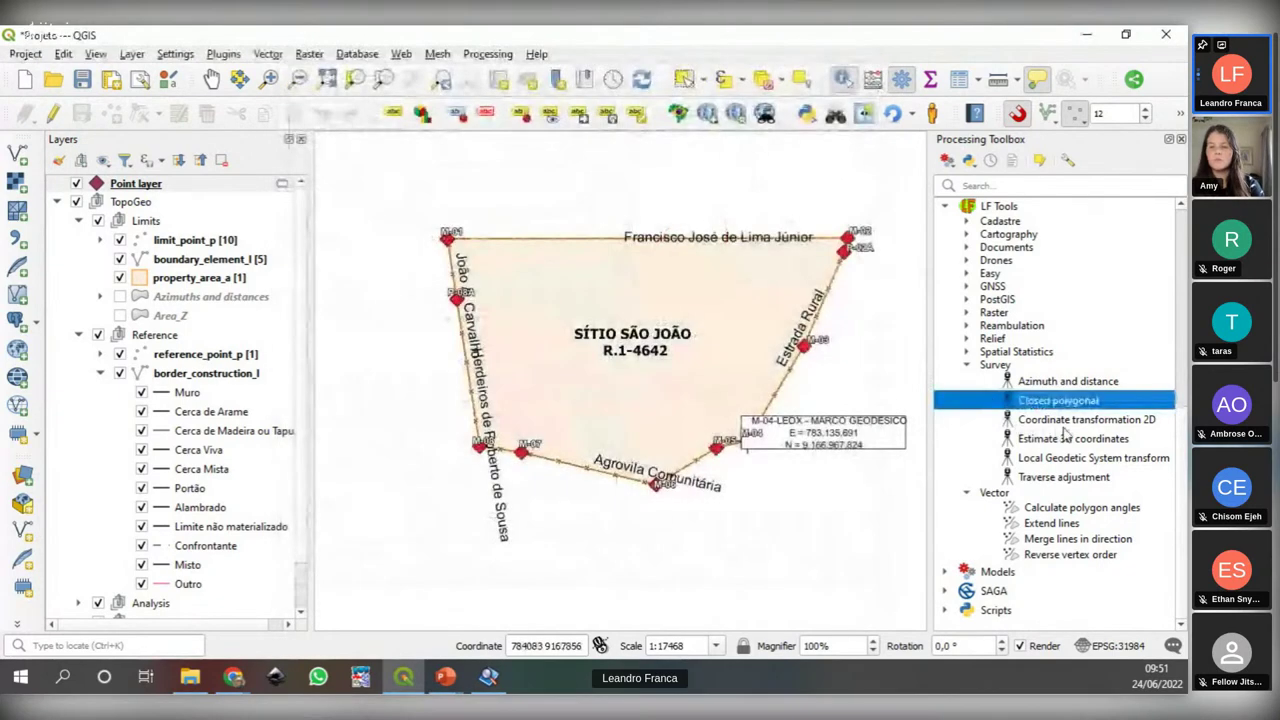
Step: Review the Traverse adjustment tool's distances, angles, precision settings, diagram and sample data note without running it
double_click(1038, 481)
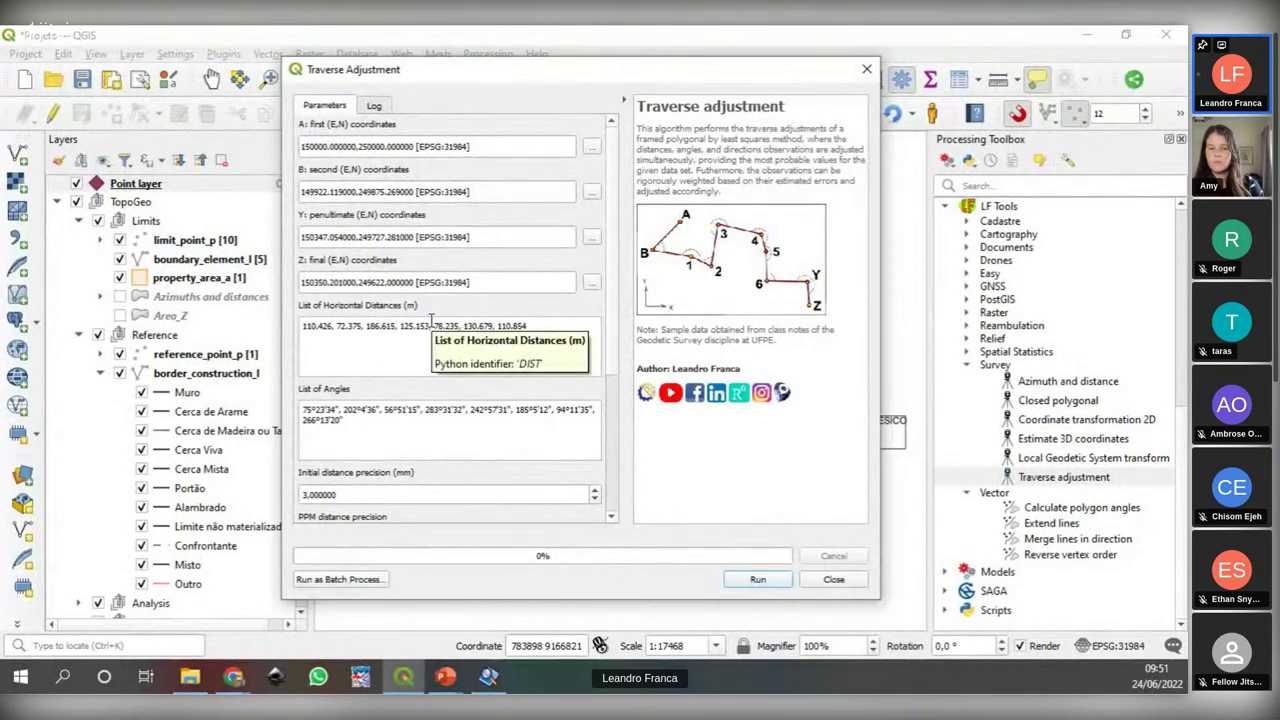
triple_click(308, 334)
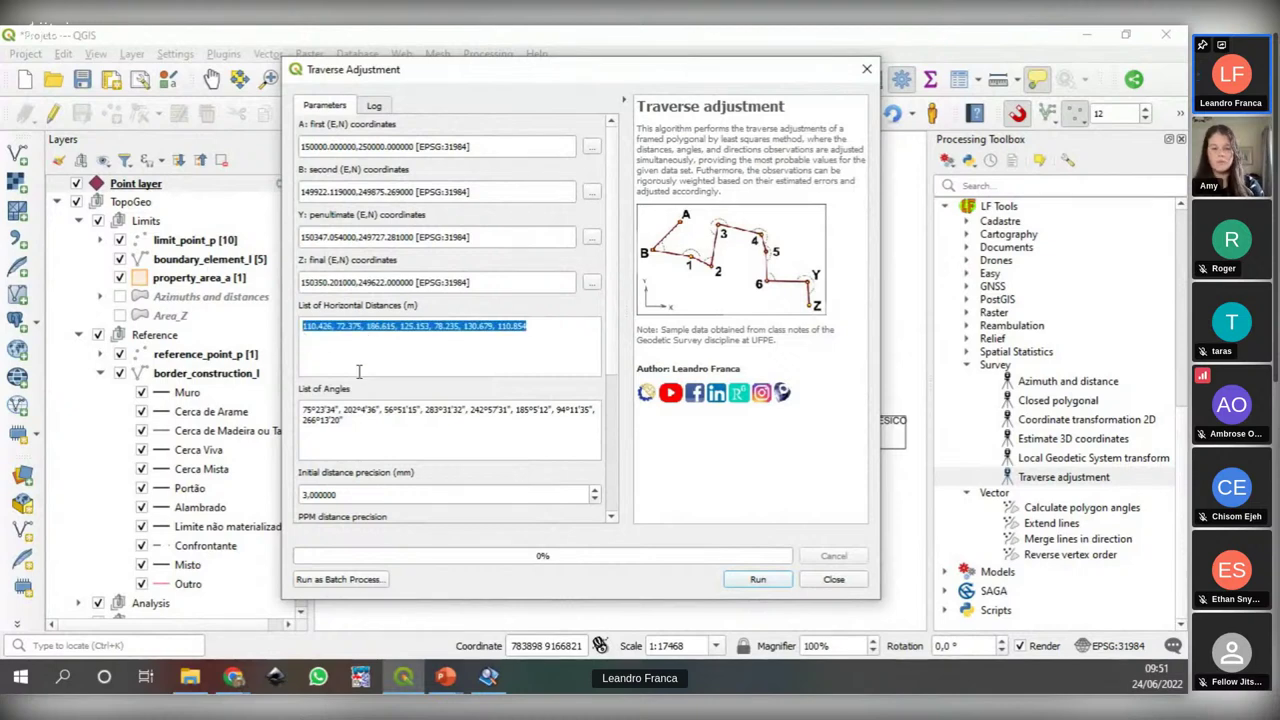
triple_click(348, 421)
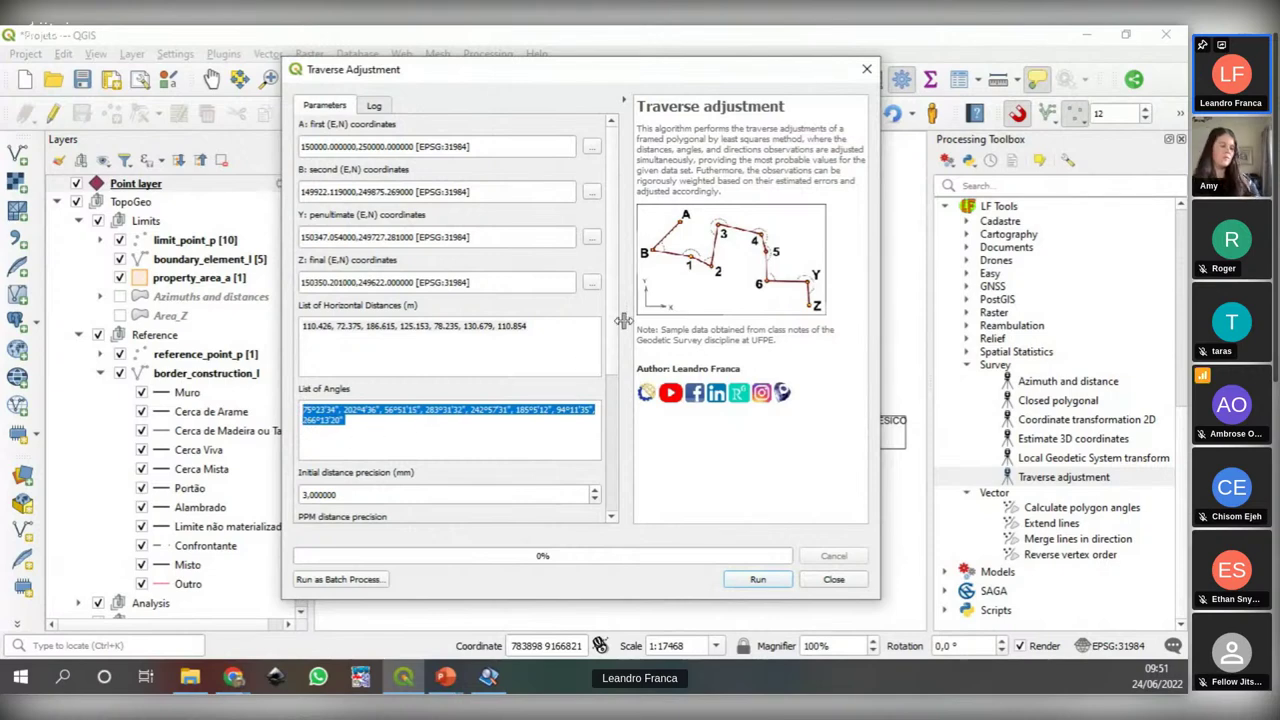
scroll(617, 316, down, 3)
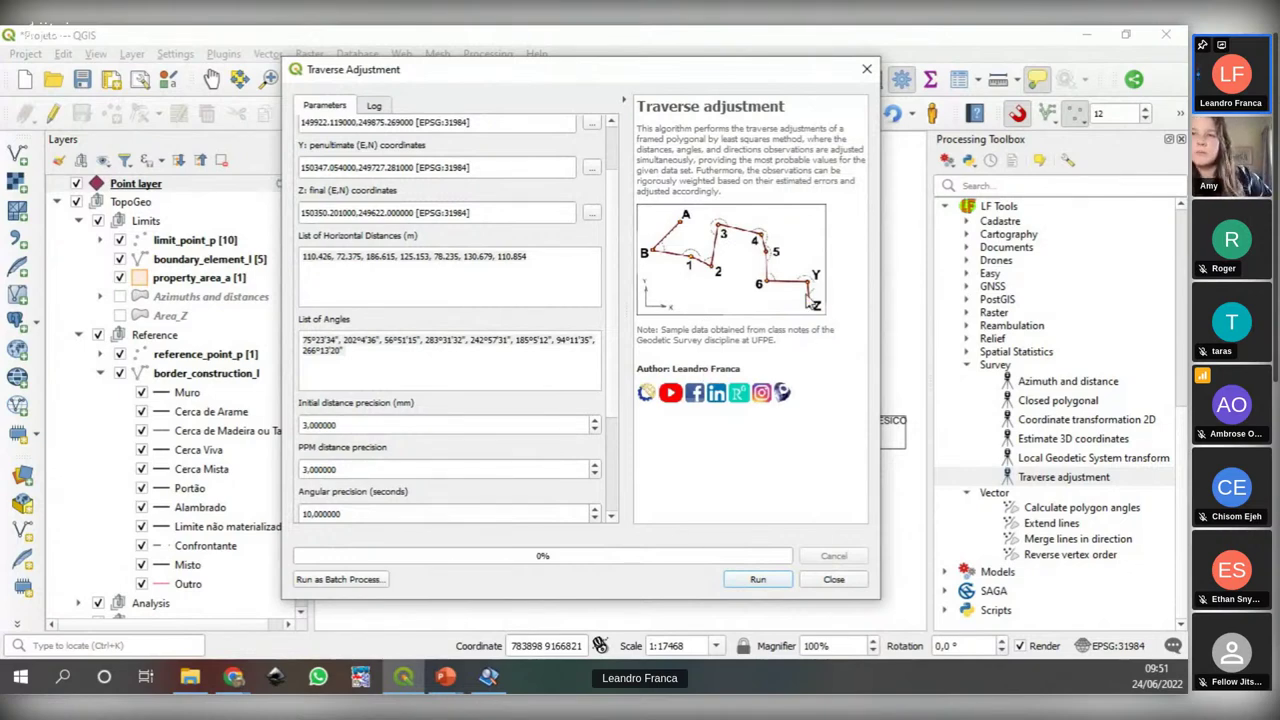
double_click(763, 268)
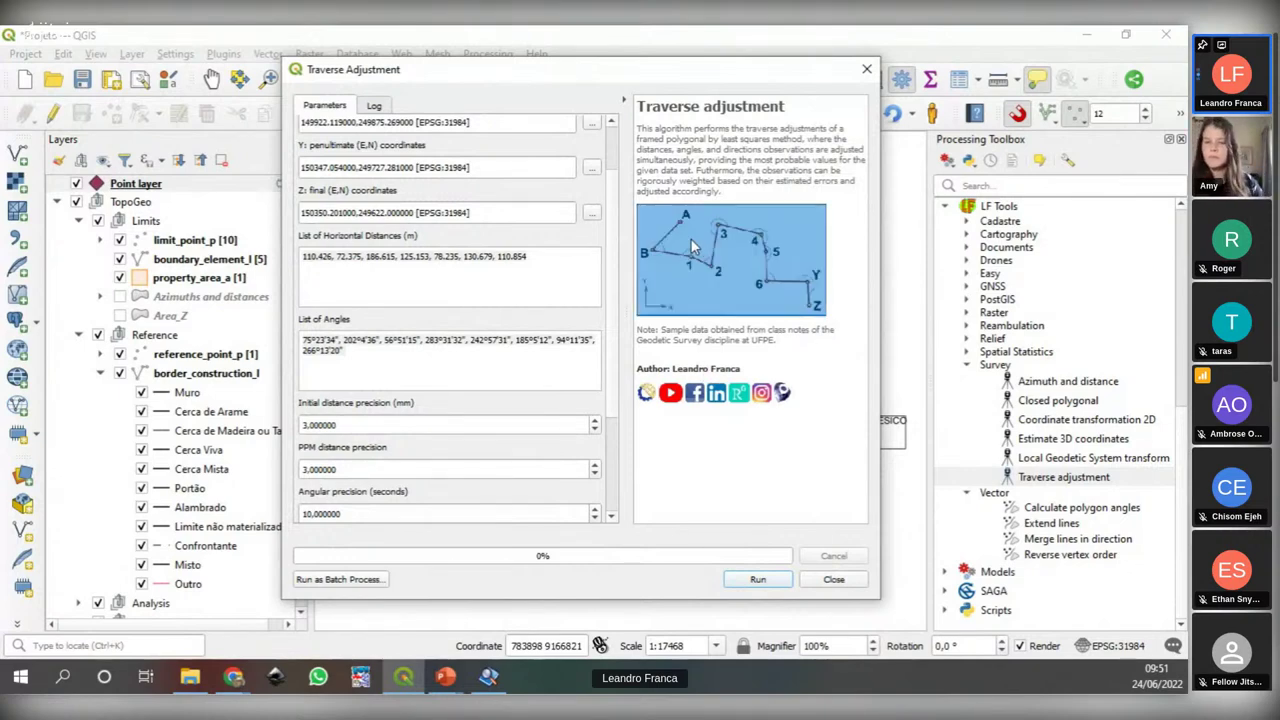
click(728, 196)
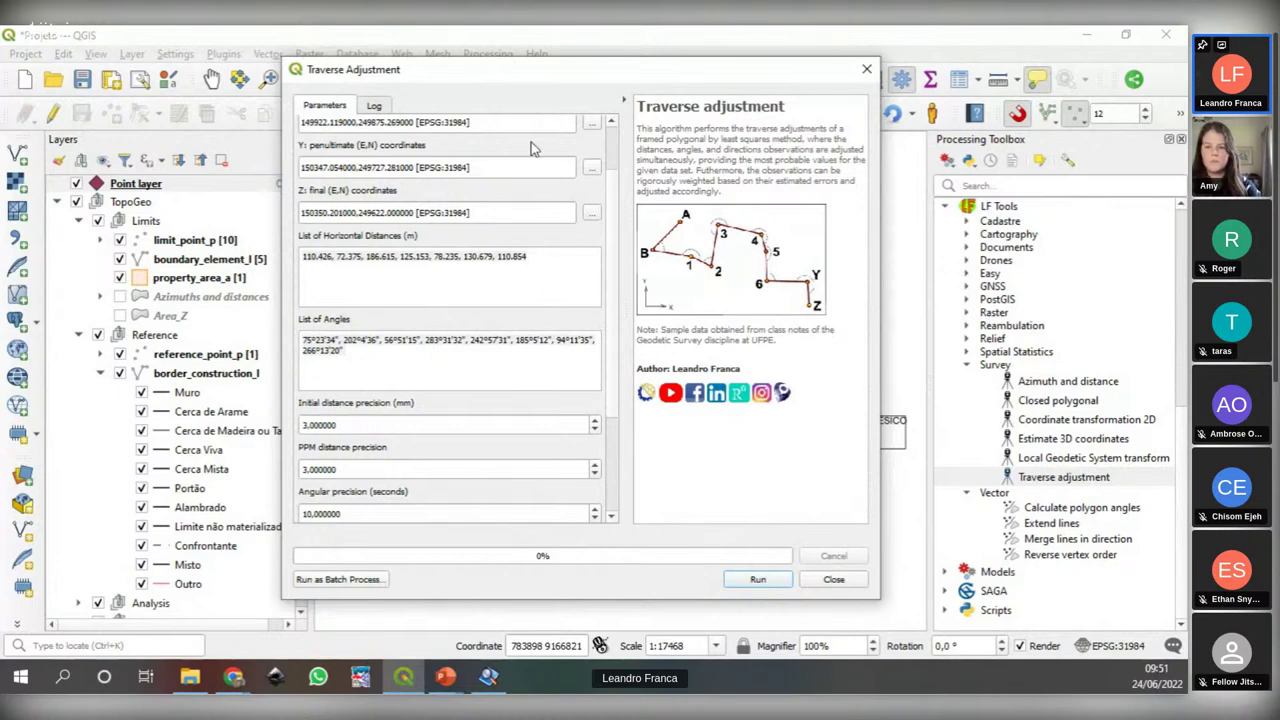
drag(495, 88, 522, 78)
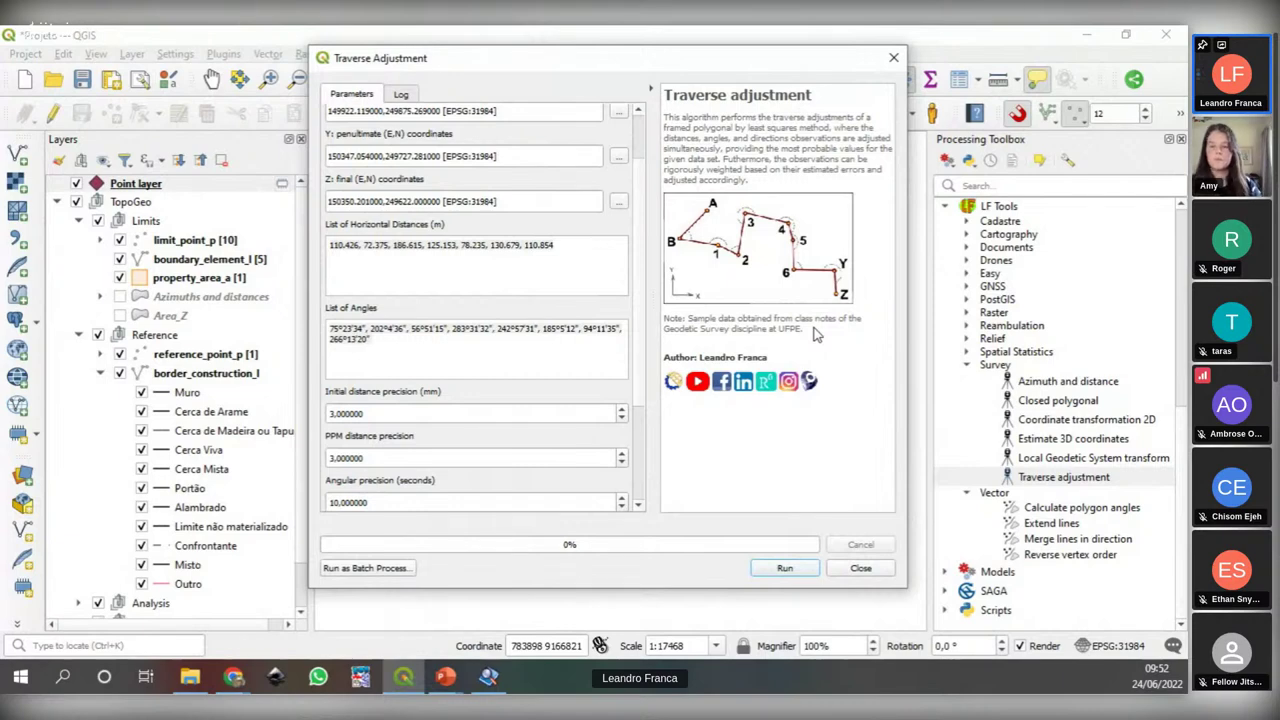
drag(805, 333, 778, 331)
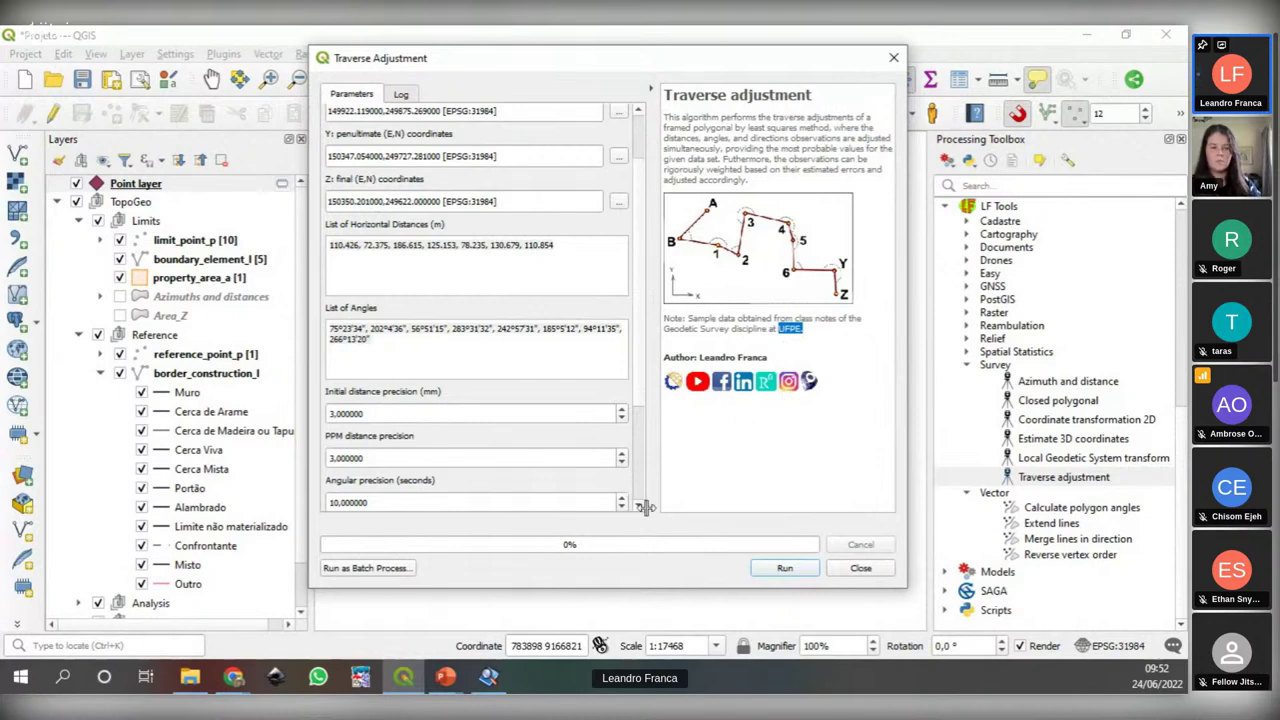
click(893, 62)
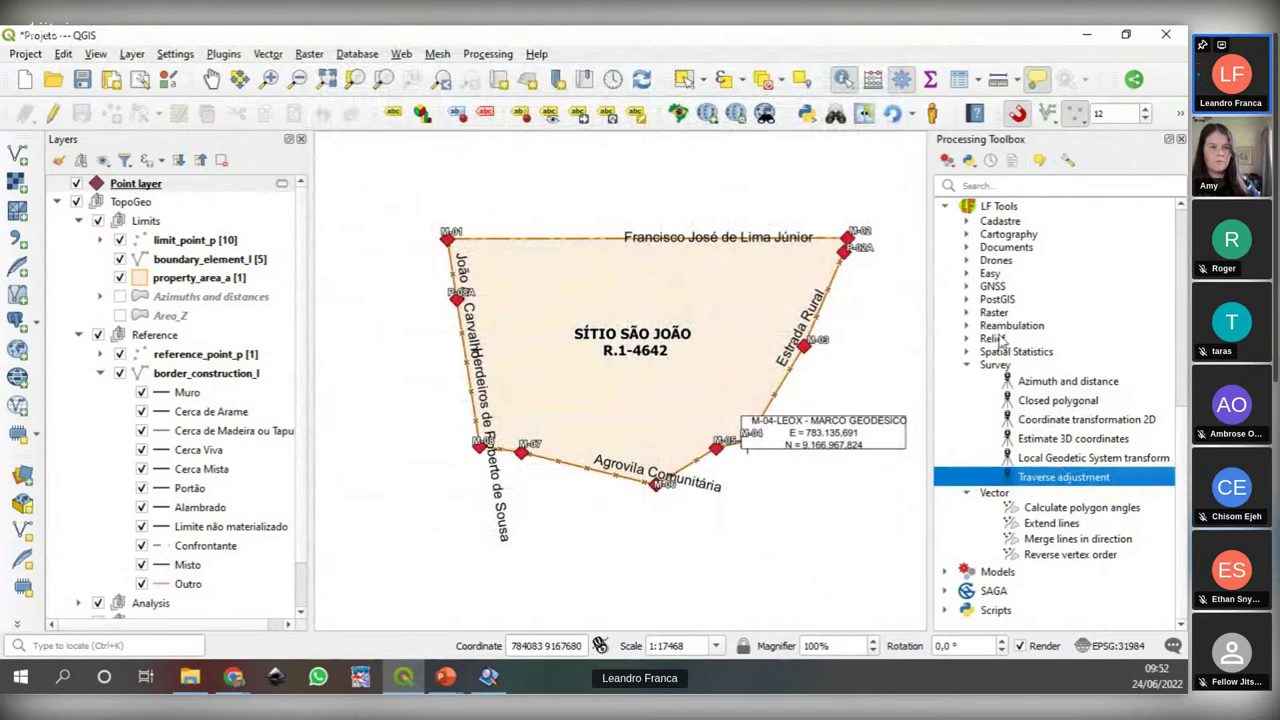
Step: Review the NMEA to layer tool from the GNSS group, including its kinematic and static modes, without running it
click(967, 287)
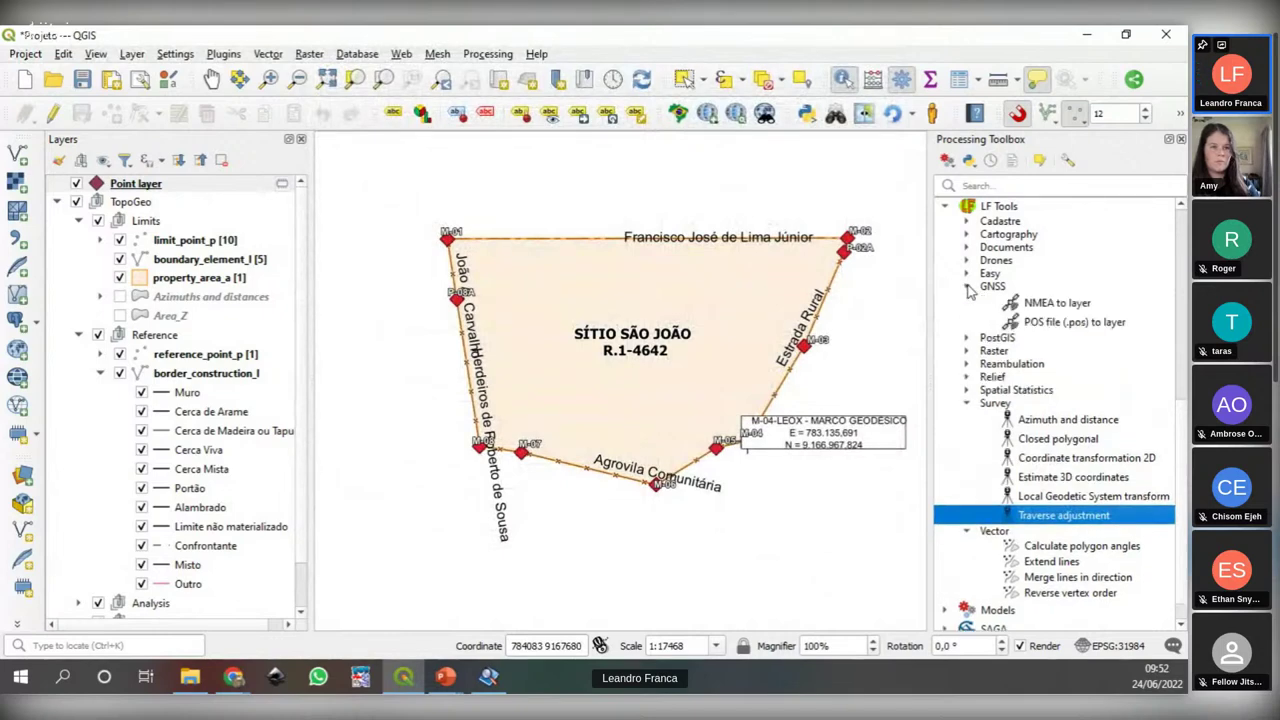
click(1052, 304)
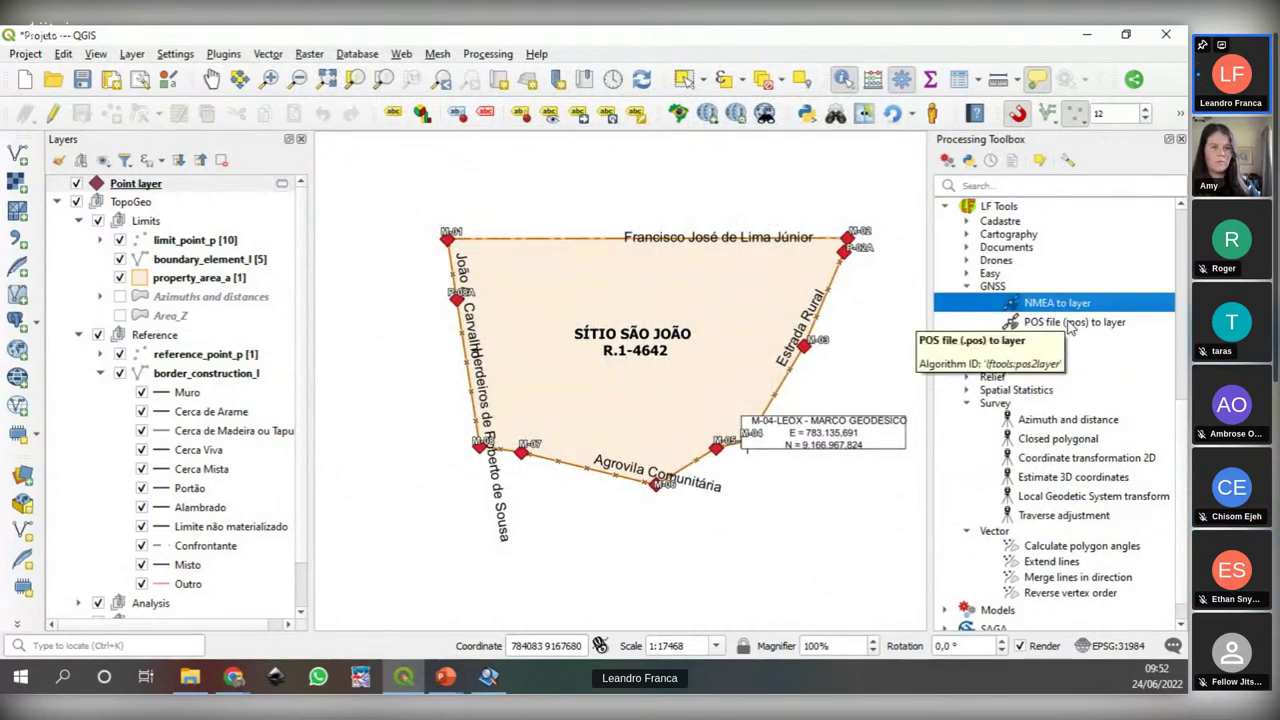
double_click(1055, 303)
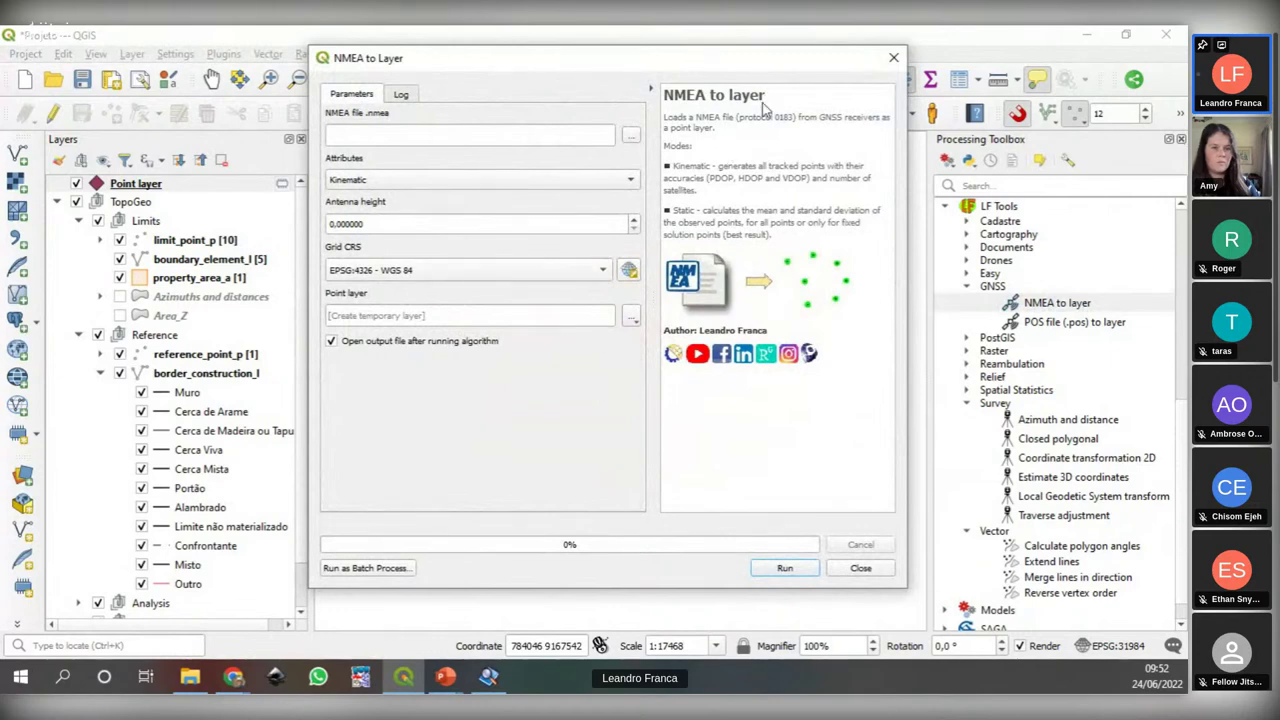
double_click(706, 118)
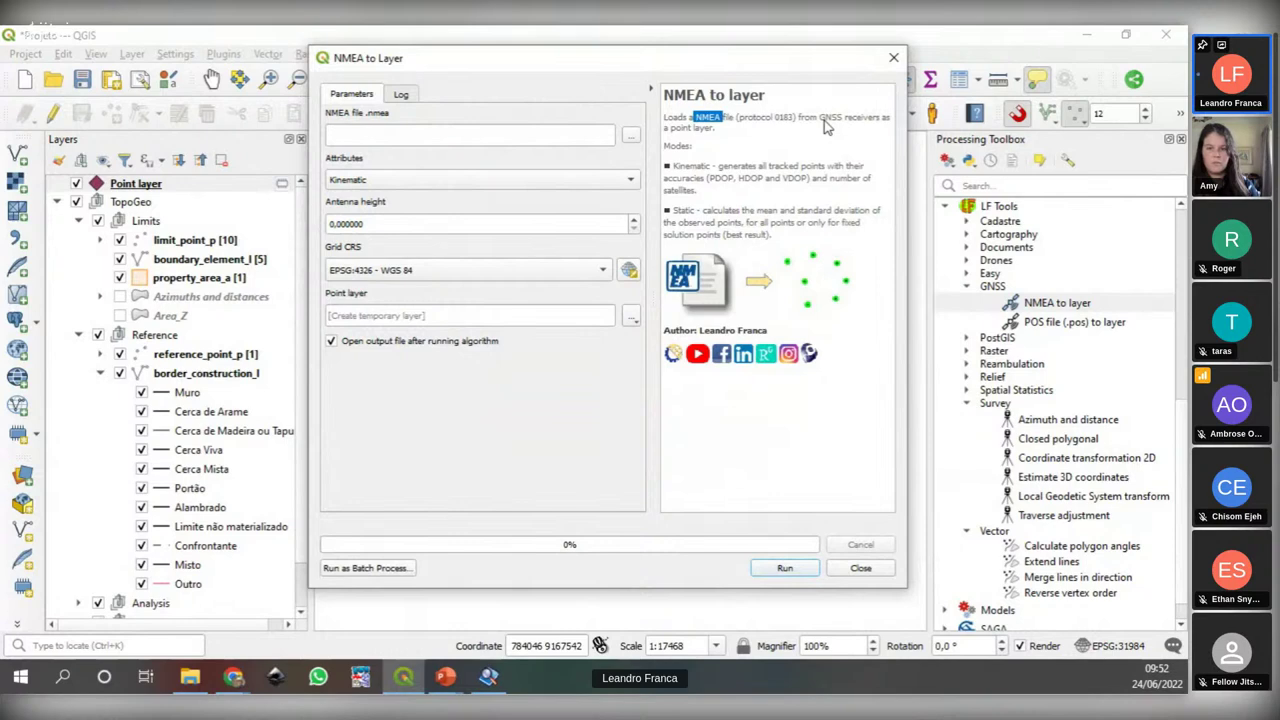
click(618, 363)
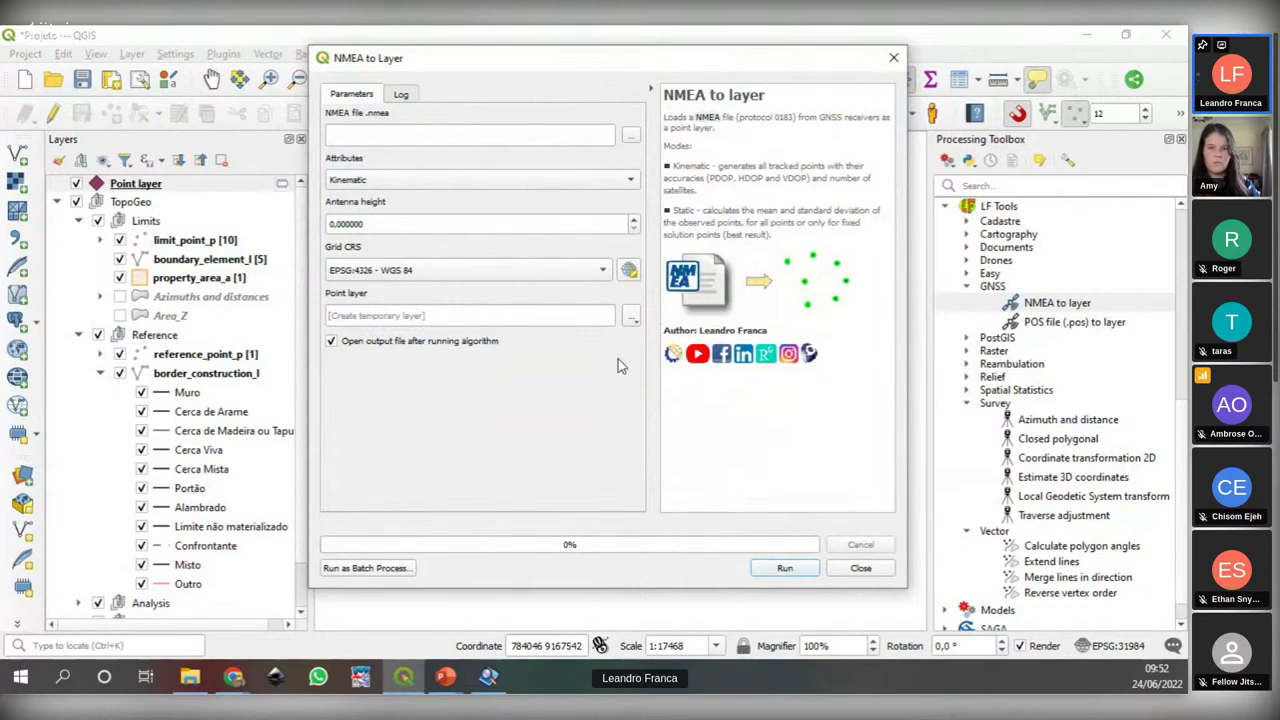
click(588, 180)
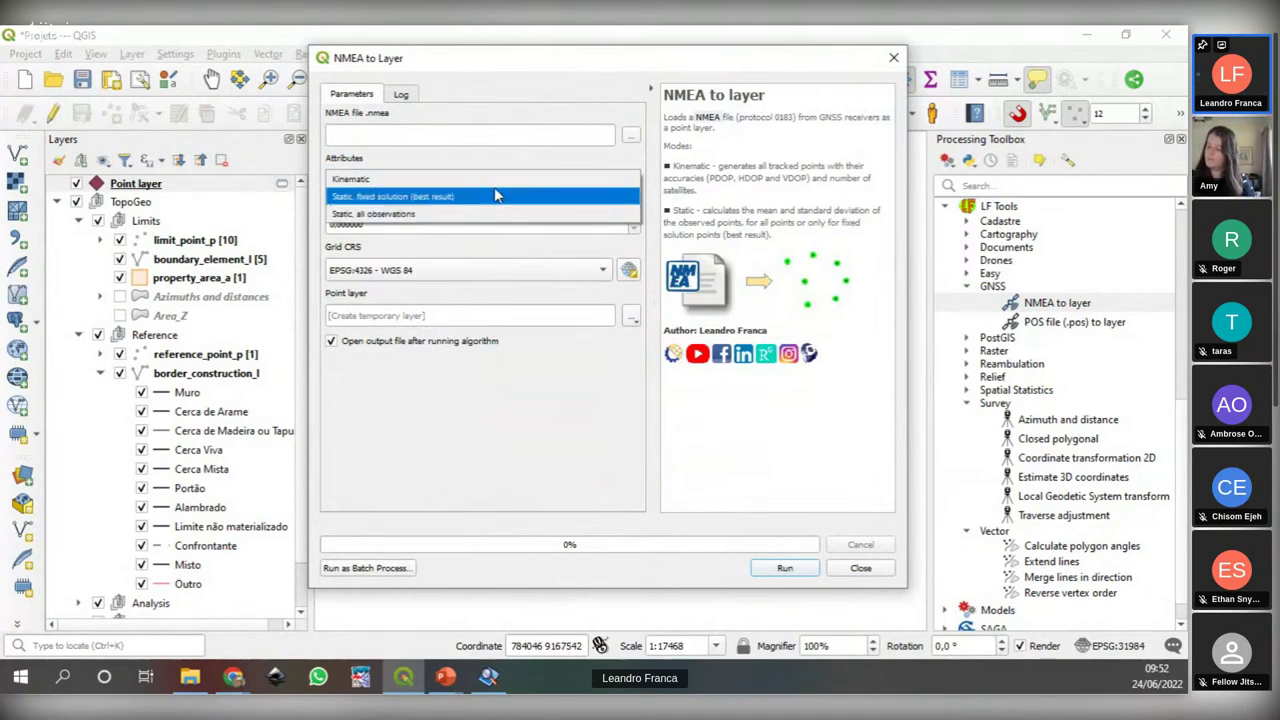
click(543, 165)
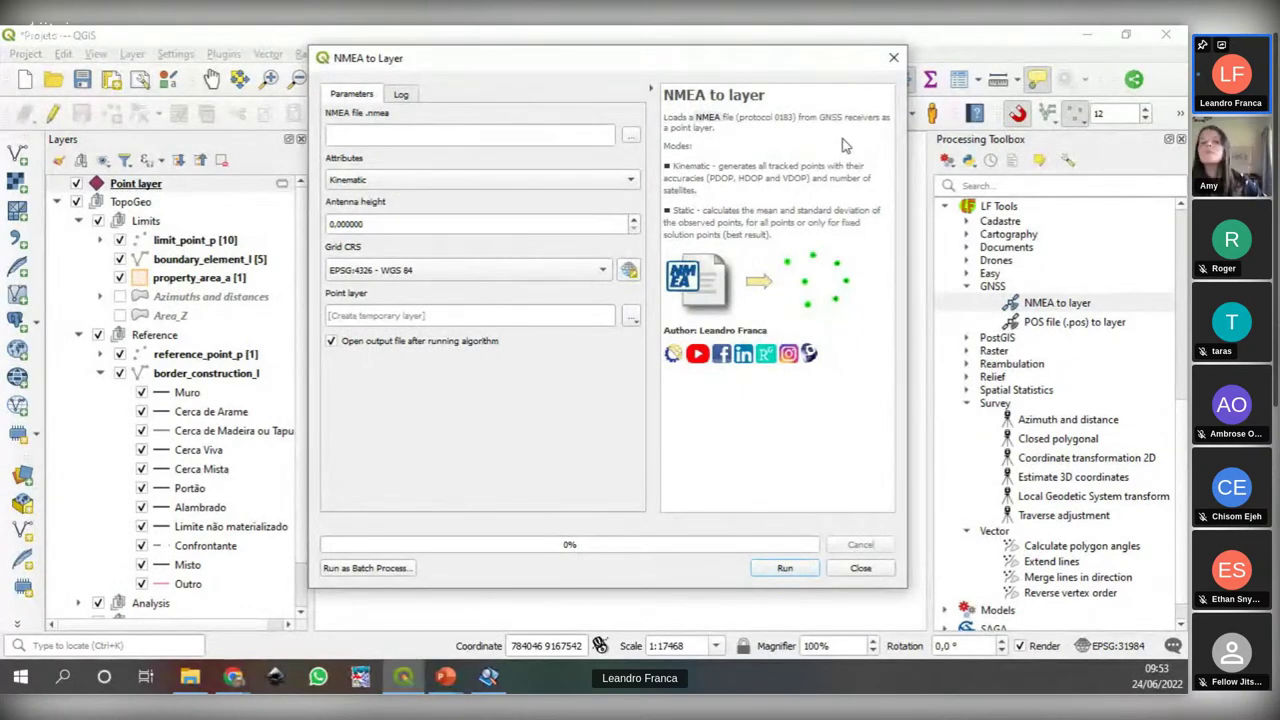
click(893, 58)
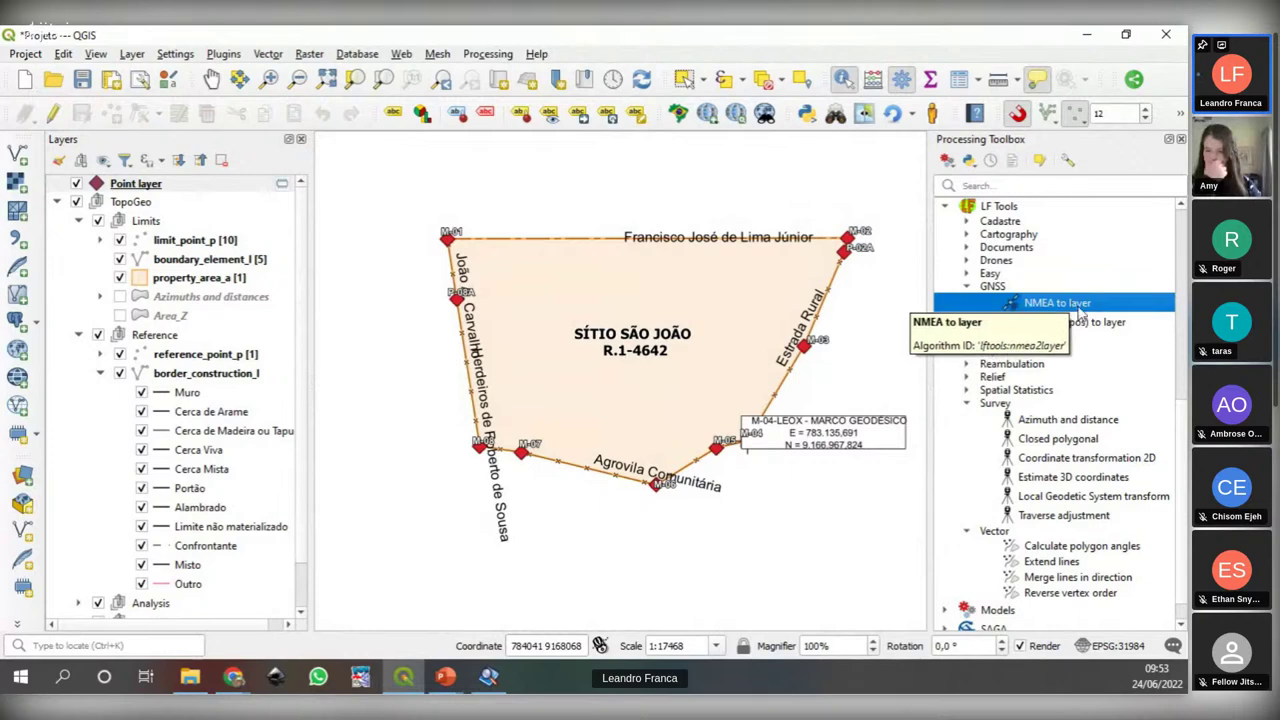
Step: Review the POS file (.pos) to layer tool's description and parameters without running it, and return to the GNSS group
double_click(1068, 323)
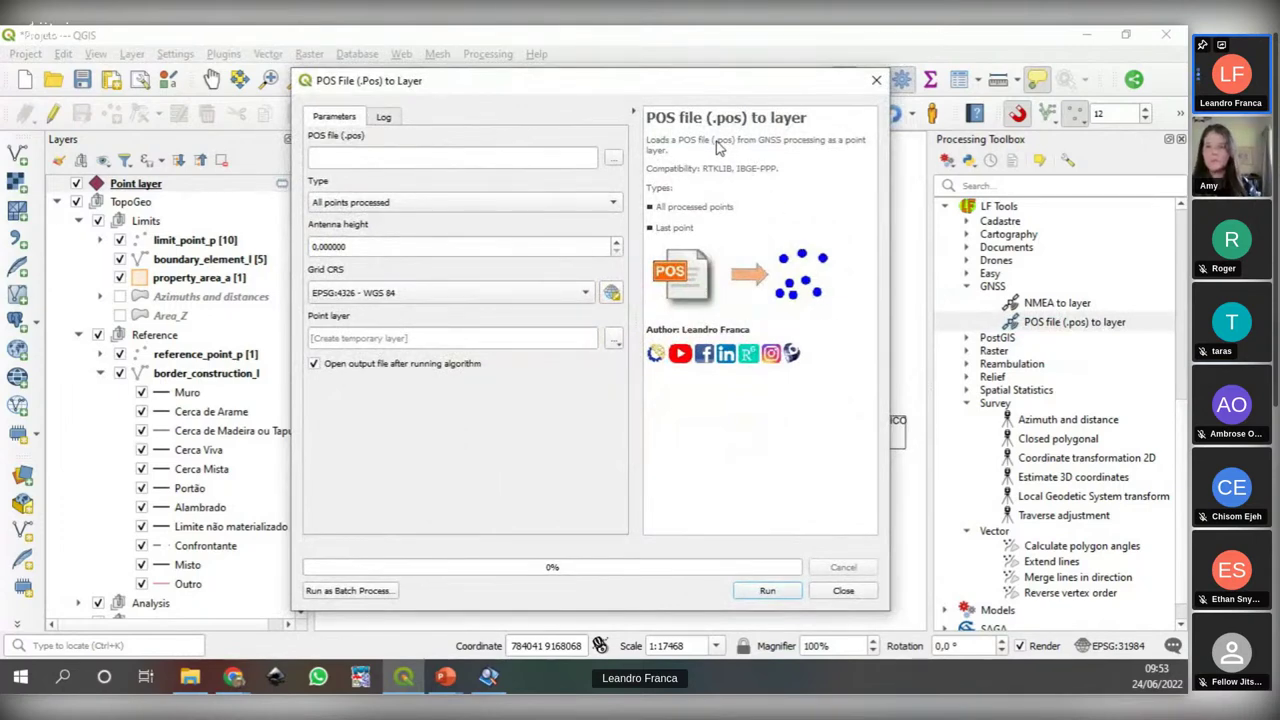
drag(714, 141, 730, 141)
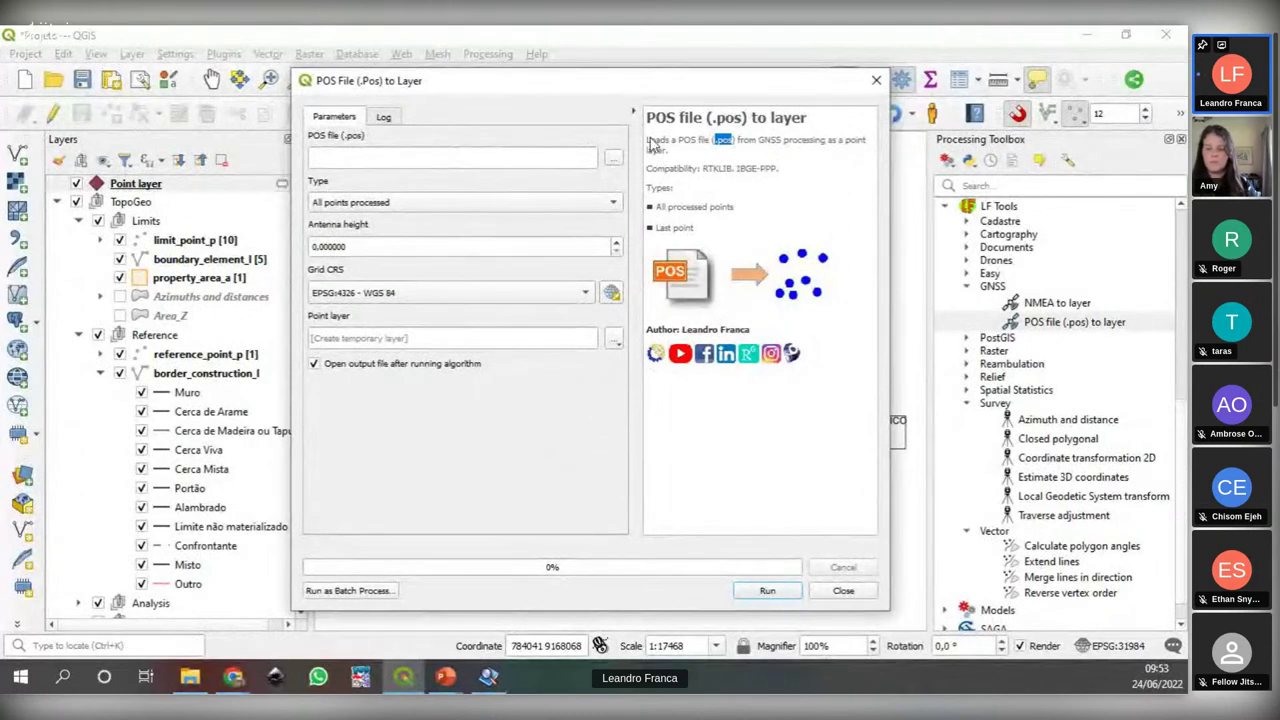
drag(598, 79, 578, 87)
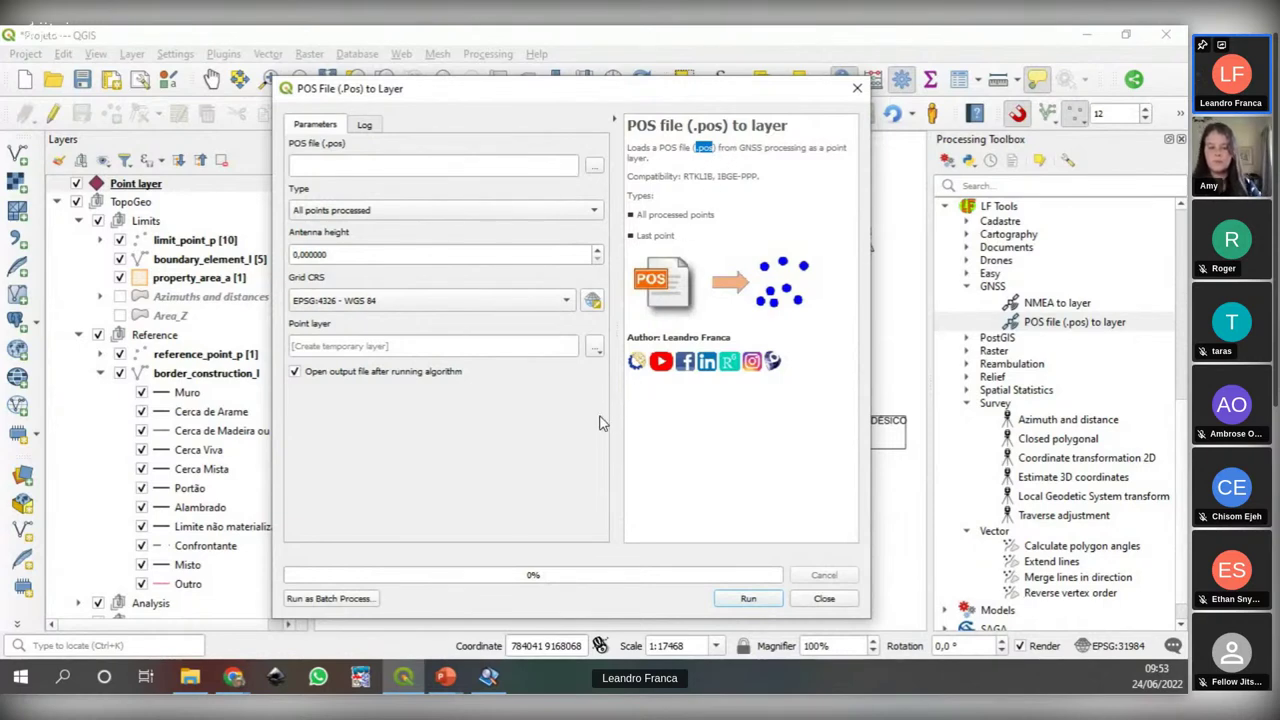
drag(619, 429, 624, 429)
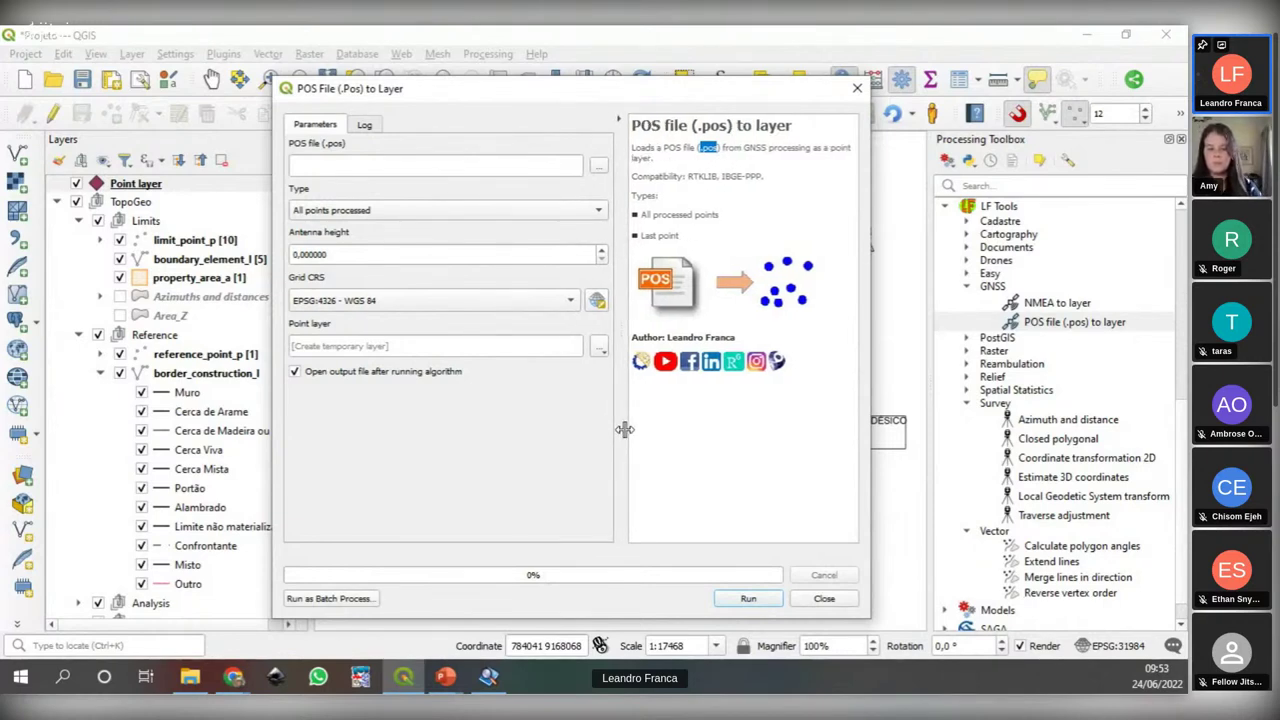
click(857, 88)
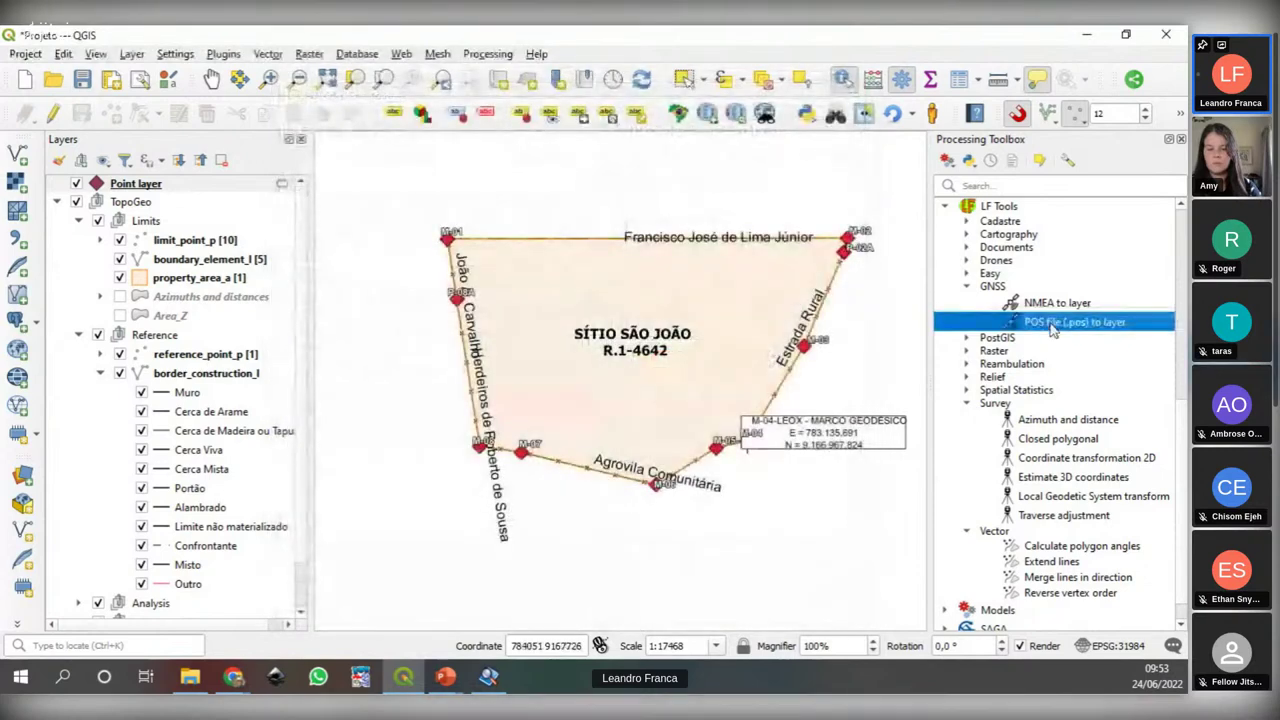
click(1058, 306)
click(1005, 289)
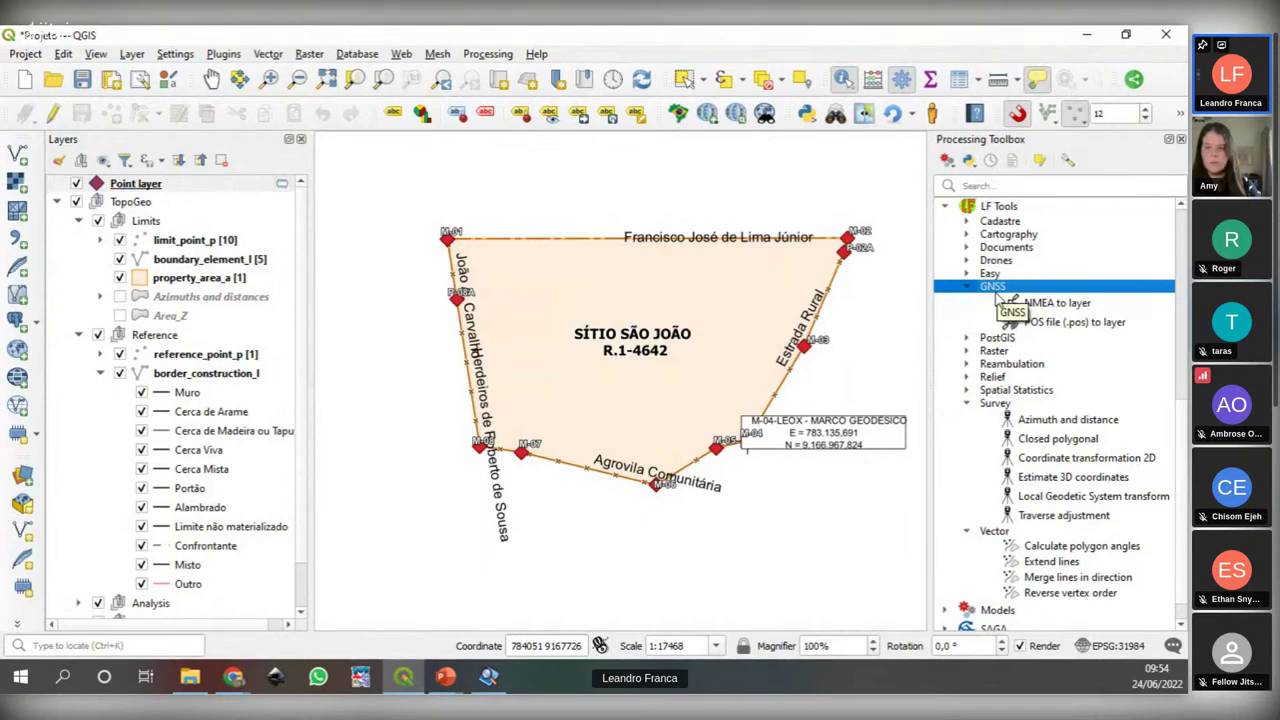
click(1040, 306)
click(1071, 326)
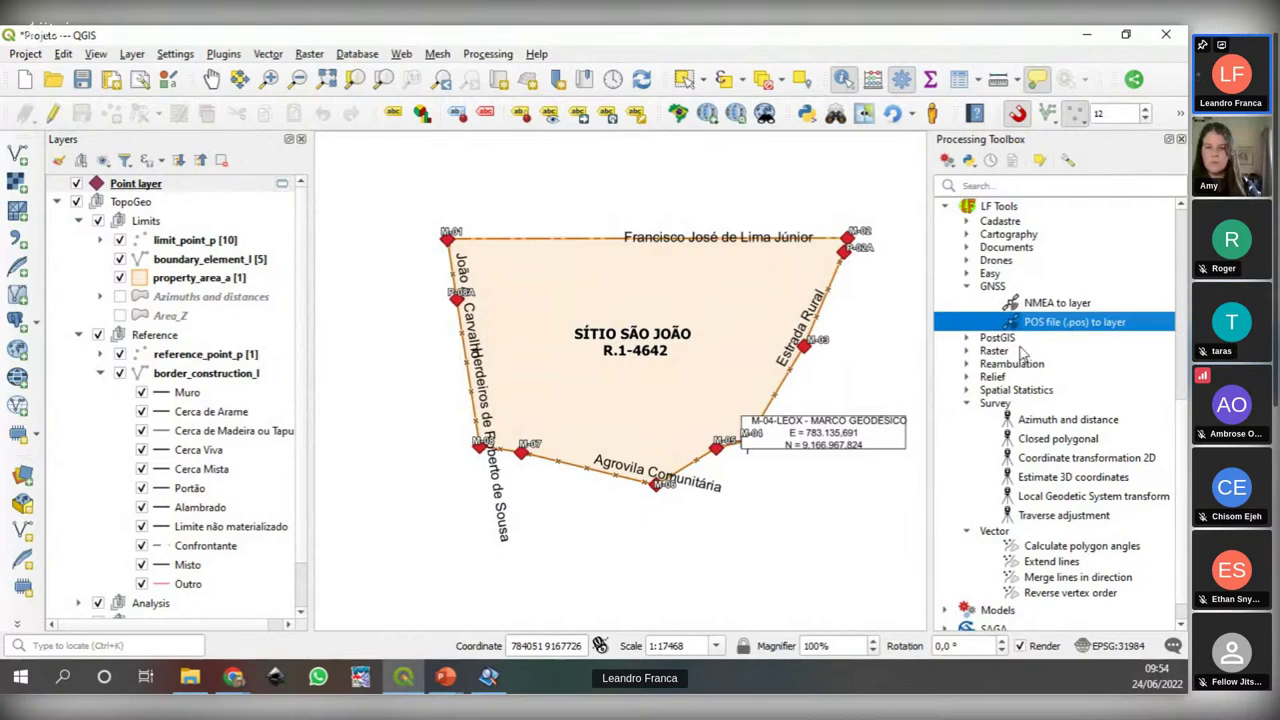
click(1061, 305)
click(1086, 323)
click(1068, 306)
click(1071, 327)
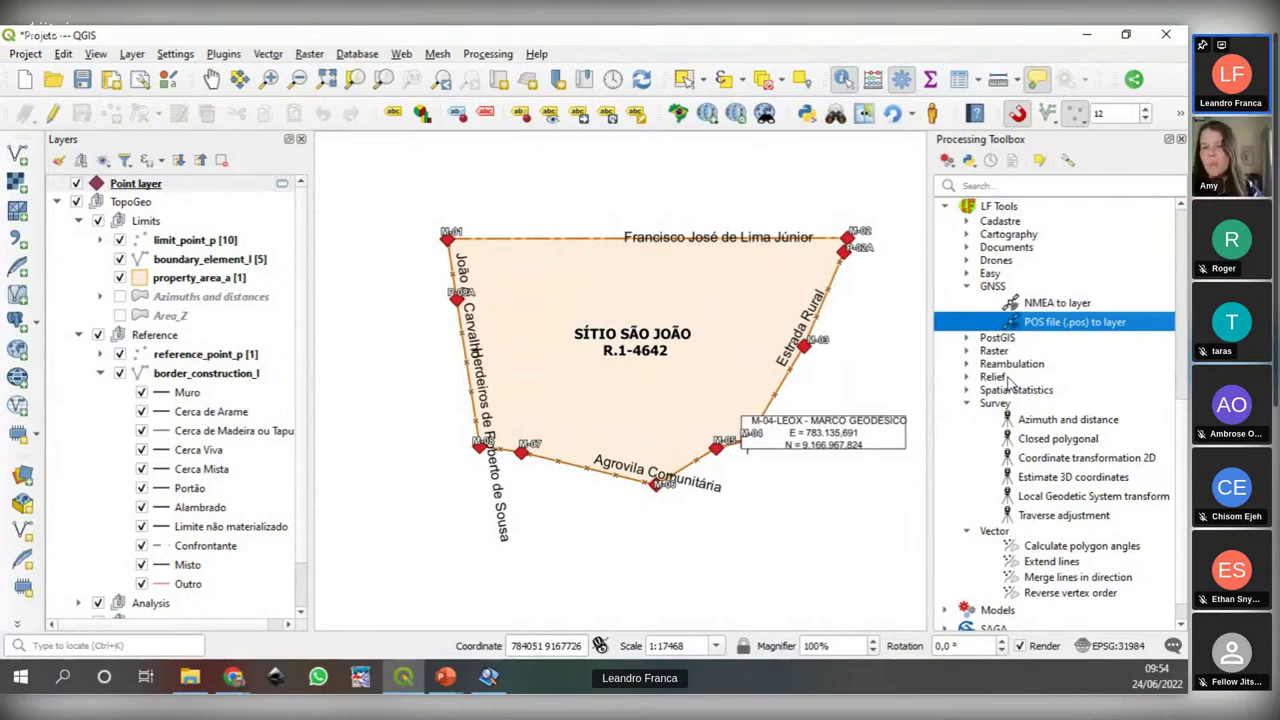
Step: Switch to Chrome and open the LF Tools for QGIS page in the lftools GitHub wiki
click(233, 678)
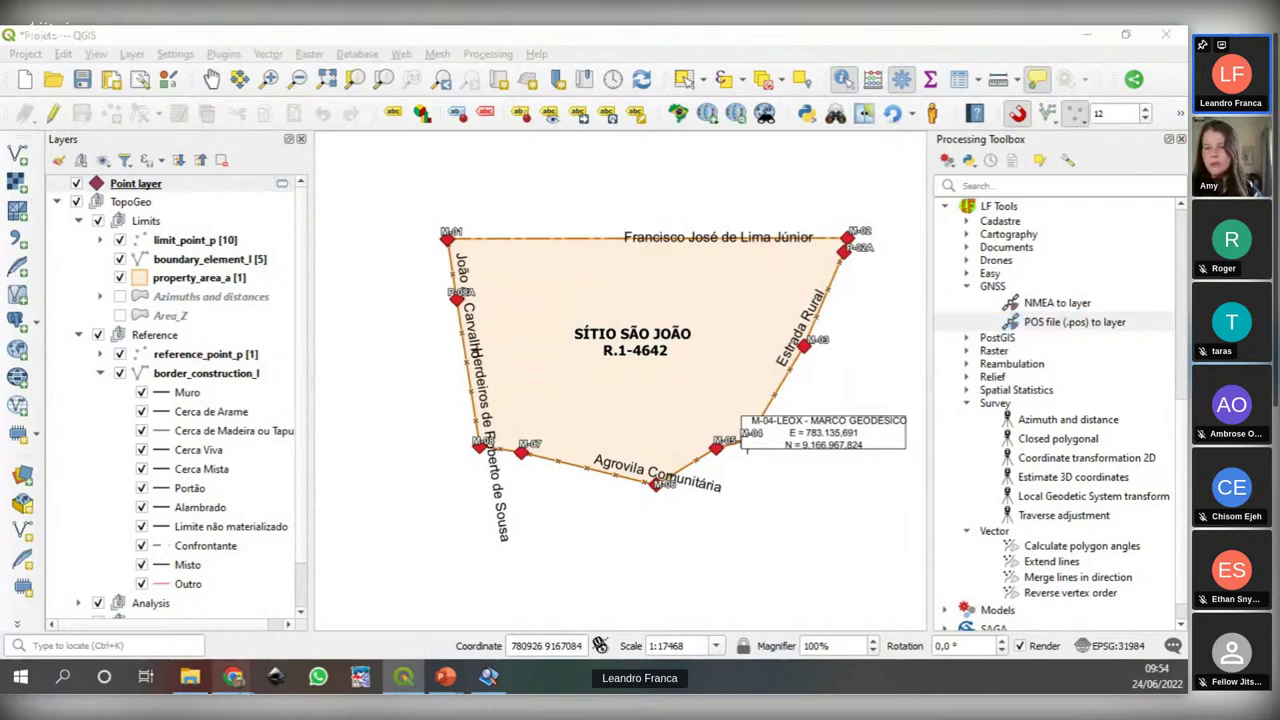
click(463, 614)
scroll(542, 263, up, 2)
click(432, 233)
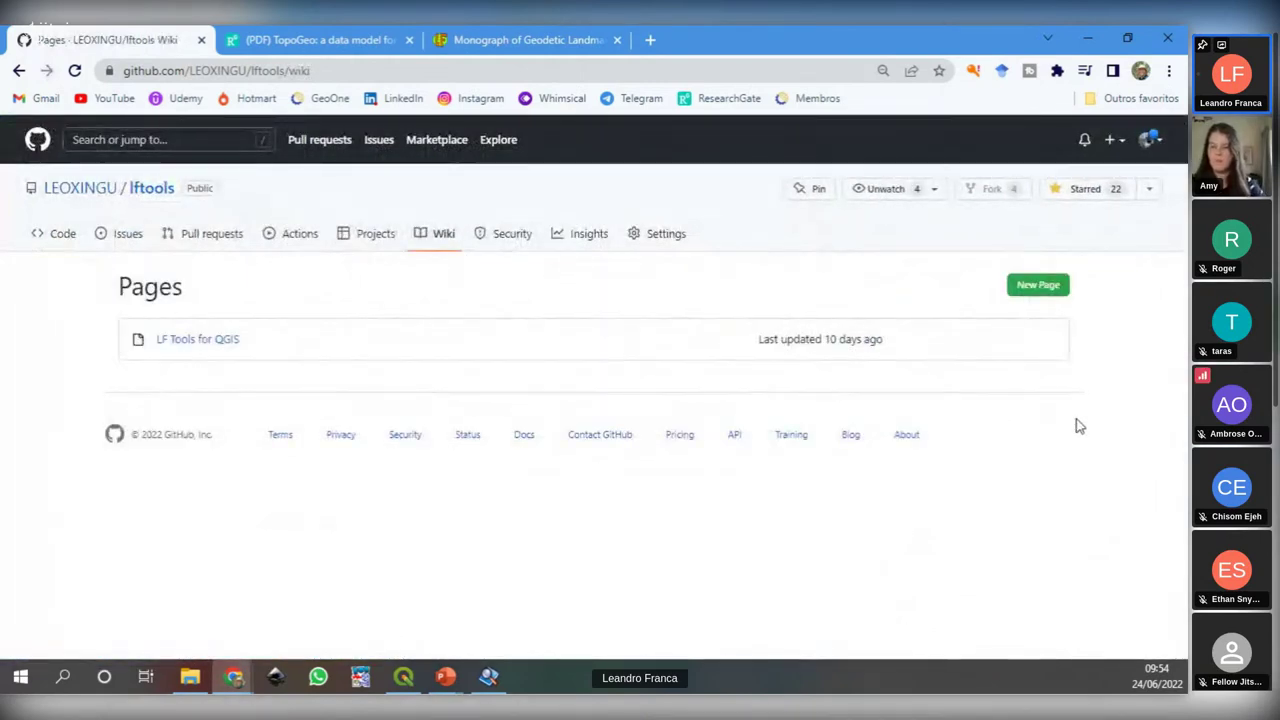
click(198, 343)
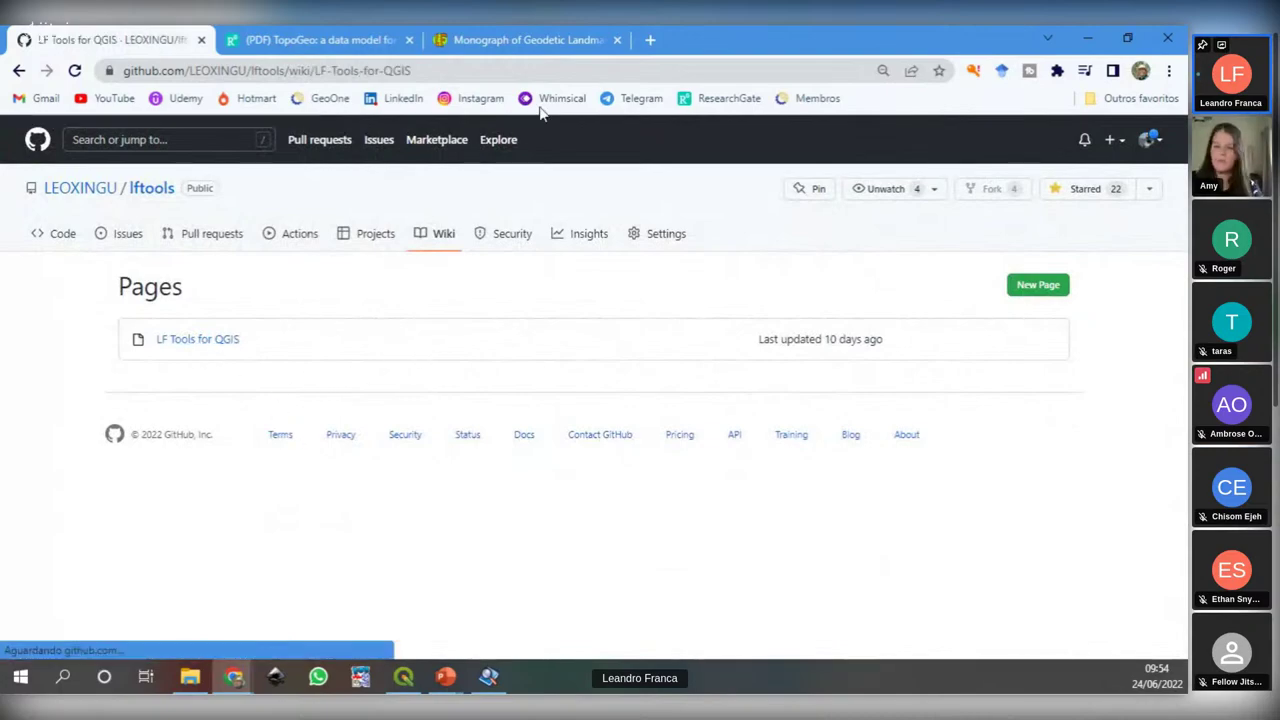
Step: Switch back to QGIS, show the POS file (.pos) to layer tool and close it without running it
key(alt+Tab)
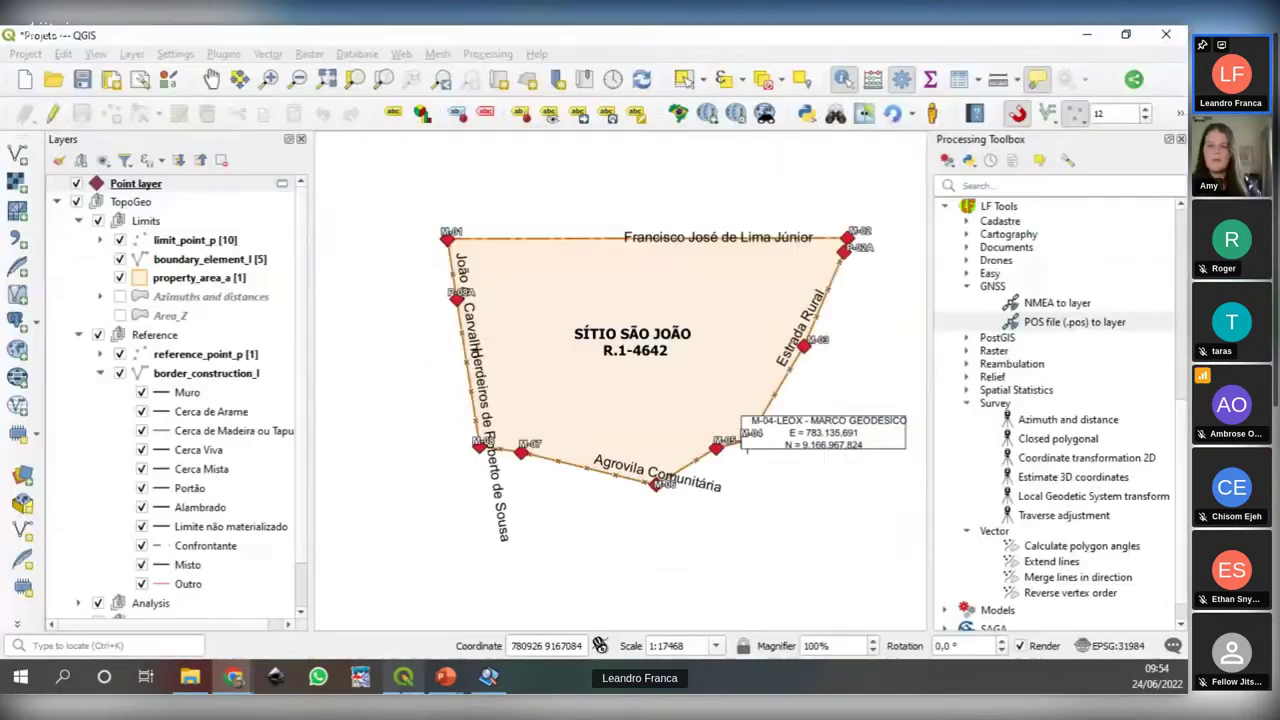
double_click(1074, 322)
drag(690, 240, 843, 103)
click(857, 88)
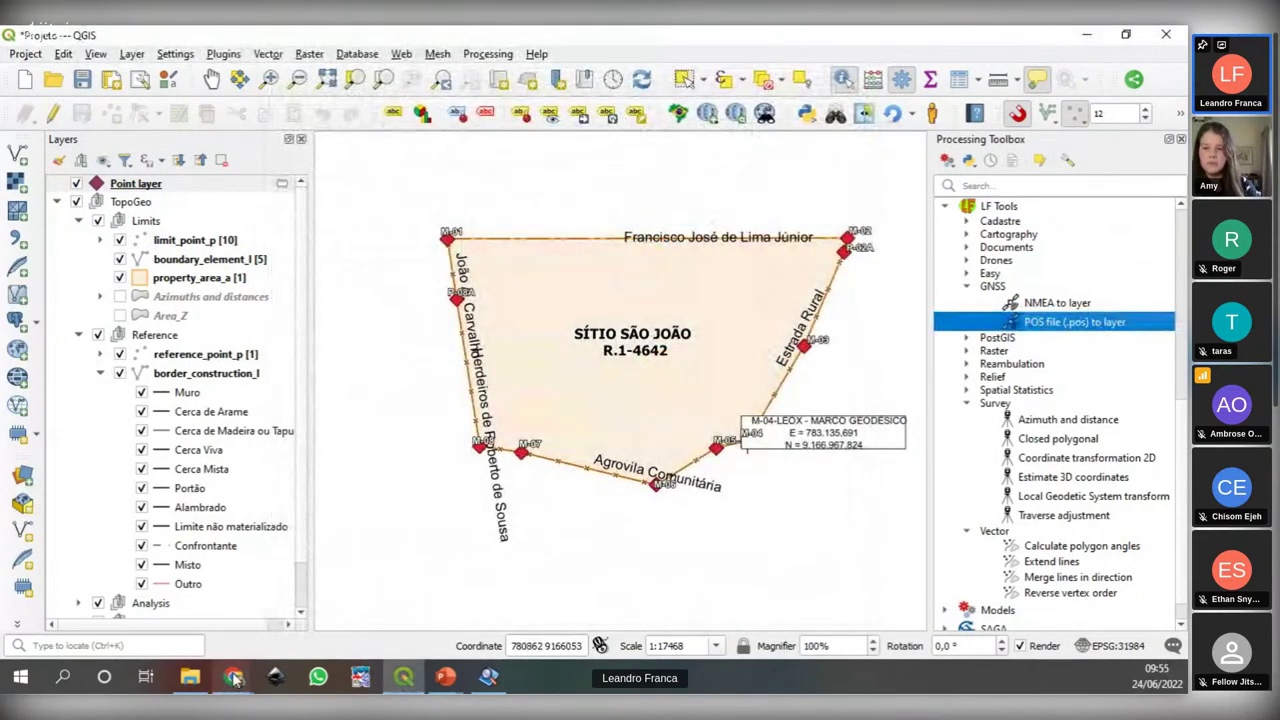
Step: Switch to Chrome and review the LF Tools wiki page's tutorials, MacOS requirement and description of each tool
mouse_move(233, 677)
click(500, 596)
scroll(900, 380, down, 5)
scroll(878, 416, up, 3)
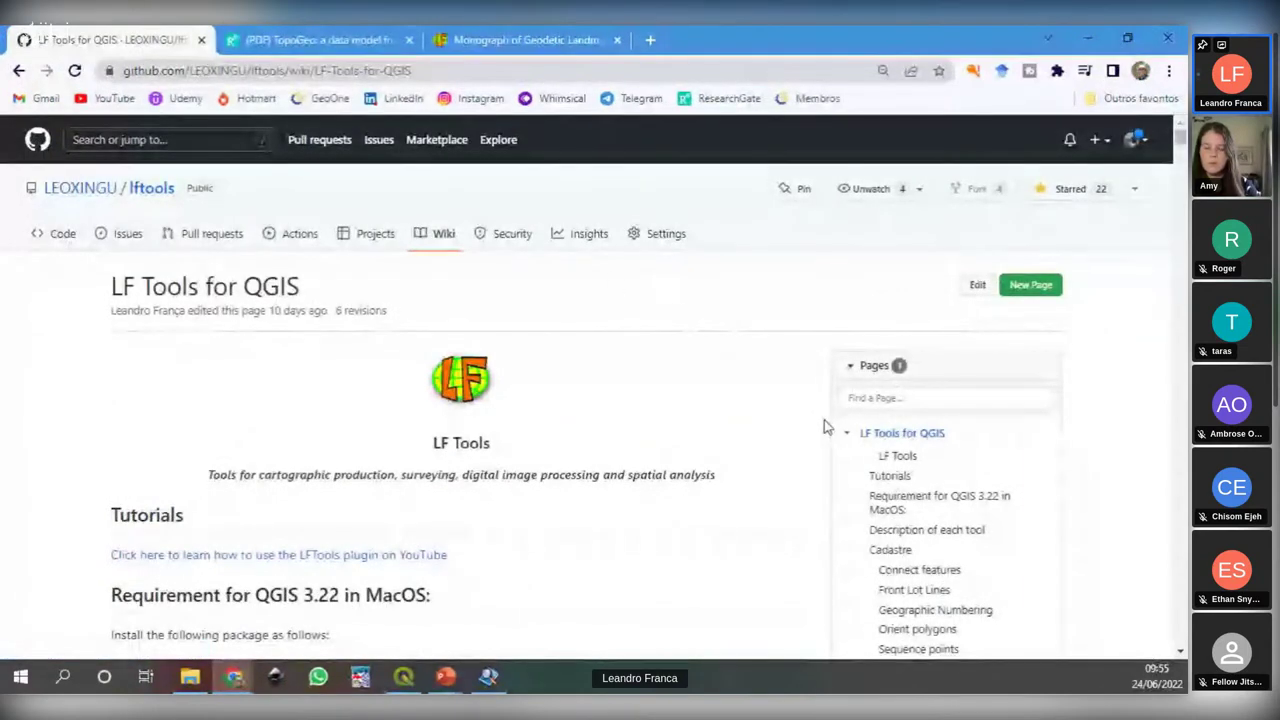
scroll(824, 420, down, 4)
scroll(824, 420, up, 1)
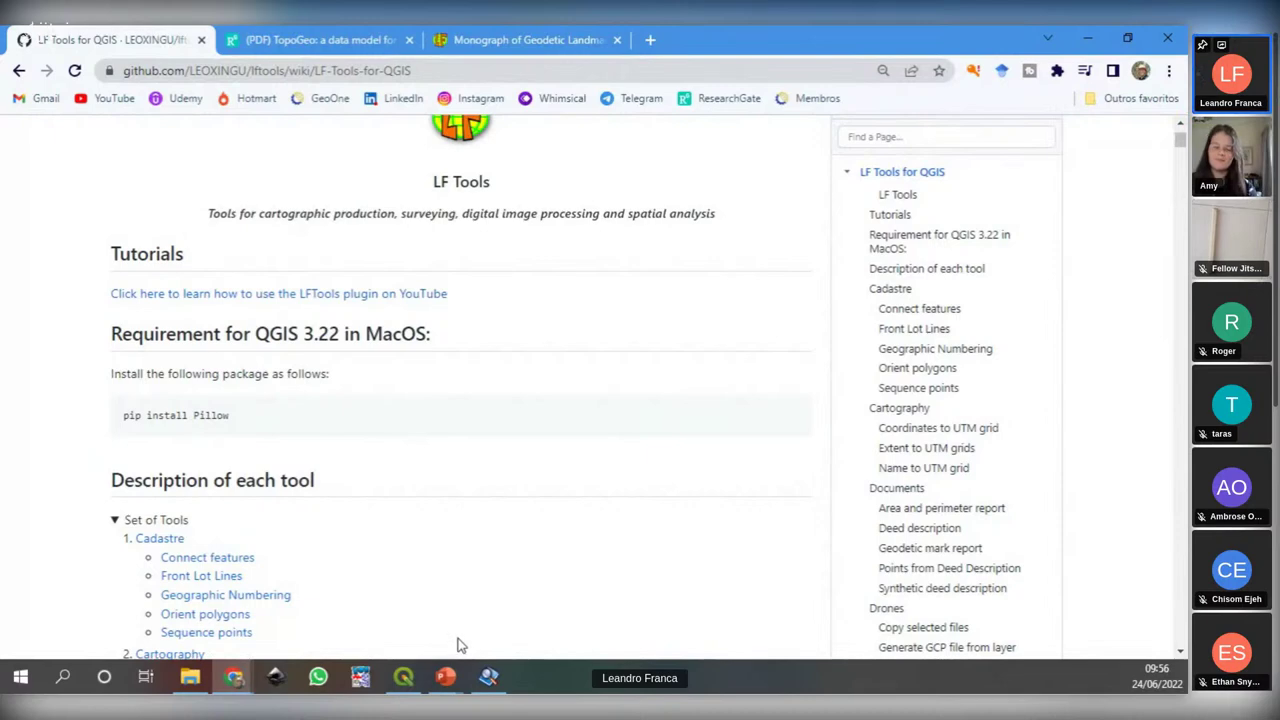
Step: Switch to QGIS and open the Field Calculator for the limit_point_p layer
click(410, 678)
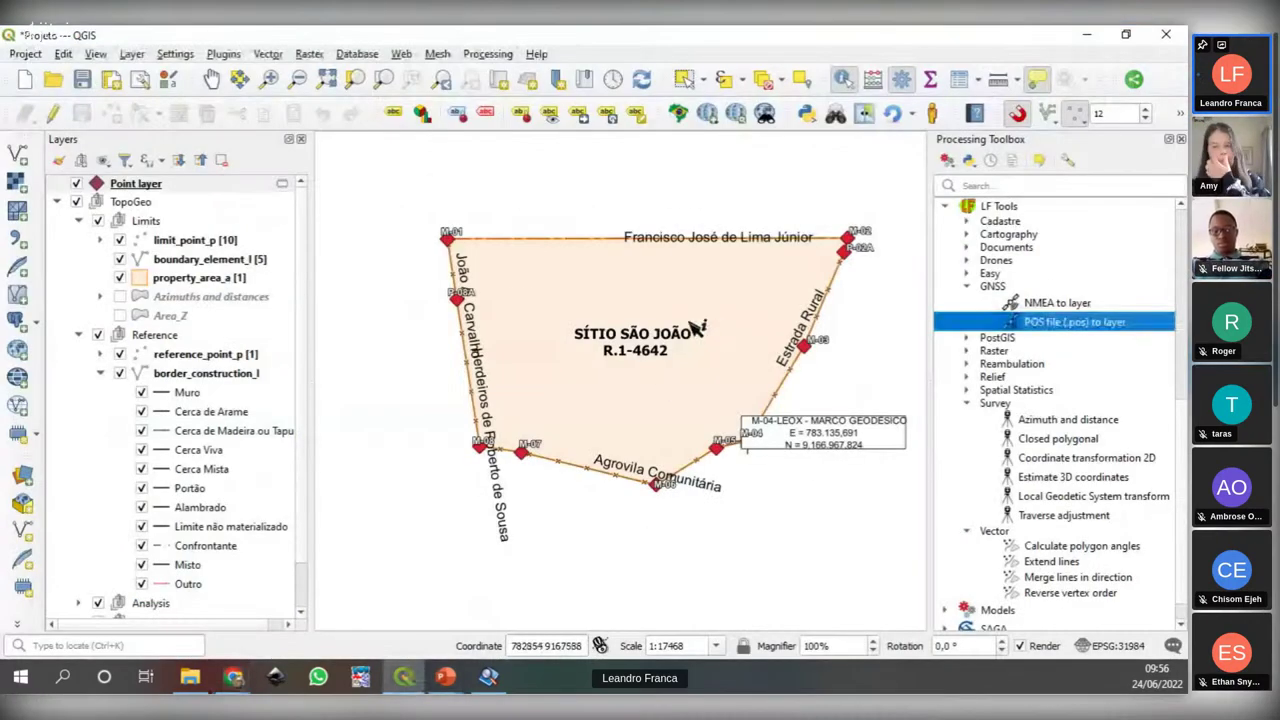
click(172, 242)
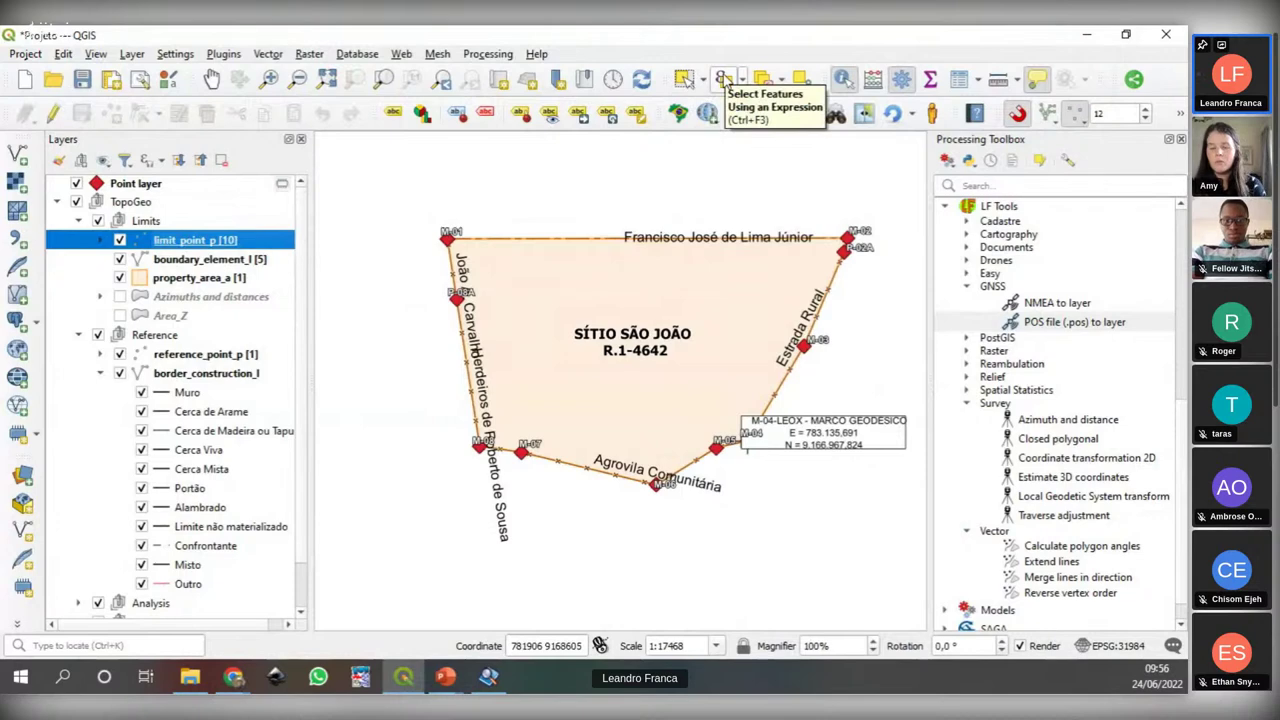
click(873, 80)
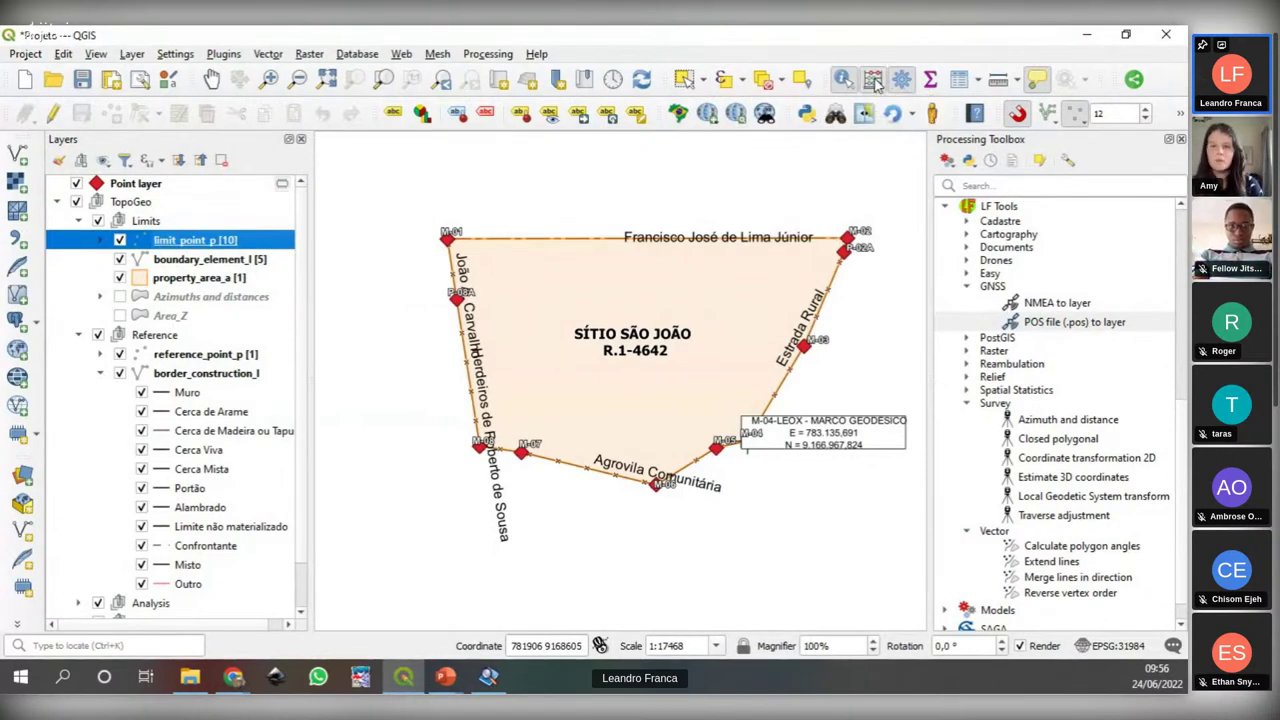
drag(715, 62, 731, 50)
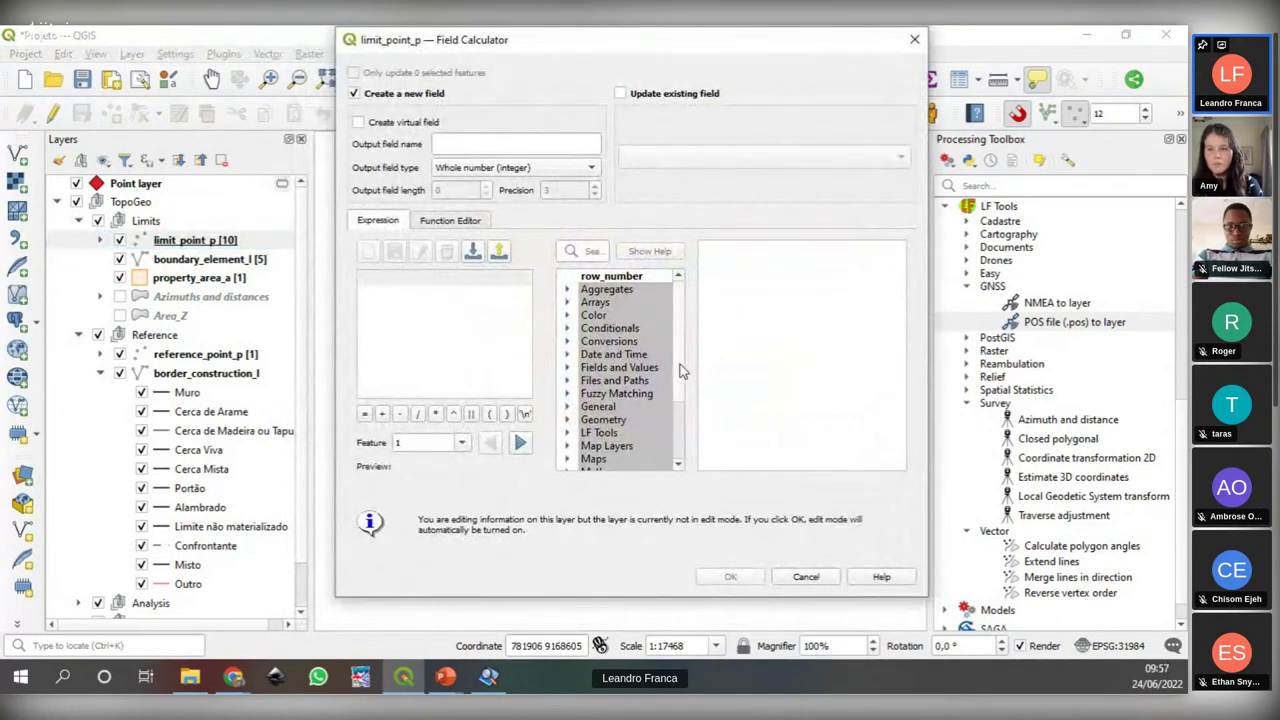
Step: Examine the help text of the scalefactor function in the LF Tools function group
scroll(620, 370, down, 2)
click(567, 367)
scroll(590, 400, down, 3)
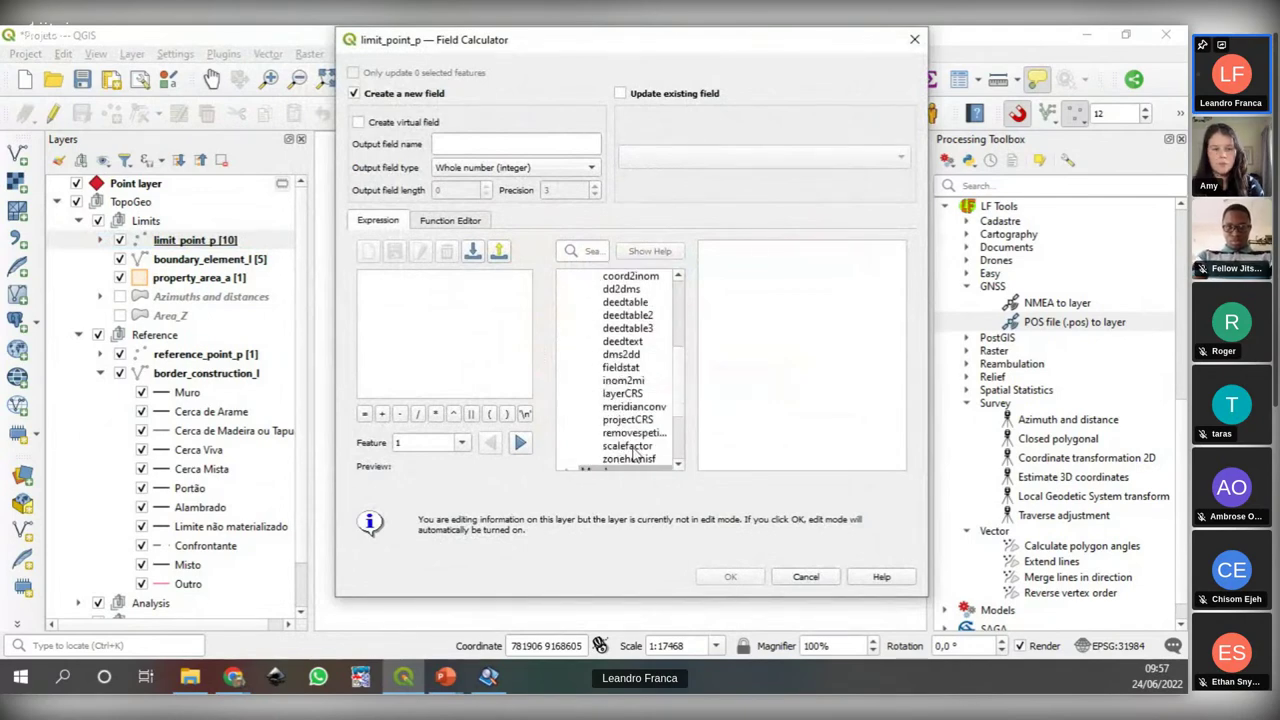
click(630, 446)
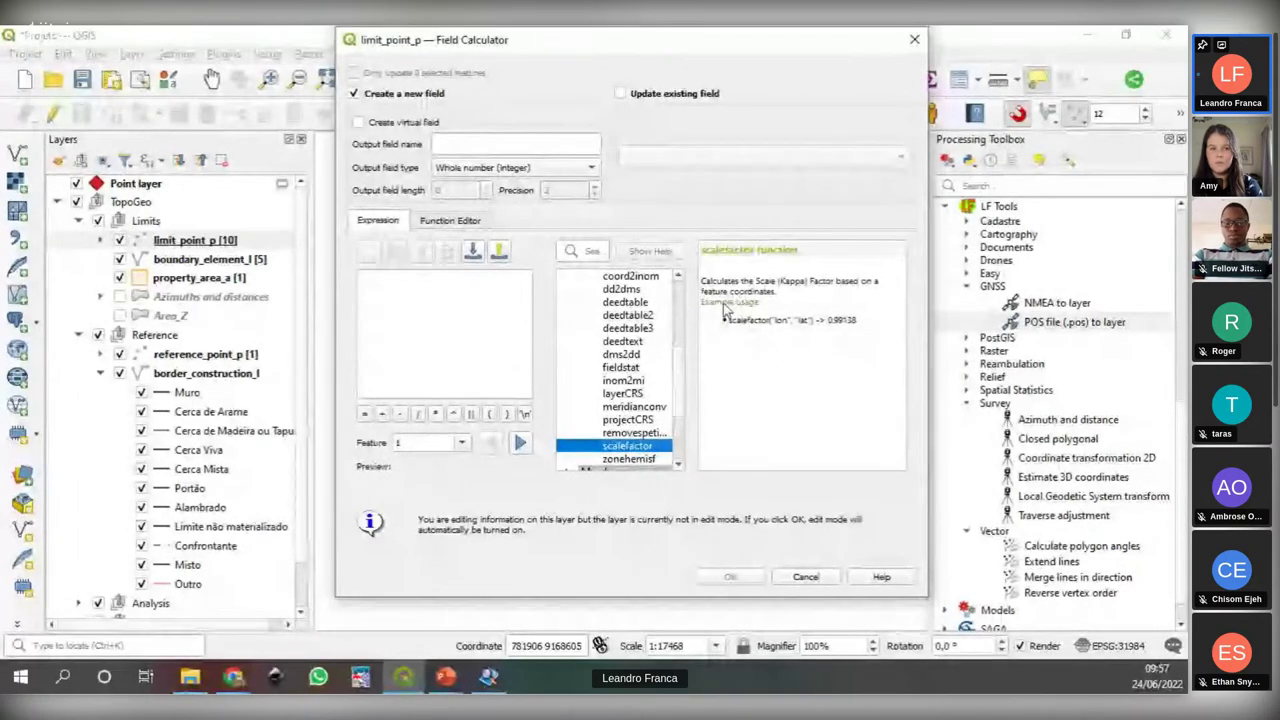
double_click(765, 282)
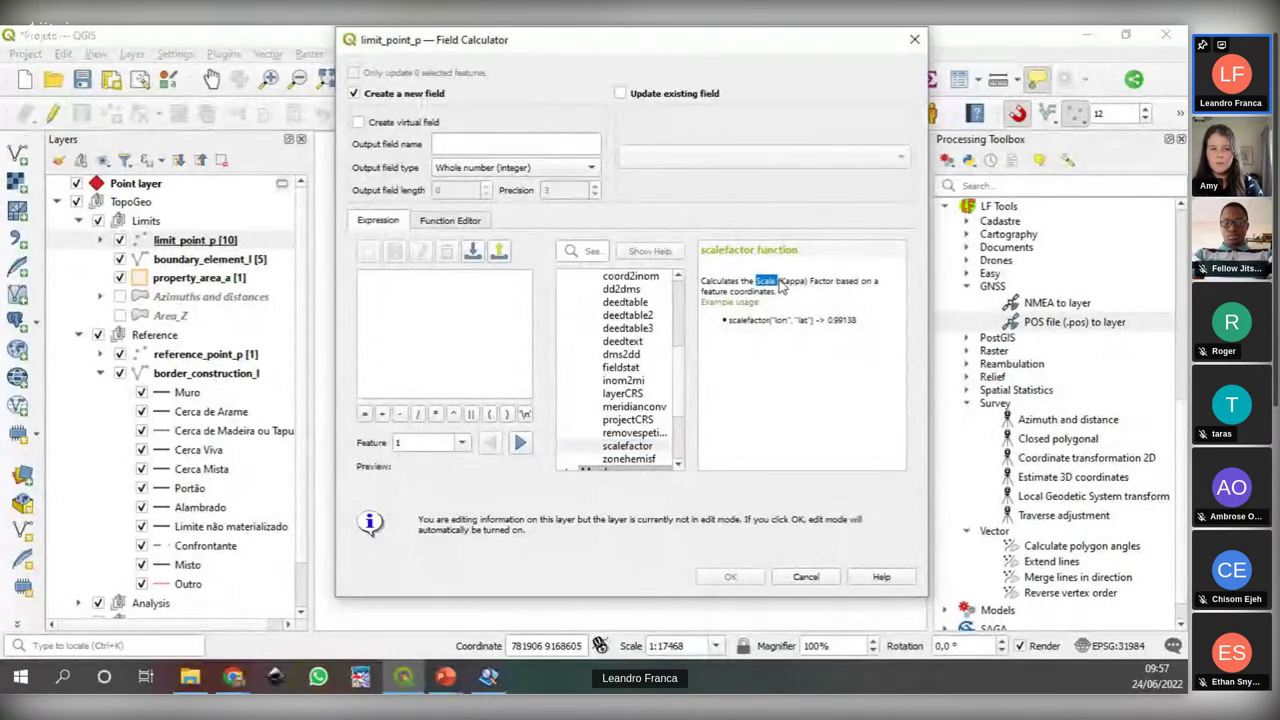
drag(812, 287, 785, 288)
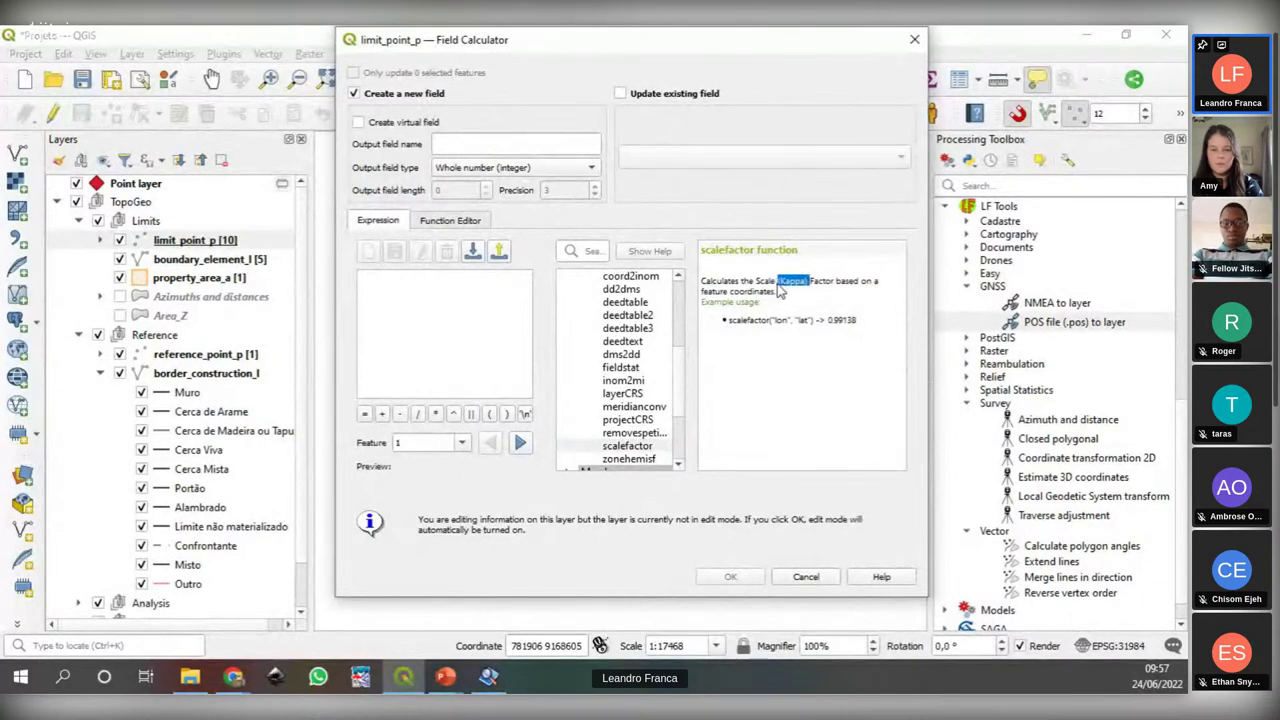
click(840, 298)
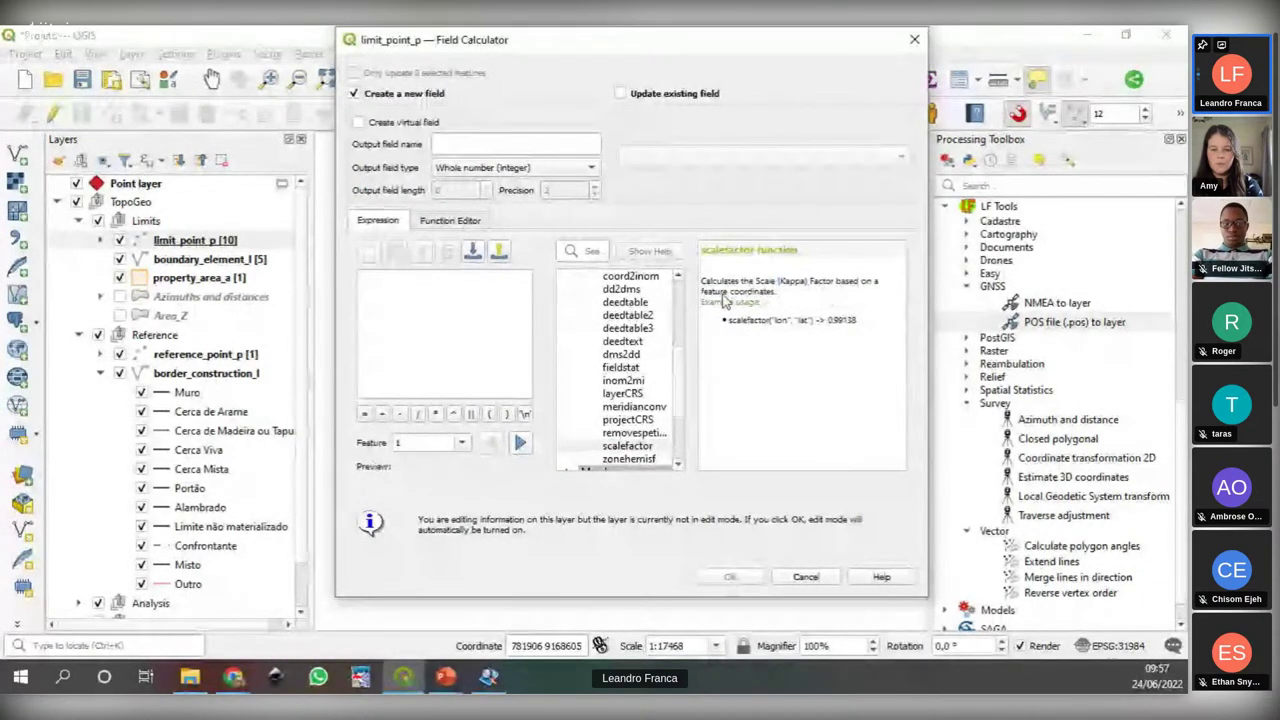
drag(703, 296, 778, 296)
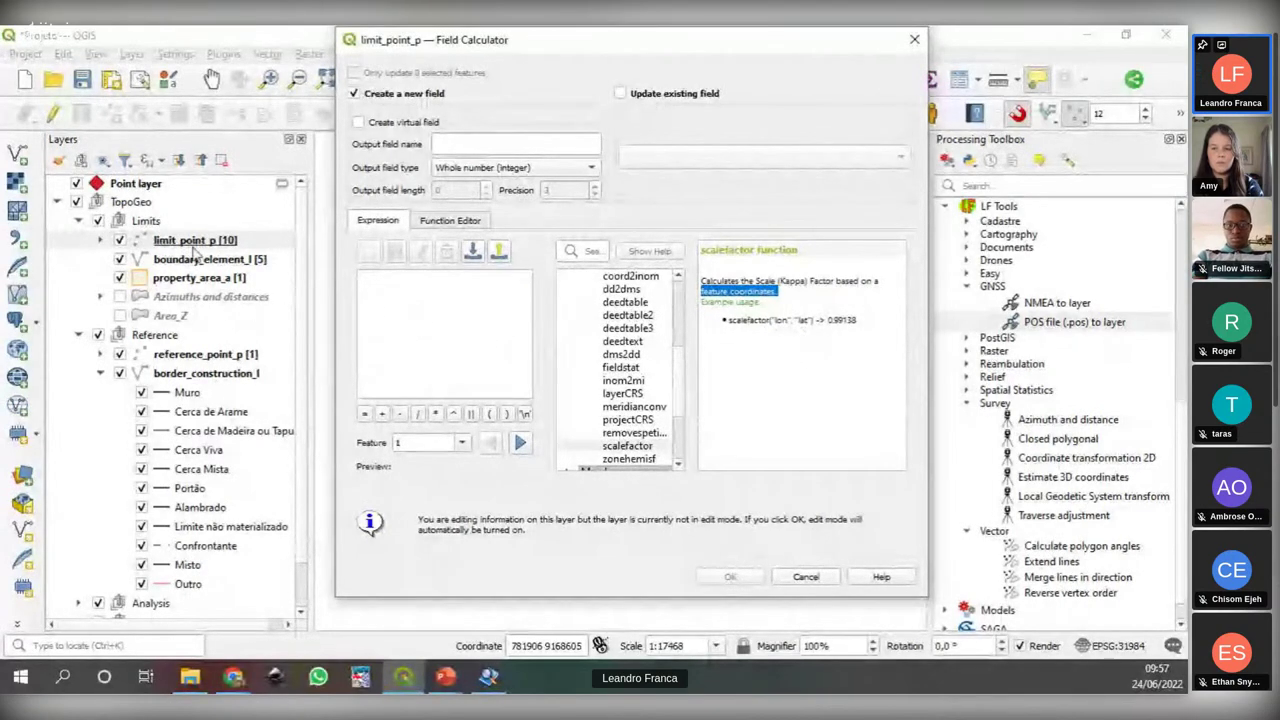
Step: Enter $X as the expression to preview the first feature's X coordinate
click(450, 307)
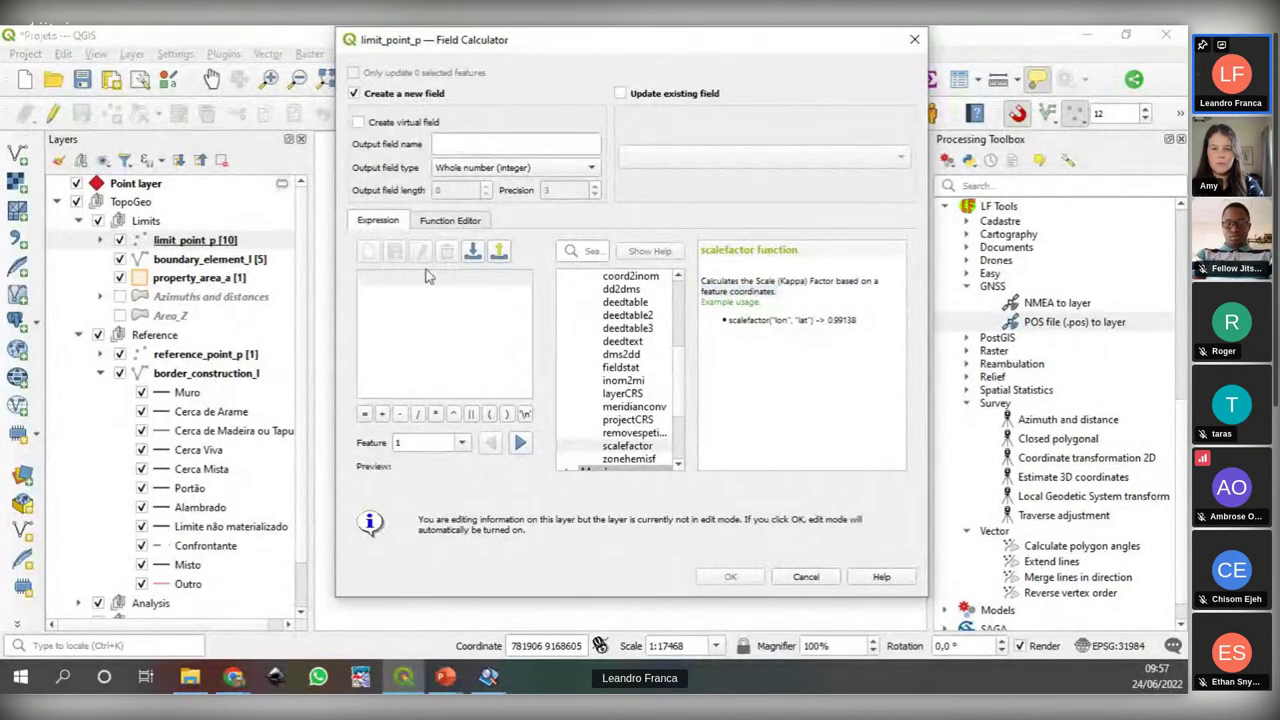
text(")
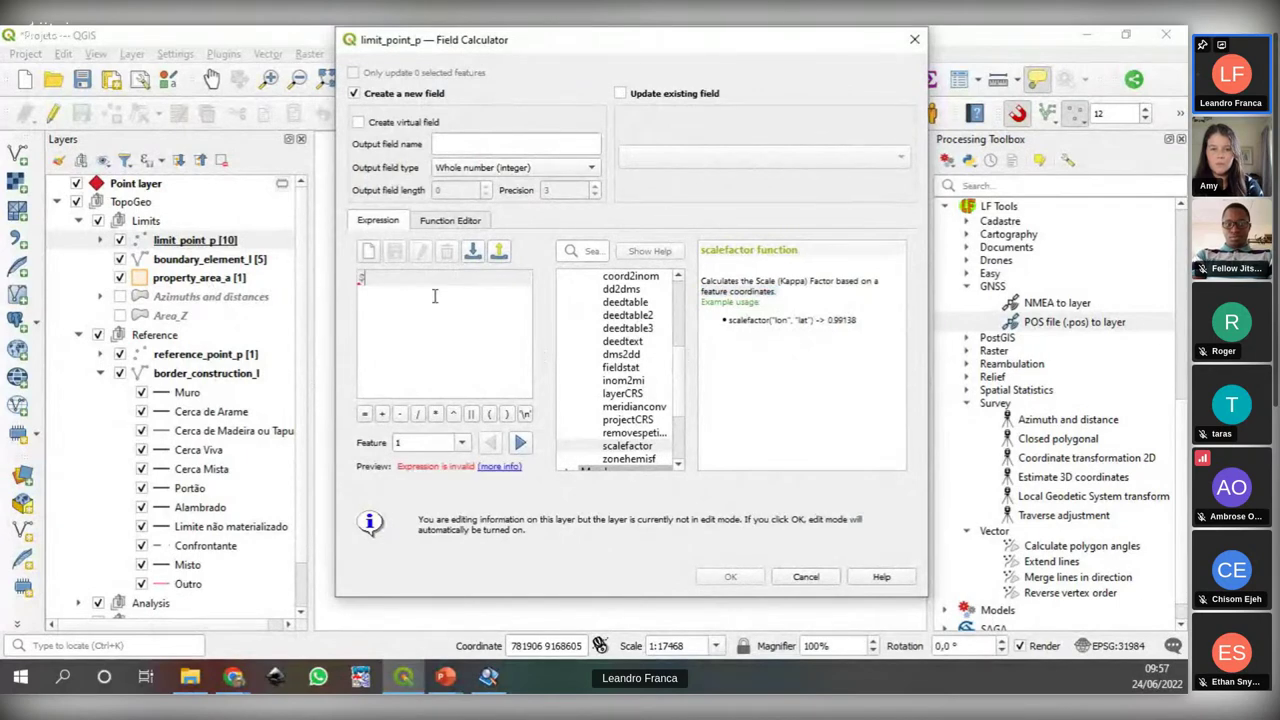
text(x)
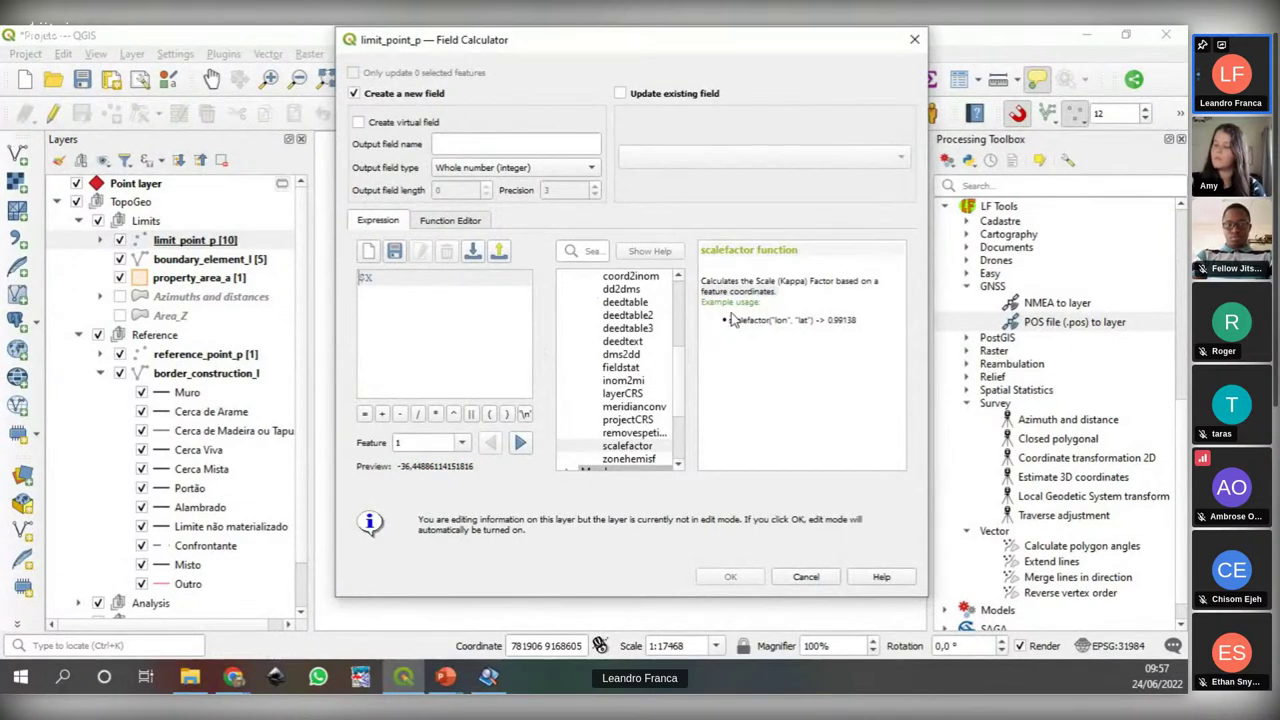
Step: Replace the expression with the scalefactor usage example, using $X and $Y as arguments: scalefactor($X, $Y)
drag(729, 320, 818, 322)
key(ctrl+c)
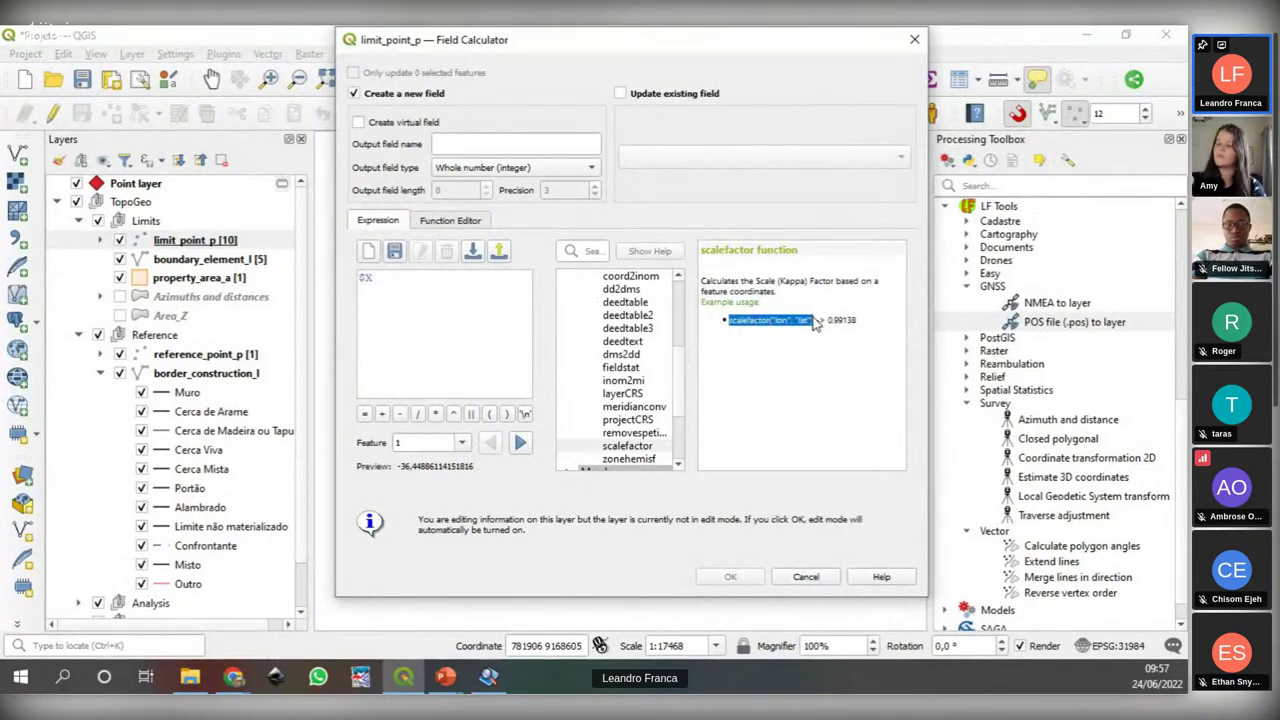
click(384, 276)
key(ctrl+a)
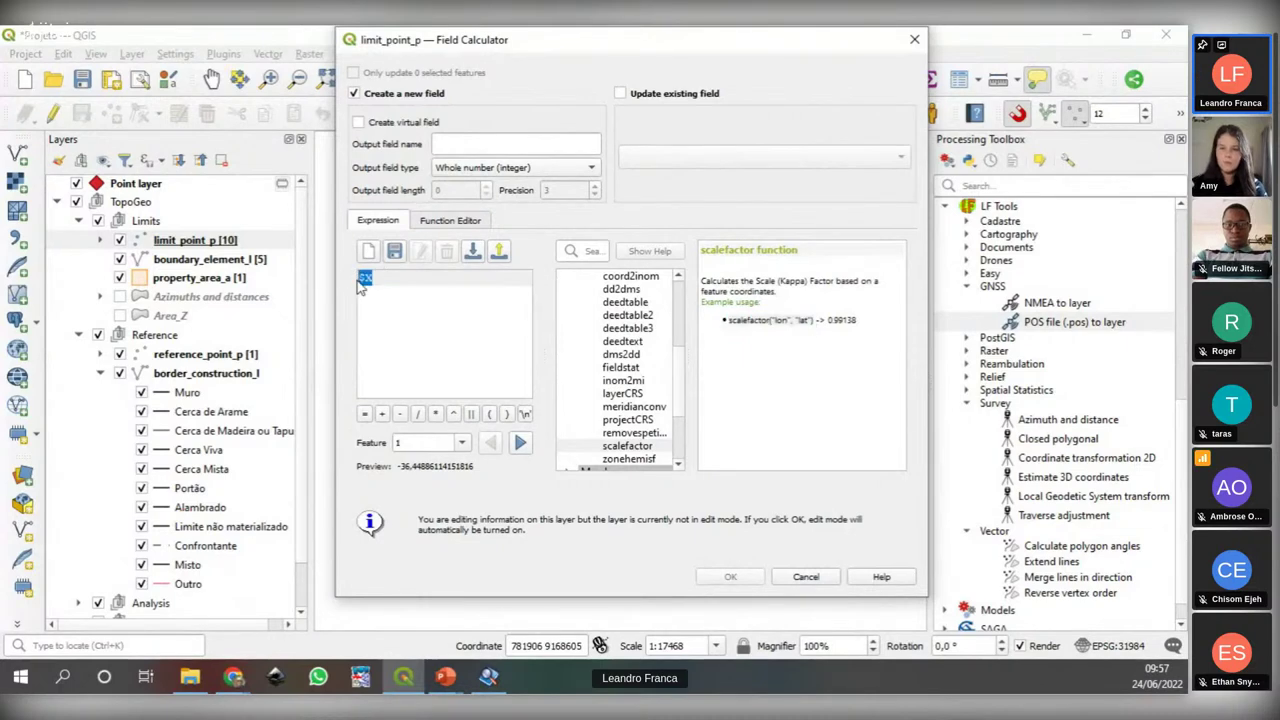
key(ctrl+v)
drag(443, 294, 480, 294)
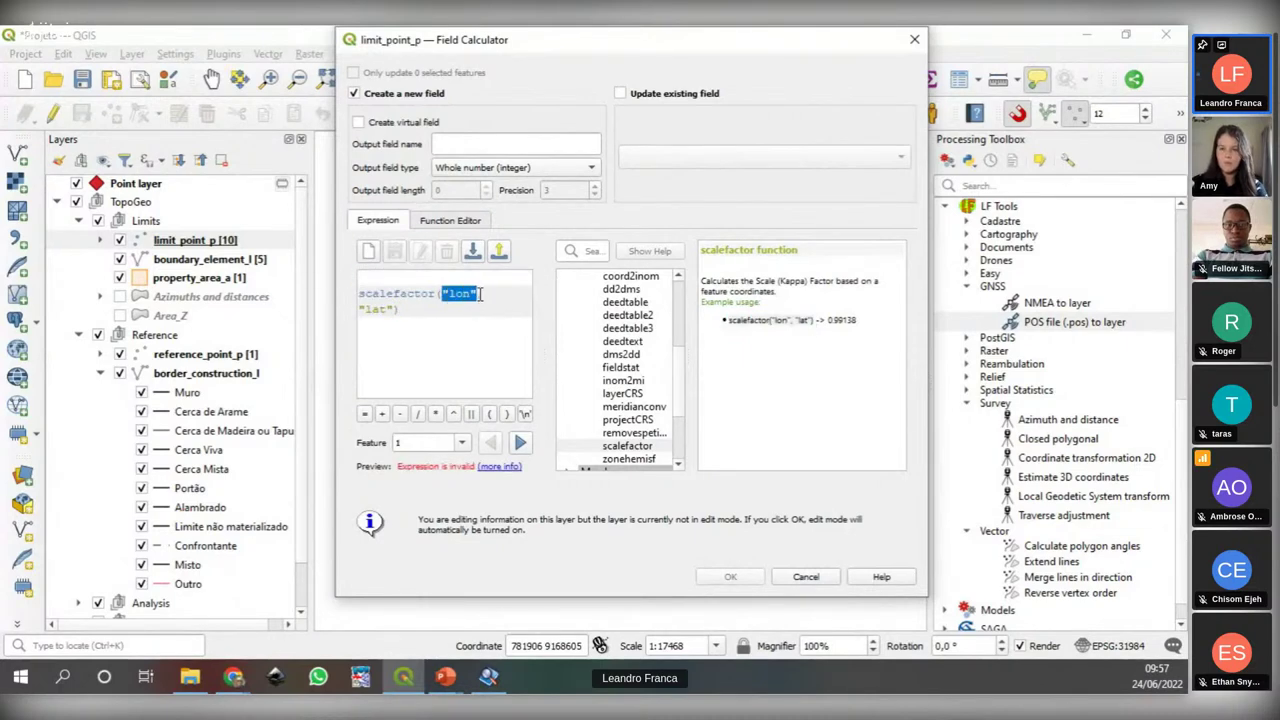
text(0)
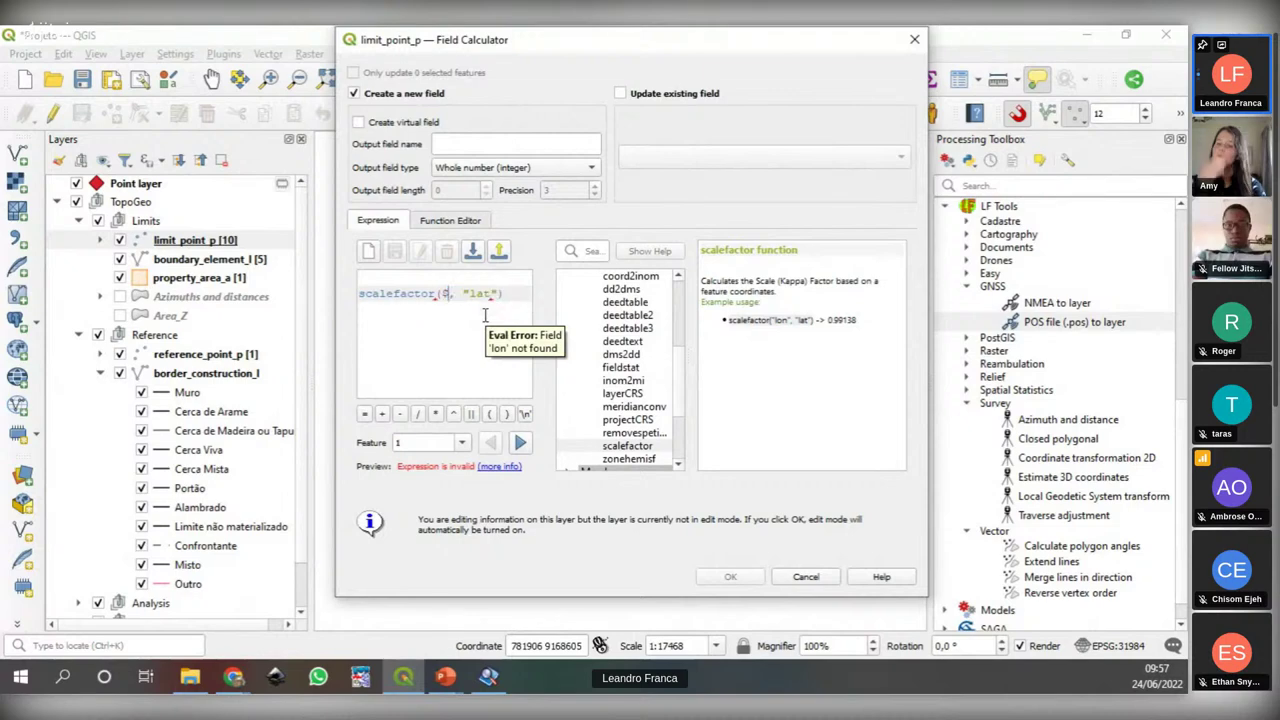
key(BackSpace)
text($x)
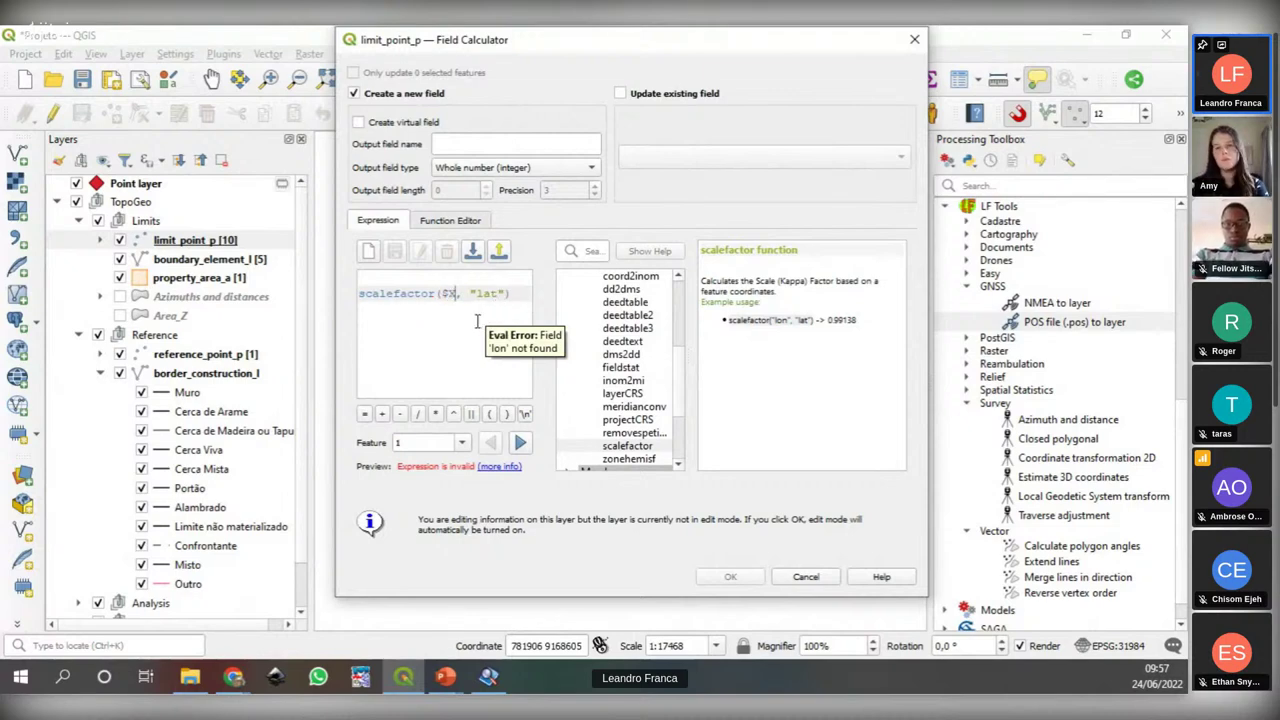
drag(469, 294, 507, 294)
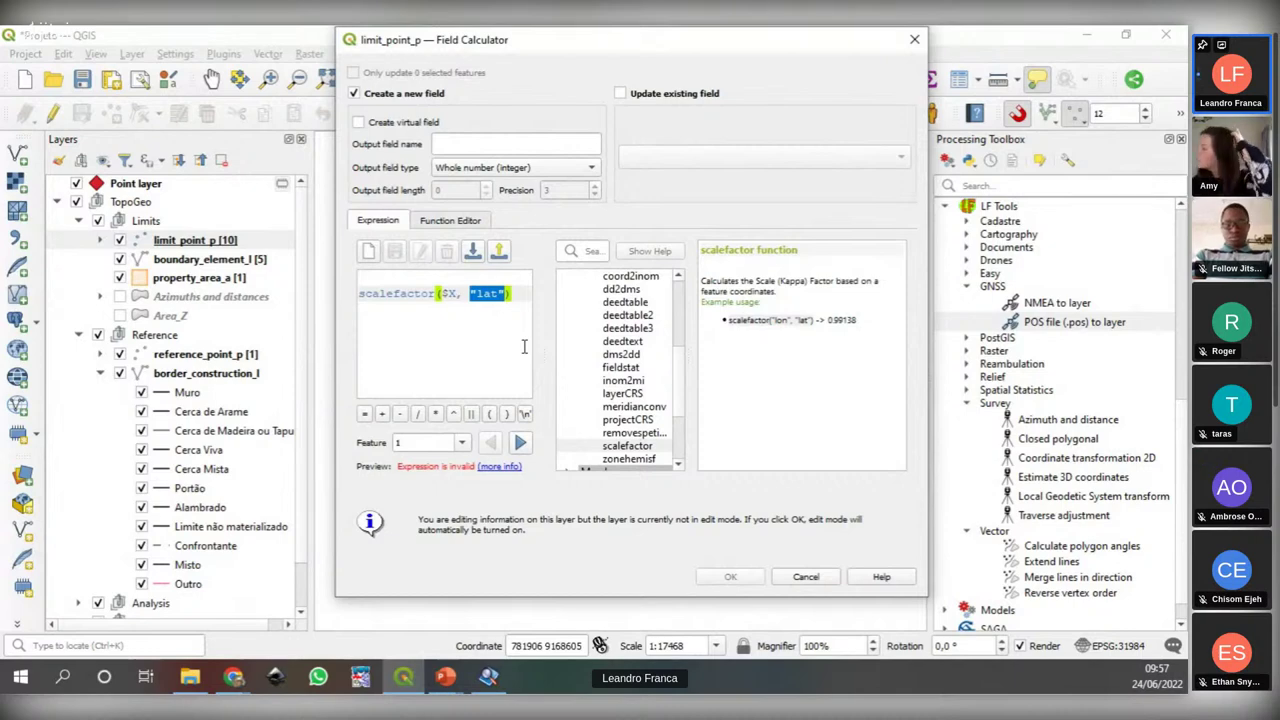
text($Y)
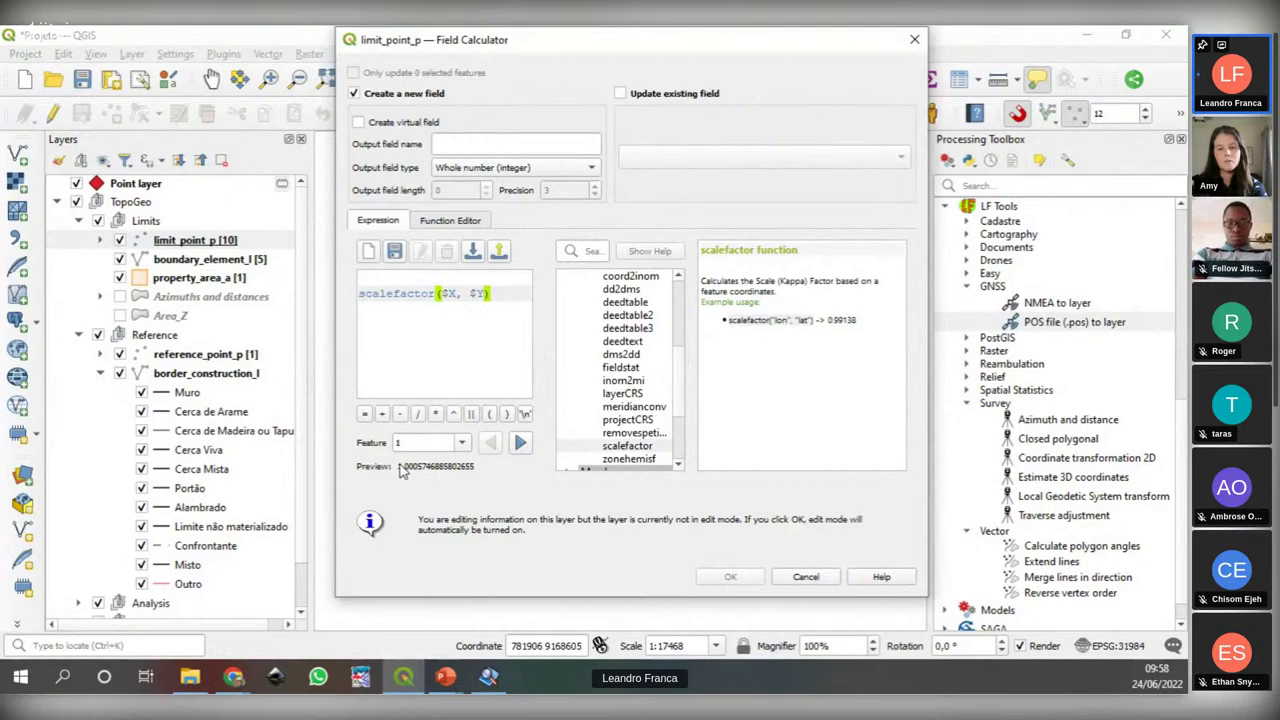
Step: Compare the scale factor preview of the first limit point with those of the following features up to feature 4
drag(399, 467, 450, 470)
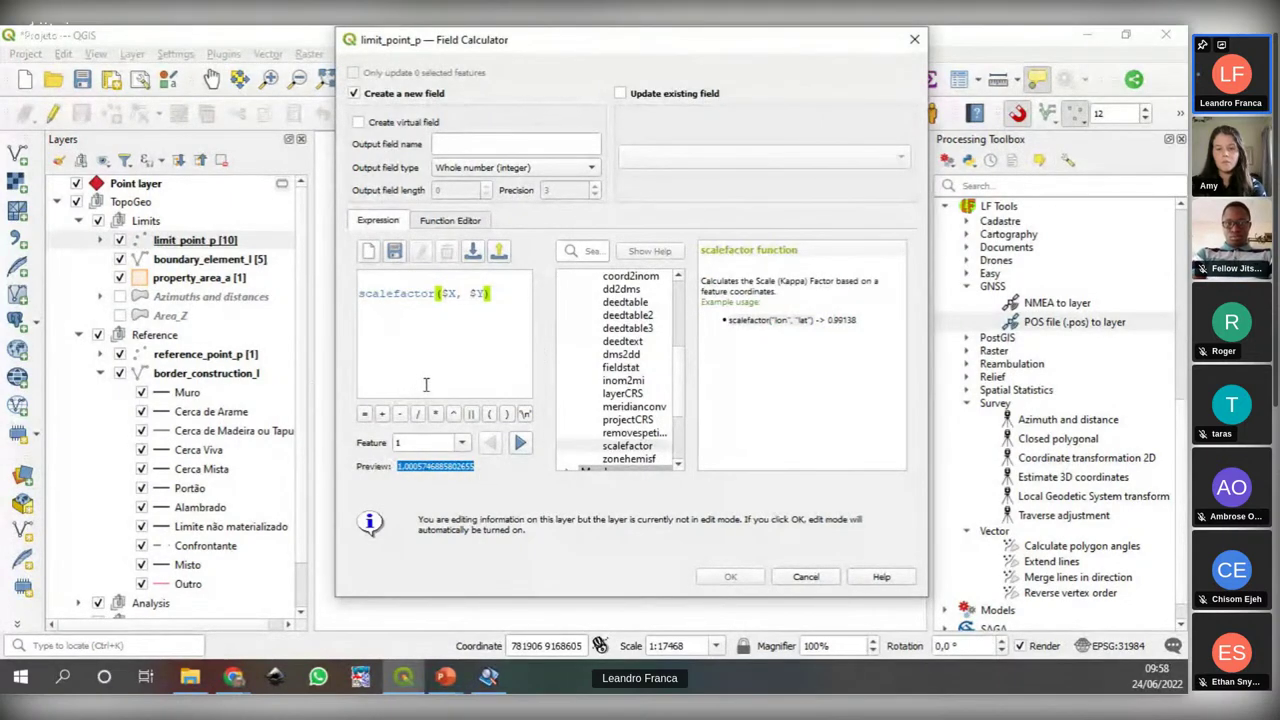
click(520, 445)
click(520, 445)
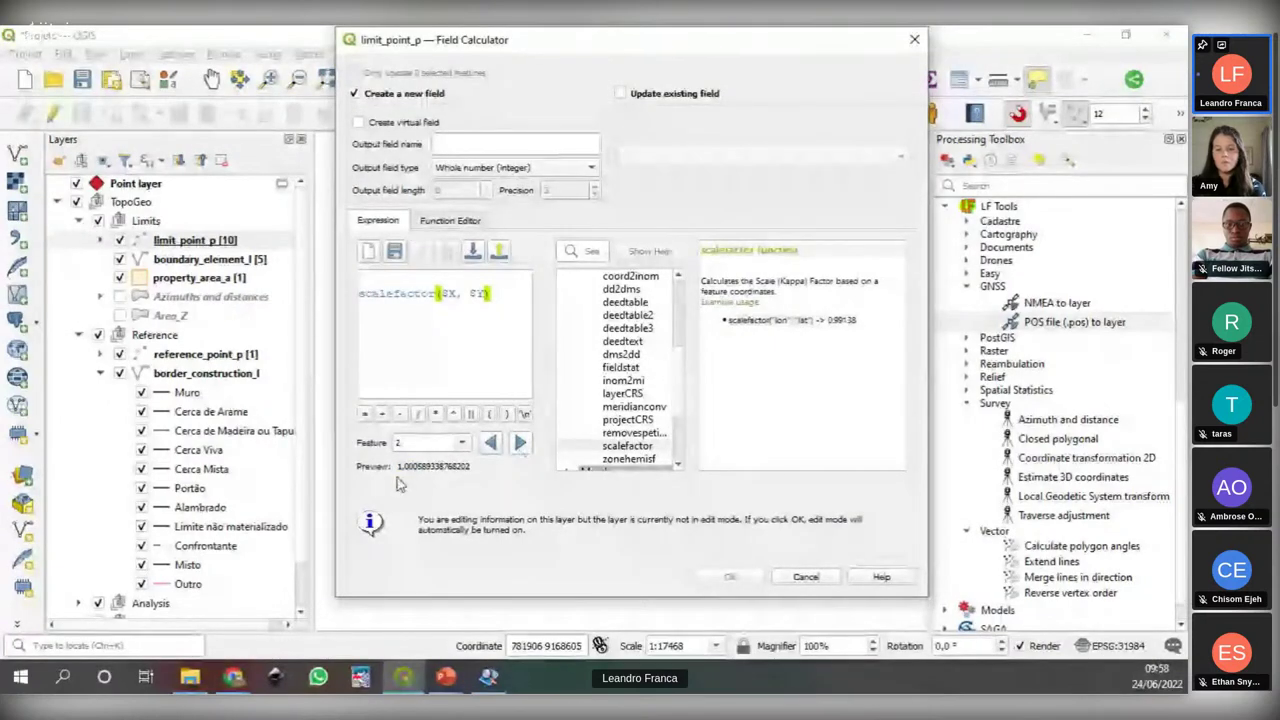
click(520, 445)
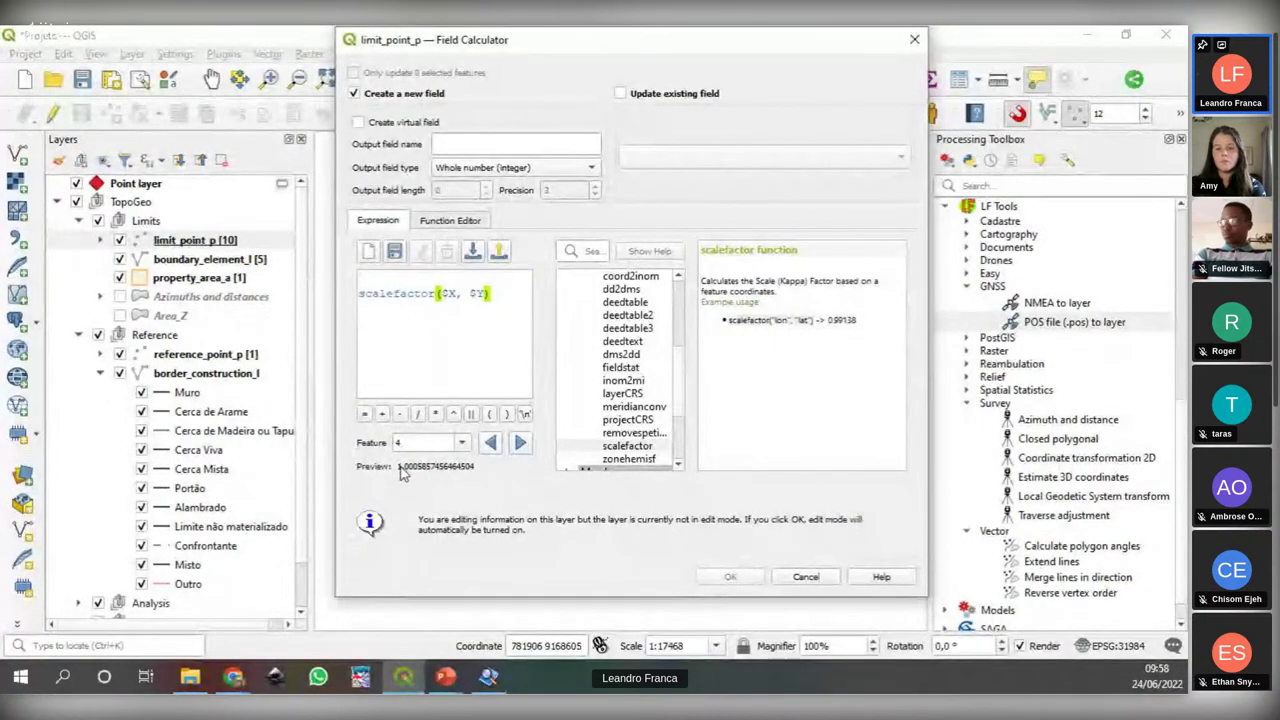
drag(397, 472, 481, 476)
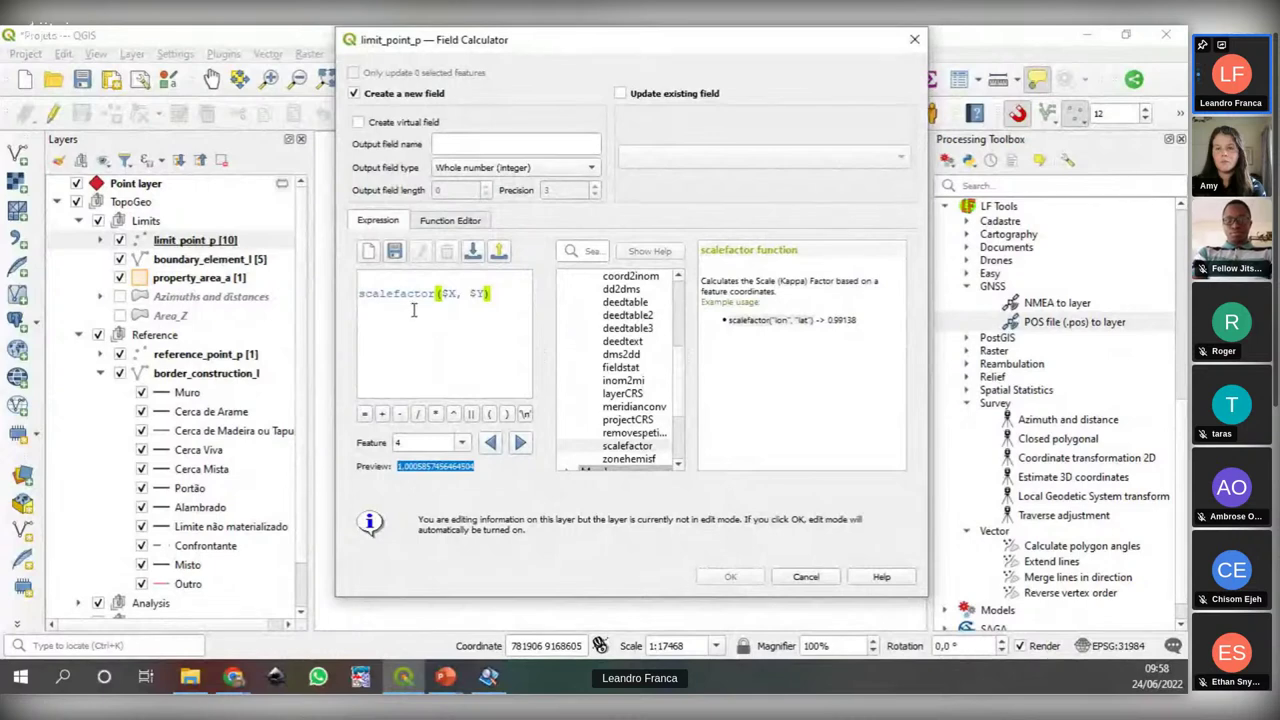
click(499, 293)
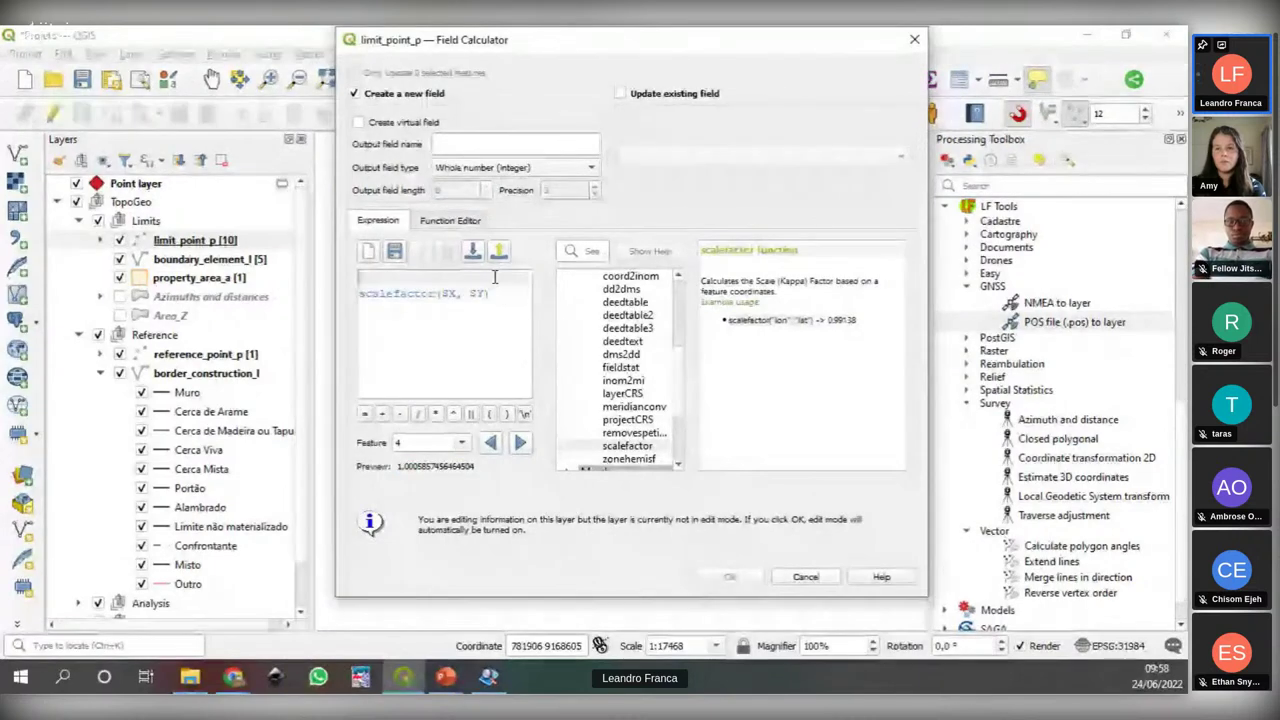
click(499, 282)
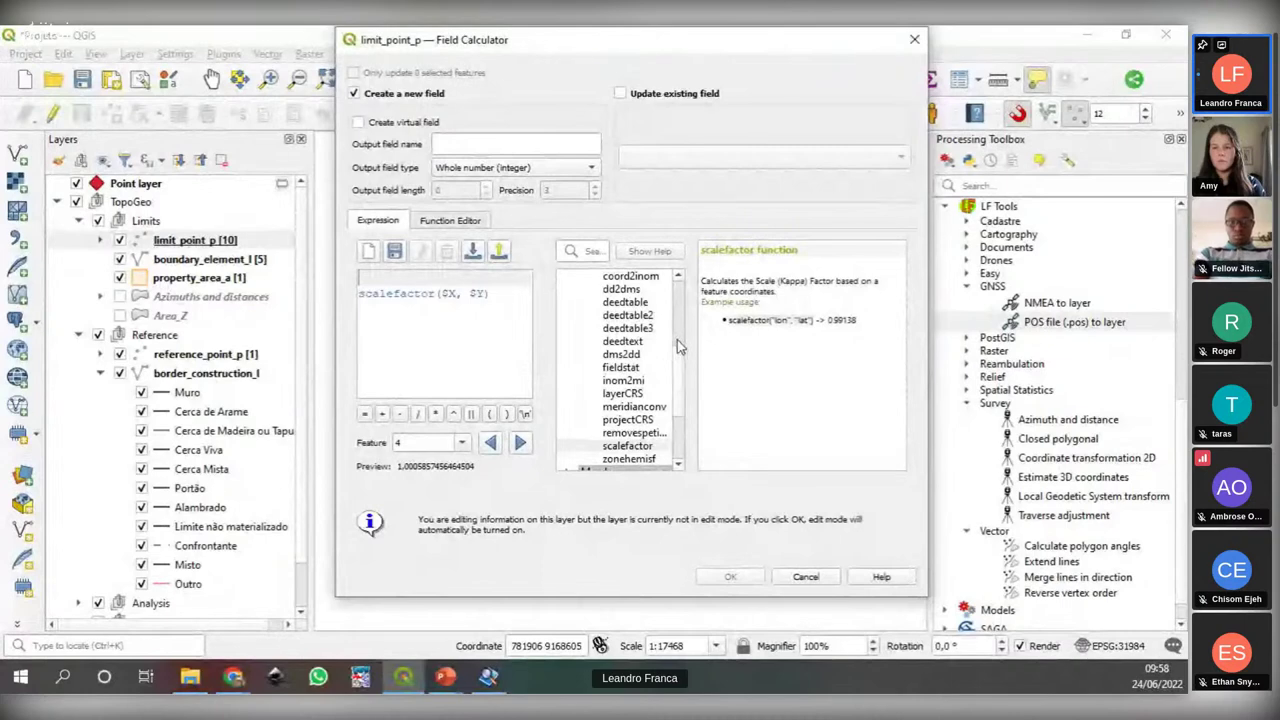
Step: Revisit the scalefactor function and its expression, and close the limit_point_p Field Calculator without creating a field
click(628, 446)
scroll(678, 361, down, 1)
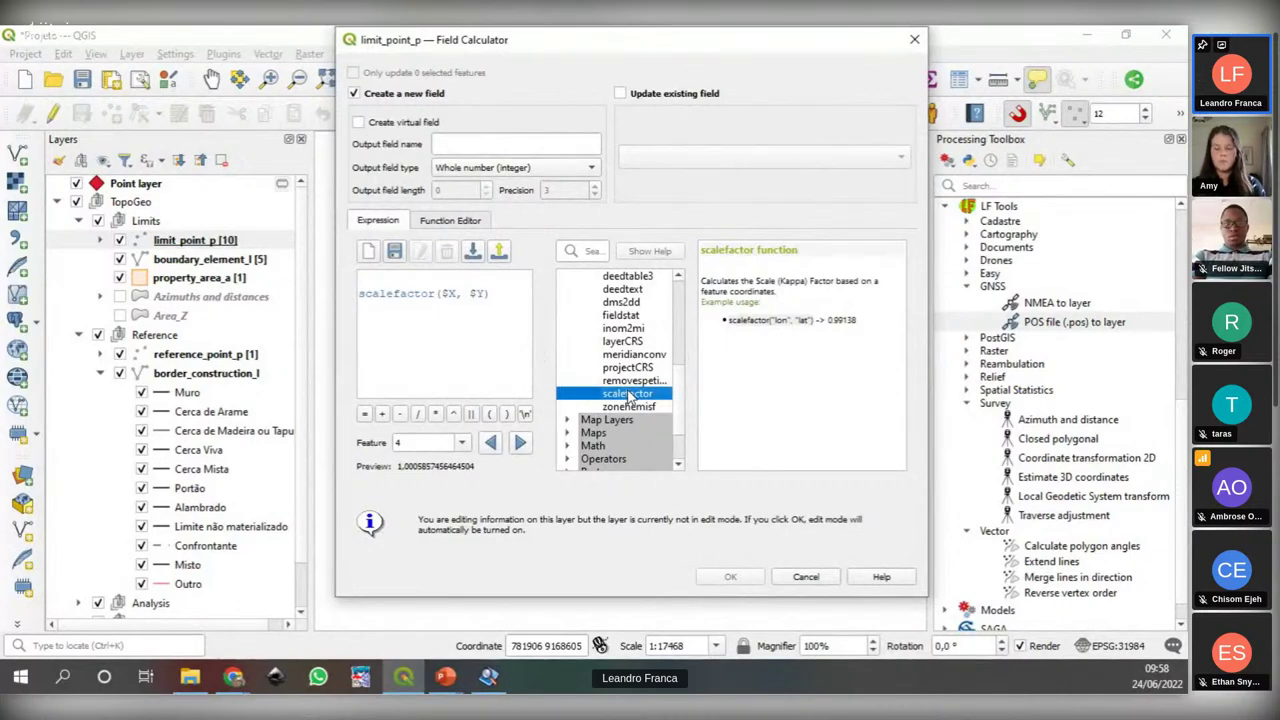
click(505, 302)
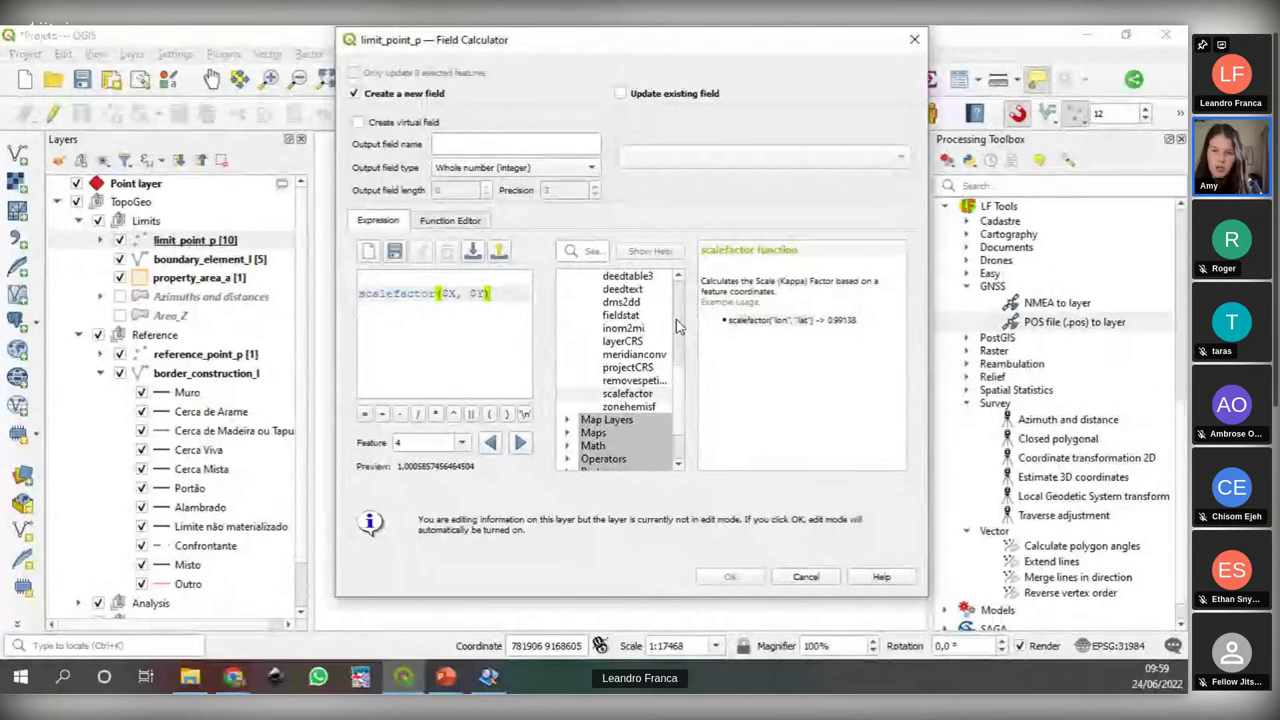
click(914, 39)
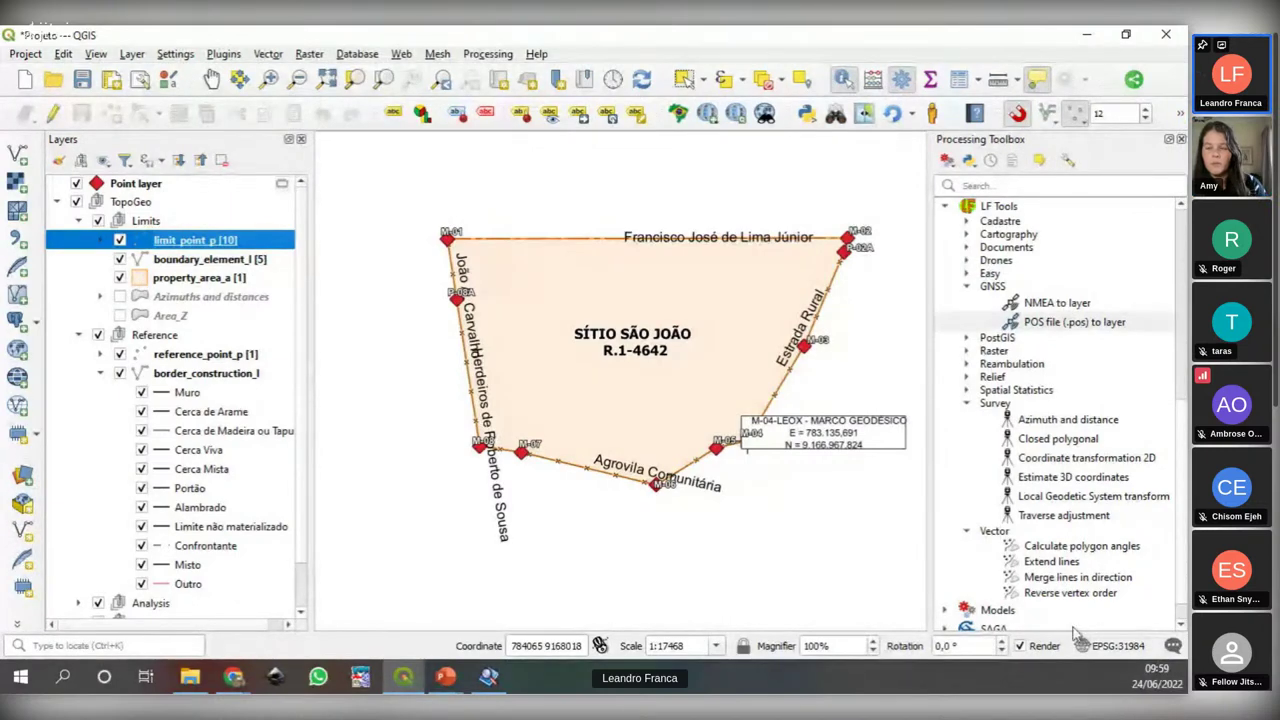
Step: Switch to the Chrome window showing the LF Tools for QGIS wiki page on GitHub
click(1050, 305)
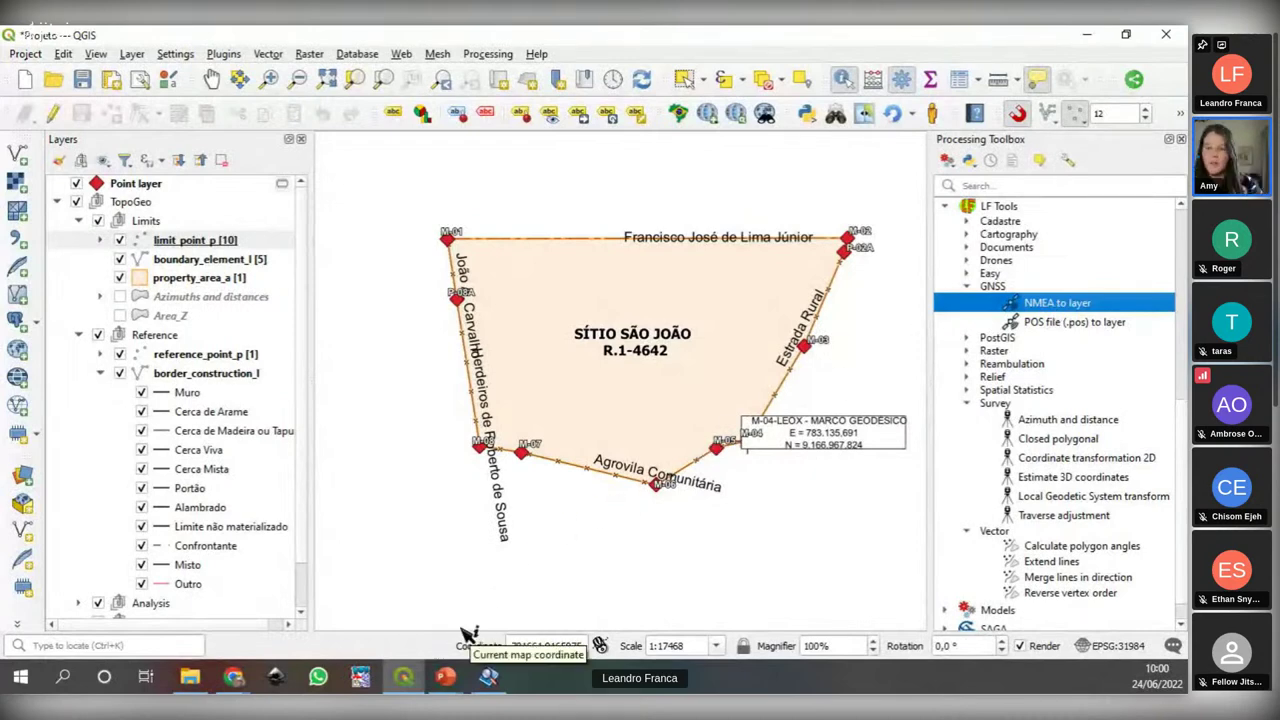
click(234, 680)
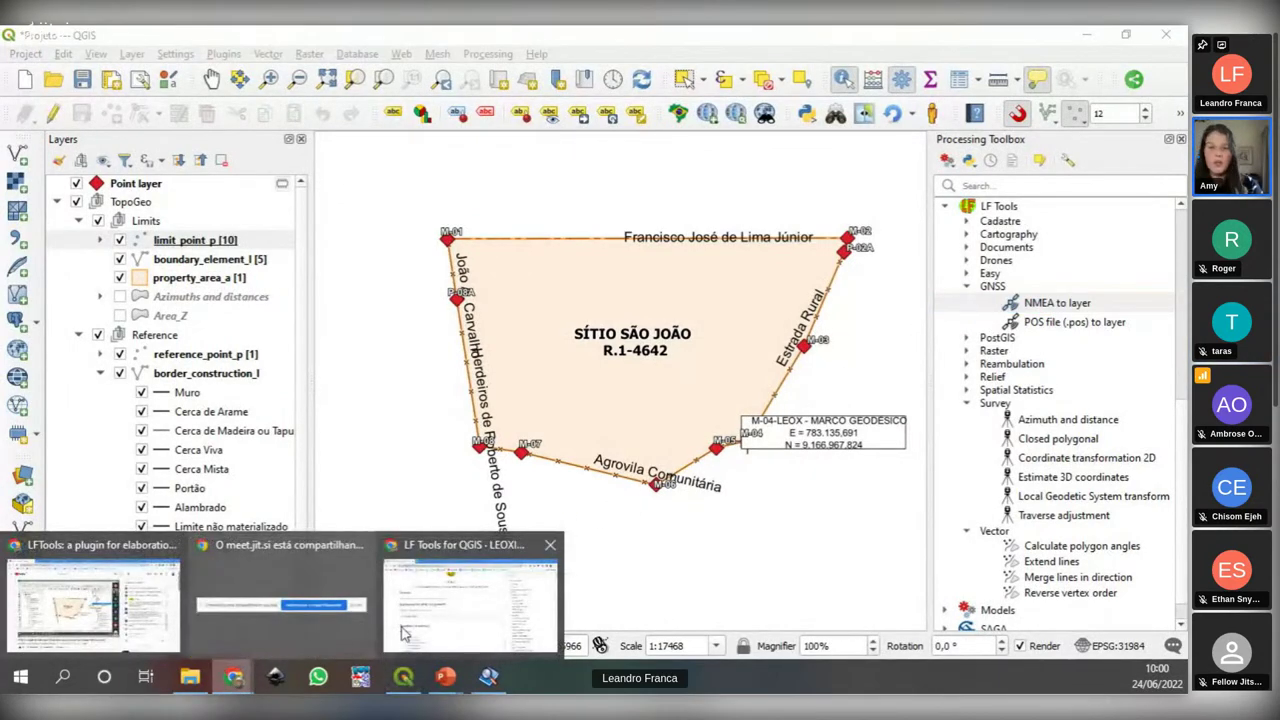
click(445, 622)
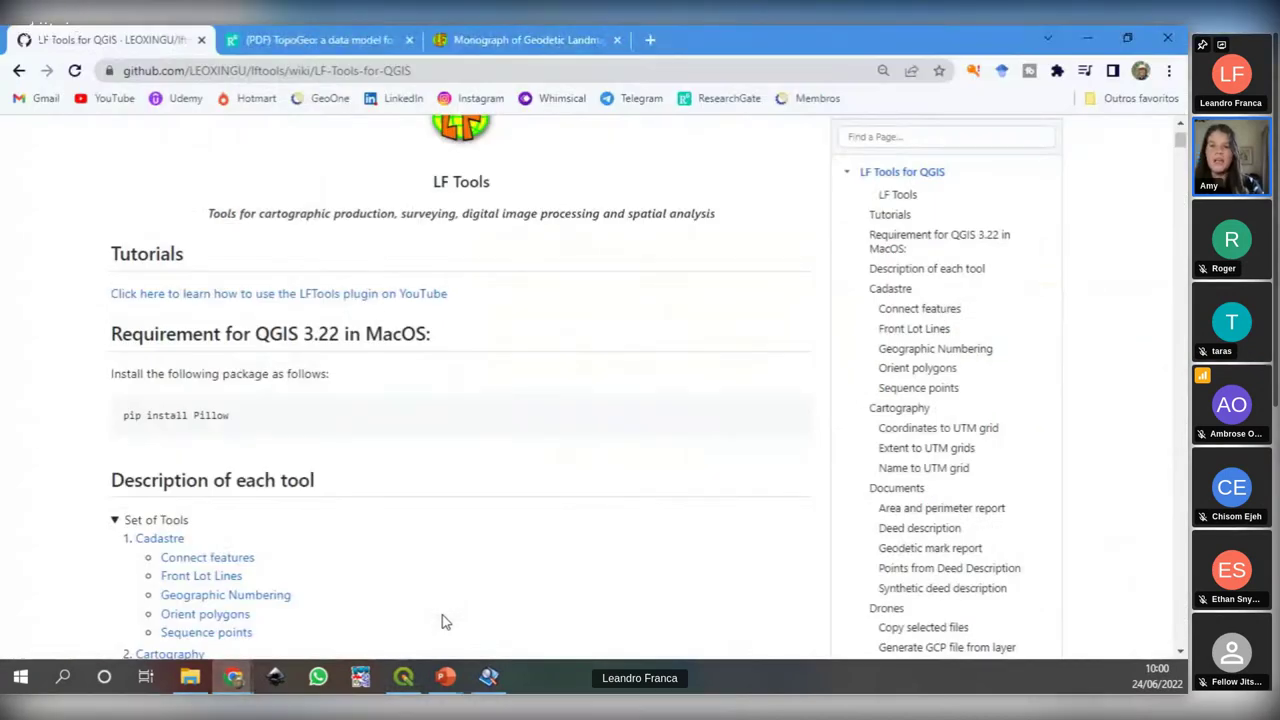